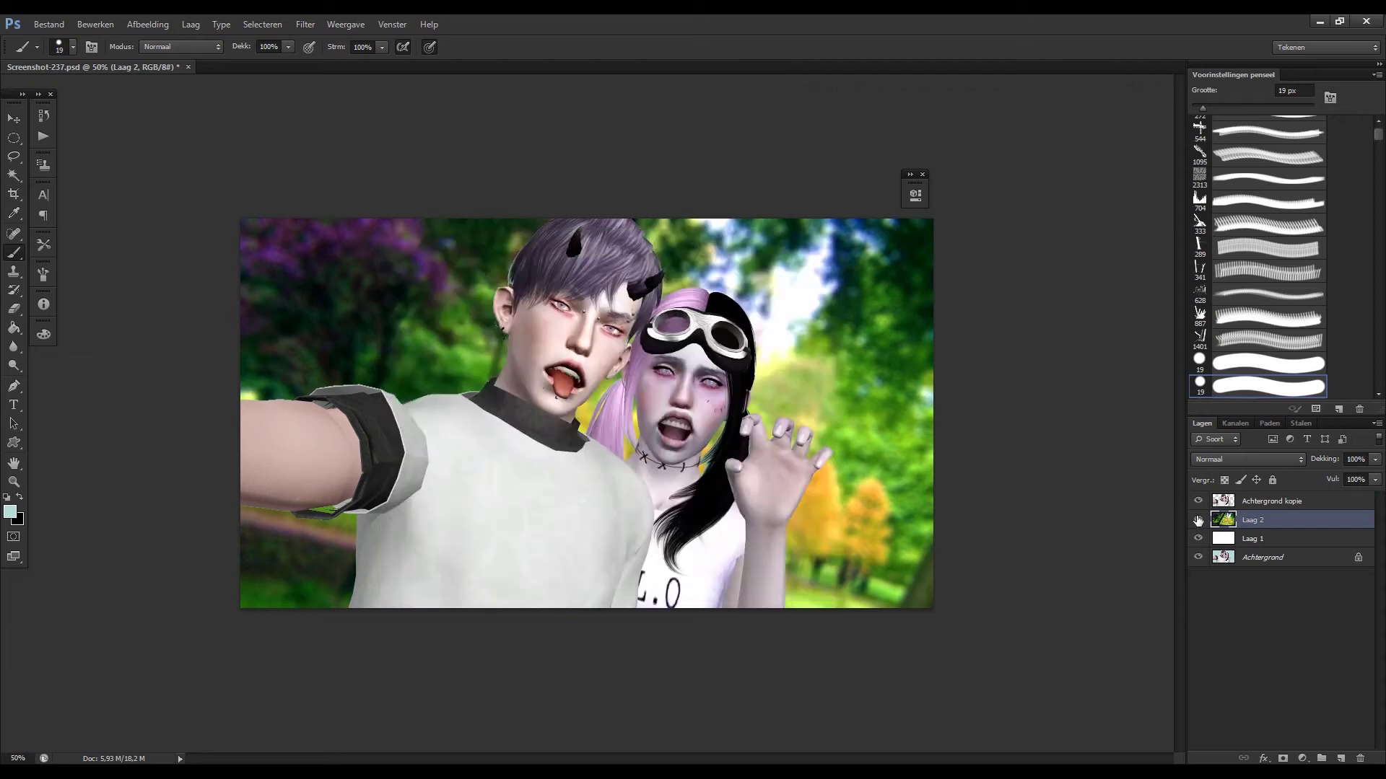
Group the photo layers and fill Laag 3 with light blue in Zwak licht mode.
key(ctrl+g)
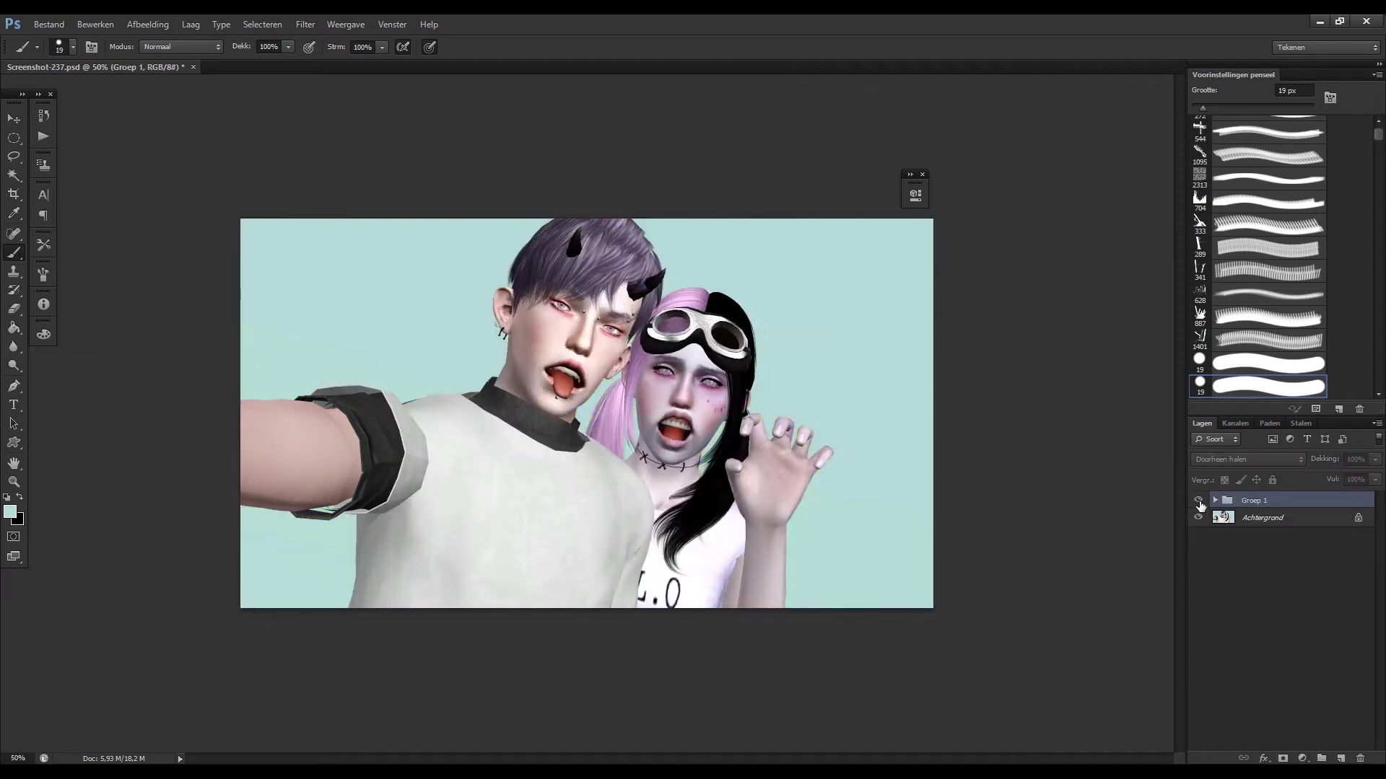
click(1198, 500)
click(1264, 536)
key(g)
click(11, 512)
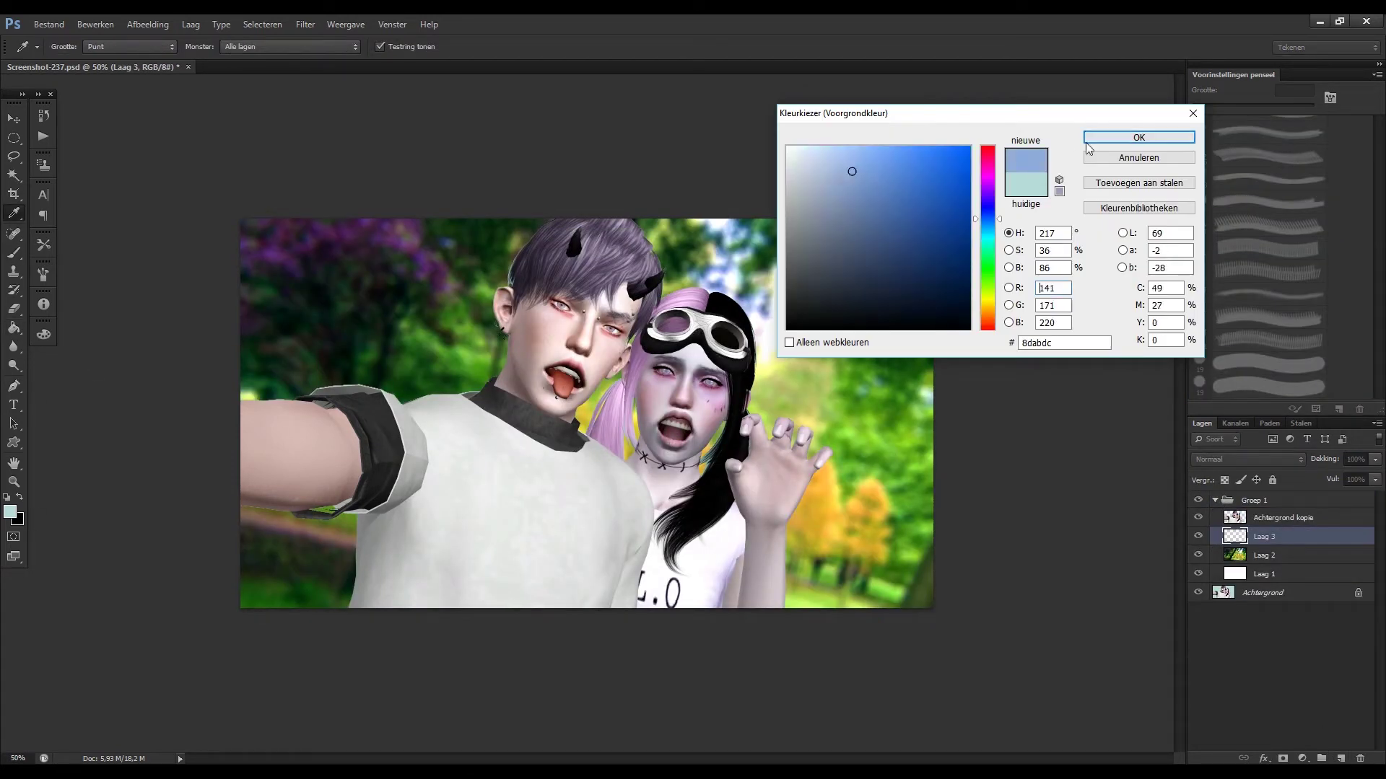
click(1139, 136)
click(830, 288)
scroll(1203, 462, down, 5)
scroll(1204, 462, down, 4)
scroll(1204, 462, down, 3)
Recolour the blue wash to lavender with Hue/Saturation (Kleurtoon/verzadiging).
click(147, 24)
click(390, 132)
mouse_move(1024, 266)
mouse_down()
mouse_move(1011, 266)
mouse_move(1047, 267)
mouse_move(1038, 301)
mouse_up()
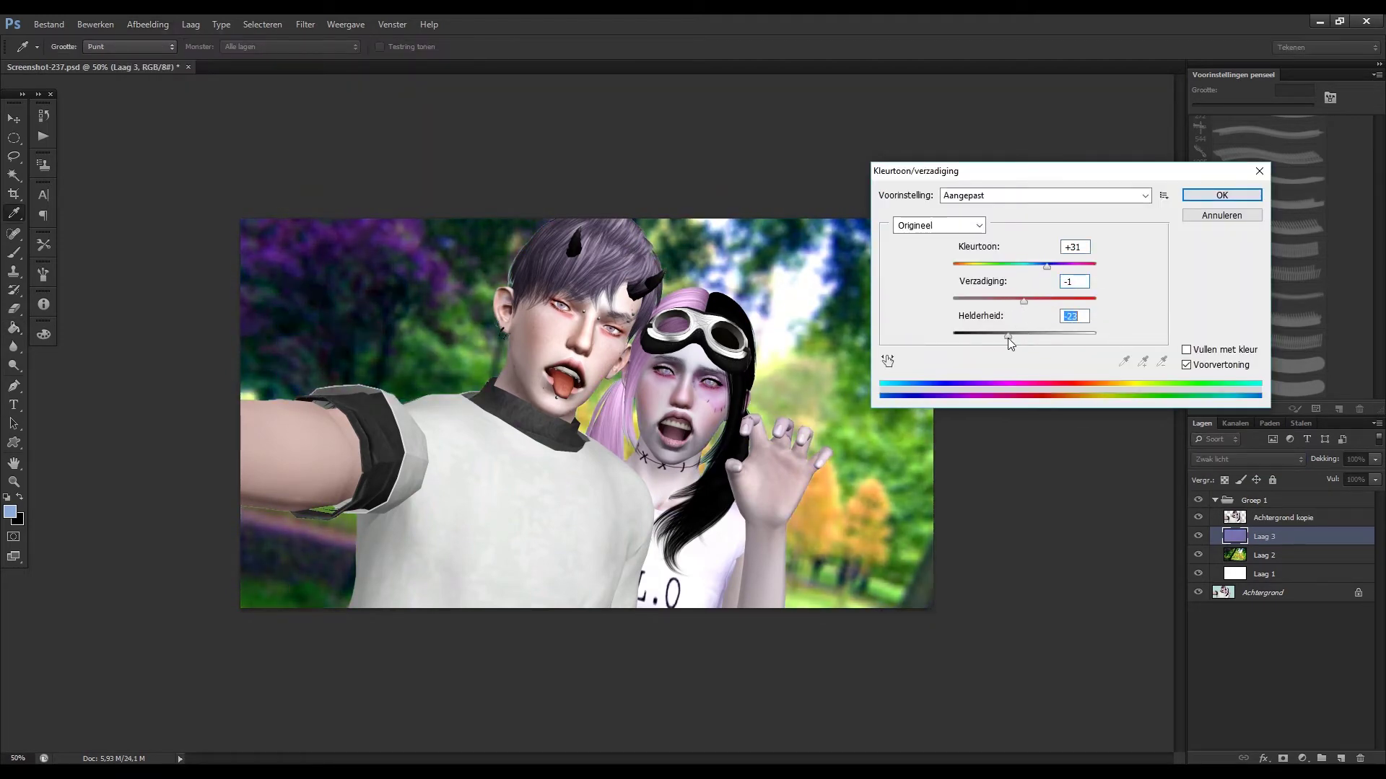
click(1221, 195)
click(1283, 518)
Paint over the jagged arm-and-sleeve edge with sampled skin colour.
key(g)
scroll(532, 362, up, 5)
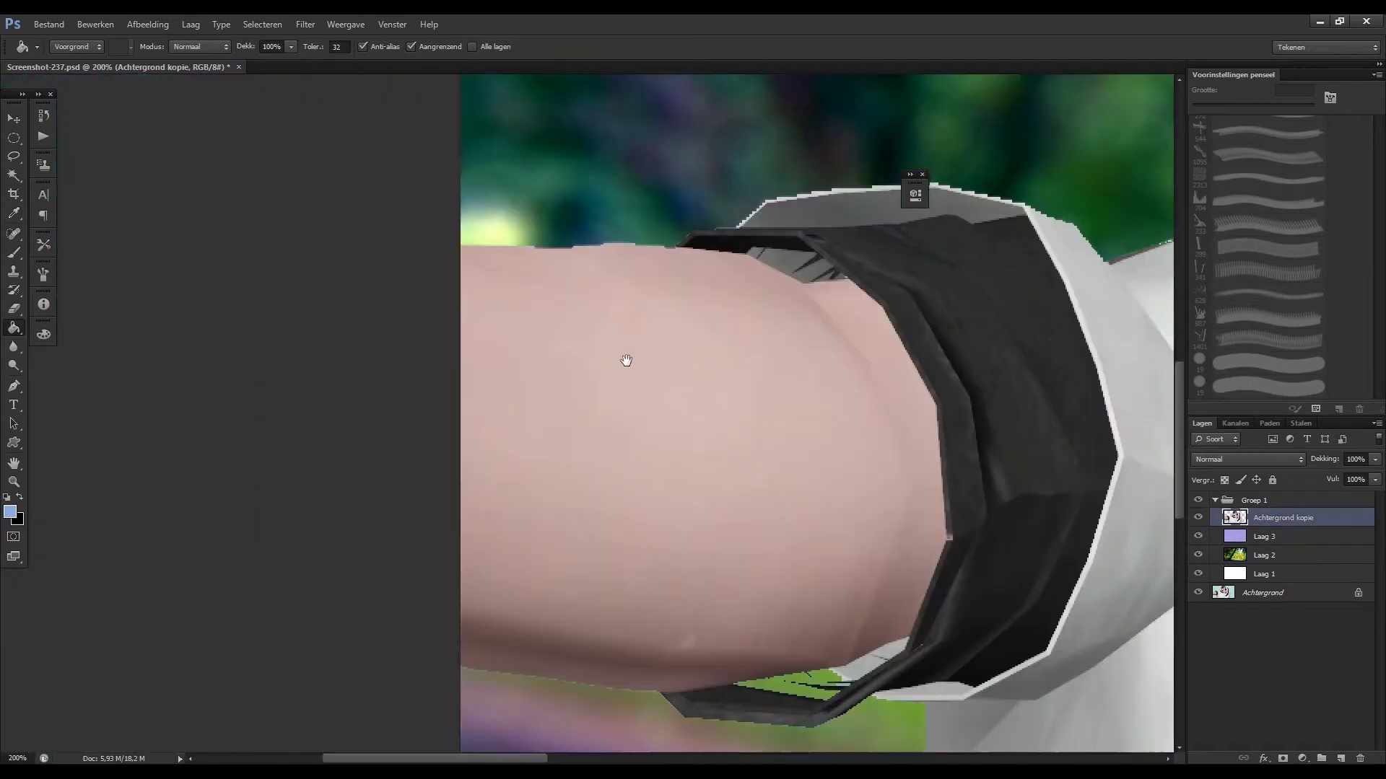
key(b)
scroll(238, 287, down, 3)
drag(1379, 138, 1379, 380)
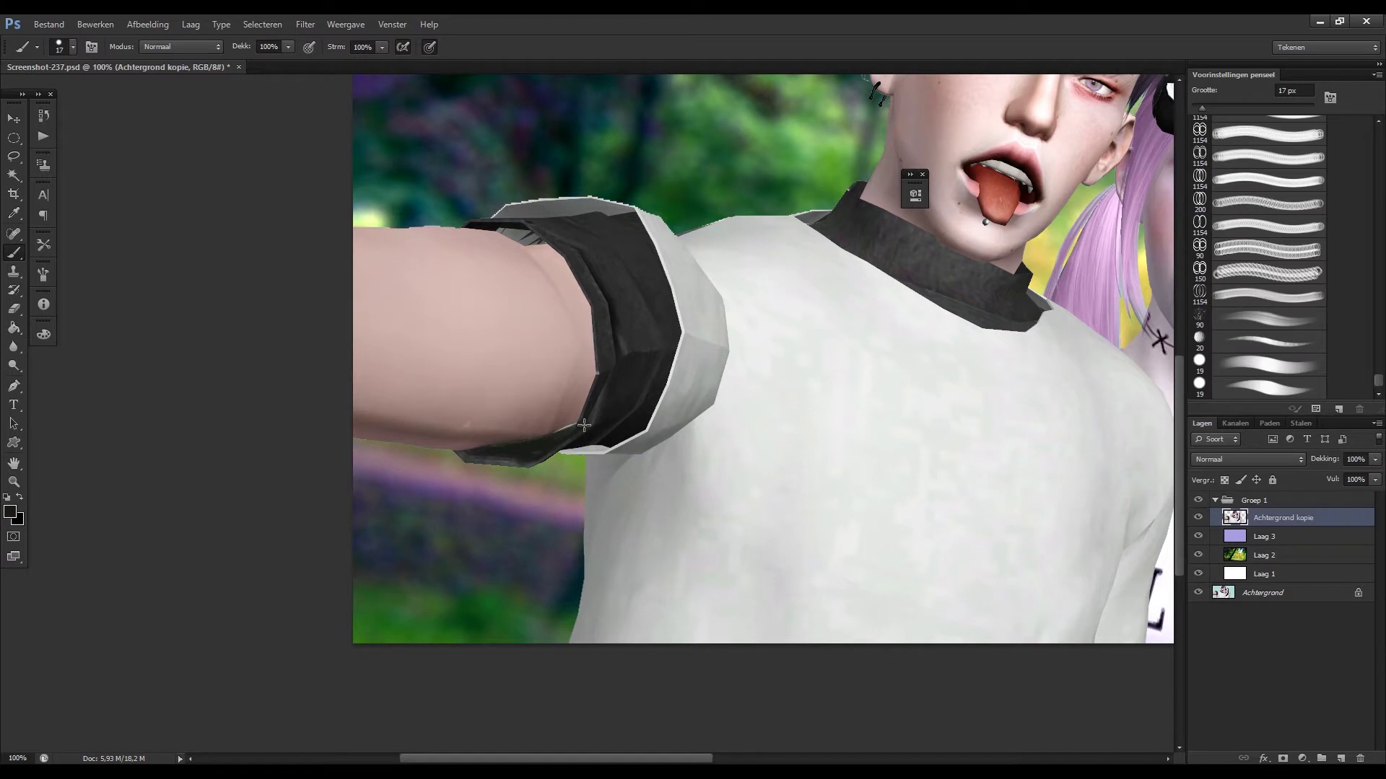
drag(577, 424, 512, 463)
key(bracketleft)
key(bracketleft)
key(bracketleft)
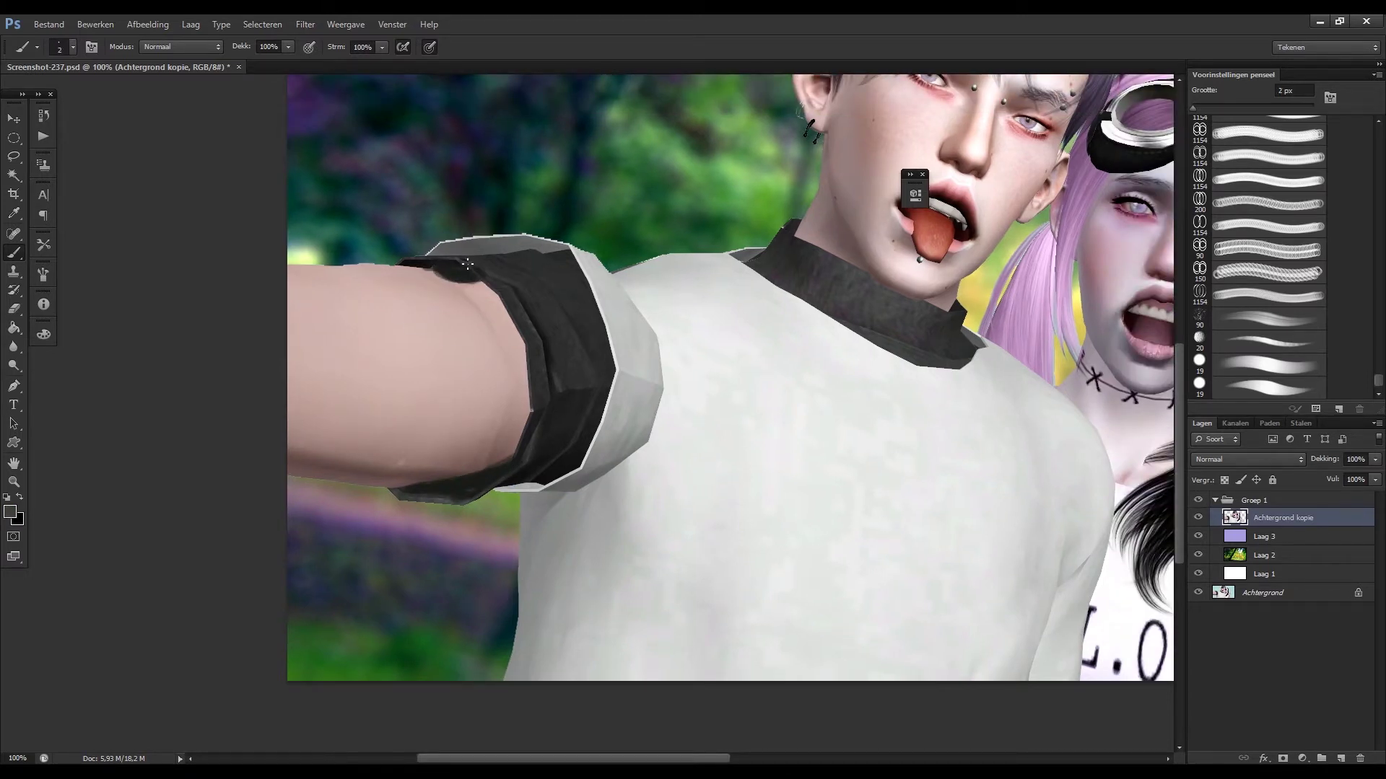
key(bracketright)
key(bracketright)
key(bracketright)
alt+click(417, 271)
Soften the arm edge with the Blur tool and duplicate the photo layer as Achtergrond kopie 2.
key(r)
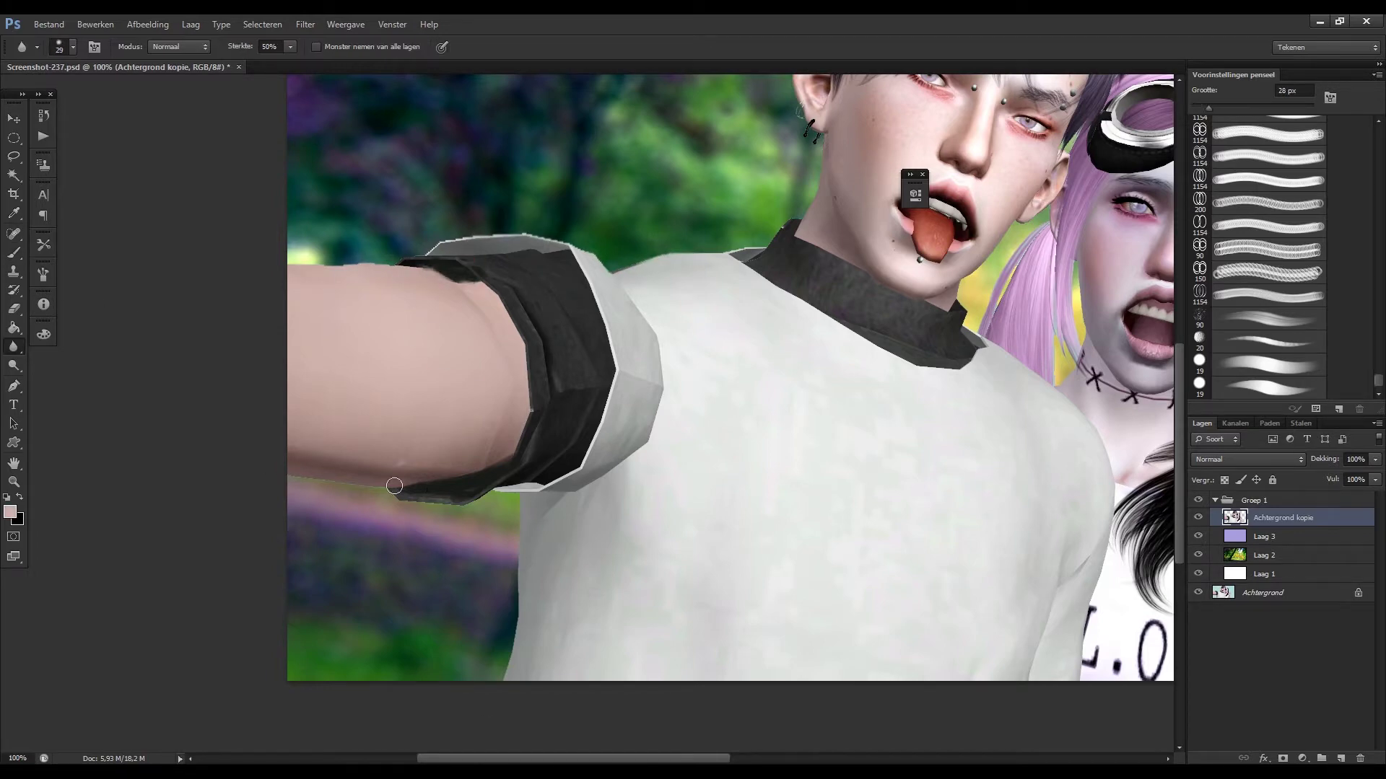
key(l)
right_click(1284, 518)
click(1256, 54)
key(Return)
click(305, 24)
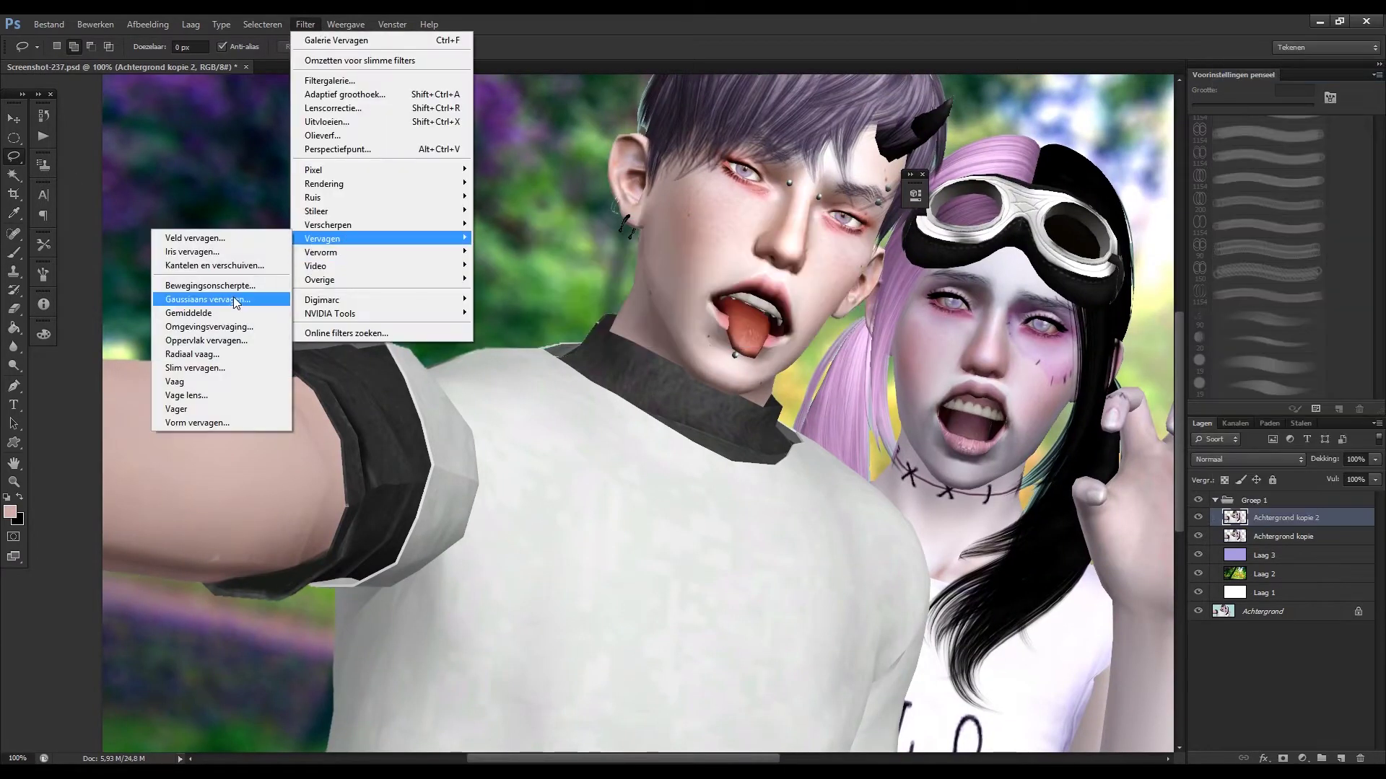
Gaussian-blur the copy and erase the blur over the eyes, mouth, ear and collar.
click(234, 300)
key(Return)
key(ctrl+minus)
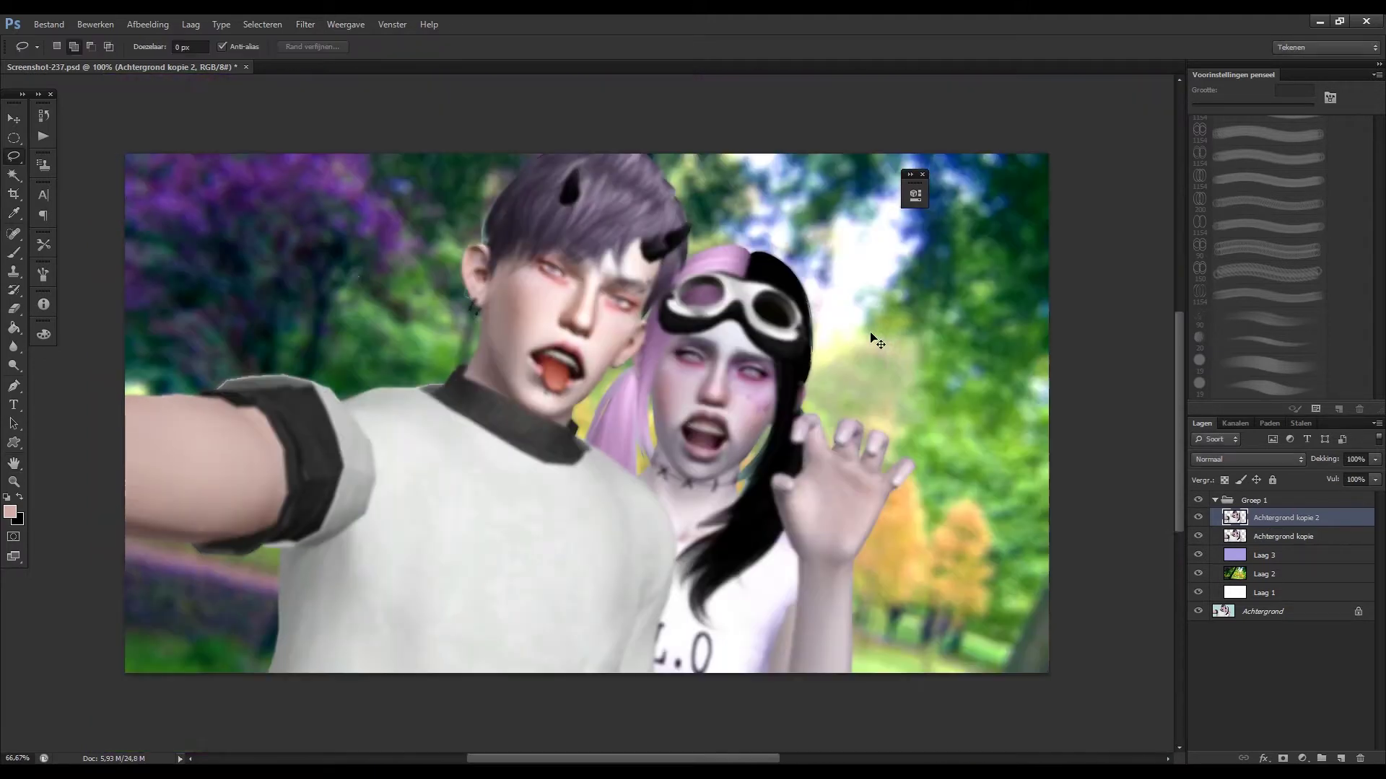
key(e)
drag(555, 274, 635, 303)
drag(570, 364, 541, 380)
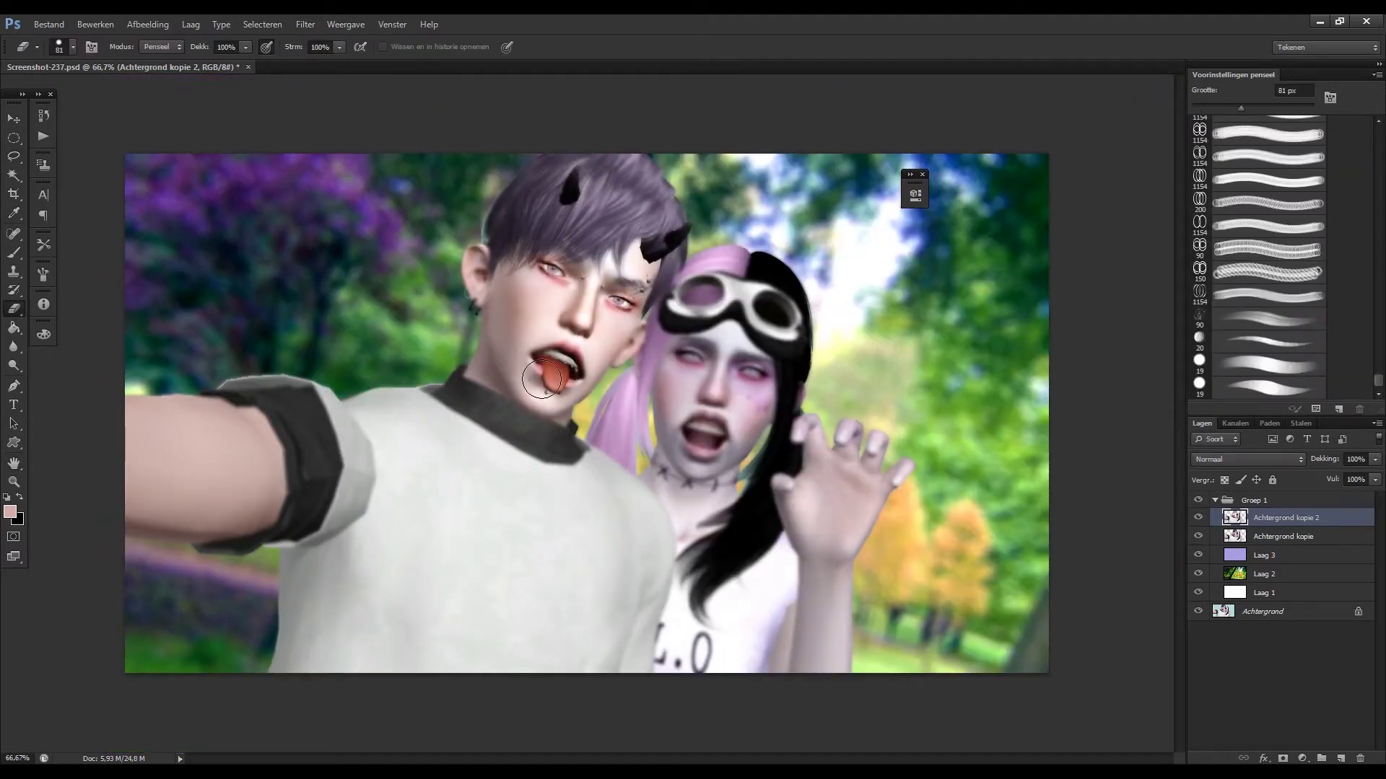
drag(477, 302, 548, 464)
Erase the blur from the fingers, lowering eraser strength to 40%.
key(ctrl+alt+shift+h)
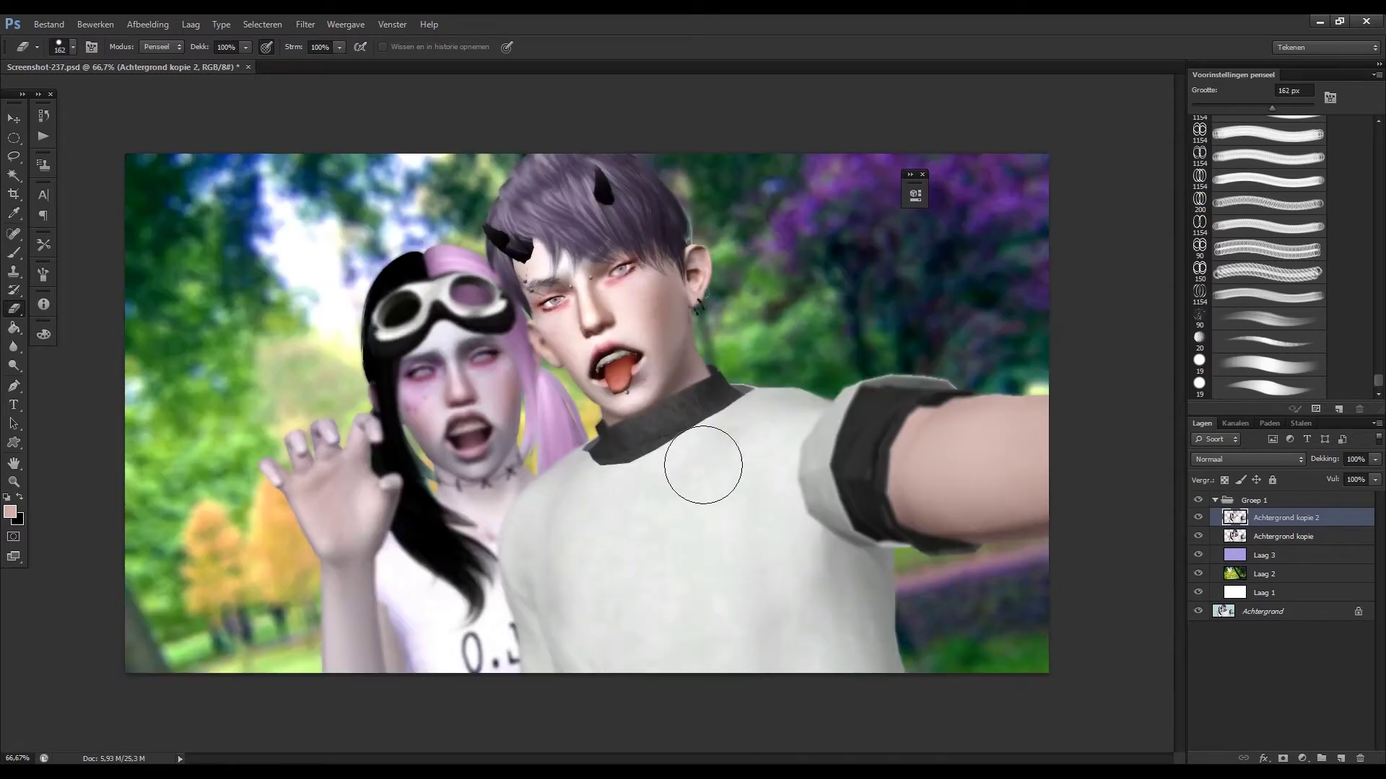
key(ctrl+alt+shift+h)
alt+right_click(786, 490)
drag(877, 437, 815, 468)
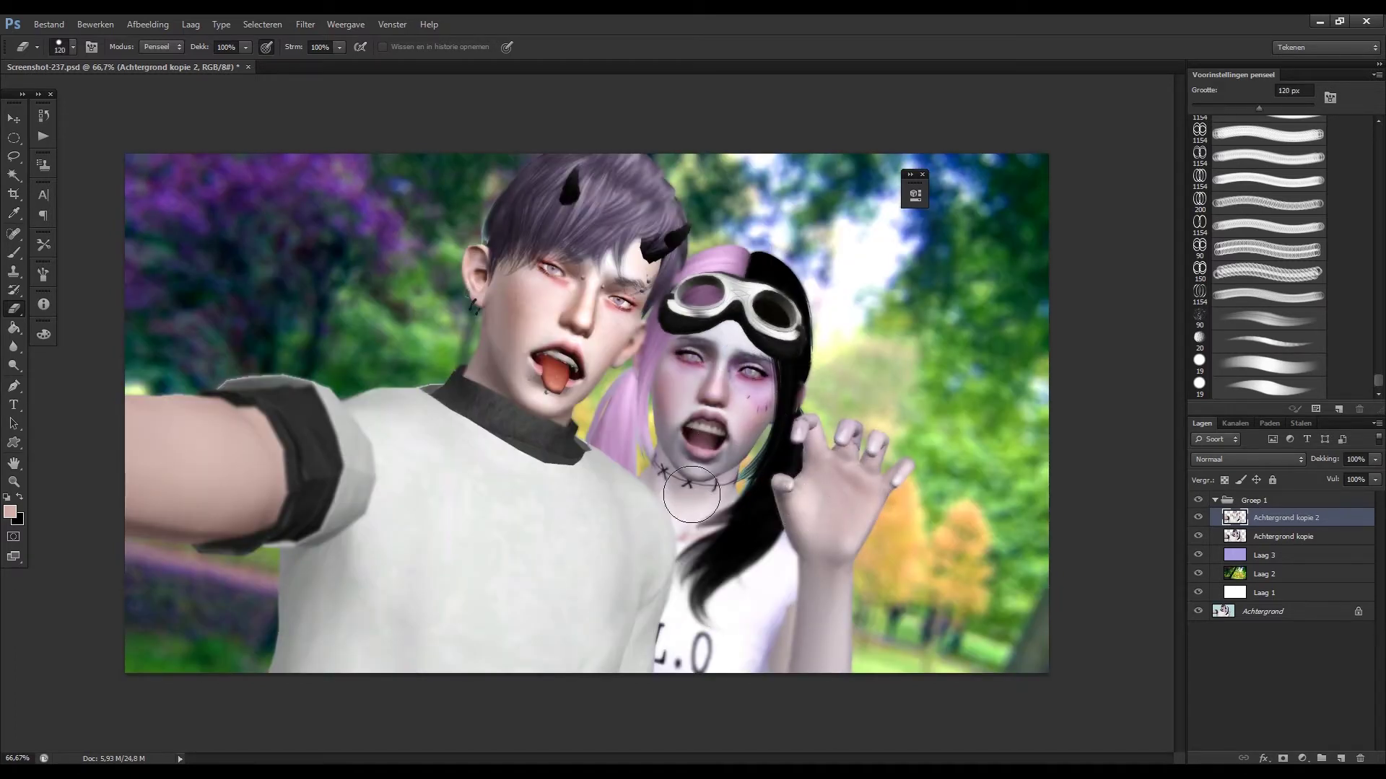
key(4)
Compare with the blurred layer hidden, then discard the blurred copy.
key(b)
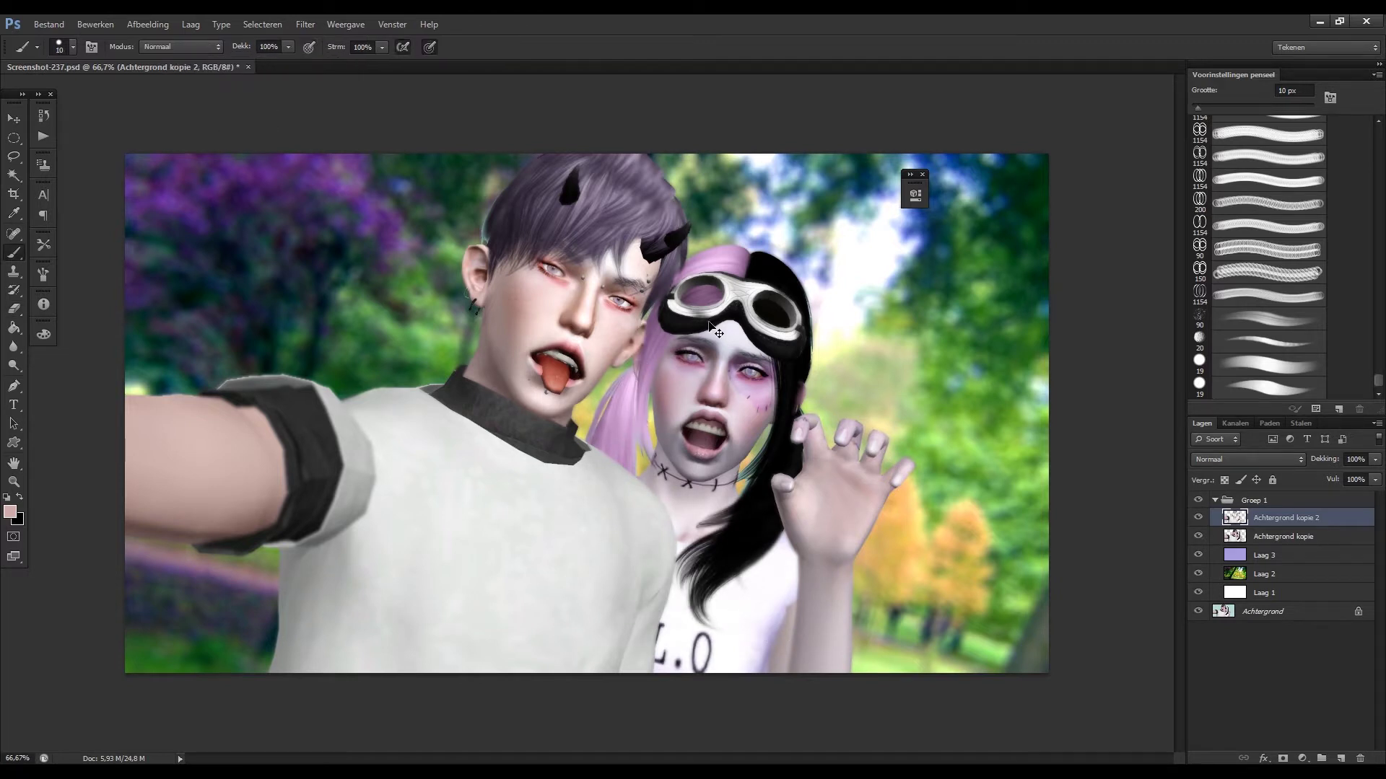
key(ctrl+minus)
click(1198, 536)
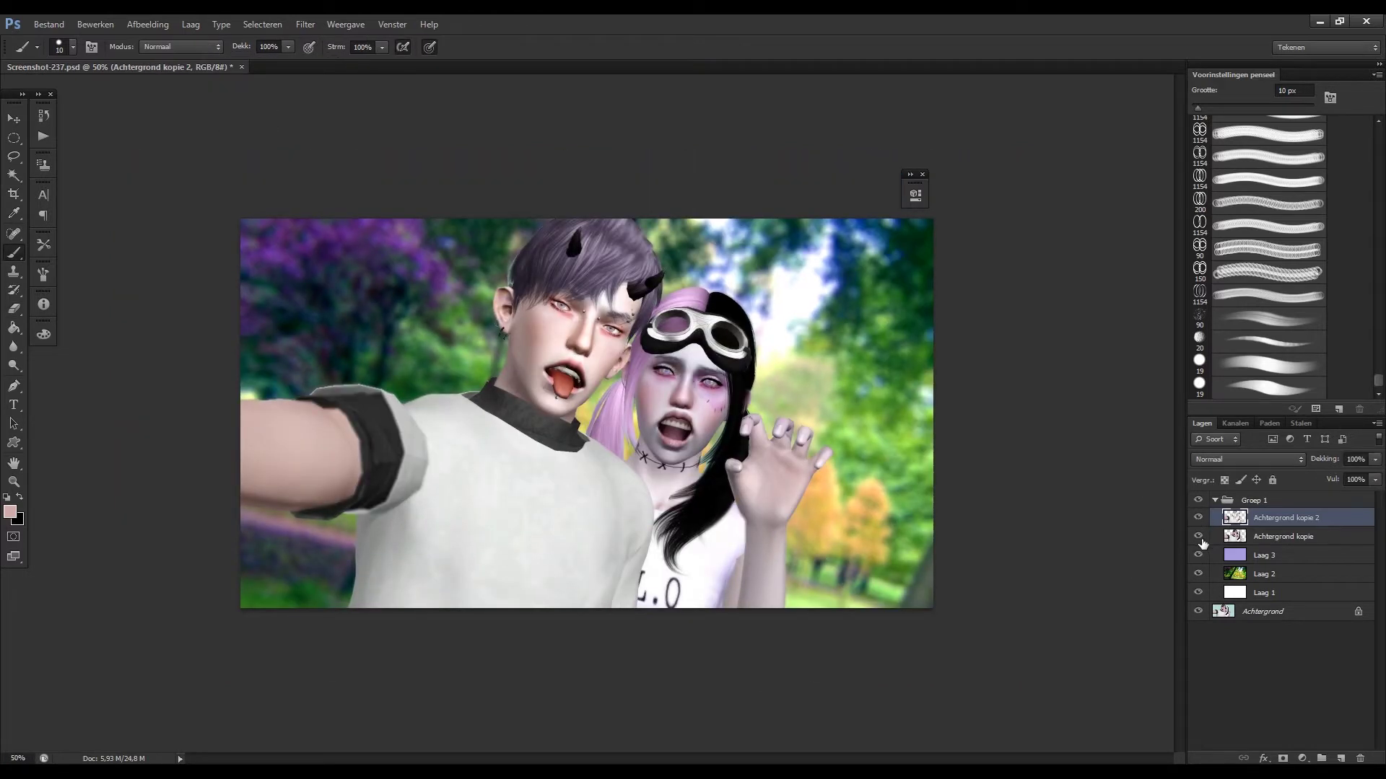
click(1271, 536)
key(e)
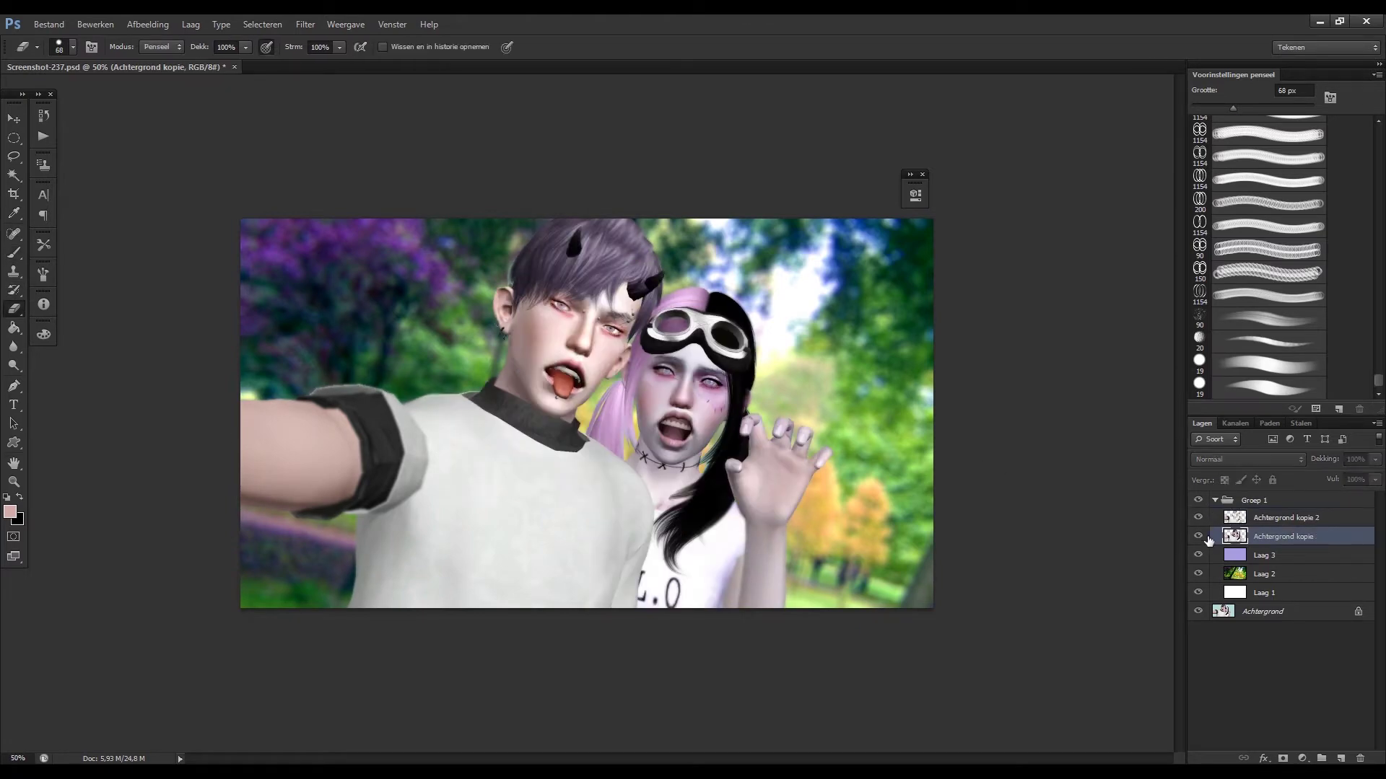
key(ctrl+alt+z)
key(ctrl+minus)
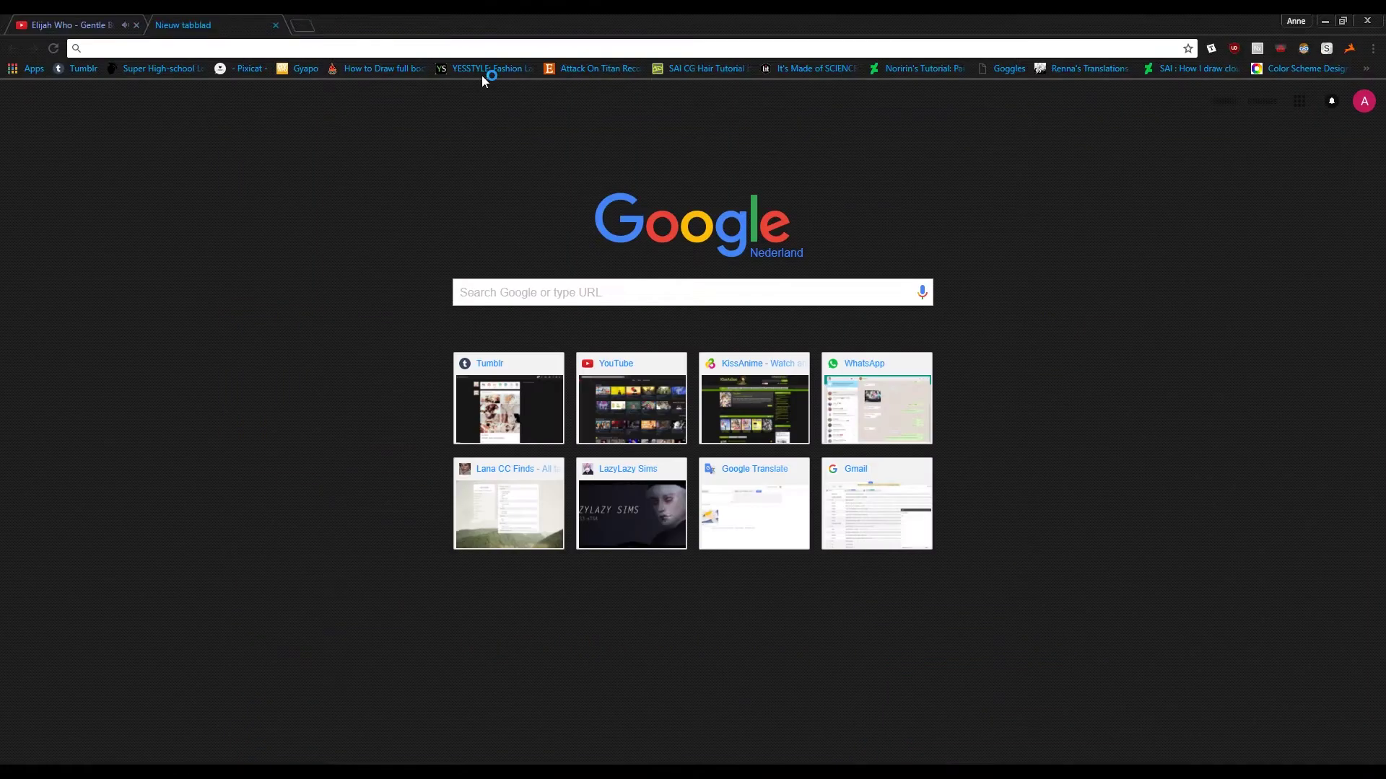
Search Google Images for 'city' and scroll through the results.
text(city)
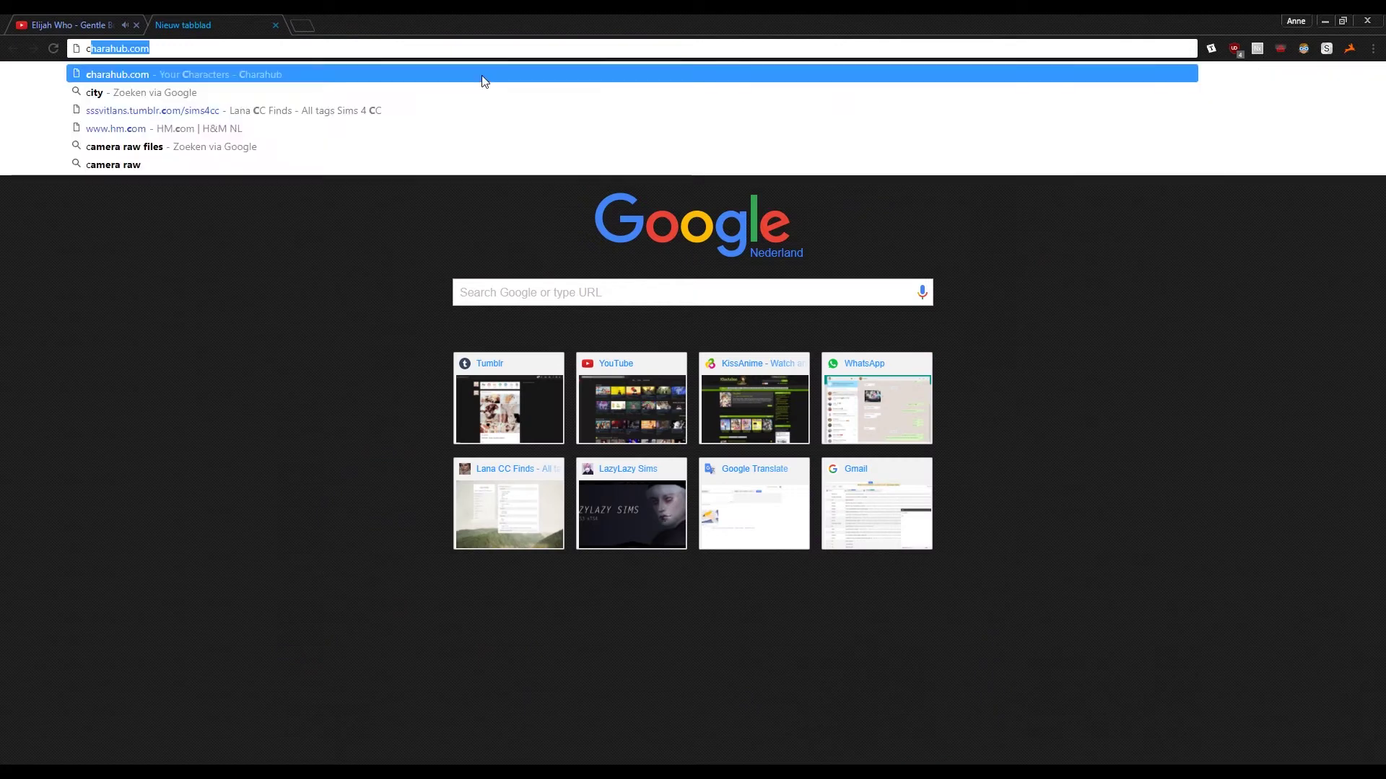
key(Return)
scroll(743, 127, down, 5)
scroll(743, 127, down, 5)
scroll(743, 128, down, 5)
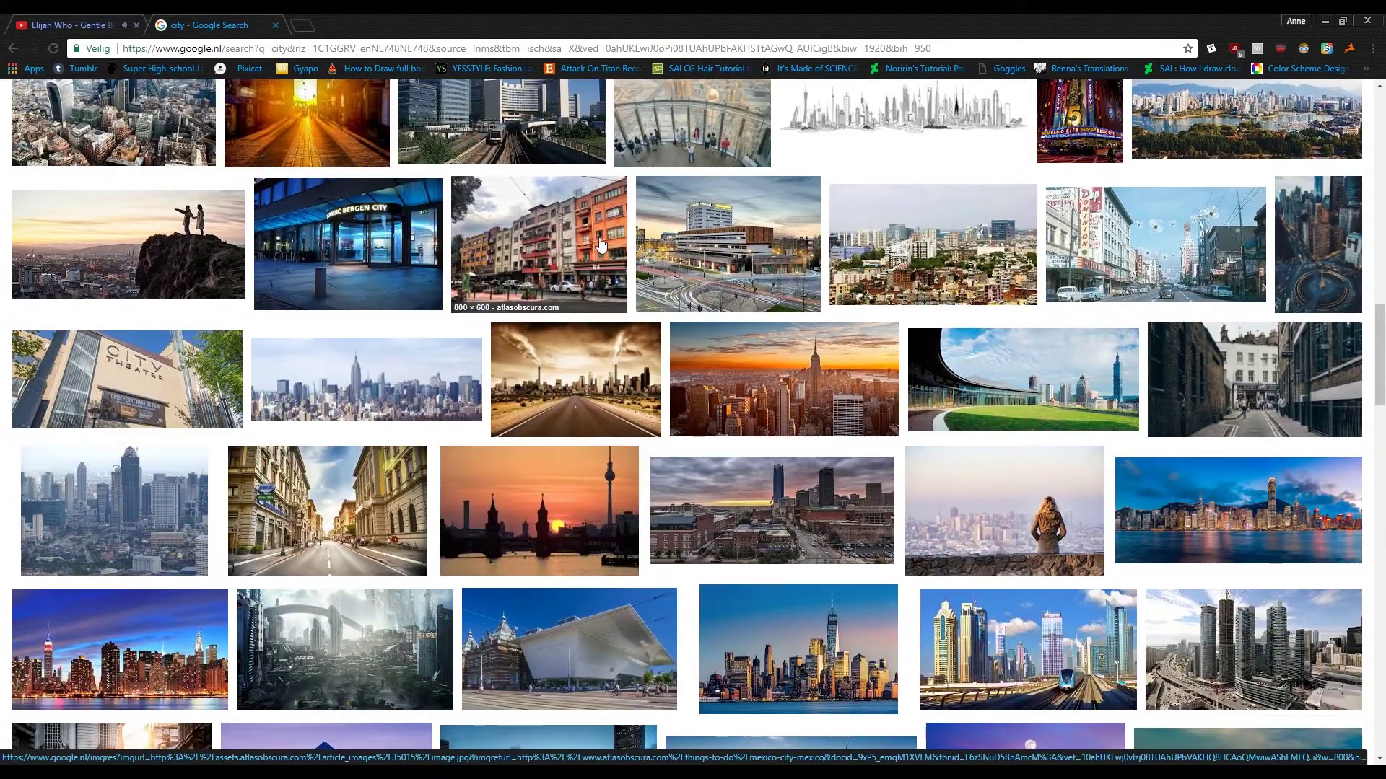
Preview several sunlit city street photos to pick a background.
click(606, 239)
scroll(767, 253, down, 10)
click(111, 383)
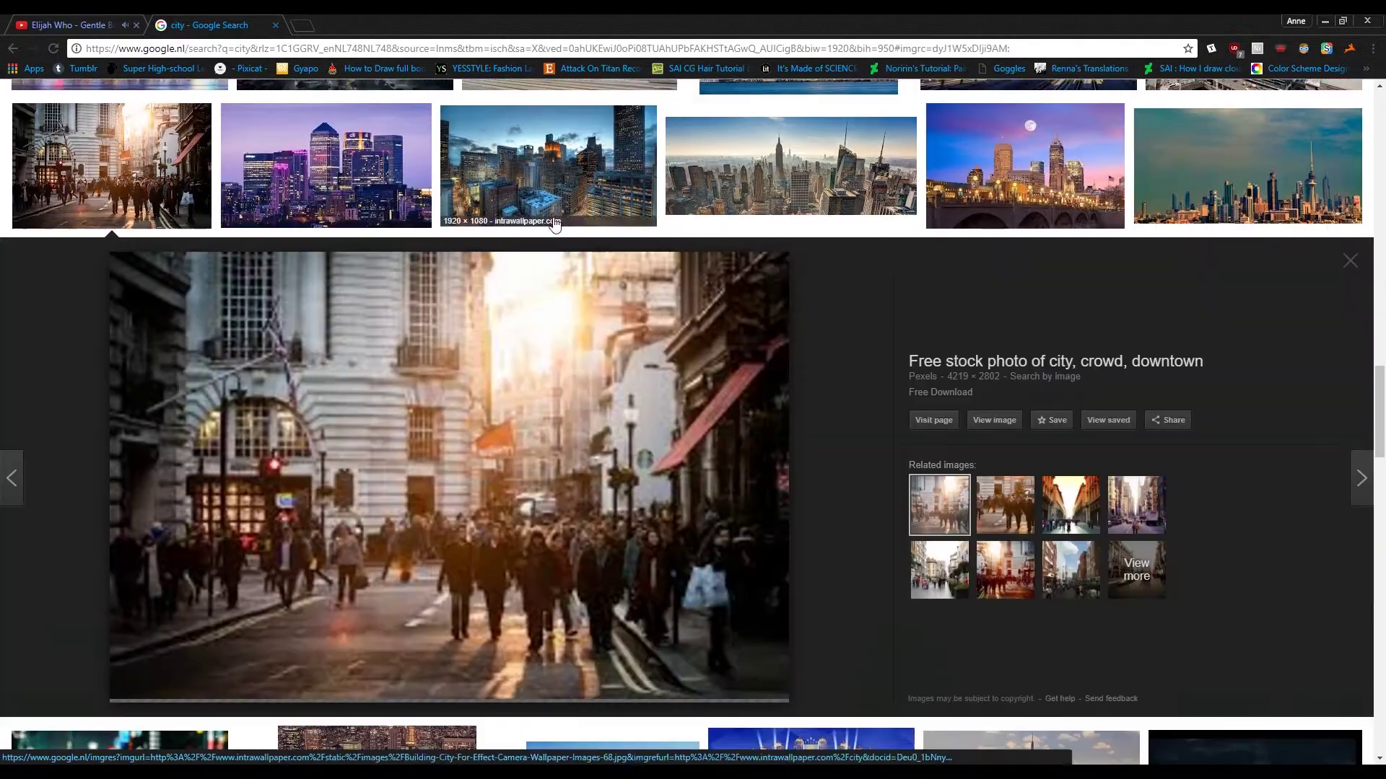
right_click(658, 275)
click(1007, 365)
click(1014, 404)
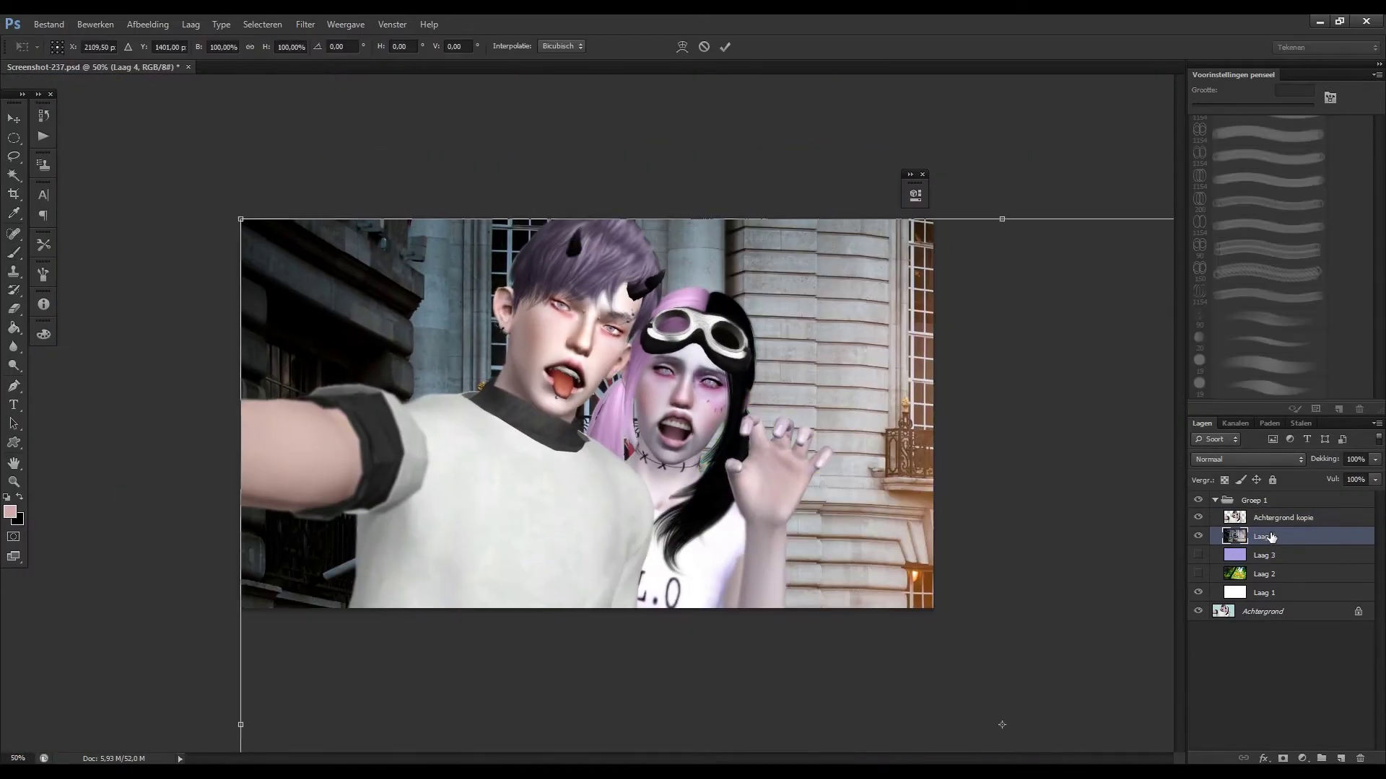
Place the street photo behind the characters, scaled to 62.76% and rotated to fit.
drag(649, 433, 505, 397)
drag(1001, 724, 1191, 711)
drag(1082, 650, 837, 495)
key(Return)
Apply an 8 px Veld vervagen field blur with bokeh highlights to the street photo.
click(306, 24)
drag(1259, 139, 1248, 138)
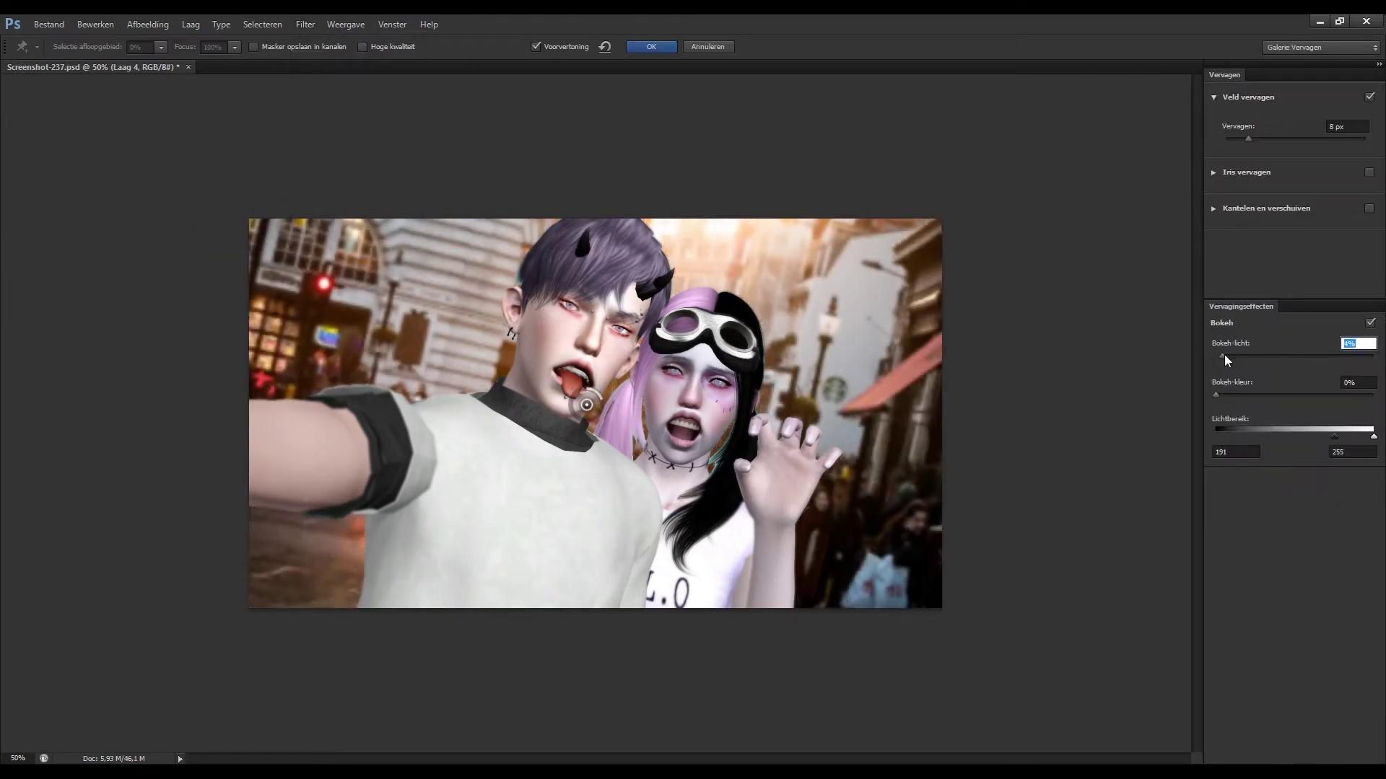
drag(1215, 356, 1254, 355)
drag(1215, 395, 1258, 394)
drag(1334, 436, 1328, 436)
drag(1252, 137, 1257, 142)
key(Return)
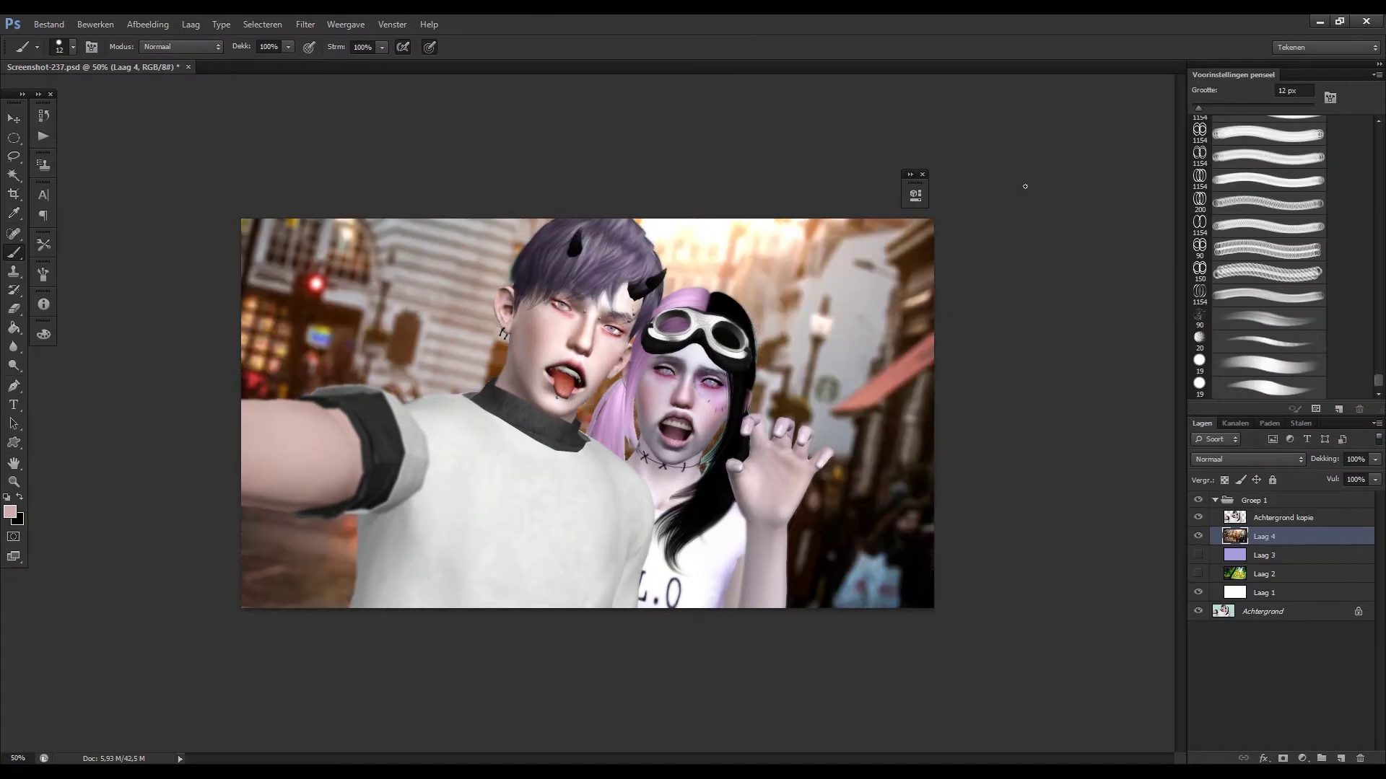
Move the street photo up about 82 px, delete Laag 2 and 3, and crop to the canvas.
key(c)
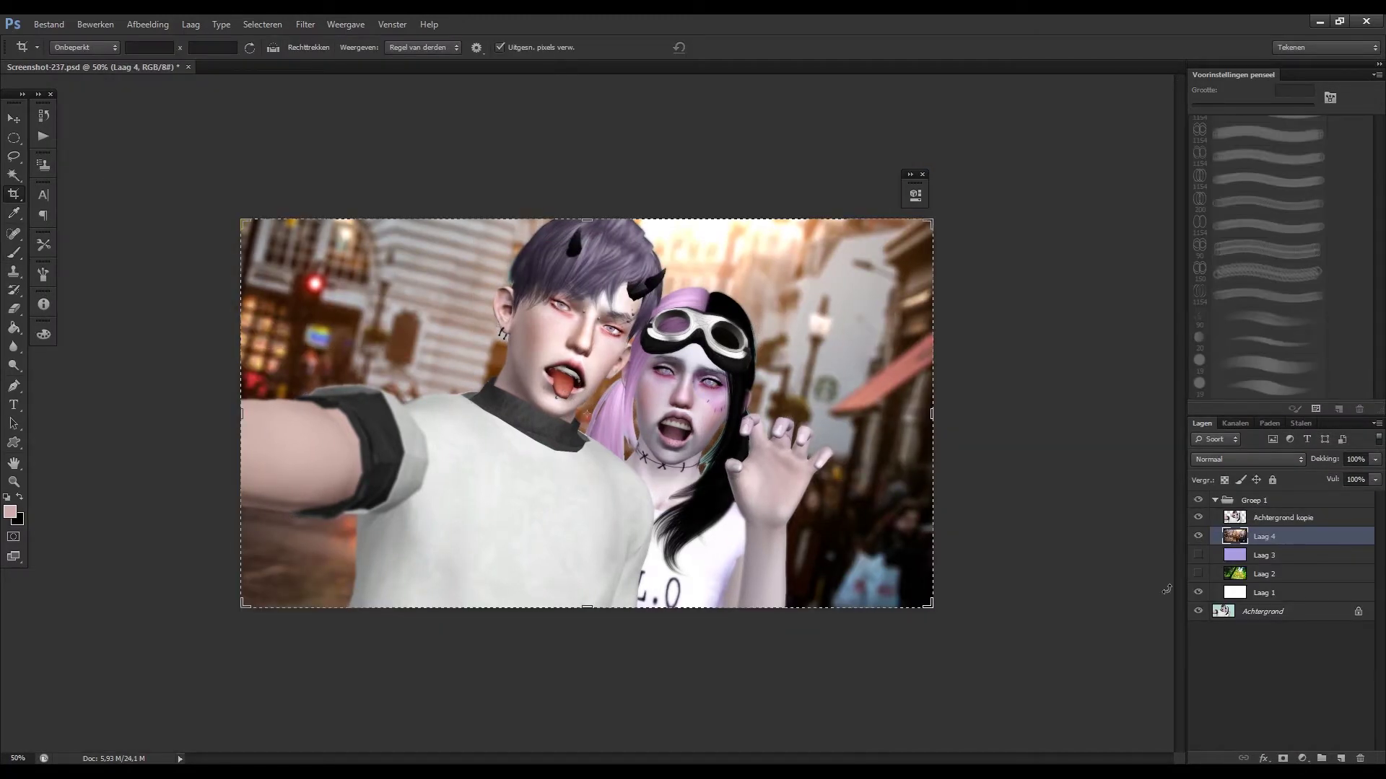
key(v)
key(ctrl+minus)
mouse_move(664, 288)
mouse_down()
mouse_move(727, 469)
mouse_move(685, 617)
mouse_up()
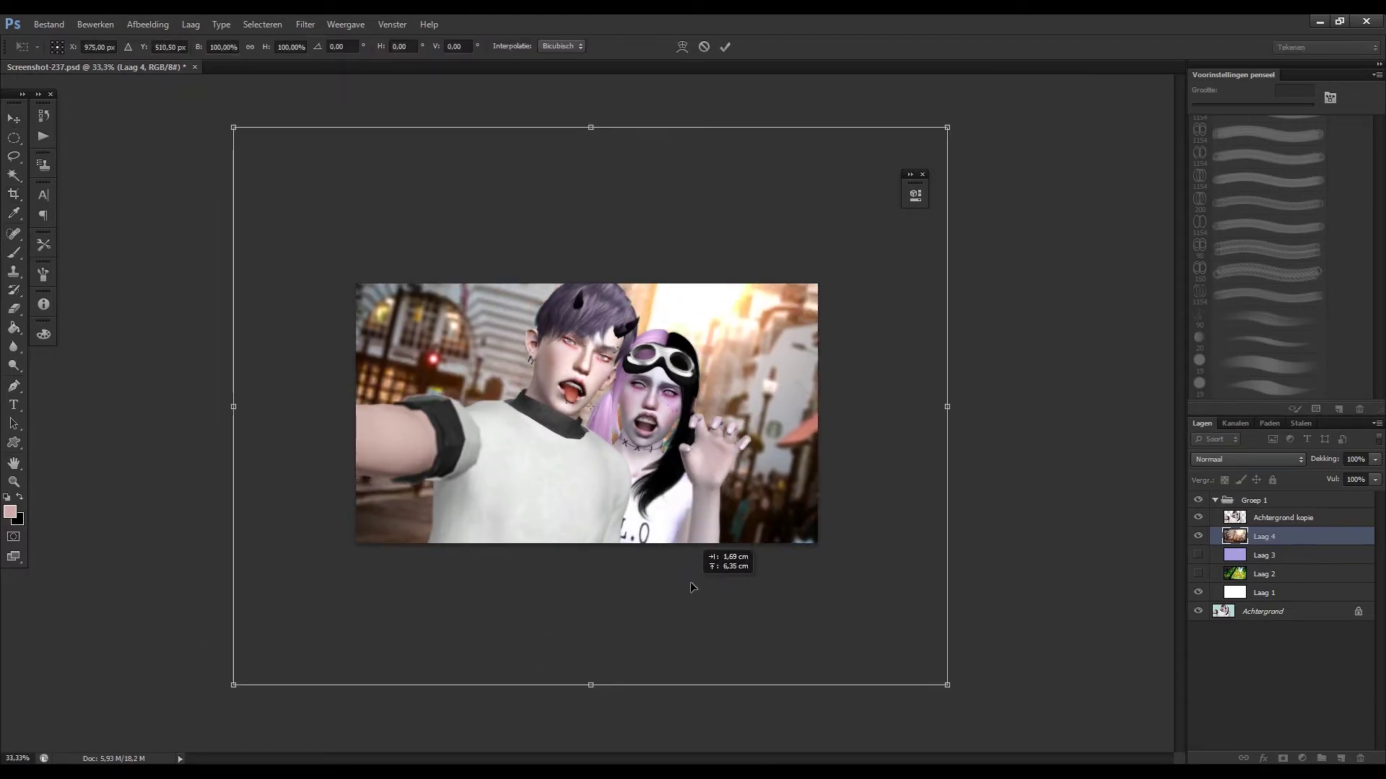
drag(618, 565, 624, 505)
click(15, 195)
mouse_move(1264, 555)
mouse_down()
mouse_move(1361, 758)
mouse_move(1342, 758)
mouse_up()
click(1342, 758)
Clip Laag 5 to the photo and paint peach glow over the hair, faces, shirt and arm.
right_click(1272, 518)
click(1270, 258)
key(b)
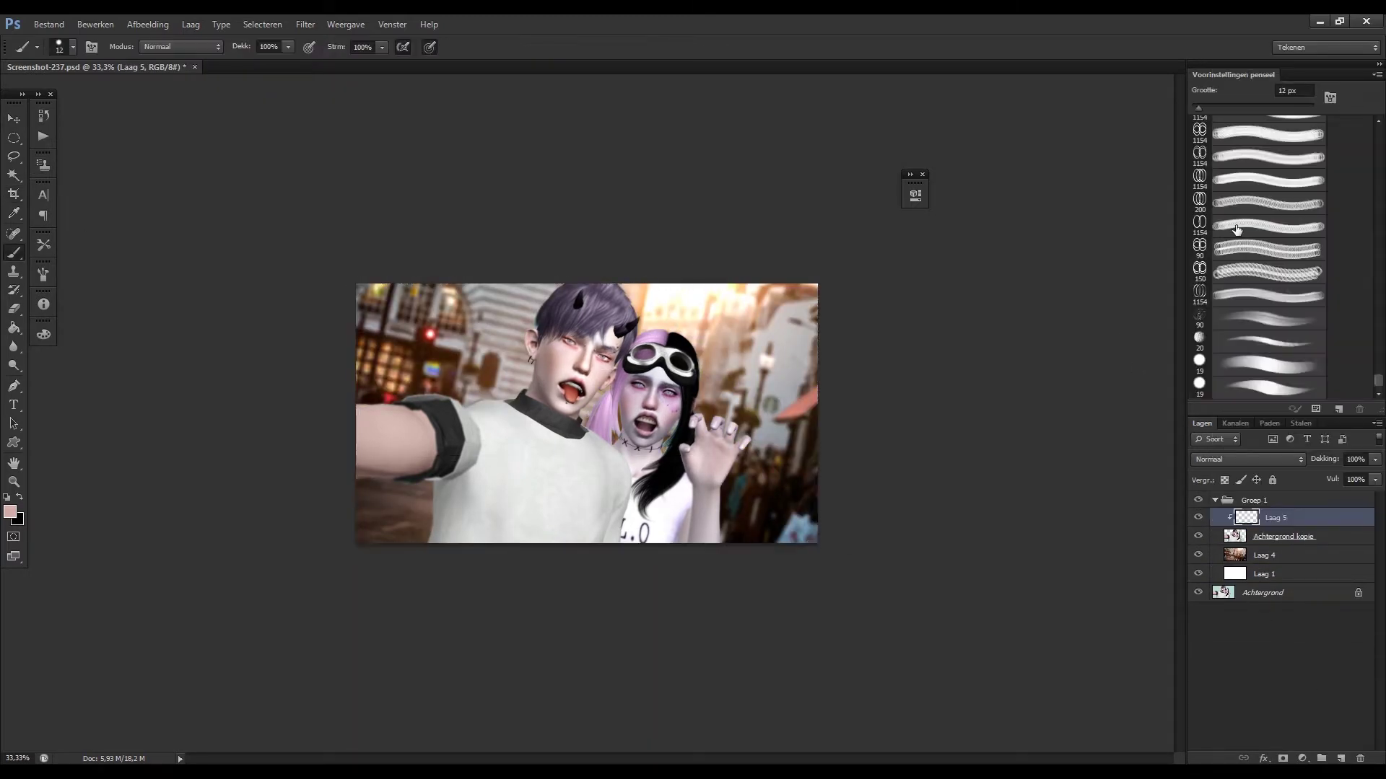
alt+click(633, 356)
drag(633, 355, 620, 455)
drag(599, 296, 692, 375)
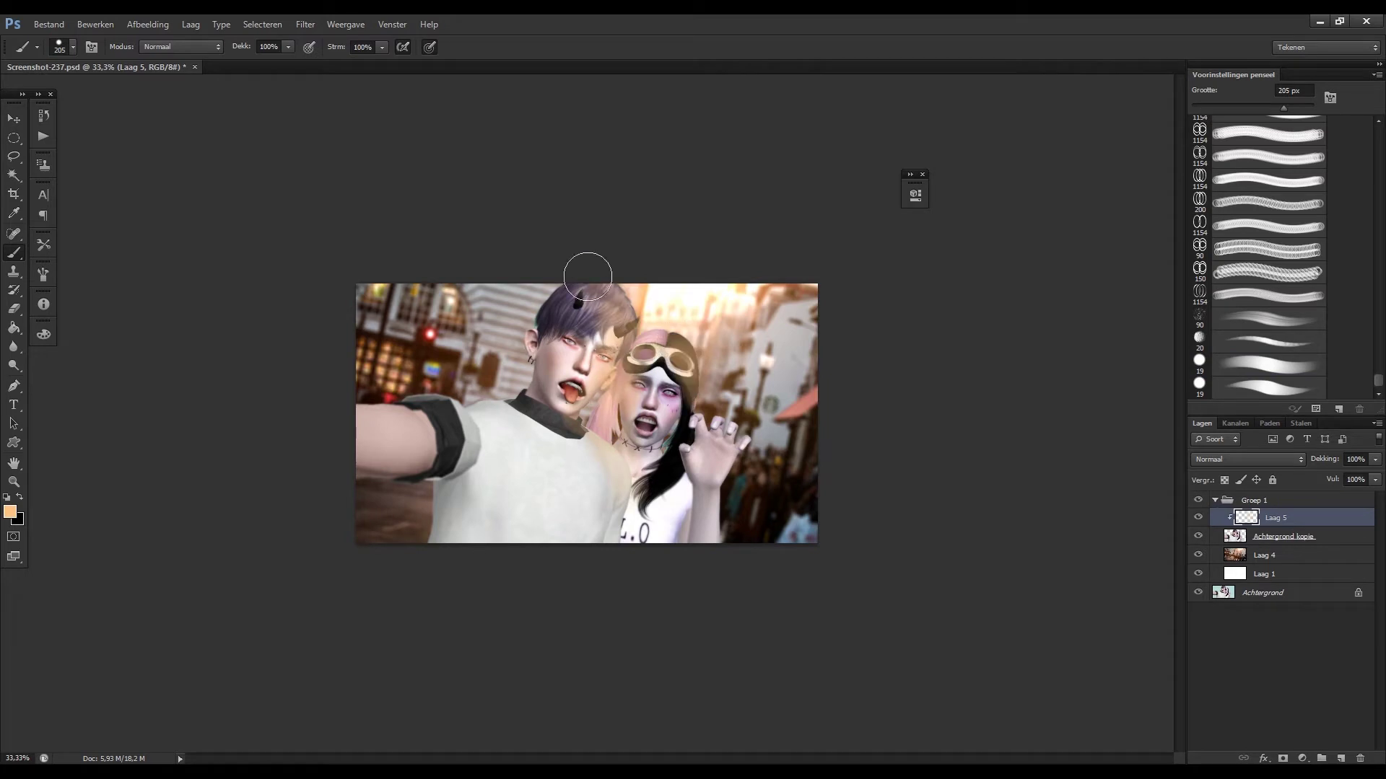
drag(404, 412, 527, 401)
drag(592, 289, 646, 519)
Gaussian-blur the peach glow and shift its hue to -4.
click(1211, 460)
scroll(1211, 461, down, 15)
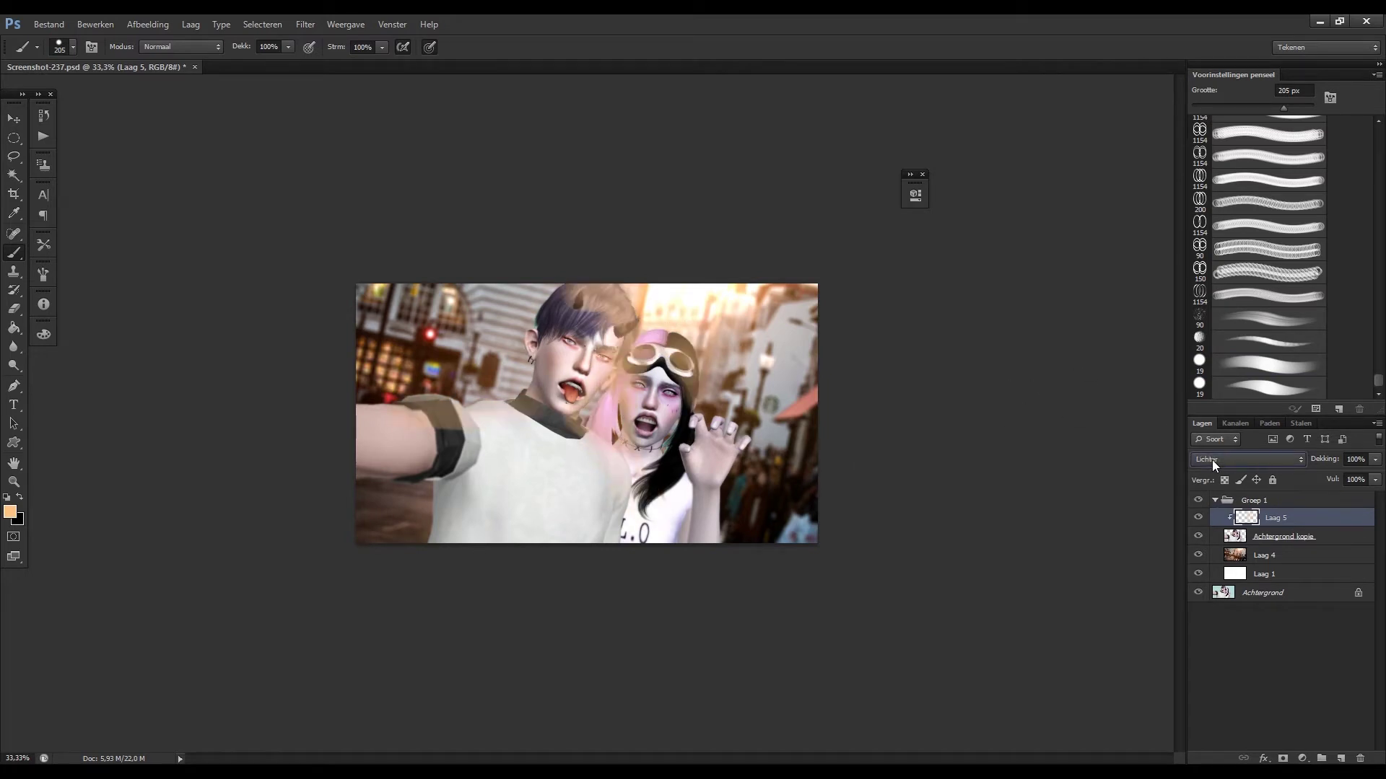
key(ctrl+plus)
click(305, 24)
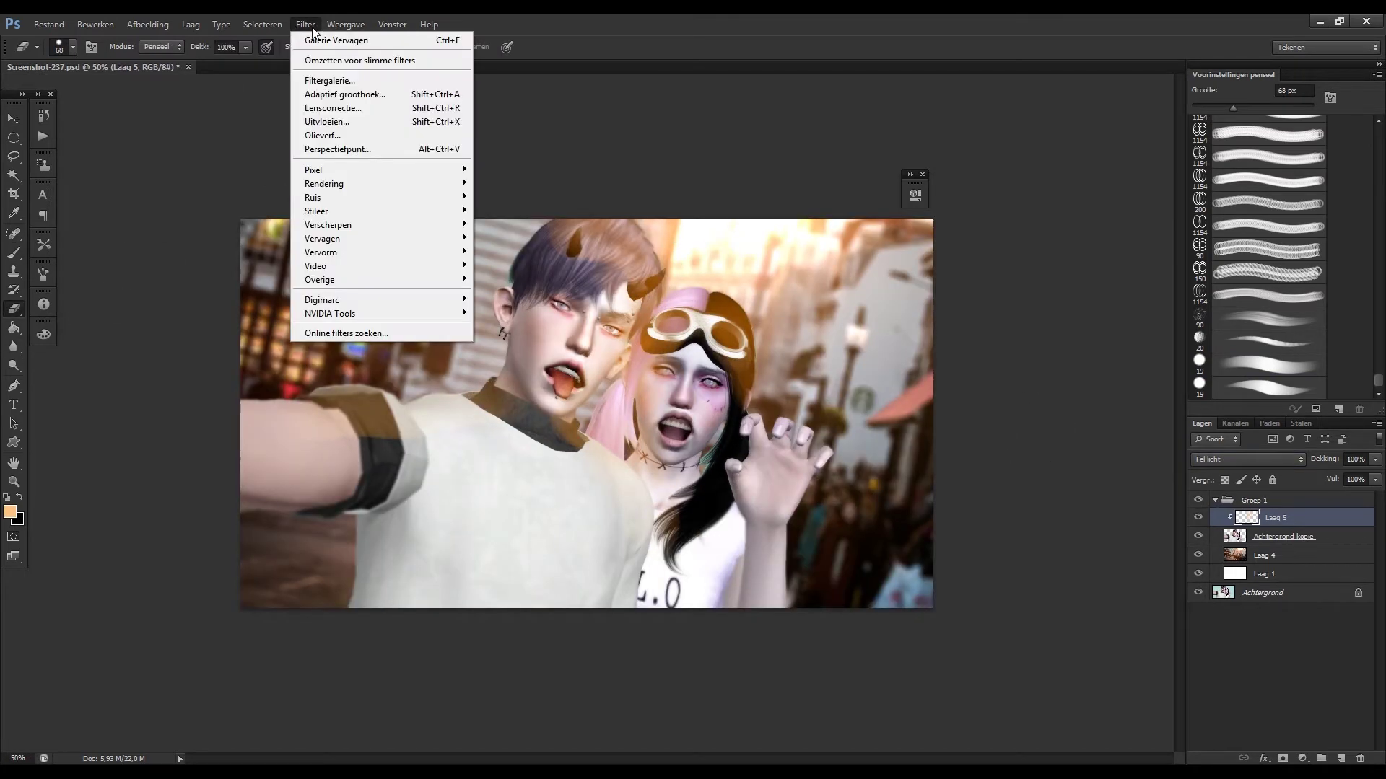
click(520, 238)
key(Return)
click(147, 24)
click(383, 176)
drag(1028, 266, 1020, 267)
key(Tab)
Erase excess glow and set the layer's blend mode to Fel licht.
key(Return)
key(e)
scroll(1254, 460, up, 6)
scroll(1254, 460, down, 2)
scroll(1254, 461, down, 1)
scroll(1254, 461, down, 1)
scroll(1253, 461, down, 1)
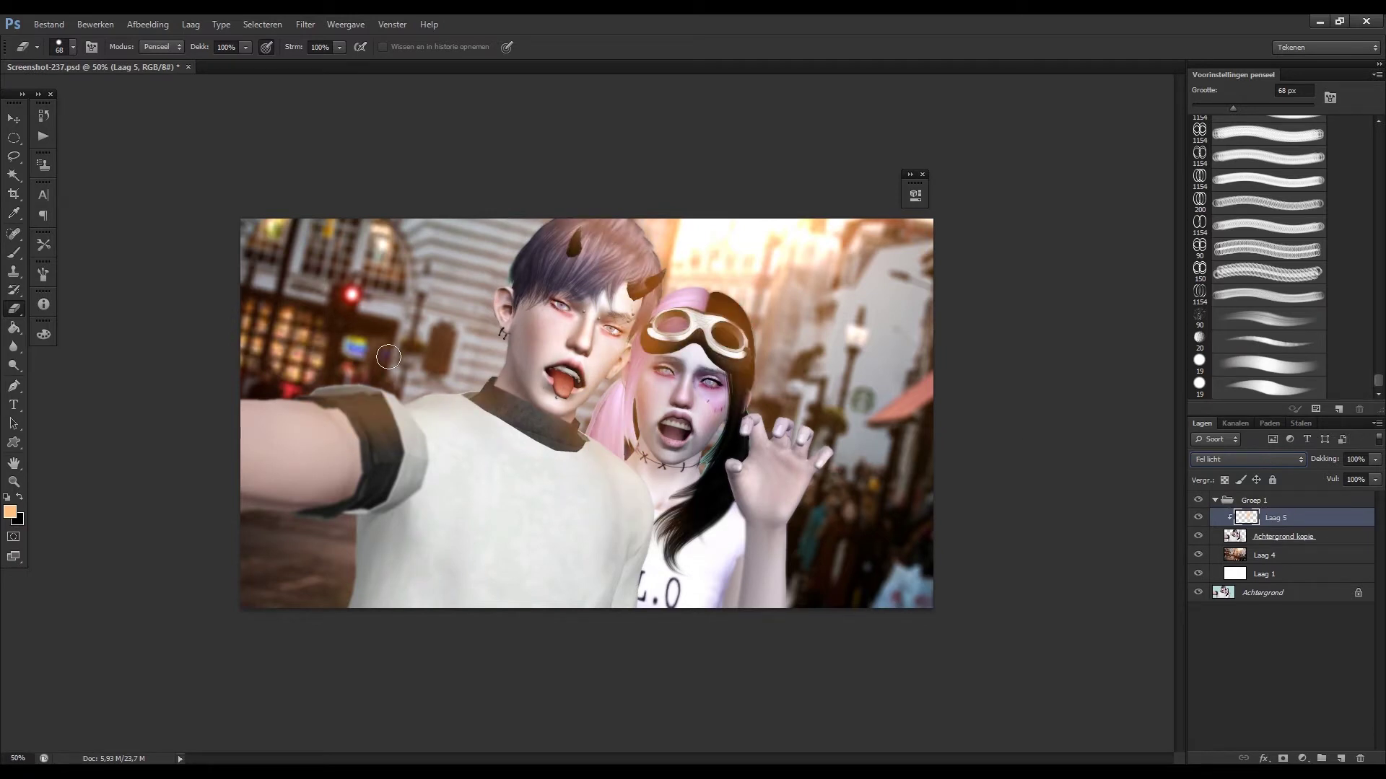
Add a blue-tagged Hue/Saturation adjustment layer with hue -6, saturation +4, lightness -3.
click(1305, 758)
click(1335, 577)
right_click(1308, 518)
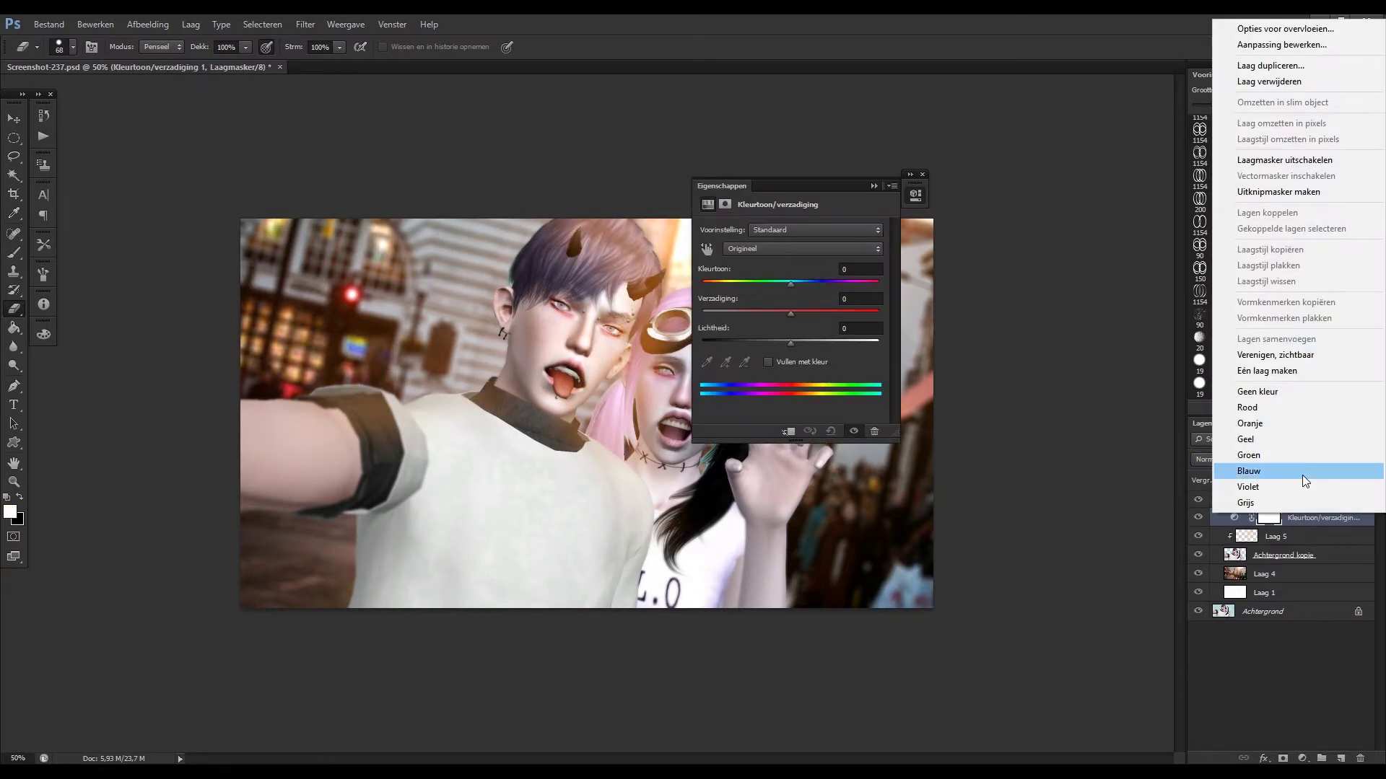
click(1292, 310)
drag(1055, 246, 1048, 247)
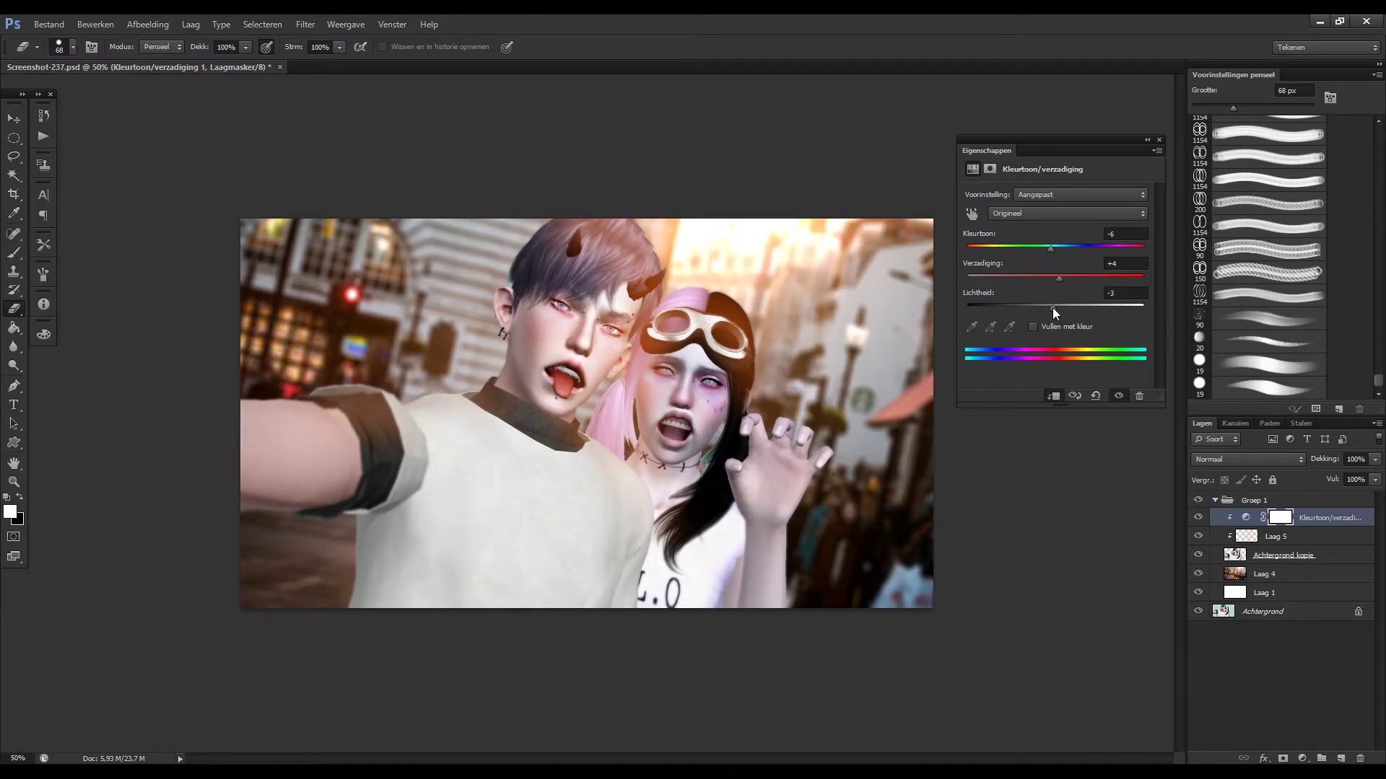
Add a clipped Color Balance layer with midtones Cyan-Red +10, Magenta-Green -2, Yellow-Blue -3.
click(1302, 759)
click(1292, 588)
right_click(1309, 517)
click(1278, 189)
drag(1015, 236, 1020, 235)
drag(1015, 286, 1024, 287)
key(alt+1)
click(1132, 146)
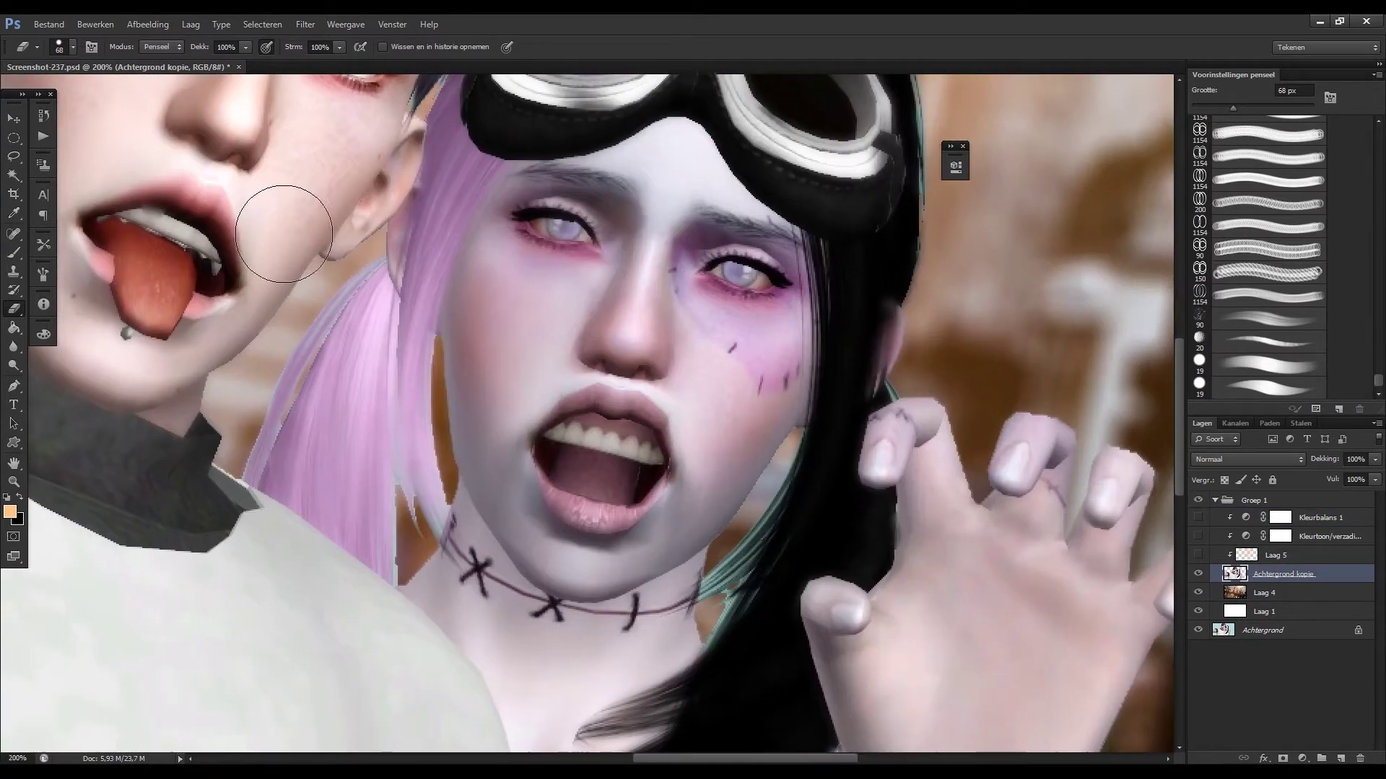
Erase the stray teal hair strands by the girl's neck and clean edges with a 3 px eraser.
key(e)
drag(721, 577, 751, 505)
drag(698, 636, 518, 747)
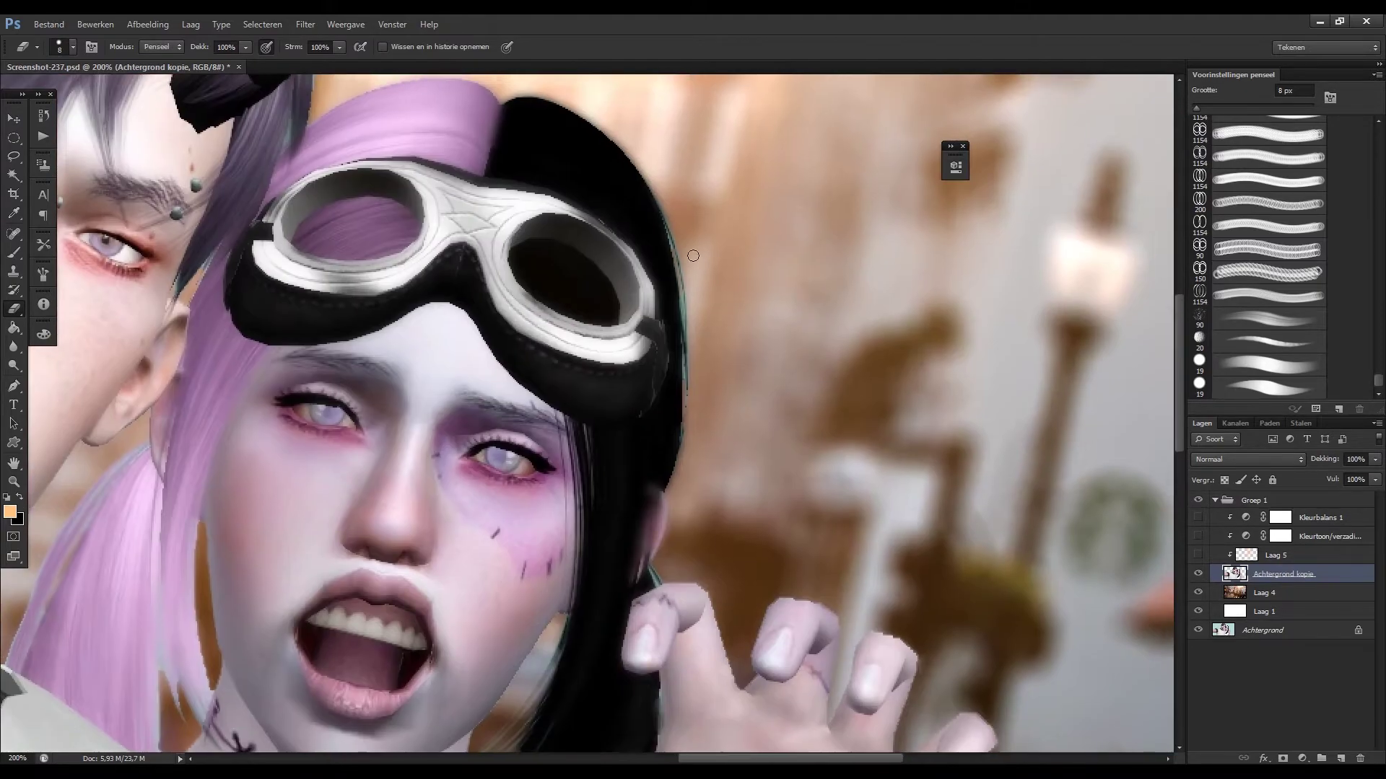
mouse_move(72, 361)
mouse_down()
mouse_move(549, 505)
mouse_move(472, 393)
mouse_up()
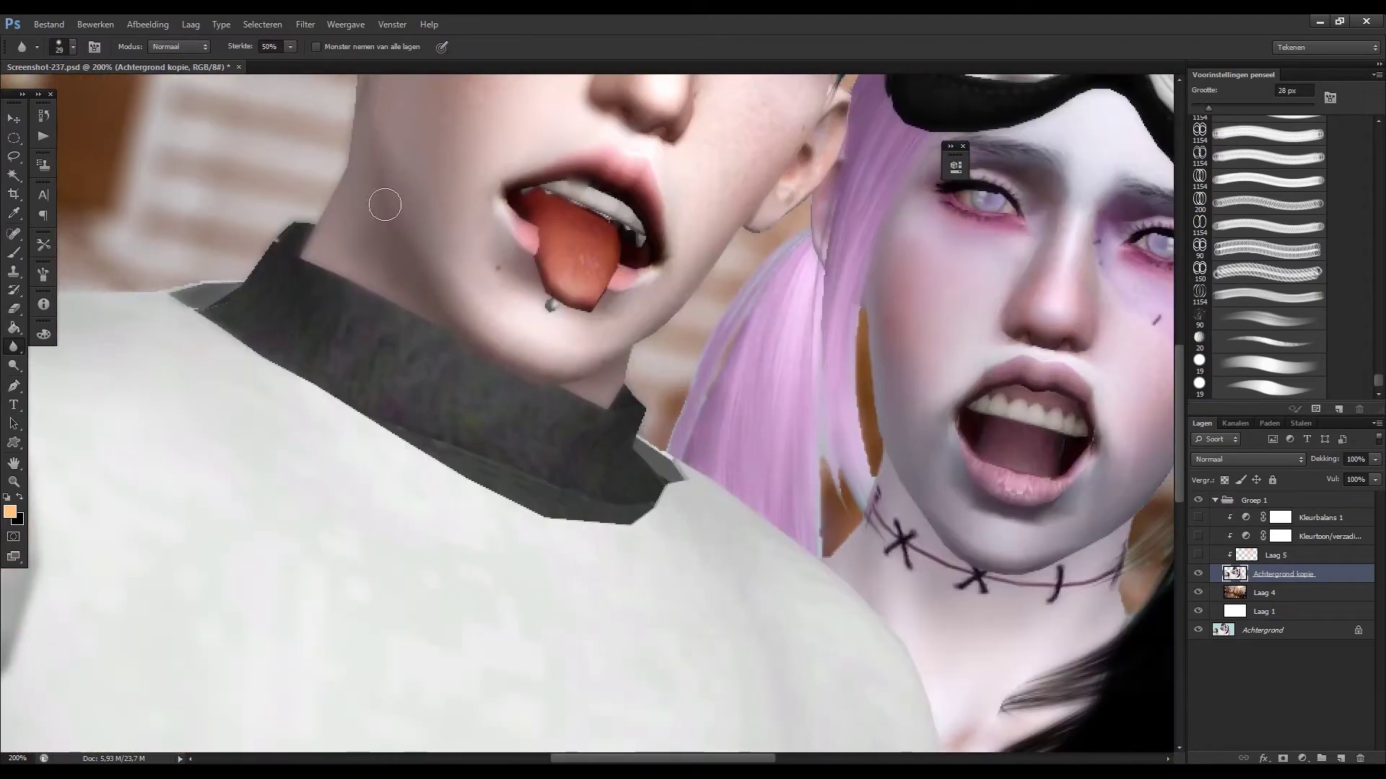
scroll(476, 250, right, 10)
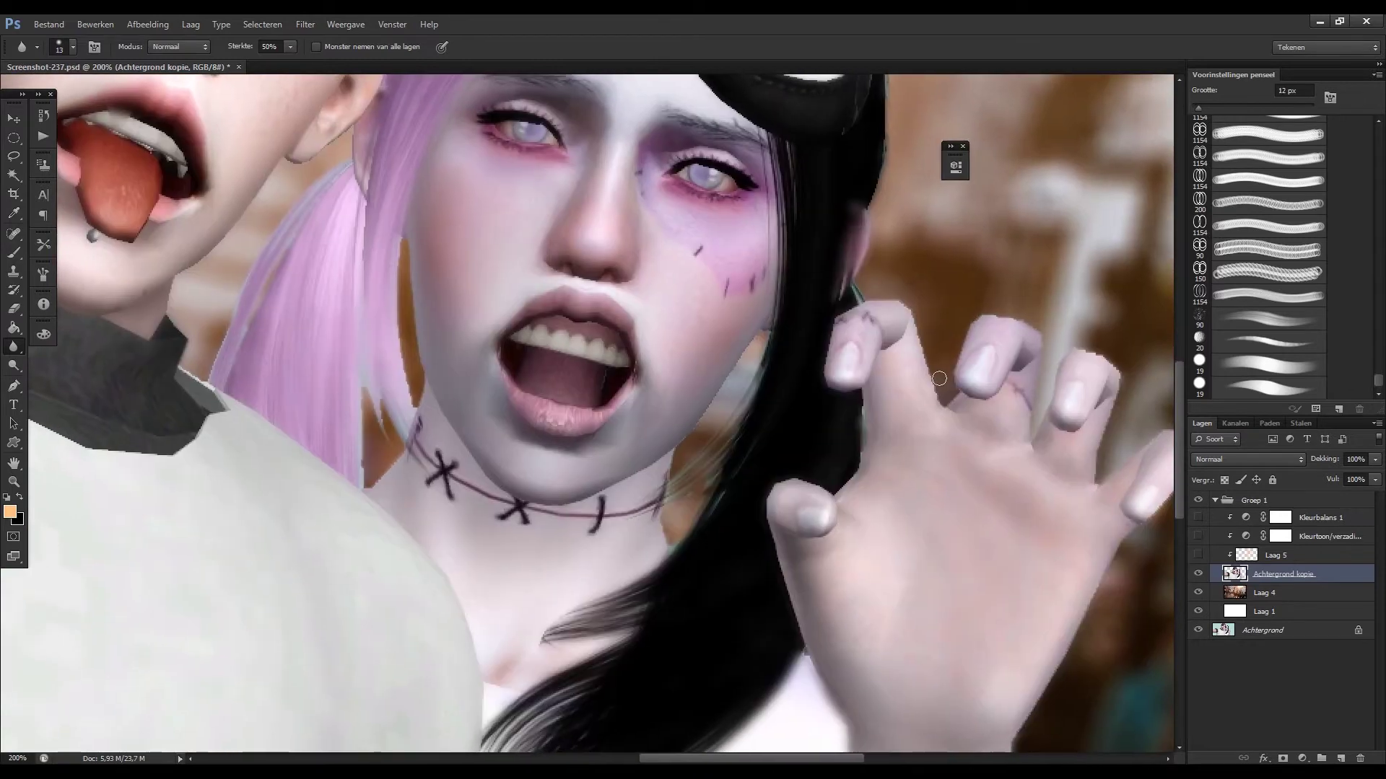
key(e)
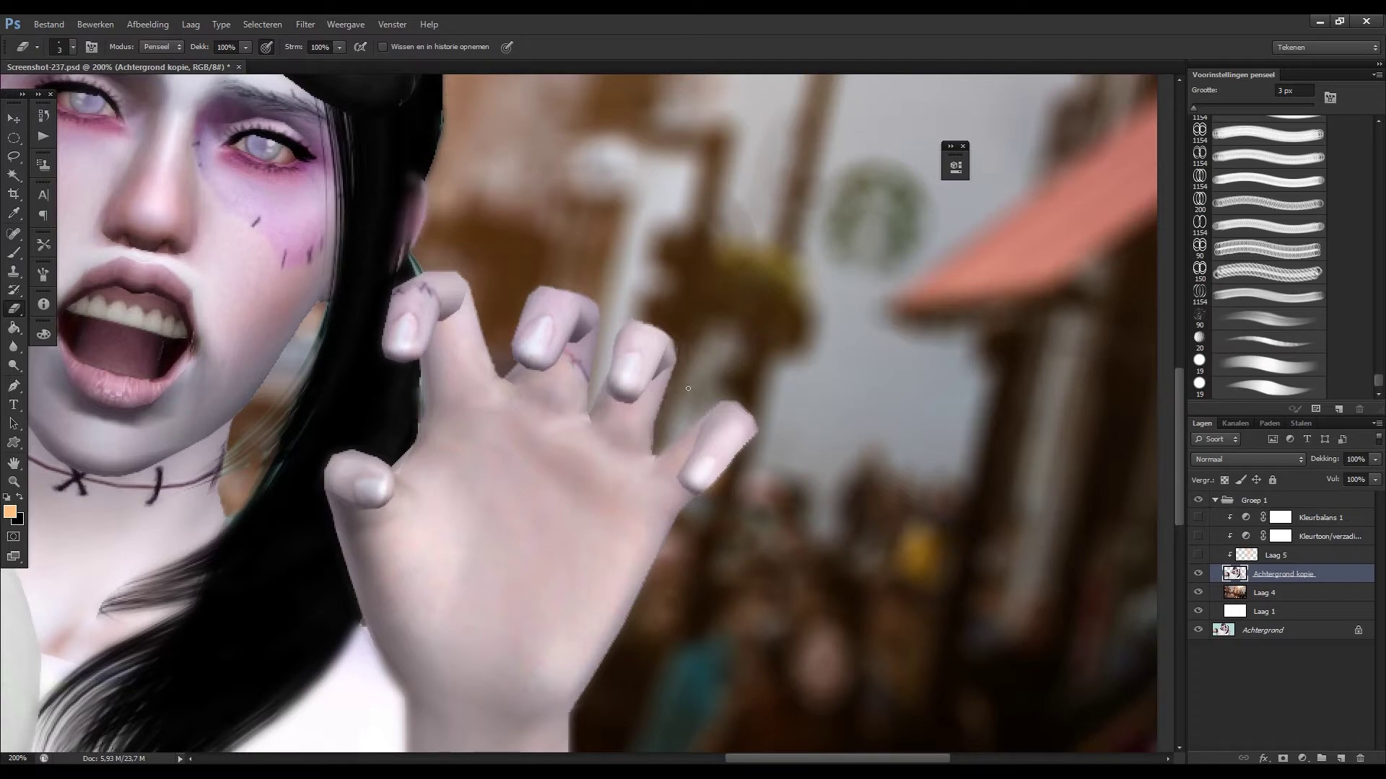
key(b)
space+drag(727, 468, 678, 322)
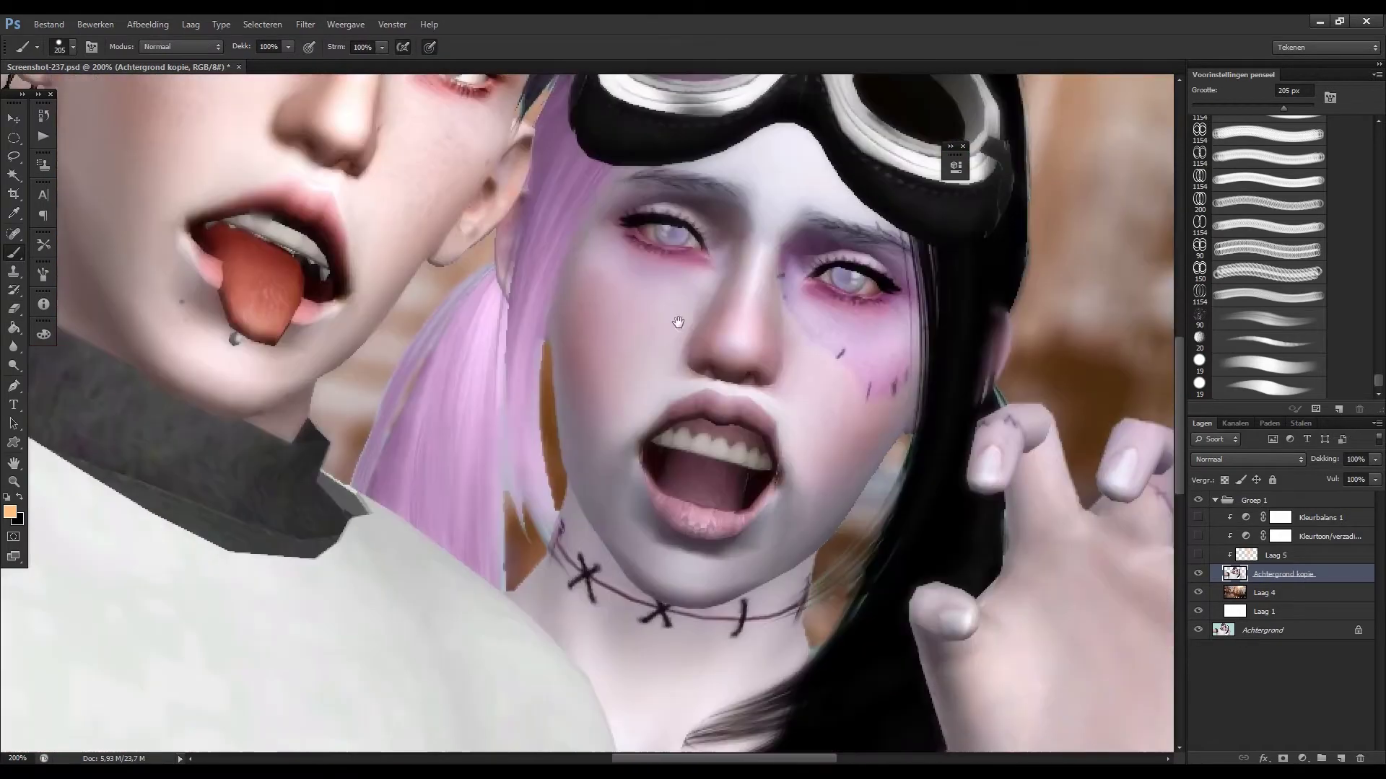
key(ctrl+alt+shift+n)
Paint sampled light and dark skin tones onto the girl's face with a 4 px brush.
drag(727, 311, 652, 331)
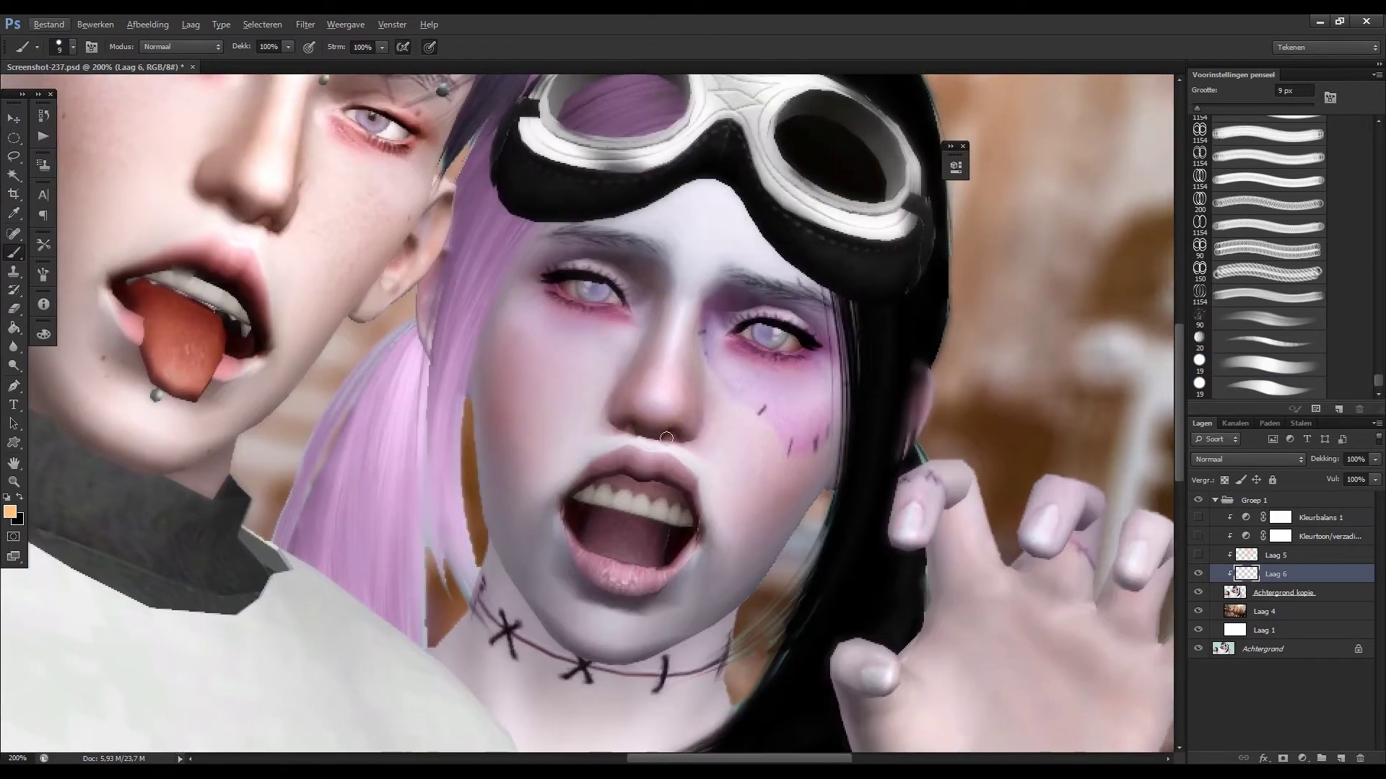
key(bracketleft)
key(bracketleft)
alt+click(676, 445)
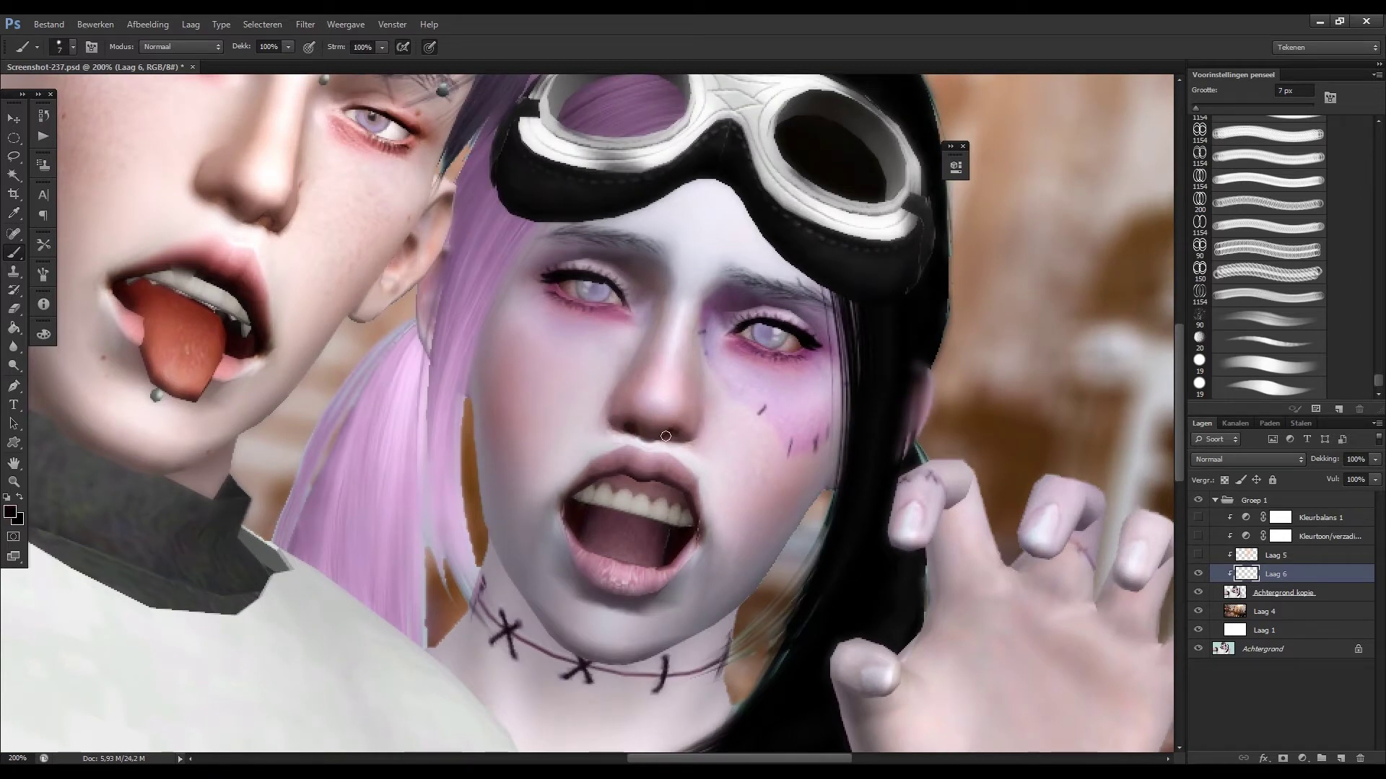
alt+click(700, 497)
key(bracketleft)
key(bracketleft)
key(bracketleft)
alt+click(649, 620)
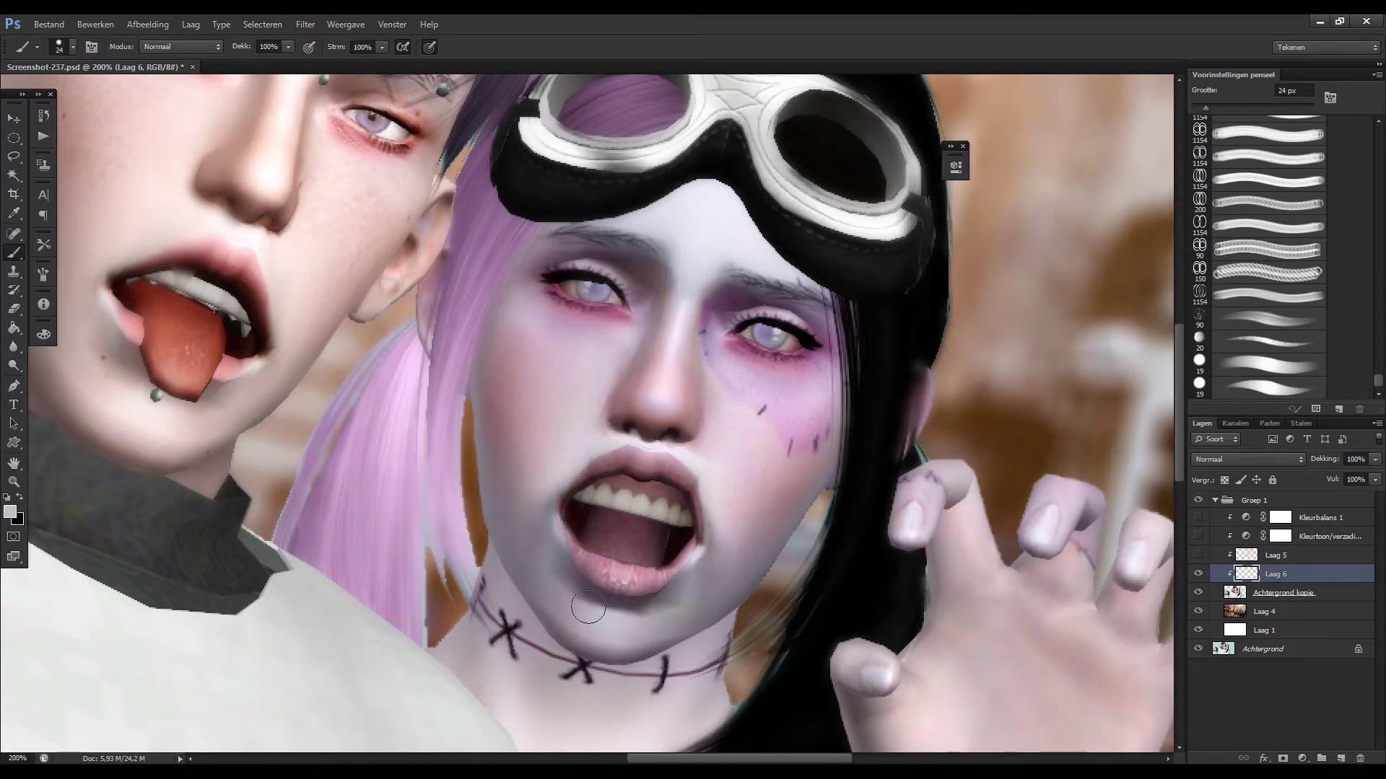
alt+click(624, 490)
key(bracketright)
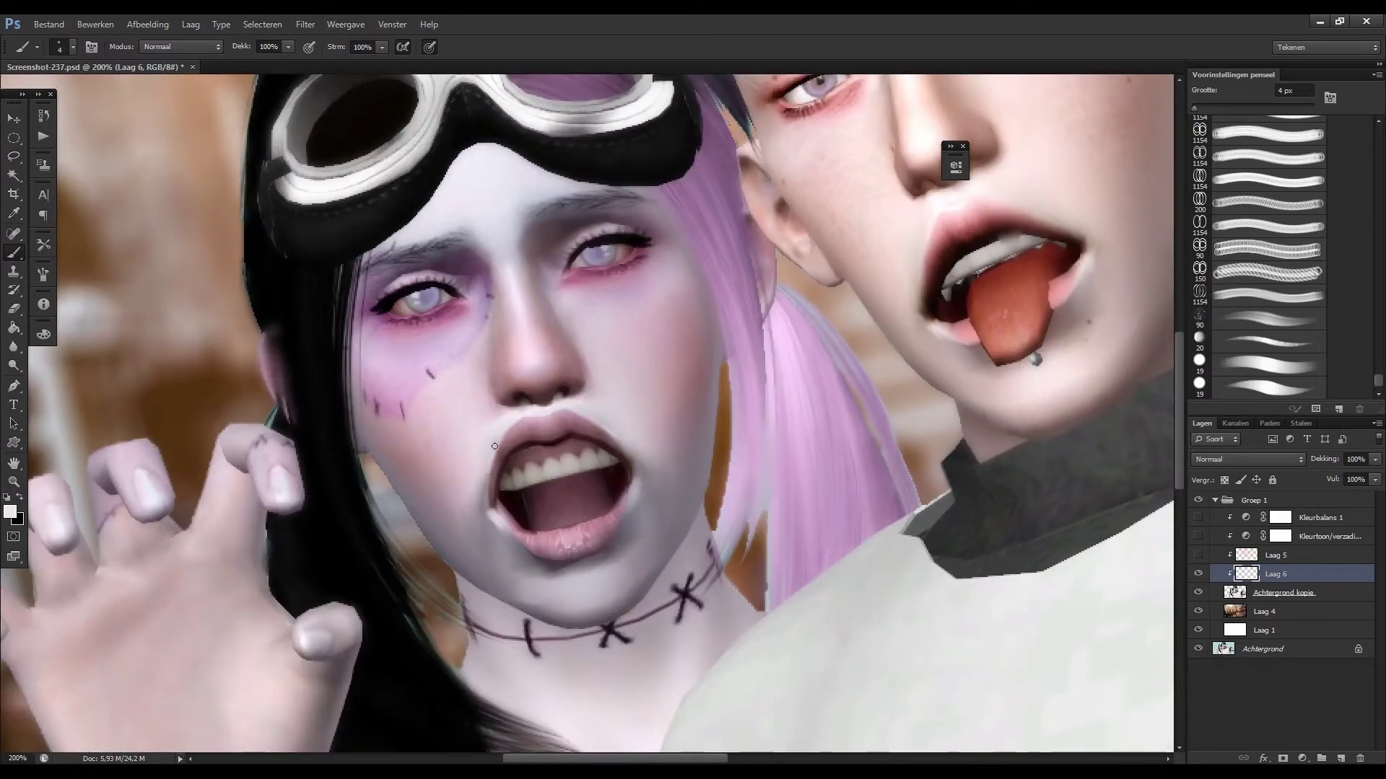
Paint the girl's right iris an even lavender and darken tones around her left eye.
drag(542, 318, 551, 373)
alt+click(420, 346)
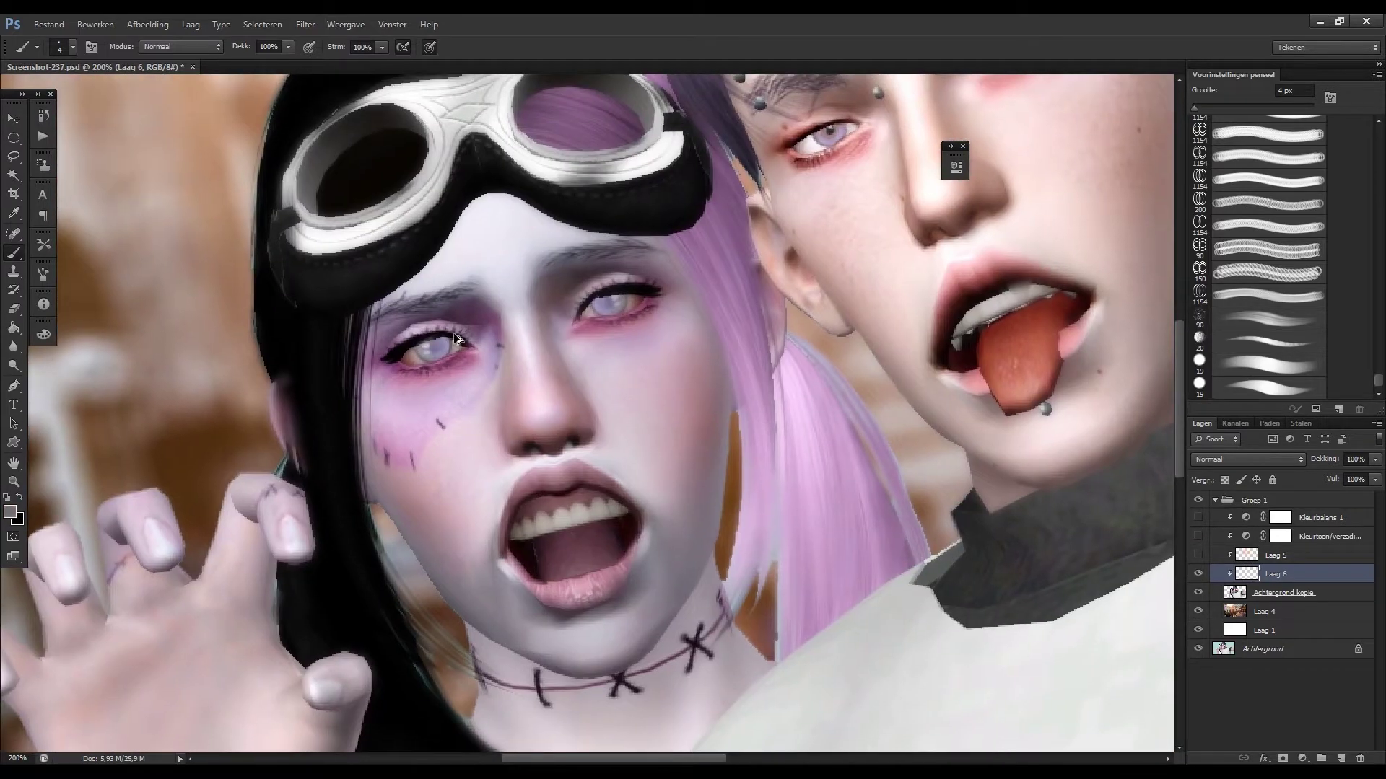
drag(619, 293, 616, 293)
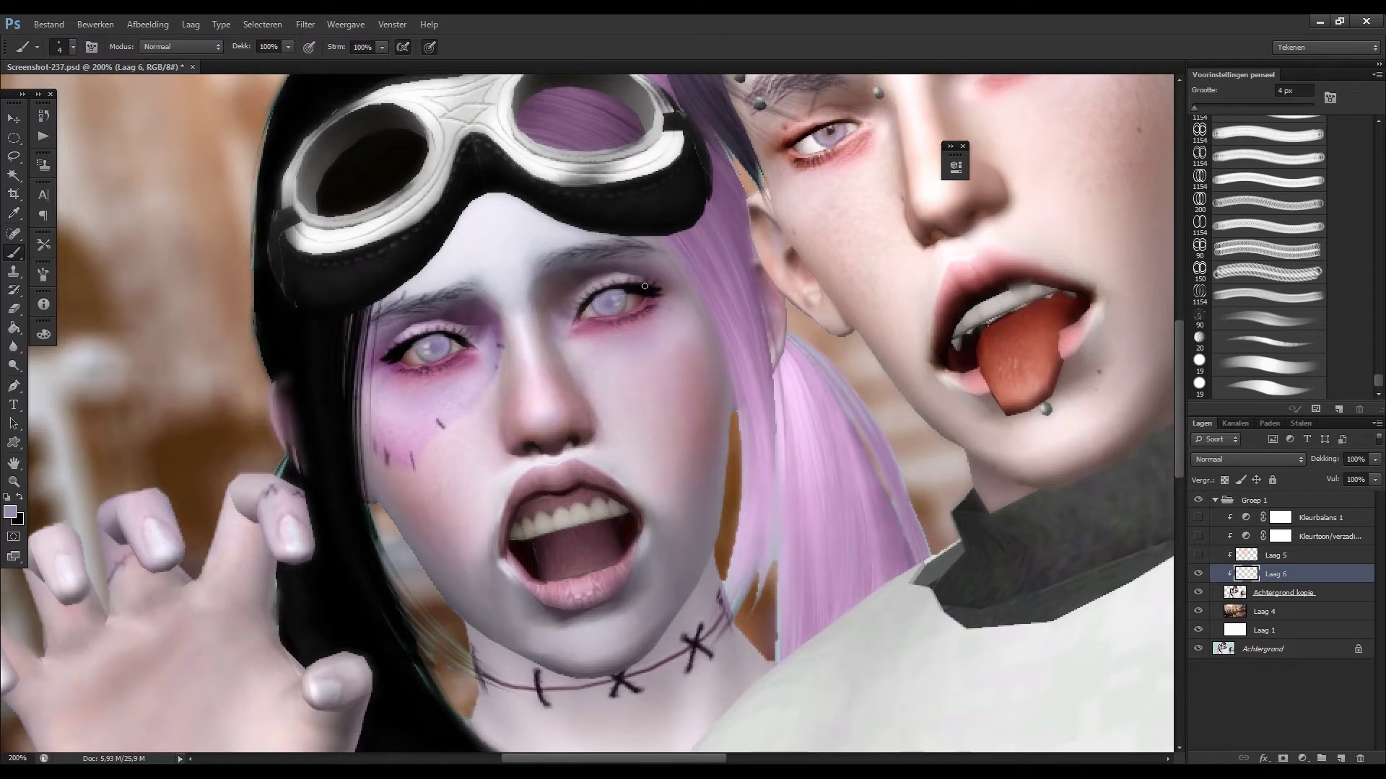
alt+click(409, 350)
key(ctrl+minus)
key(ctrl+minus)
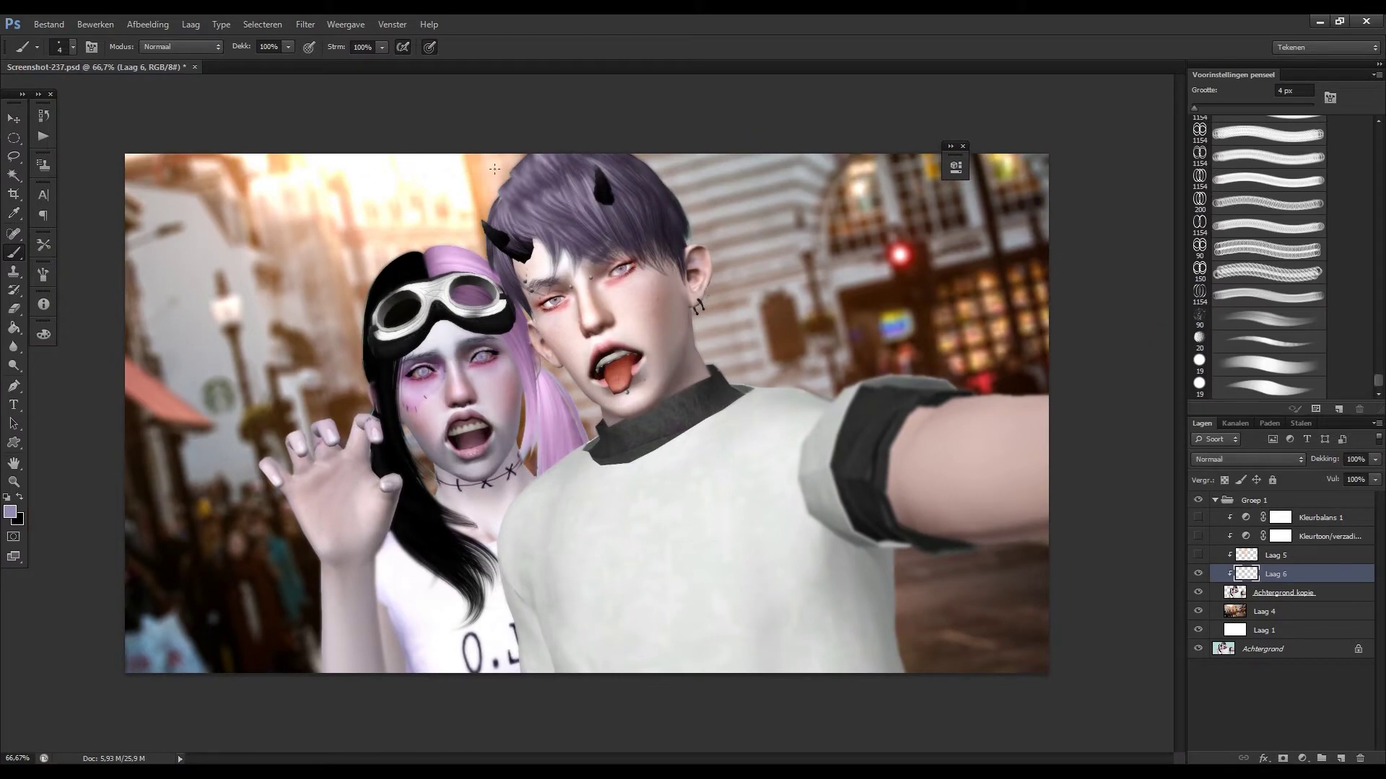
key(ctrl+plus)
key(ctrl+plus)
key(ctrl+plus)
Hide Laag 4 and Laag 1 and select Achtergrond to inspect the background.
key(l)
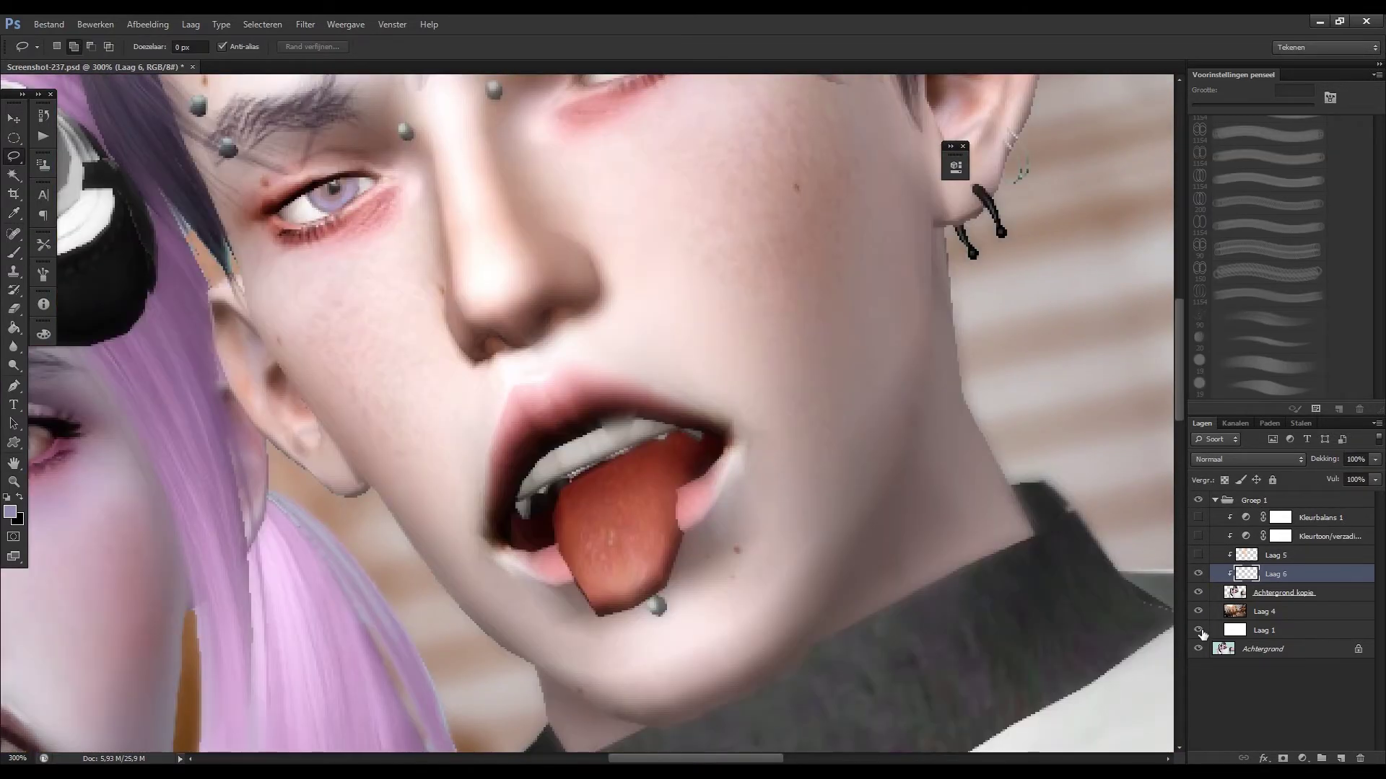
click(1198, 630)
click(1198, 611)
click(1263, 648)
key(ctrl+minus)
mouse_move(516, 150)
mouse_down()
mouse_move(378, 326)
mouse_move(498, 690)
mouse_up()
Lasso the boy's tongue as a selection after making Laag 4 visible again.
click(1284, 592)
key(e)
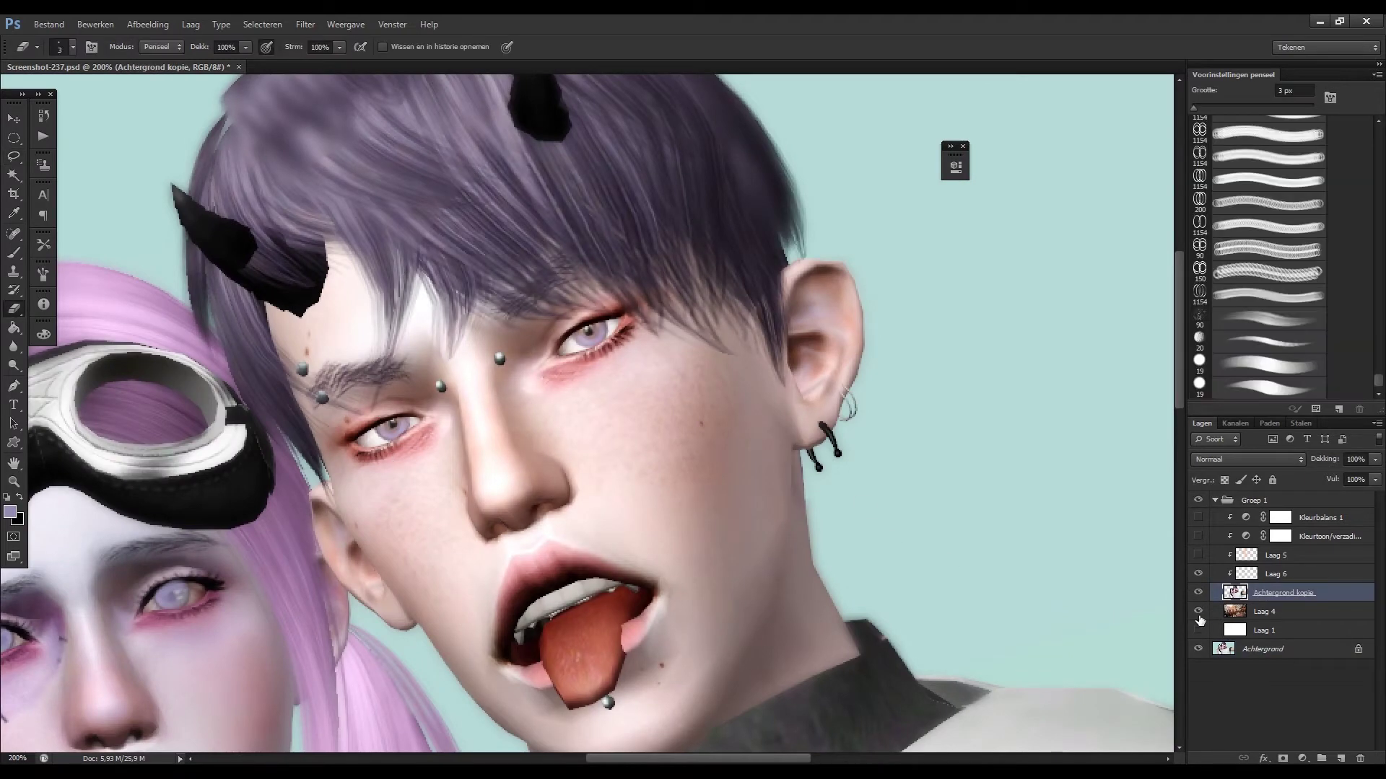
click(1198, 611)
key(l)
click(1275, 574)
mouse_move(586, 582)
mouse_down()
mouse_move(622, 401)
mouse_move(658, 419)
mouse_up()
Give the tongue on Achtergrond kopie Hue -9 and Saturation -11, then deselect.
click(147, 24)
key(Escape)
click(148, 24)
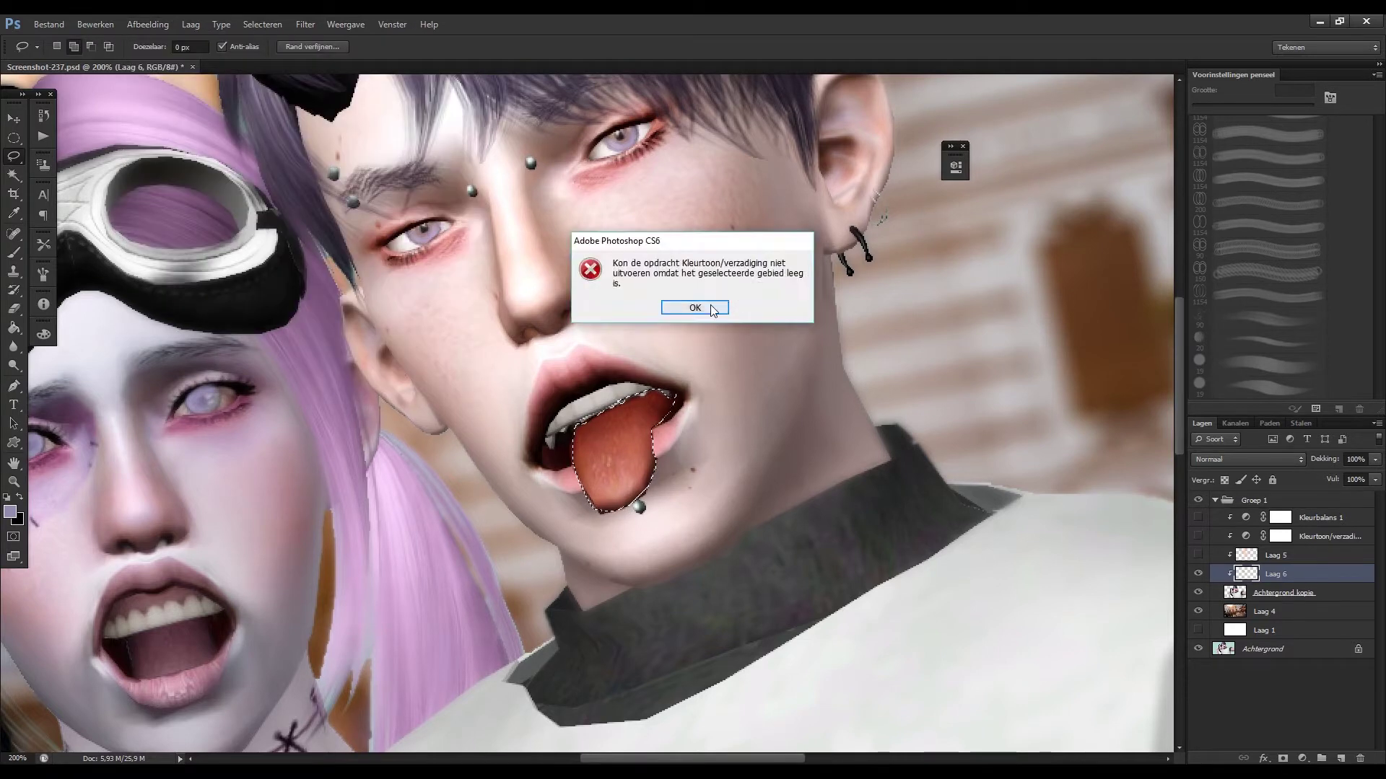
click(835, 353)
click(1284, 593)
click(147, 24)
click(361, 144)
drag(1024, 298, 1018, 298)
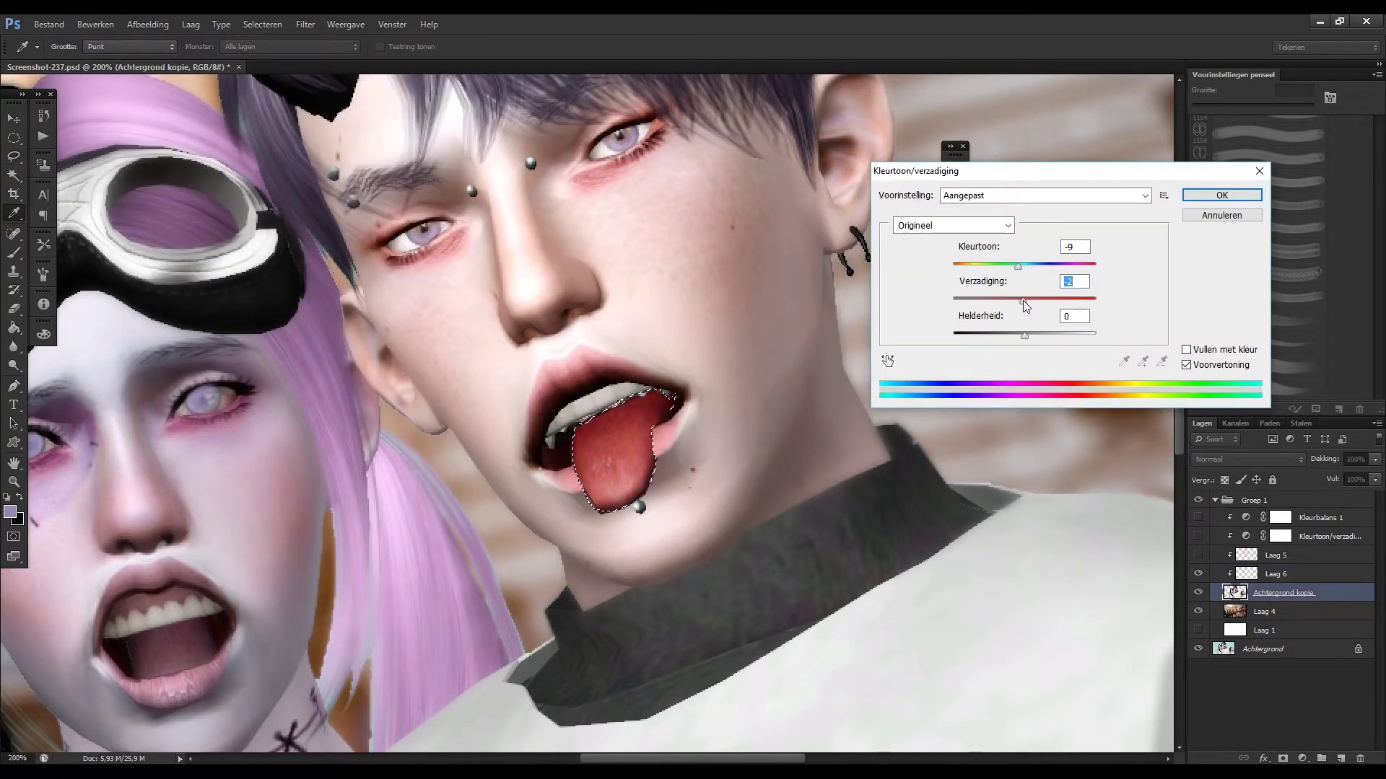
key(Return)
key(ctrl+d)
key(b)
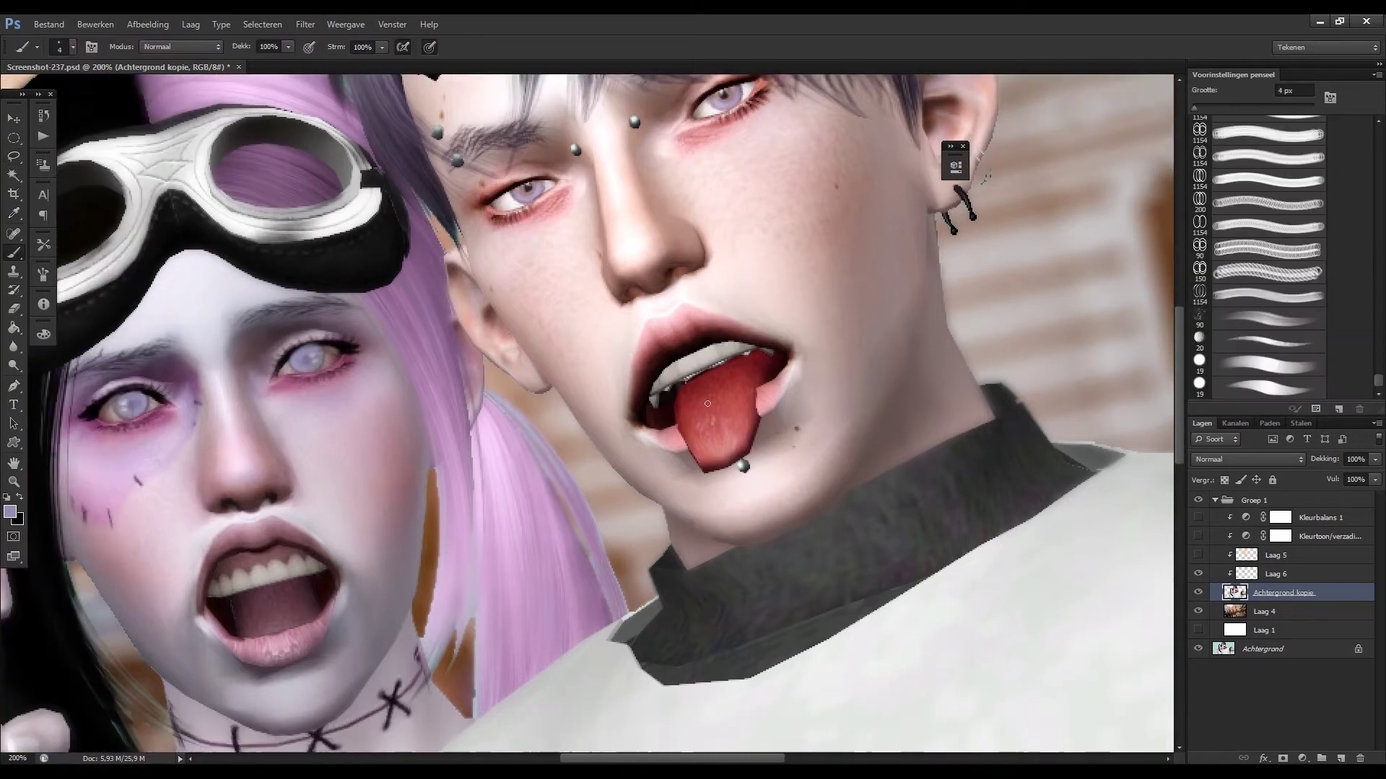
scroll(681, 395, up, 1)
click(1234, 575)
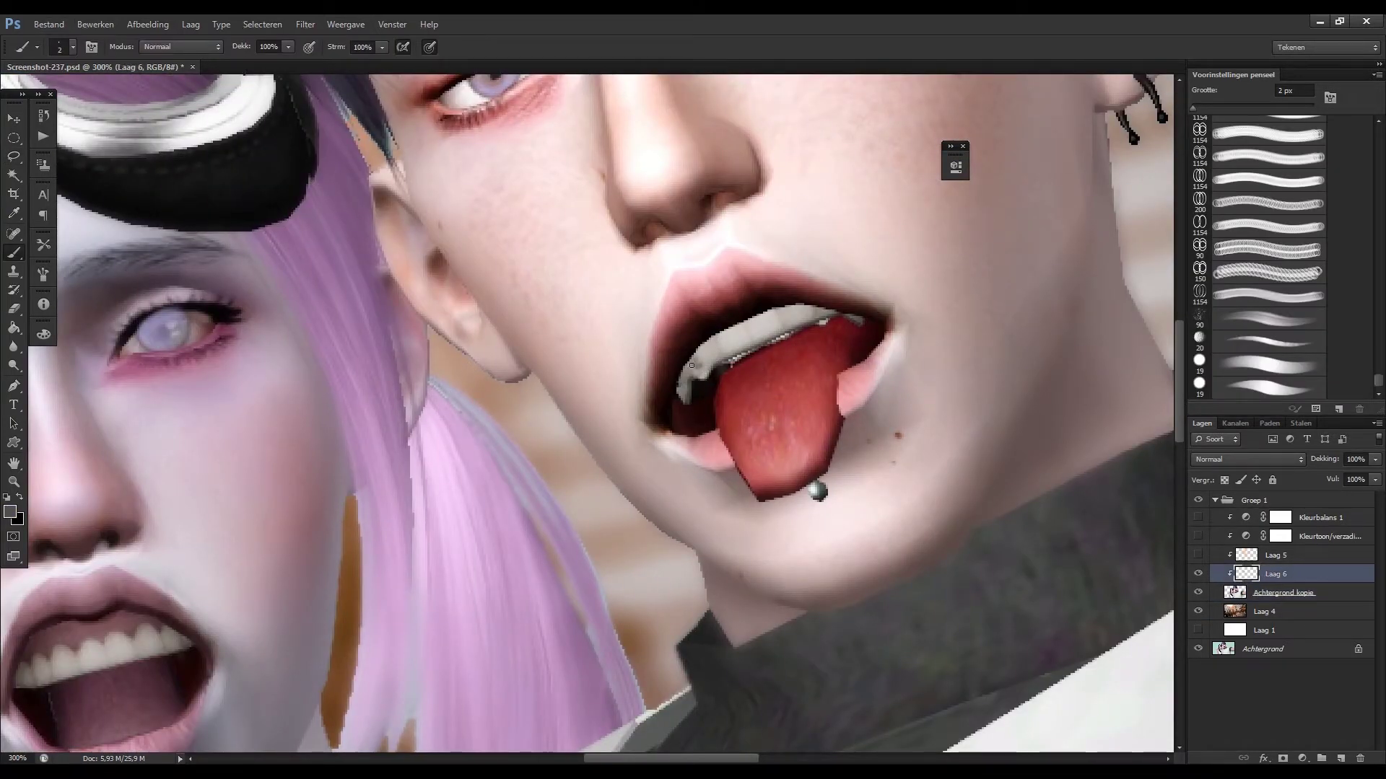
Repaint the boy's upper teeth a smoother grey with a 6 px brush, checking a mirrored view.
alt+click(725, 364)
key(bracketright)
key(bracketright)
key(bracketright)
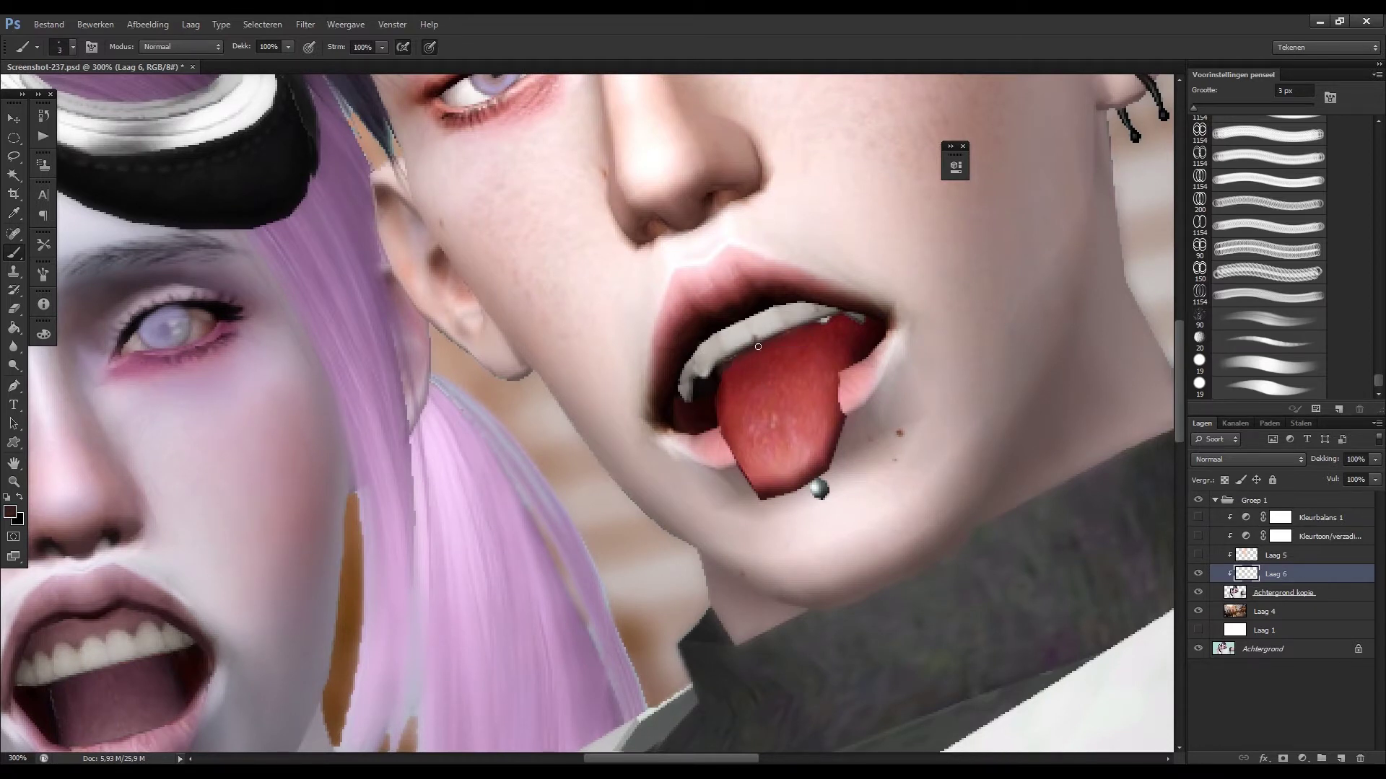
drag(735, 346, 819, 308)
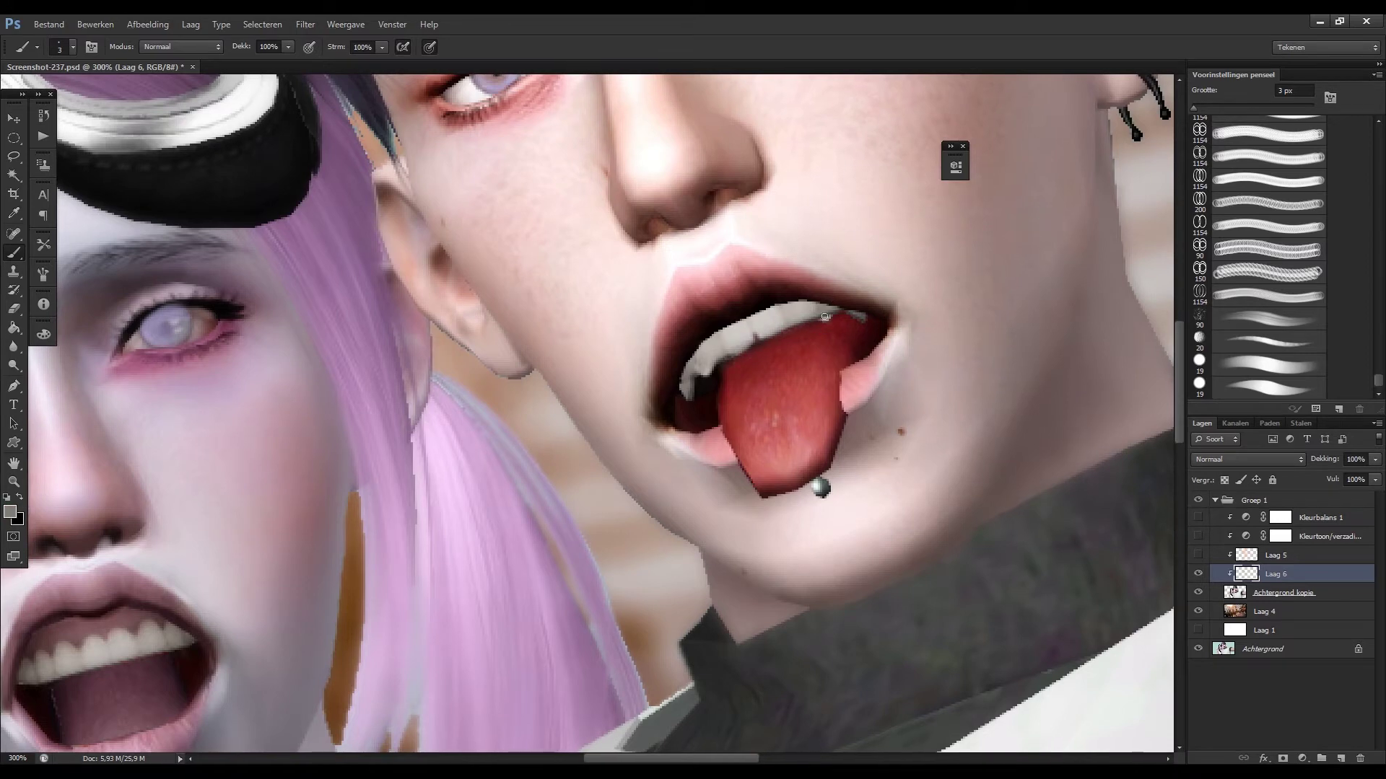
key(ctrl+shift+h)
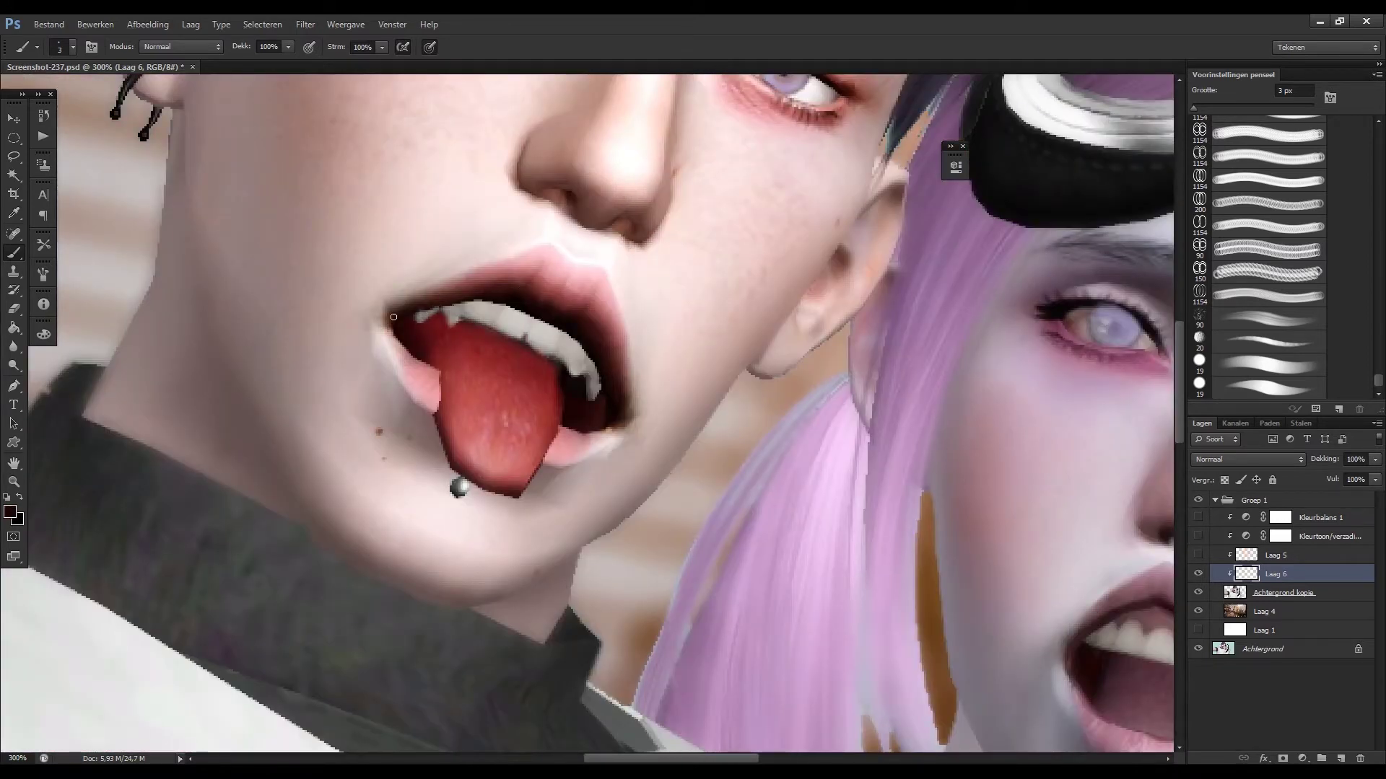
key(bracketright)
key(bracketright)
key(bracketright)
key(ctrl+0)
key(ctrl+shift+h)
scroll(623, 367, up, 5)
key(bracketleft)
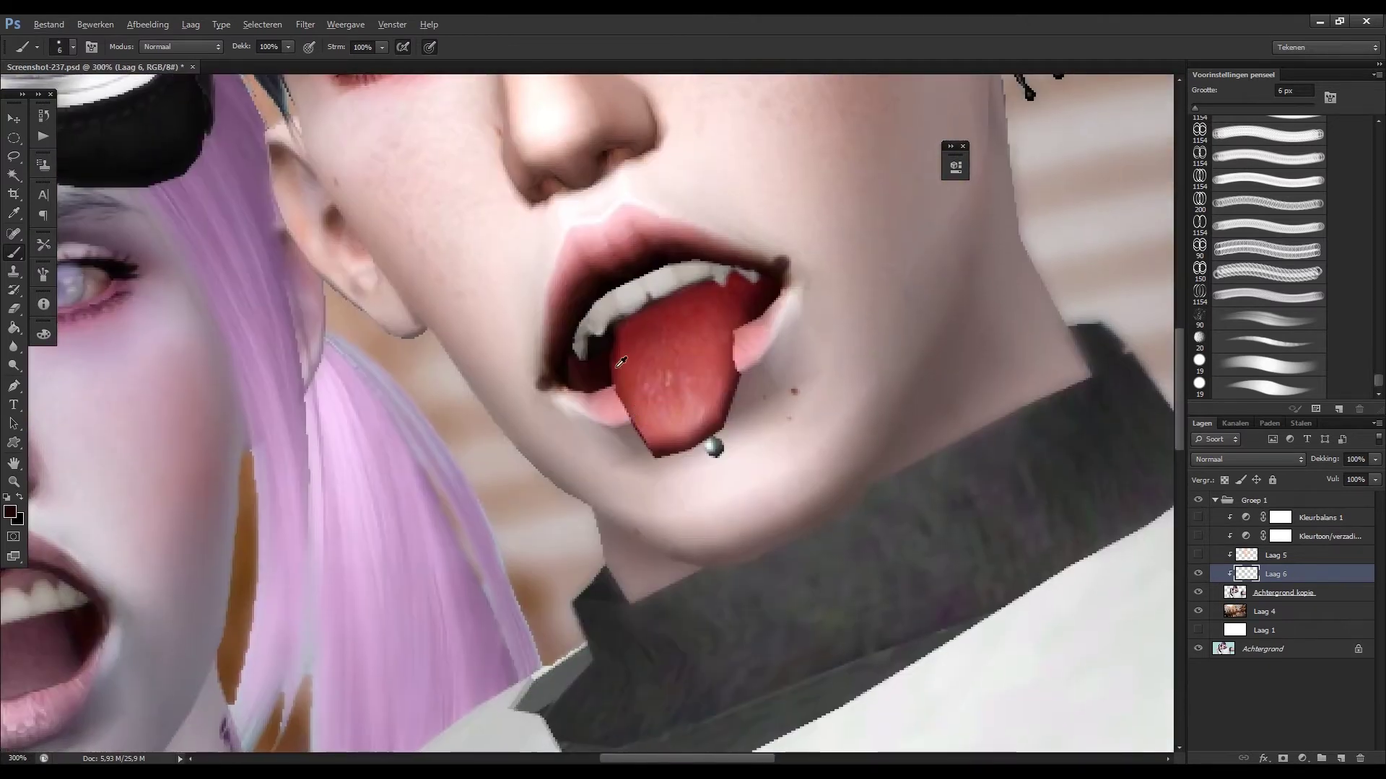
key(bracketleft)
key(bracketleft)
key(bracketleft)
Sample tongue reds and lip pinks to paint tongue shading on Laag 6 at 3–11 px.
alt+click(636, 435)
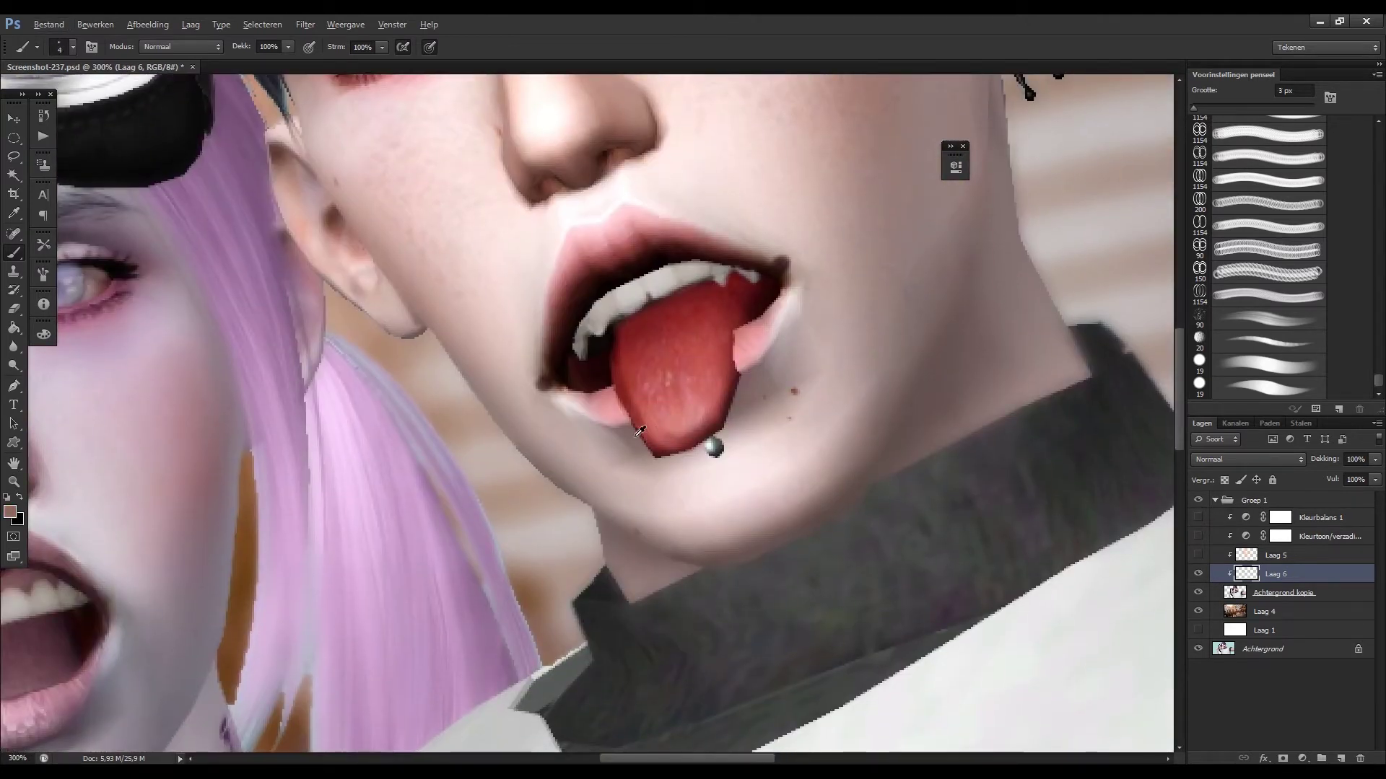
alt+click(637, 436)
key(bracketright)
key(bracketright)
key(bracketright)
alt+click(724, 338)
key(ctrl+minus)
key(ctrl+minus)
key(ctrl+minus)
key(ctrl+plus)
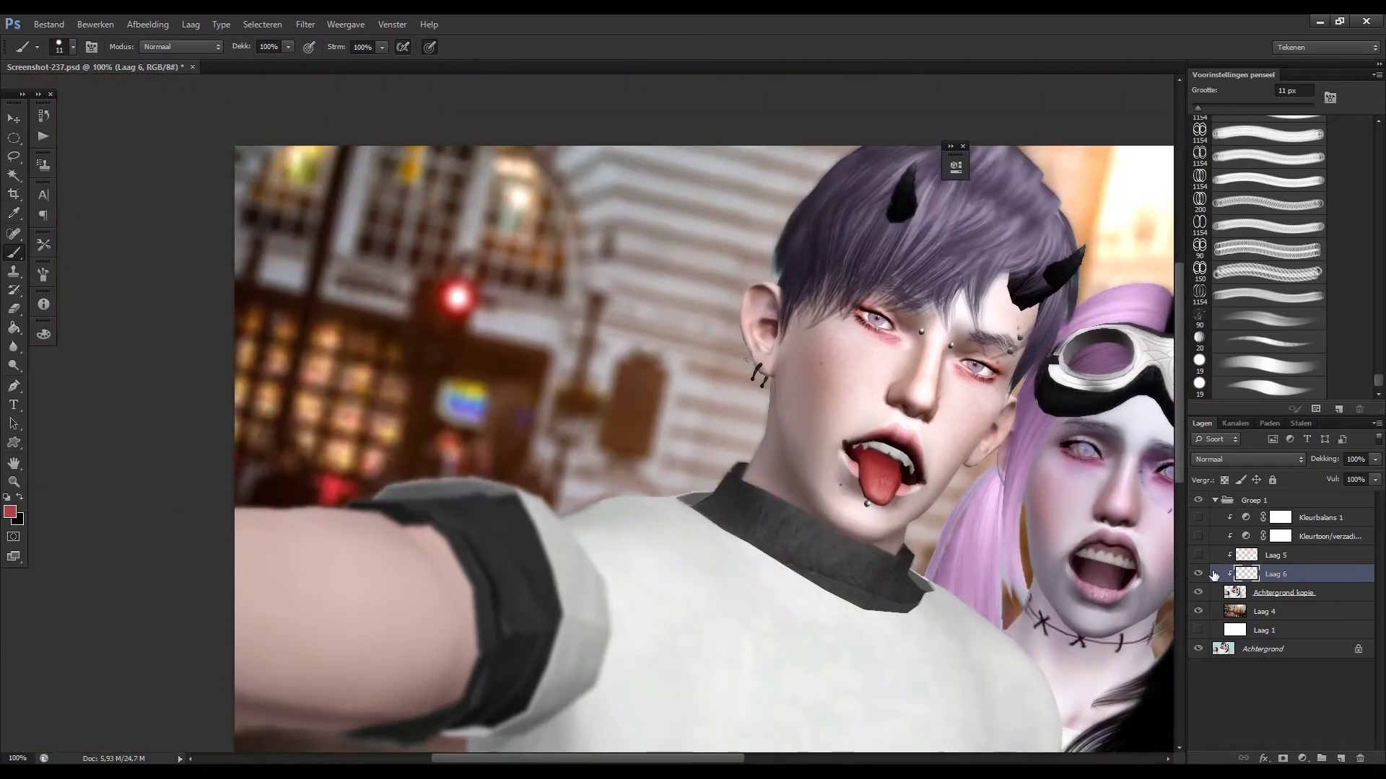
click(1197, 574)
key(ctrl+plus)
key(ctrl+plus)
key(bracketleft)
key(bracketleft)
key(bracketleft)
alt+click(514, 172)
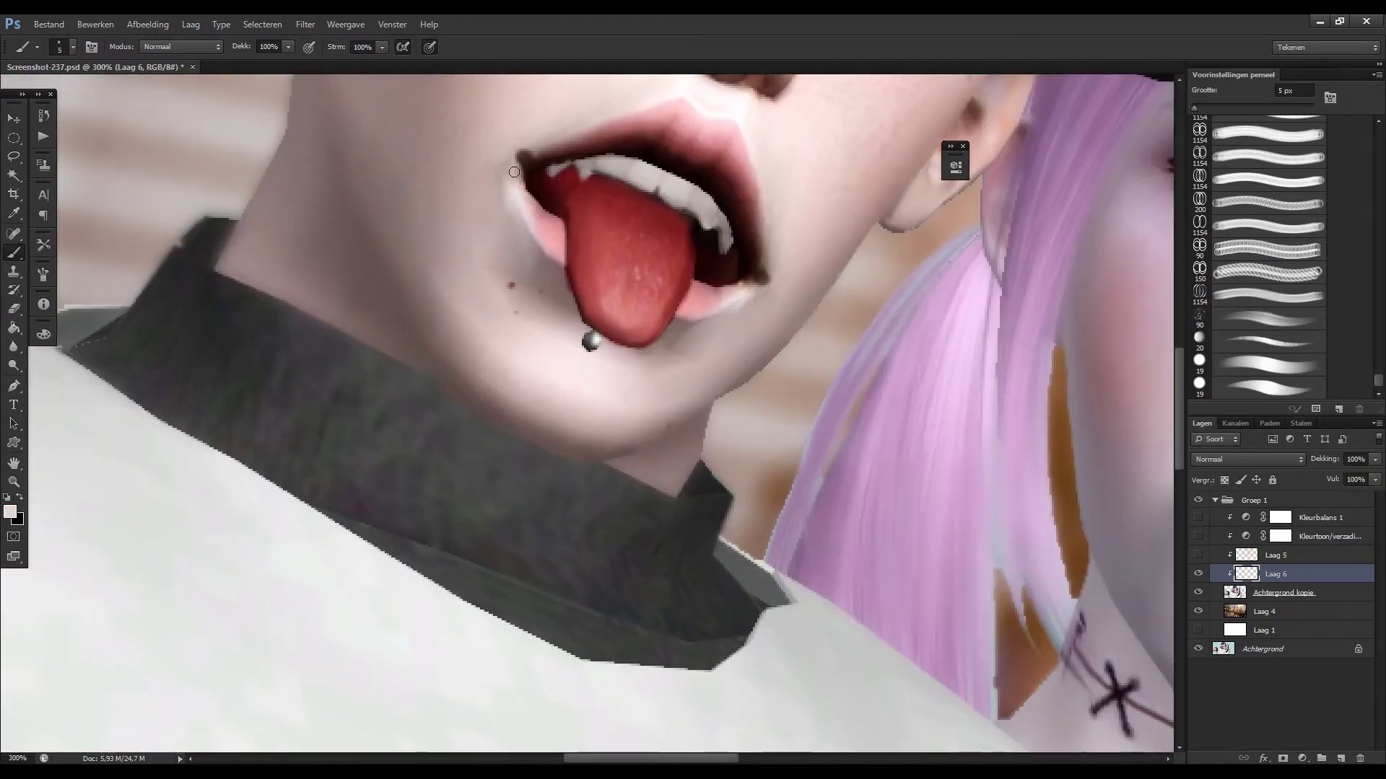
alt+click(545, 216)
Touch up the lips with the upper-lip colour, erase stray paint at 2 px, and zoom out.
drag(551, 277, 839, 276)
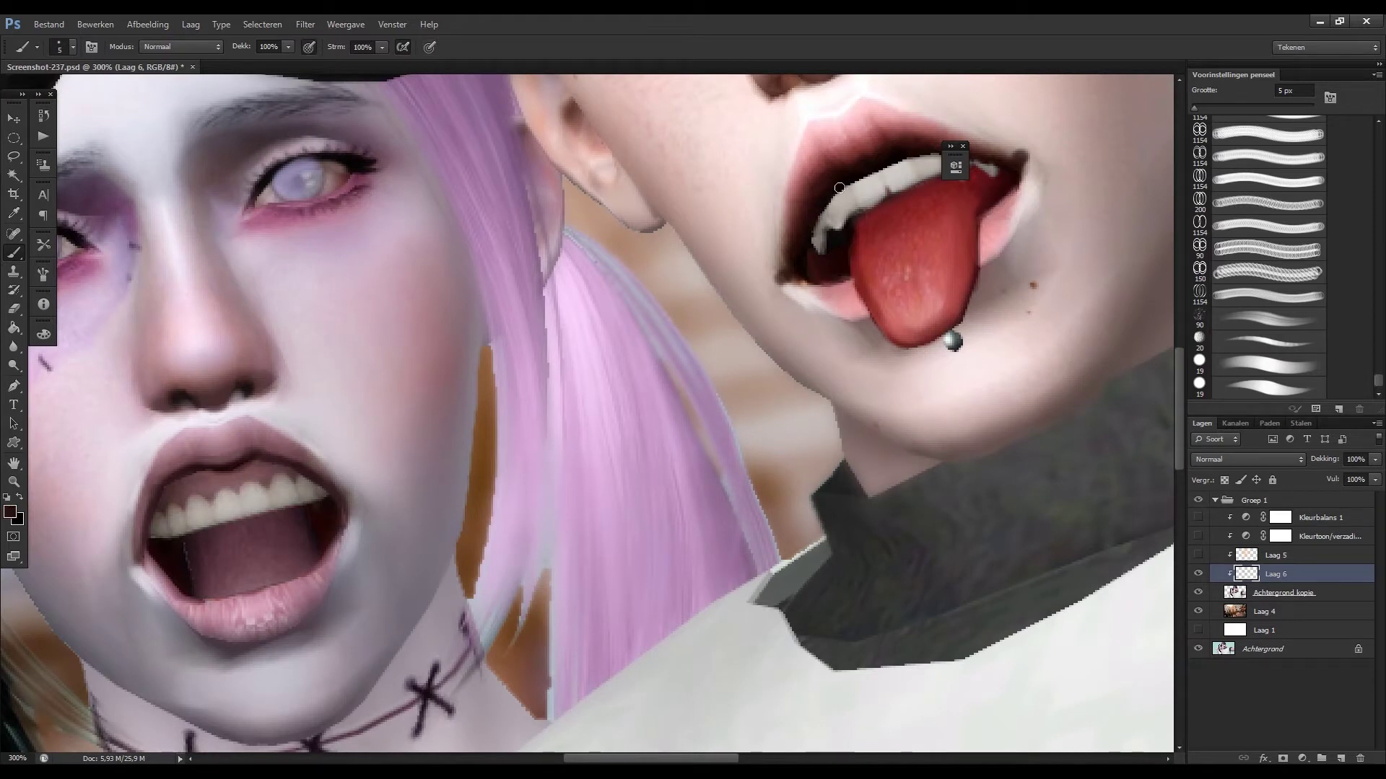
alt+click(904, 148)
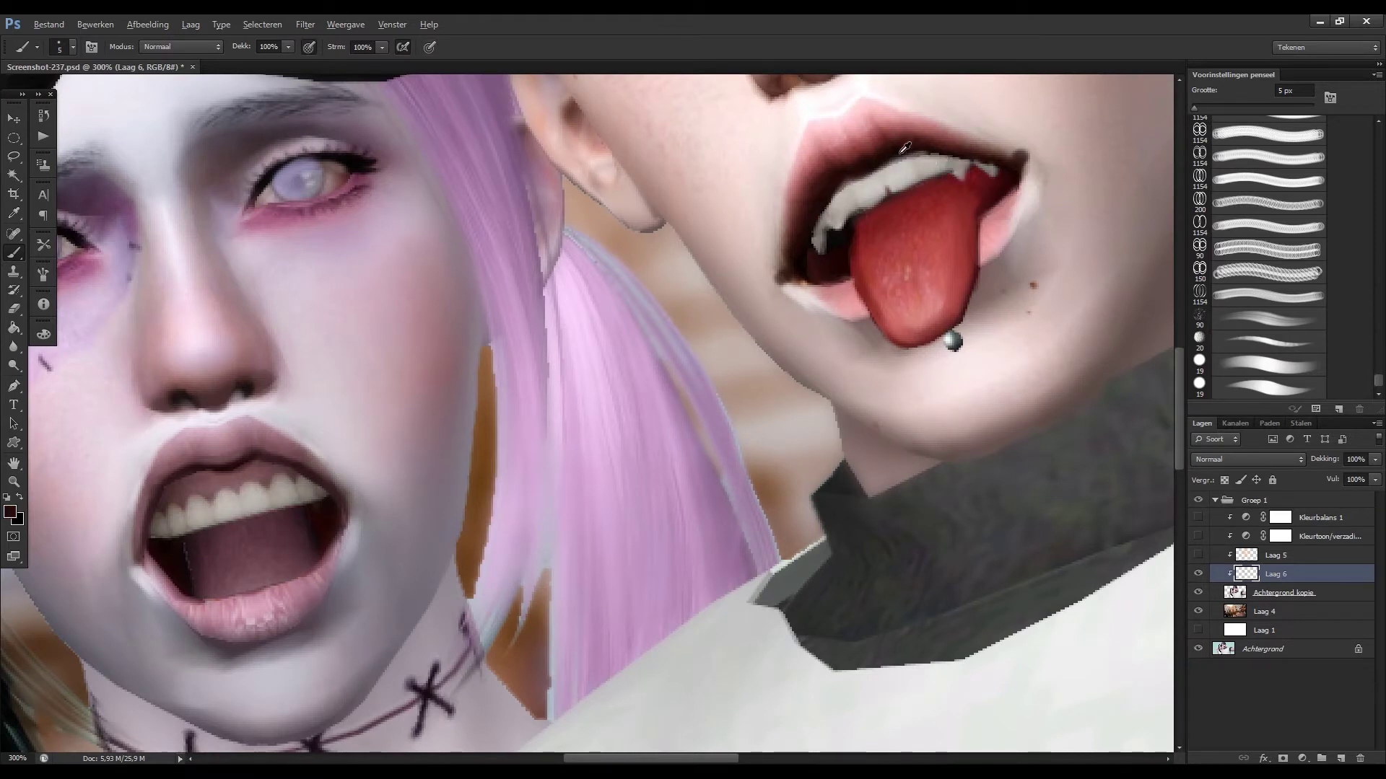
drag(910, 289, 657, 433)
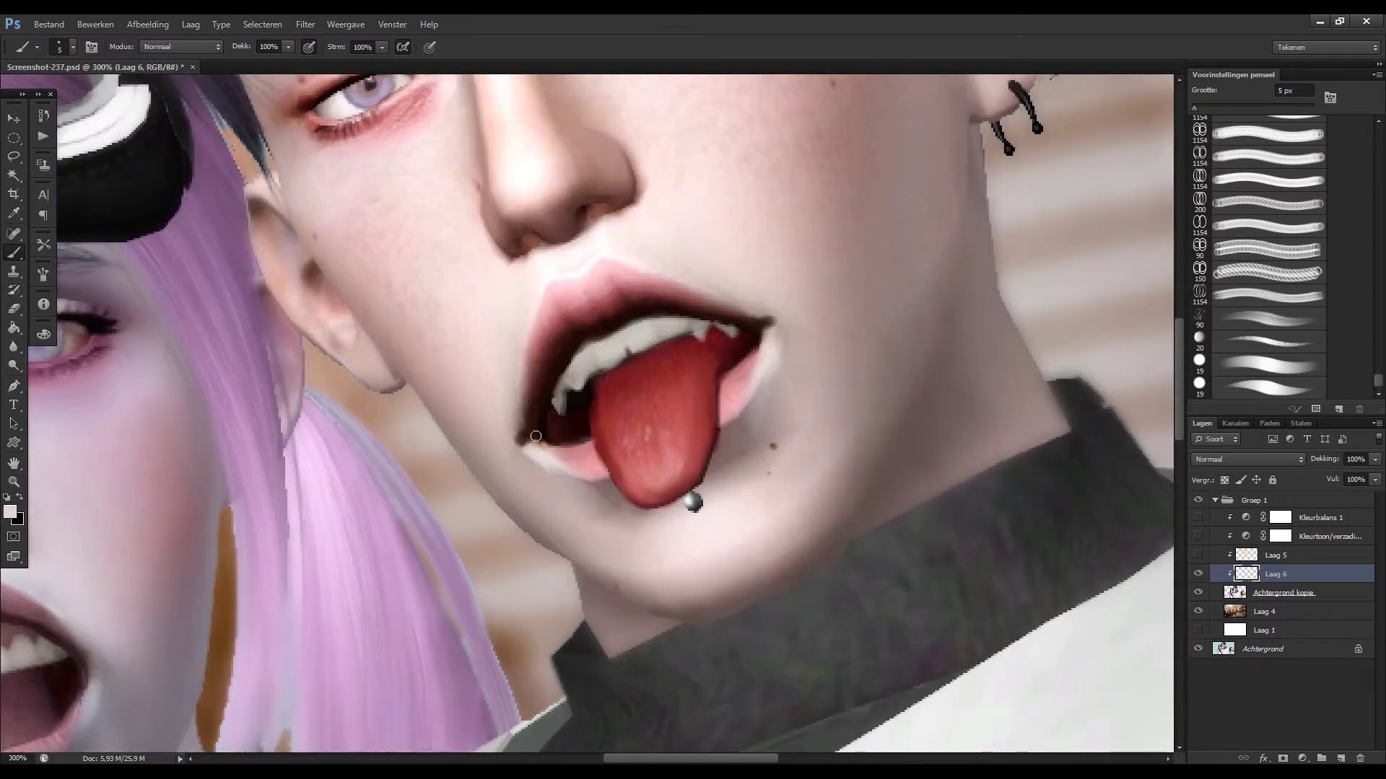
key(e)
drag(525, 392, 533, 352)
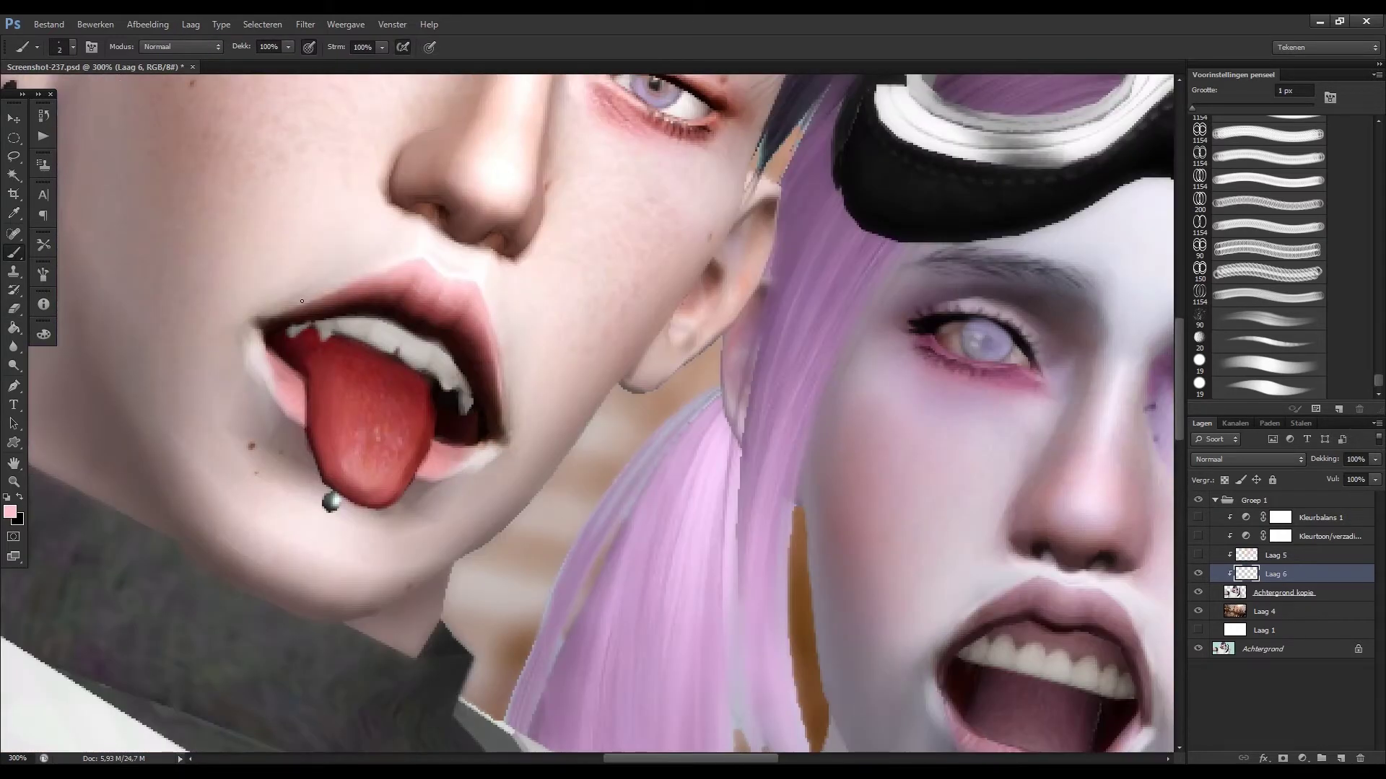
alt+click(436, 324)
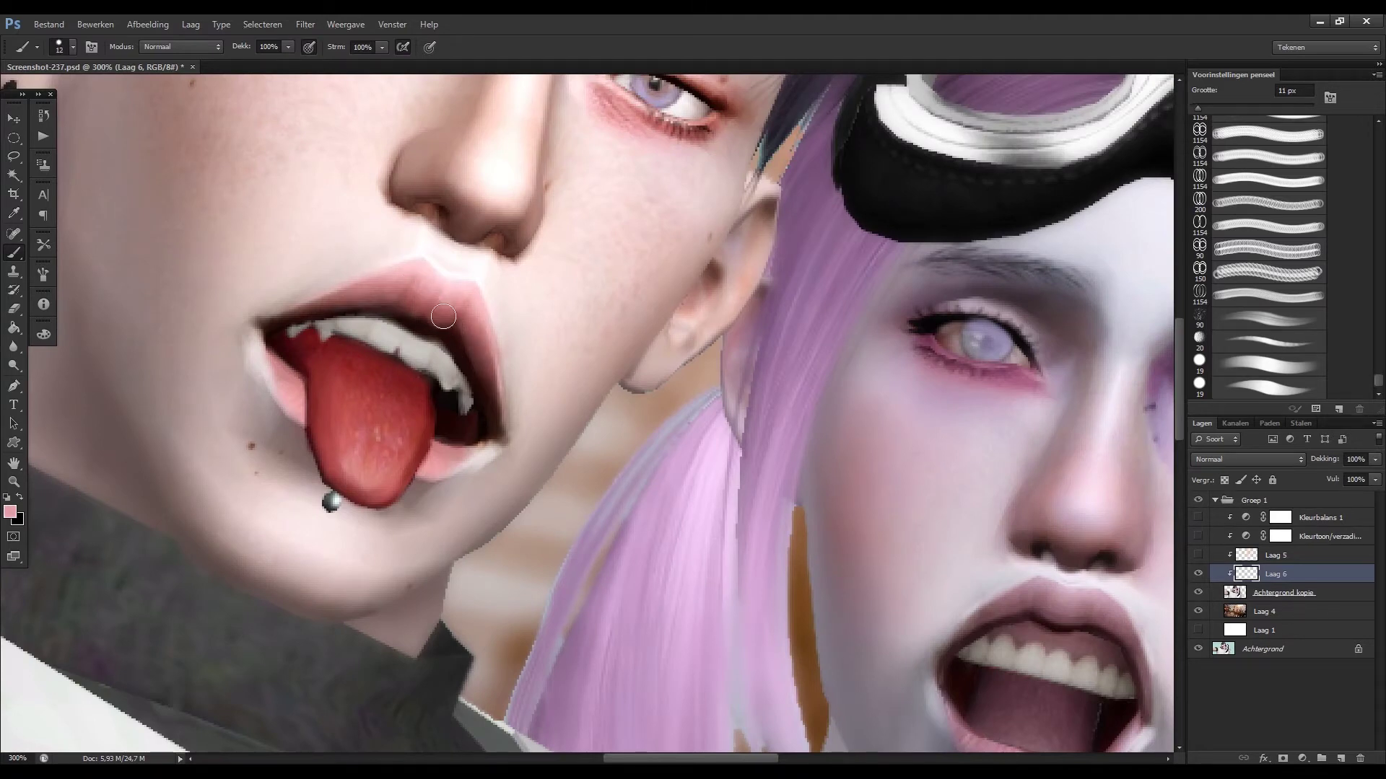
key(ctrl+minus)
key(ctrl+minus)
key(ctrl+minus)
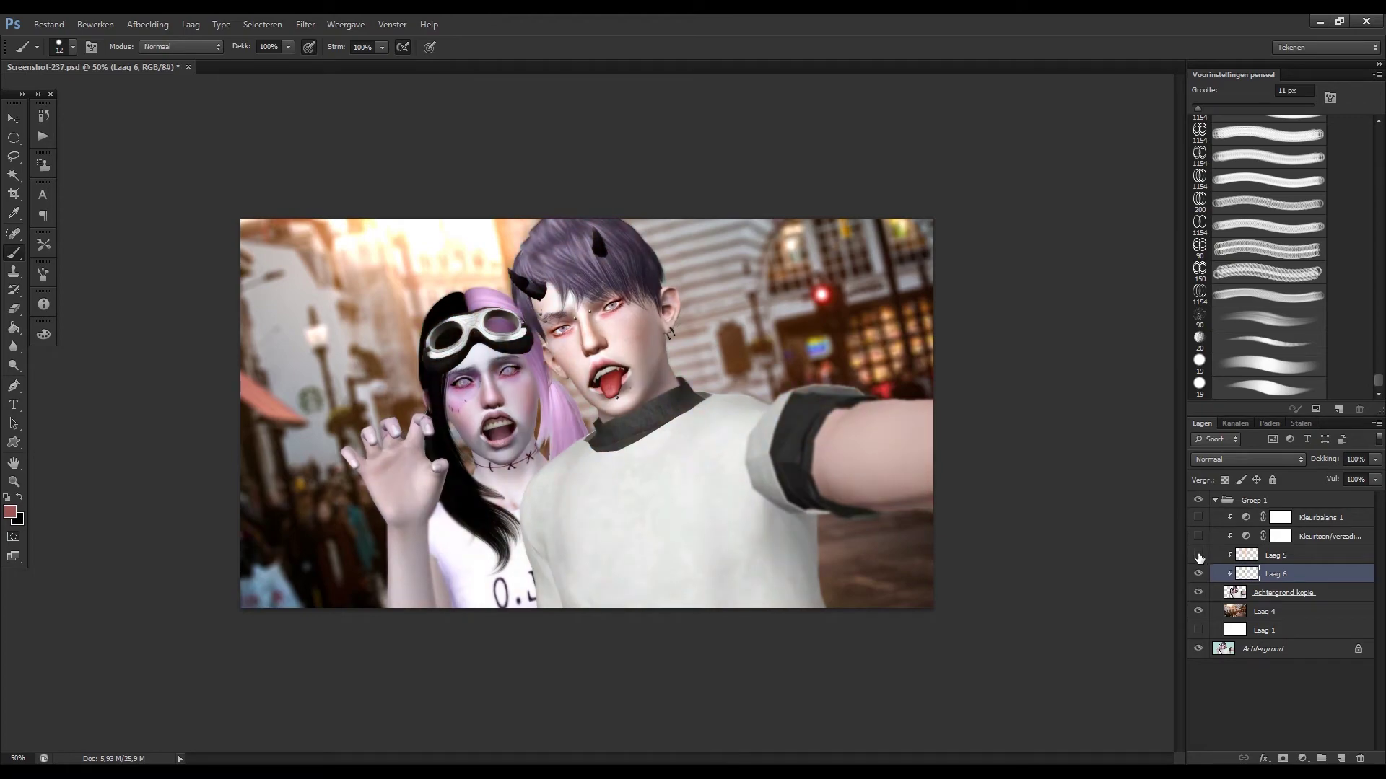
Zoom in on the man's face and set a small brush for fine detail.
key(ctrl+plus)
key(ctrl+plus)
key(ctrl+plus)
key(bracketleft)
drag(505, 303, 539, 234)
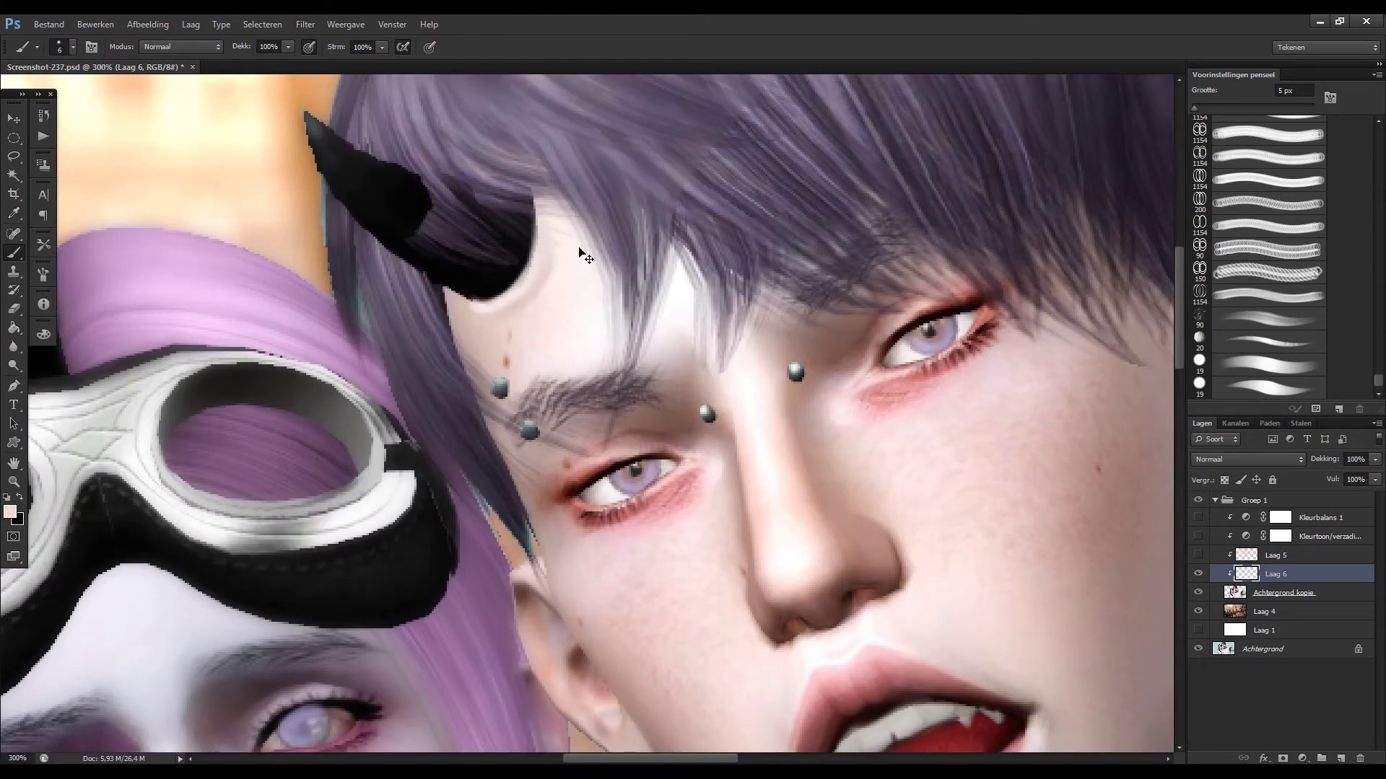
key(ctrl+0)
key(ctrl+plus)
key(ctrl+plus)
key(ctrl+plus)
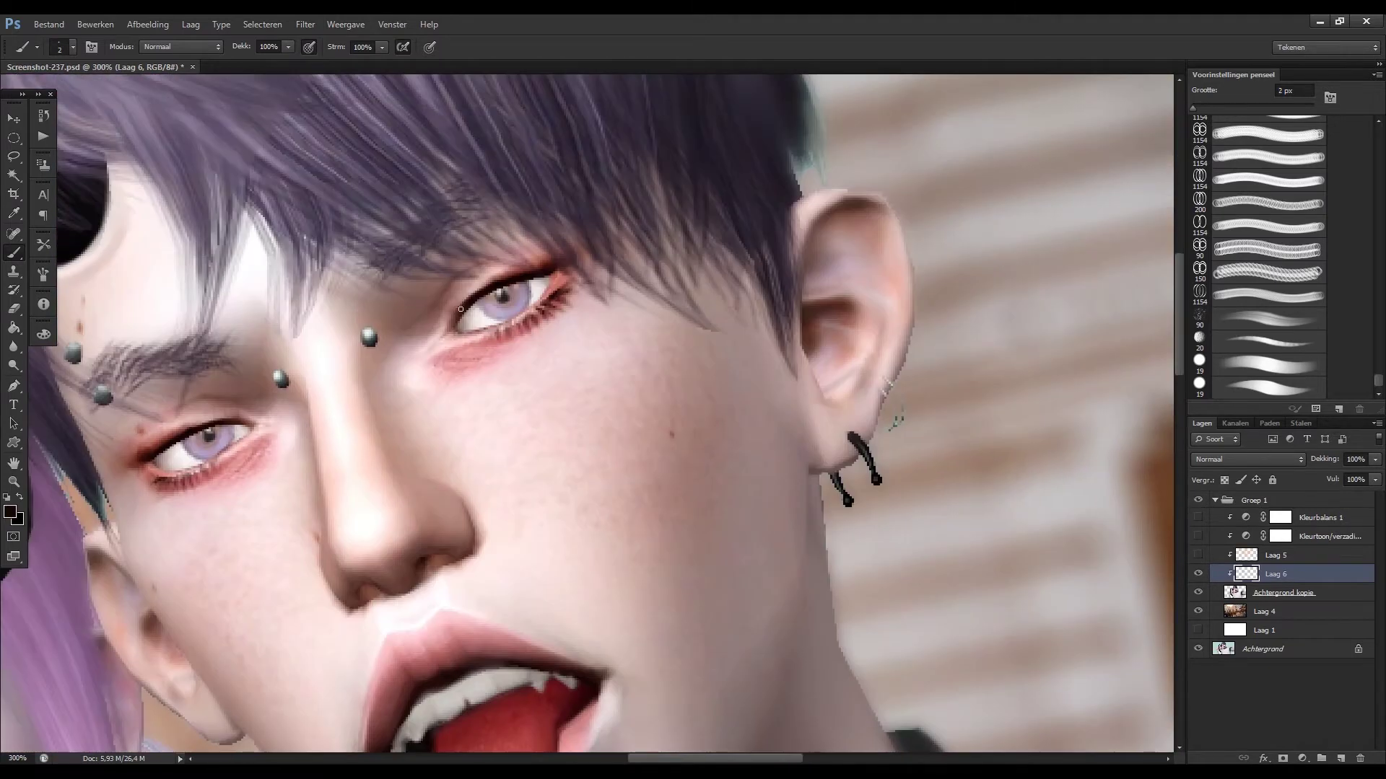
drag(518, 279, 738, 298)
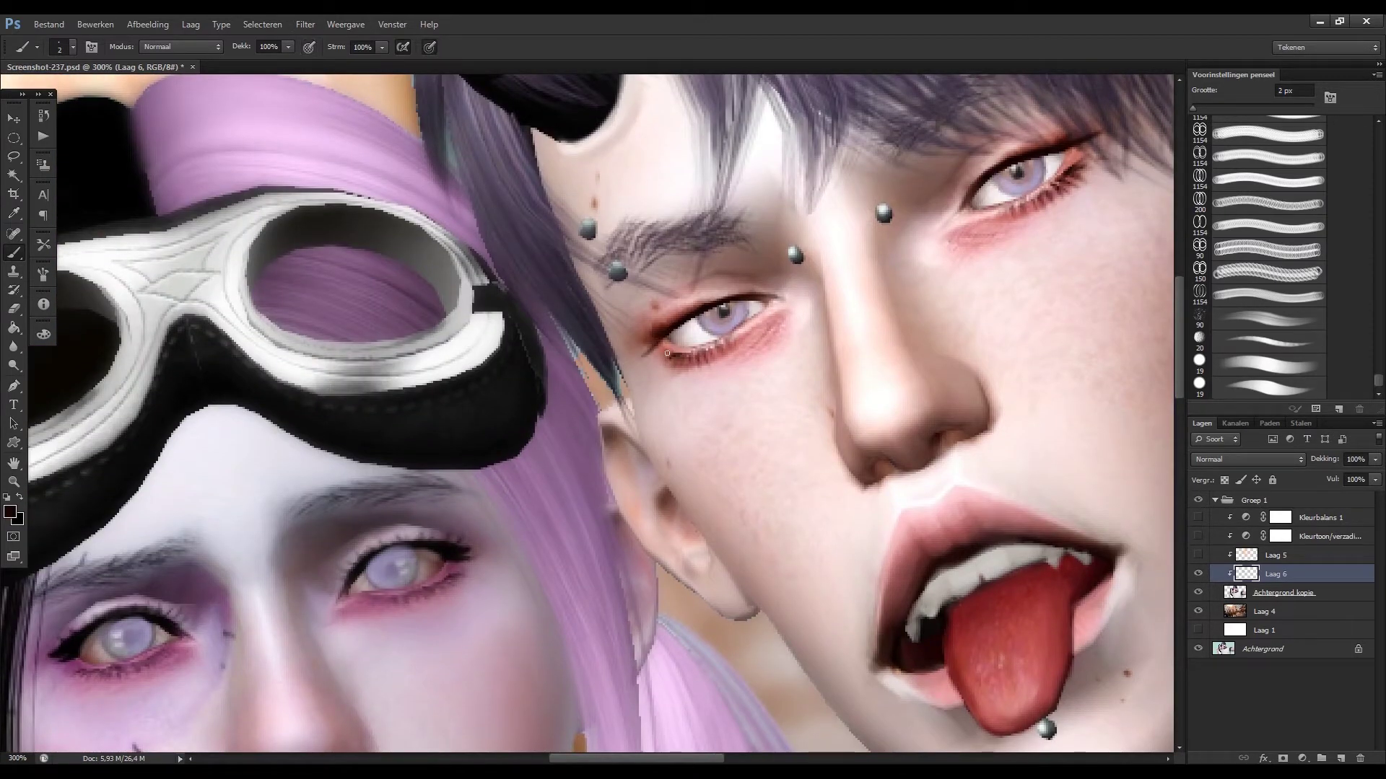
drag(818, 306, 457, 371)
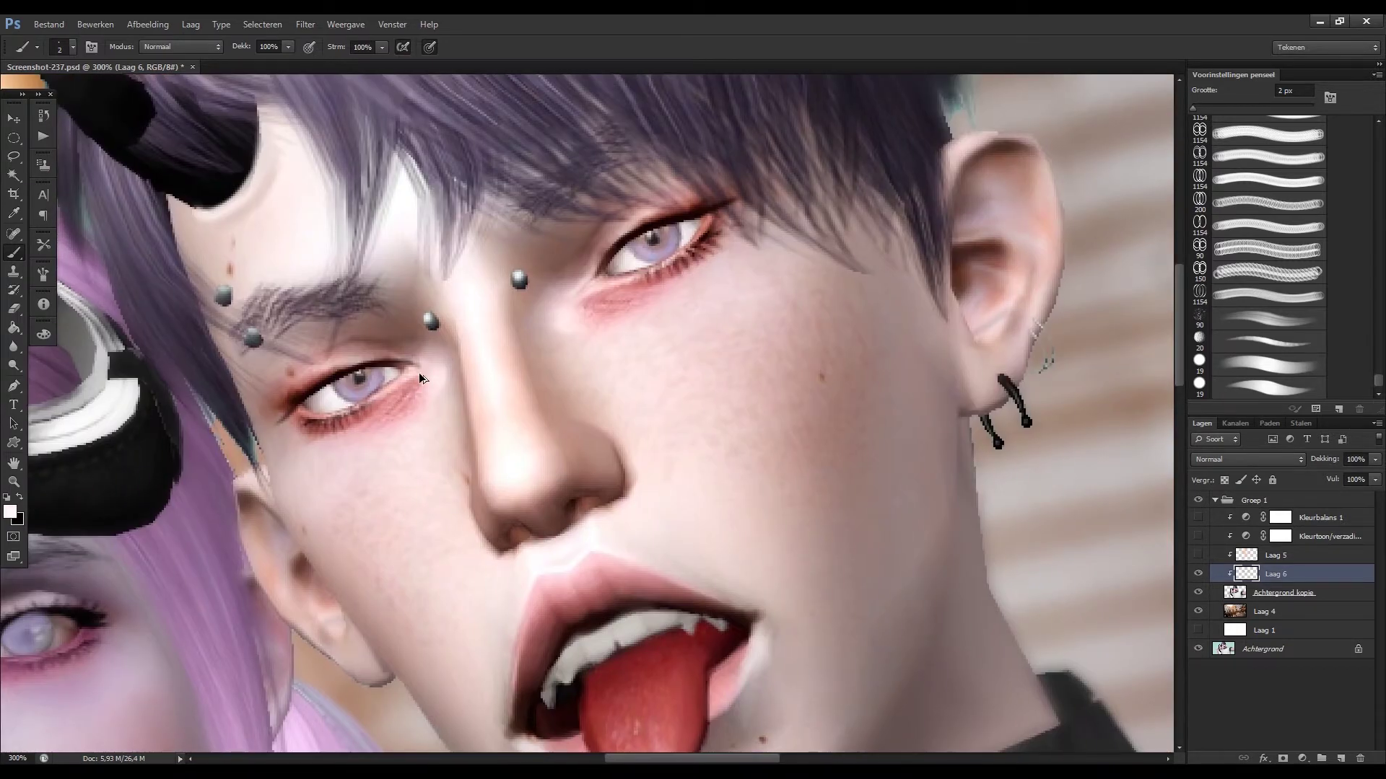
scroll(588, 296, down, 3)
key(bracketright)
key(bracketright)
key(bracketright)
key(x)
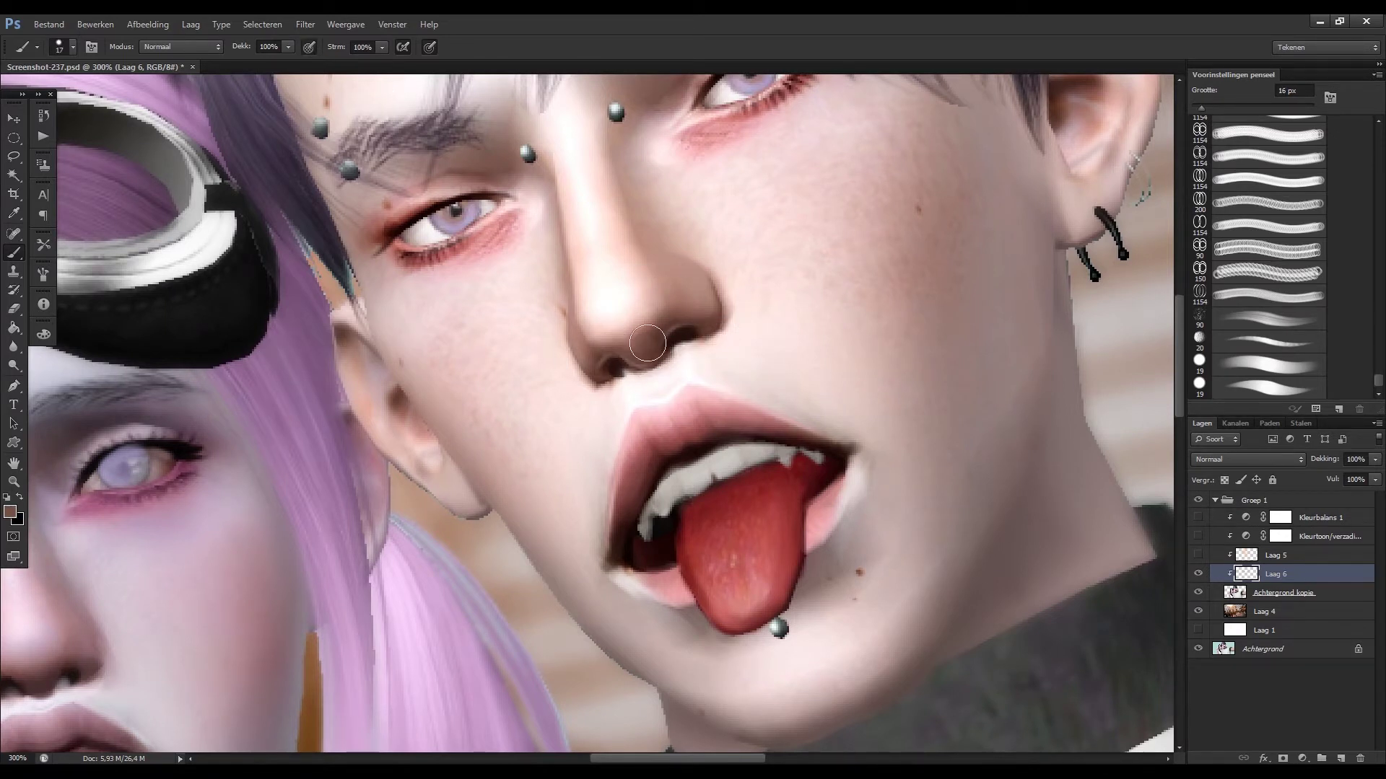
Paint dark shadow strokes down the side of the neck and under the jaw.
key(d)
key(x)
key(ctrl+minus)
key(bracketleft)
key(bracketleft)
key(bracketleft)
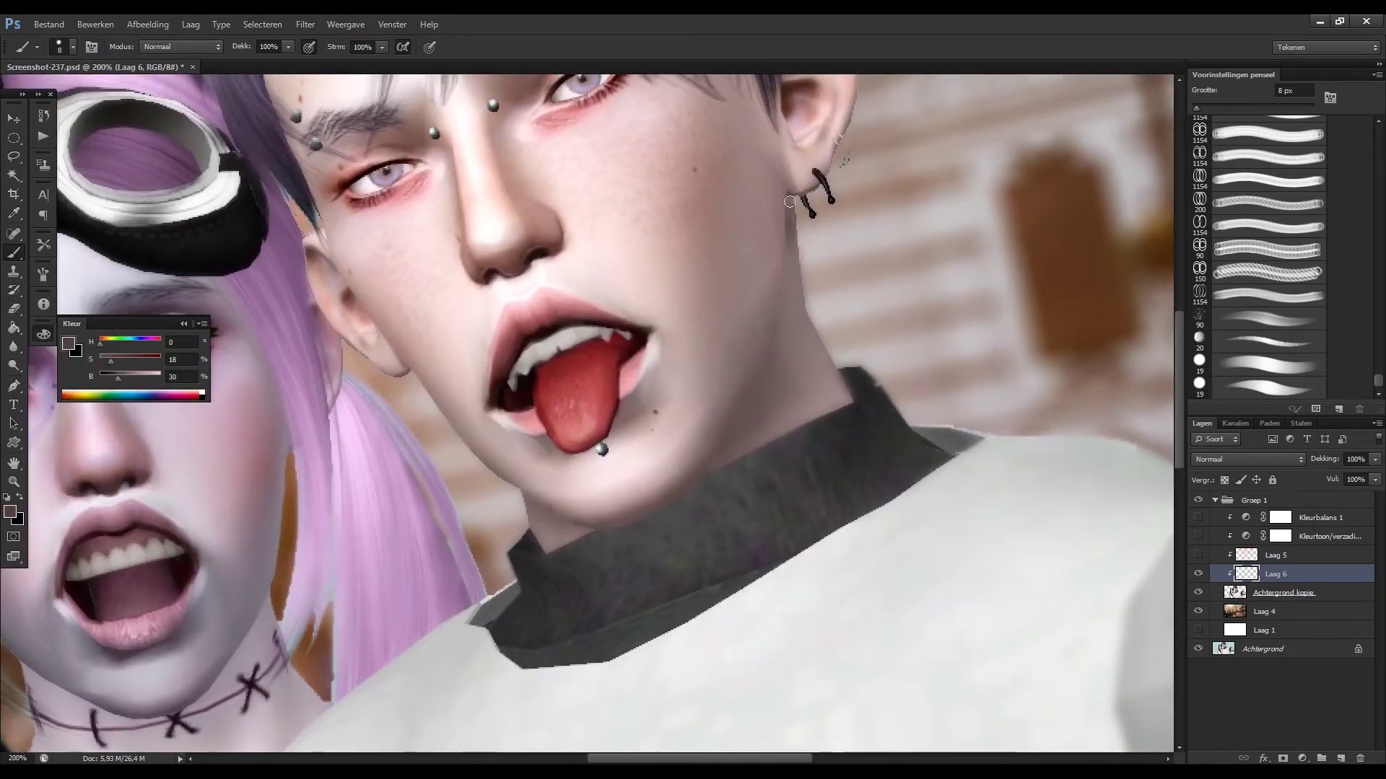
mouse_move(789, 201)
mouse_down()
mouse_move(785, 292)
mouse_move(725, 444)
mouse_move(813, 420)
mouse_up()
mouse_move(531, 502)
mouse_down()
mouse_move(569, 527)
mouse_move(722, 480)
mouse_move(621, 577)
mouse_up()
mouse_move(692, 504)
mouse_down()
mouse_move(545, 614)
mouse_move(606, 609)
mouse_move(959, 437)
mouse_up()
Soften the lower collar edge with light grey paint sampled from the shirt.
key(bracketleft)
alt+click(513, 652)
mouse_move(573, 665)
mouse_down()
mouse_move(532, 680)
mouse_move(627, 661)
mouse_up()
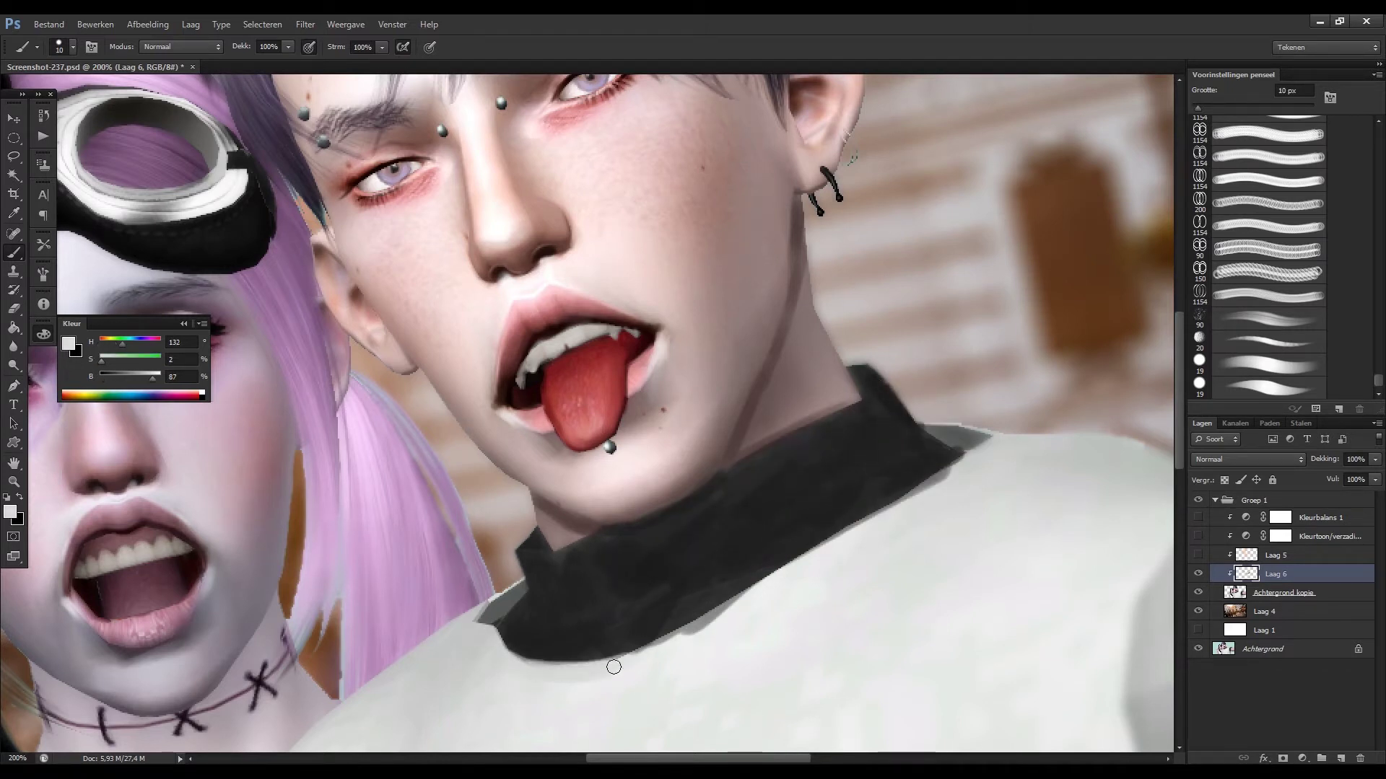
alt+click(609, 570)
key(bracketleft)
alt+click(578, 527)
Shade the neck edge below the ear with dark collar colour, then blur and erase edges.
key(ctrl+shift+h)
key(ctrl+shift+h)
drag(731, 382, 675, 397)
alt+click(675, 472)
drag(748, 258, 722, 418)
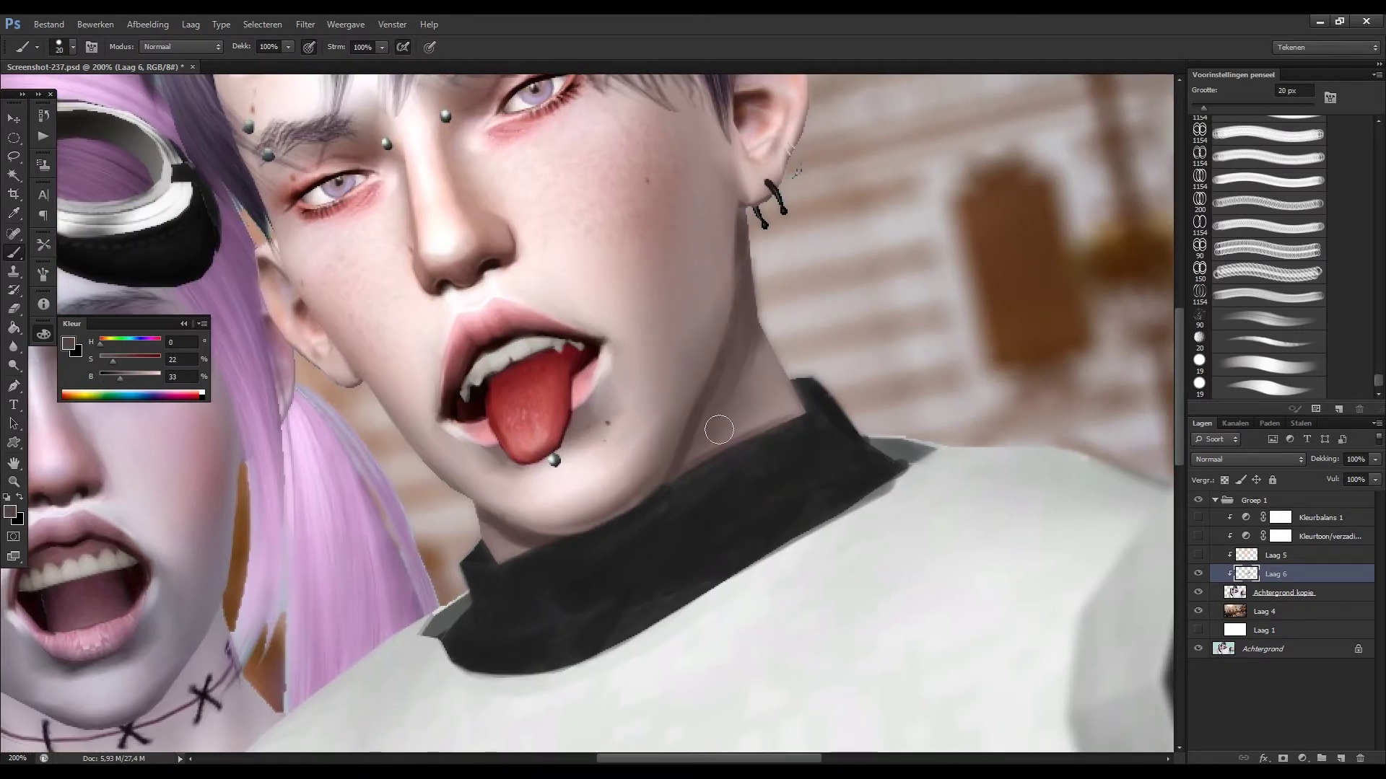
key(r)
key(bracketleft)
key(bracketleft)
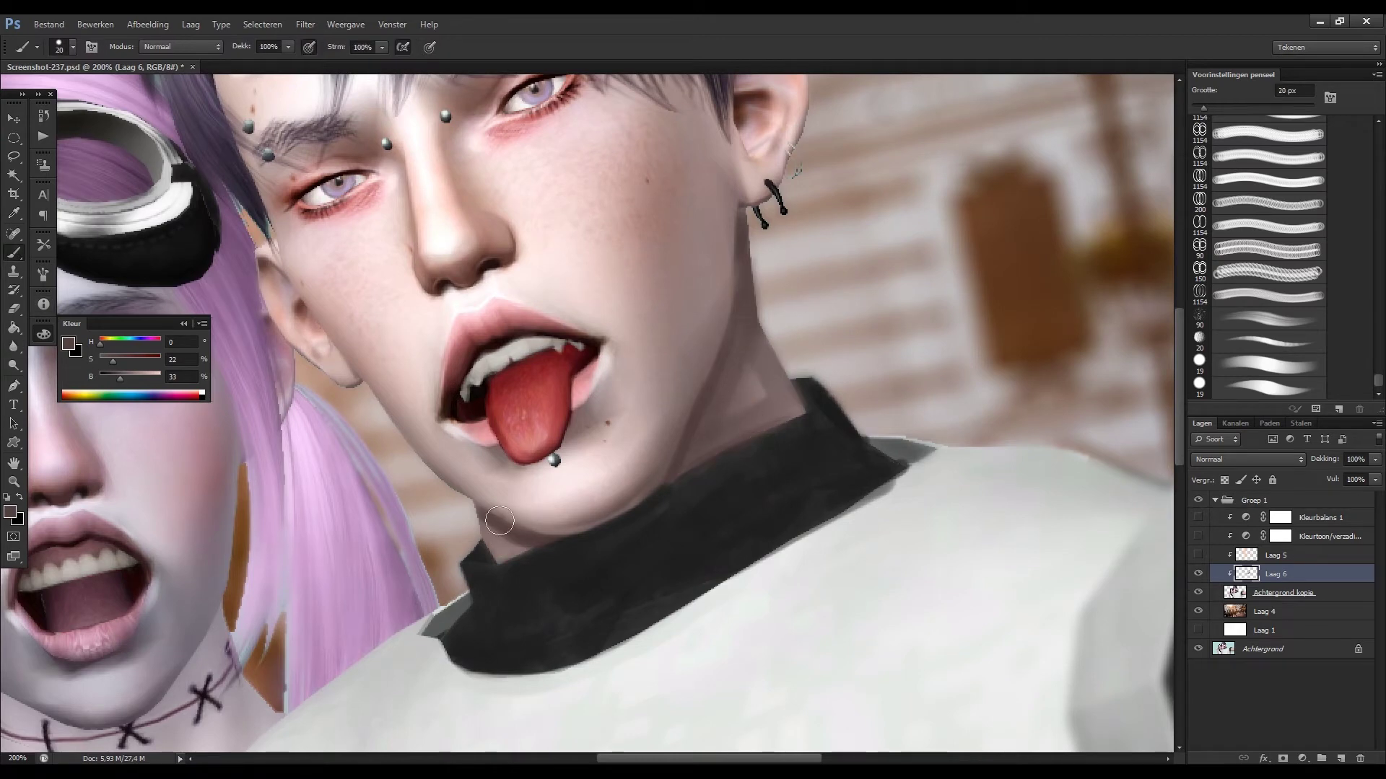
click(19, 310)
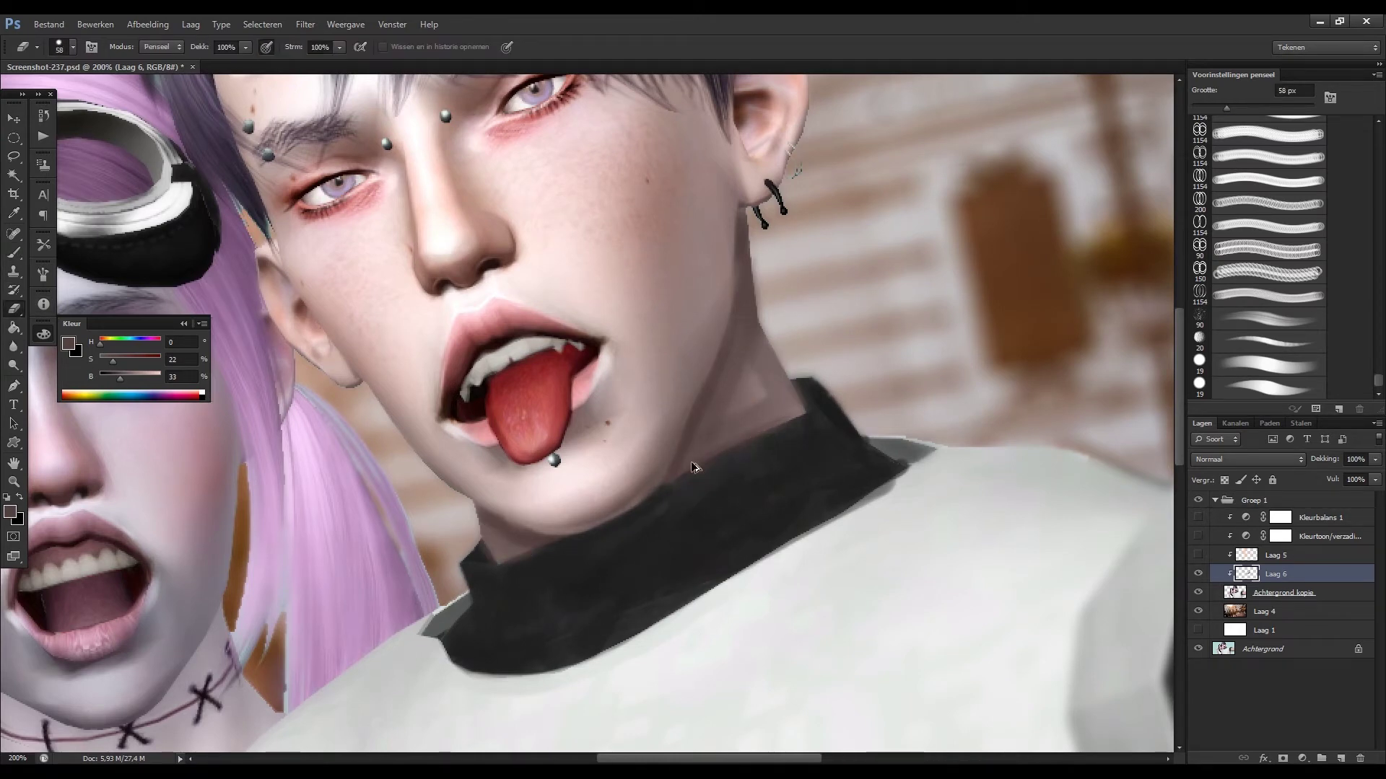
key(ctrl+minus)
key(ctrl+minus)
key(ctrl+minus)
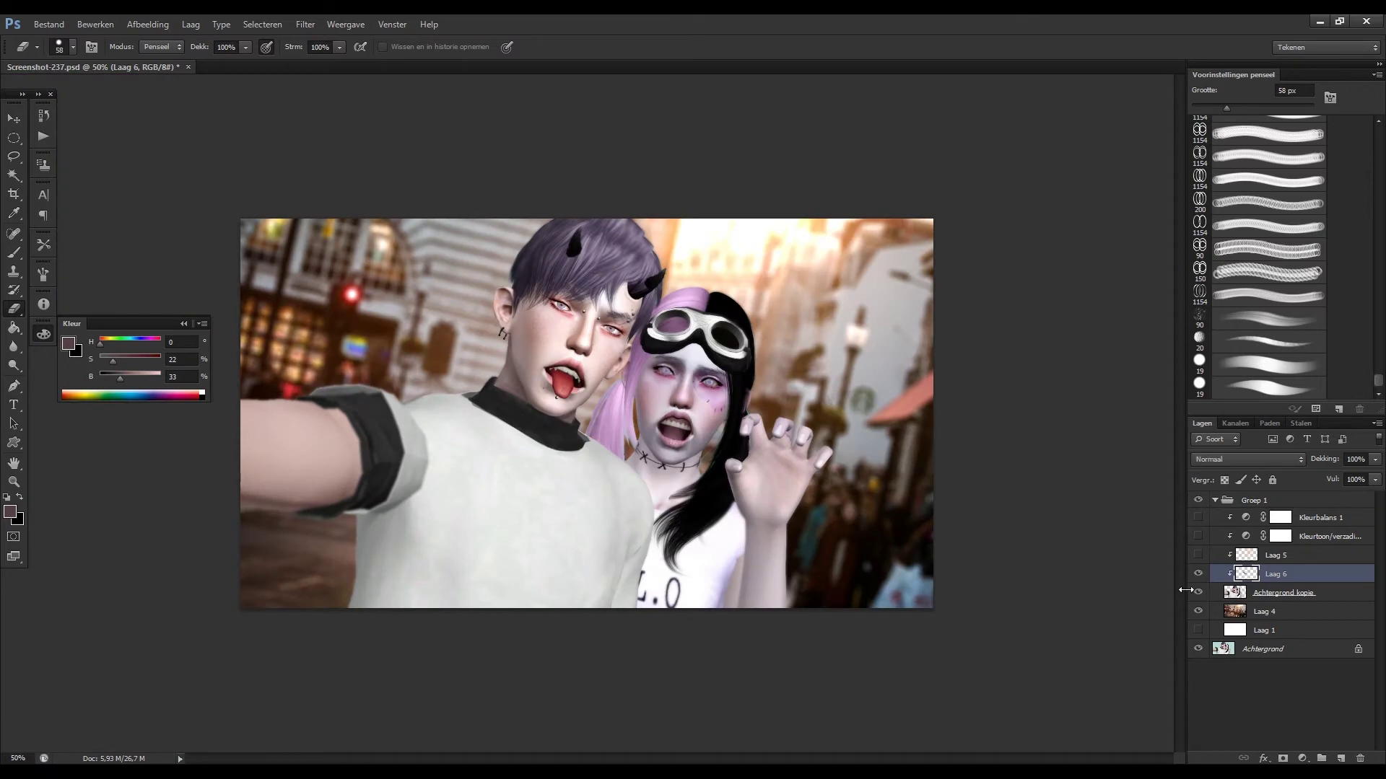
Blend the shading under the chin and touch up the collar in darker grey at 10 px.
key(ctrl+shift+h)
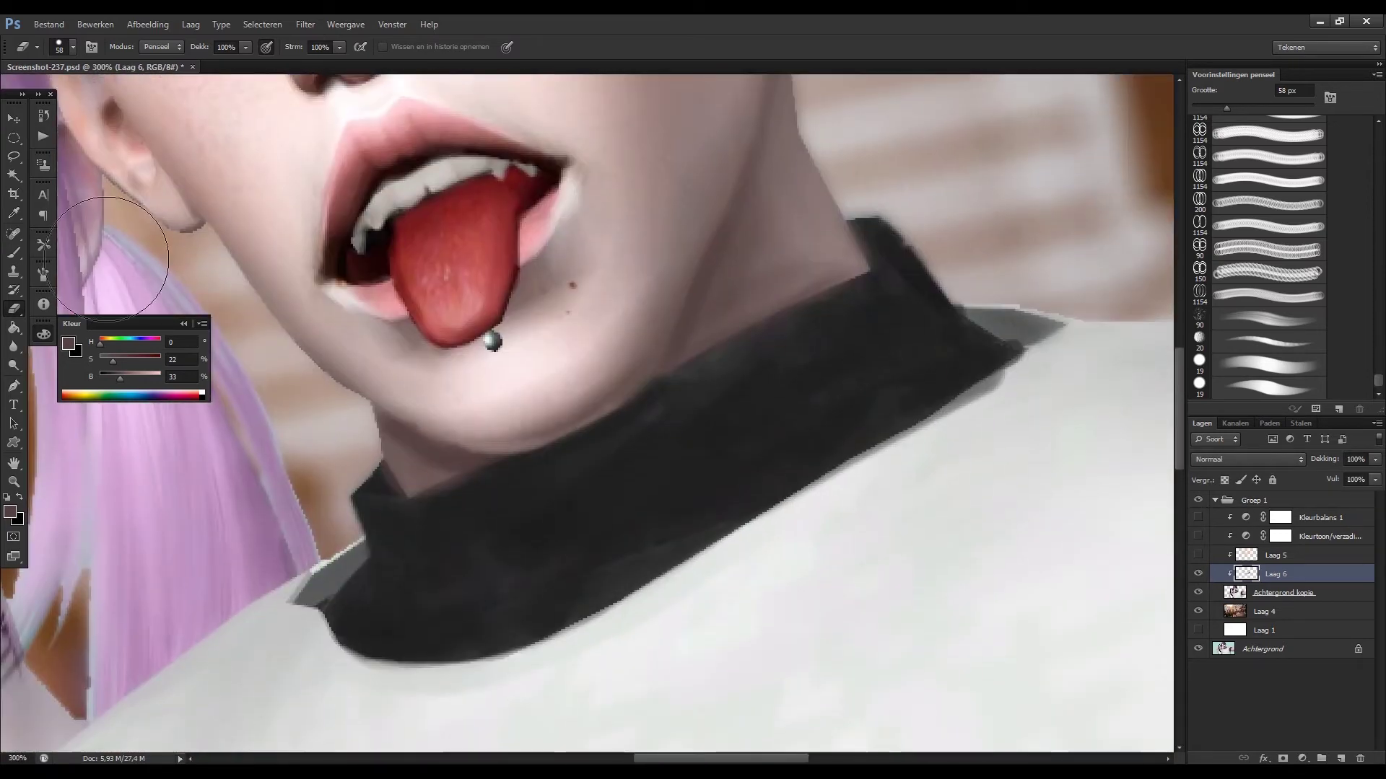
drag(549, 405, 575, 378)
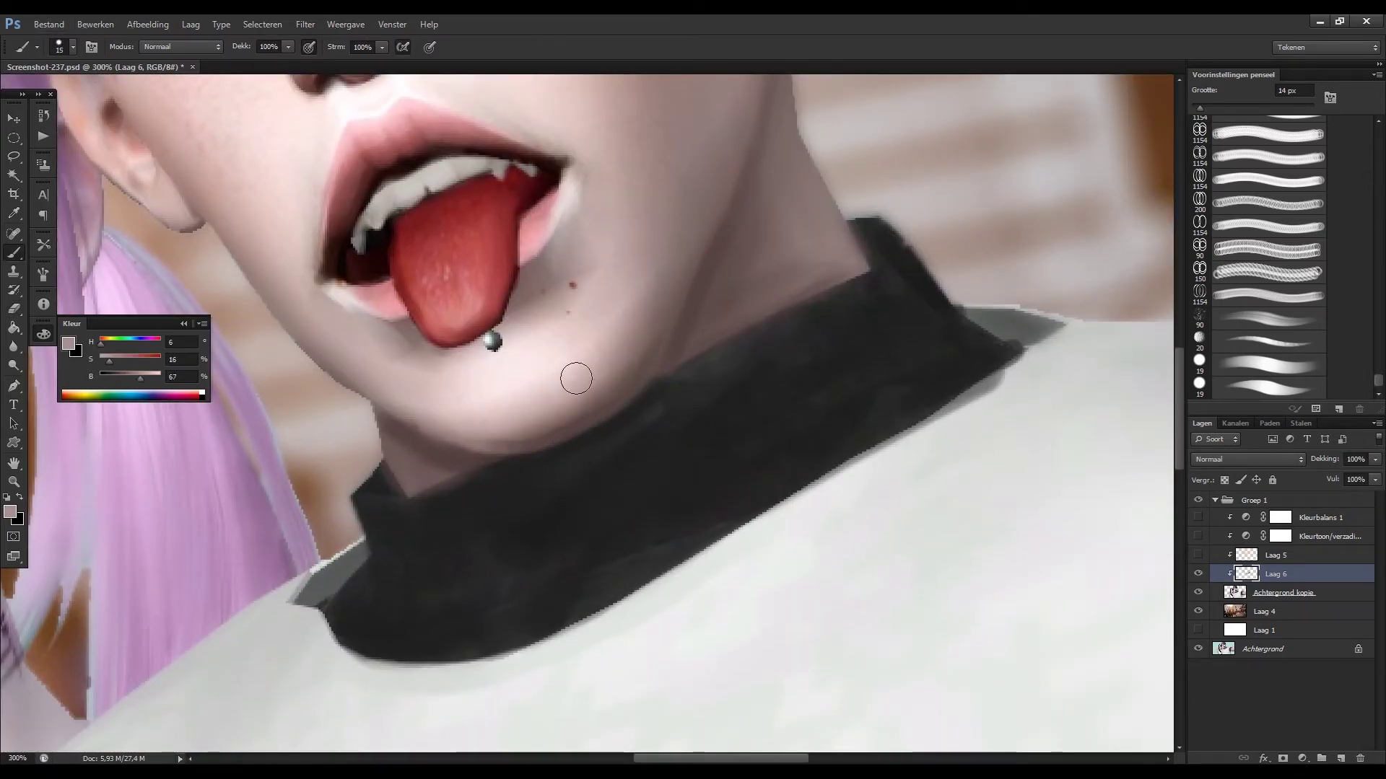
drag(510, 418, 614, 405)
alt+click(683, 373)
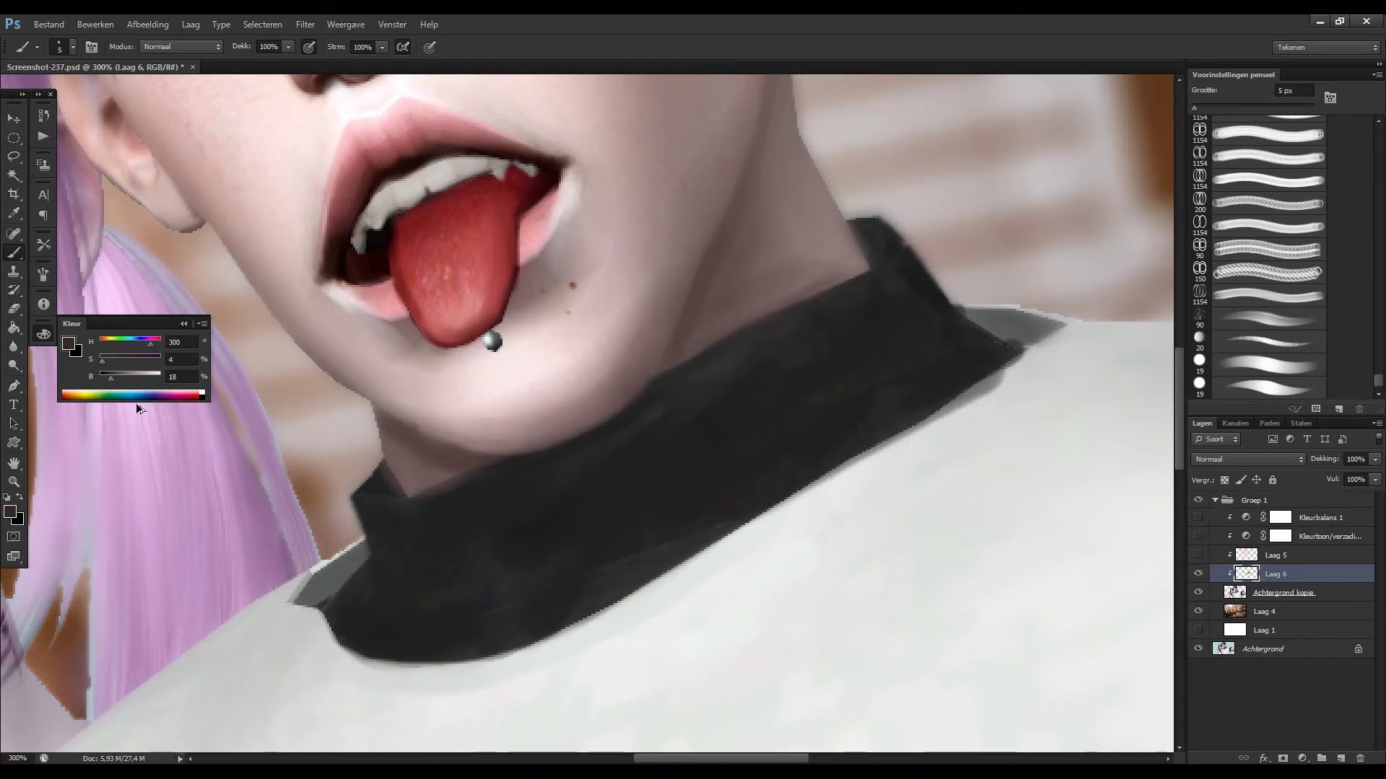
key(])
key(])
key(])
mouse_move(810, 397)
mouse_down()
mouse_move(912, 339)
mouse_move(377, 598)
mouse_up()
Paint light grey strokes along the collar edge to cover the grey streak.
key([)
key([)
key([)
alt+click(342, 555)
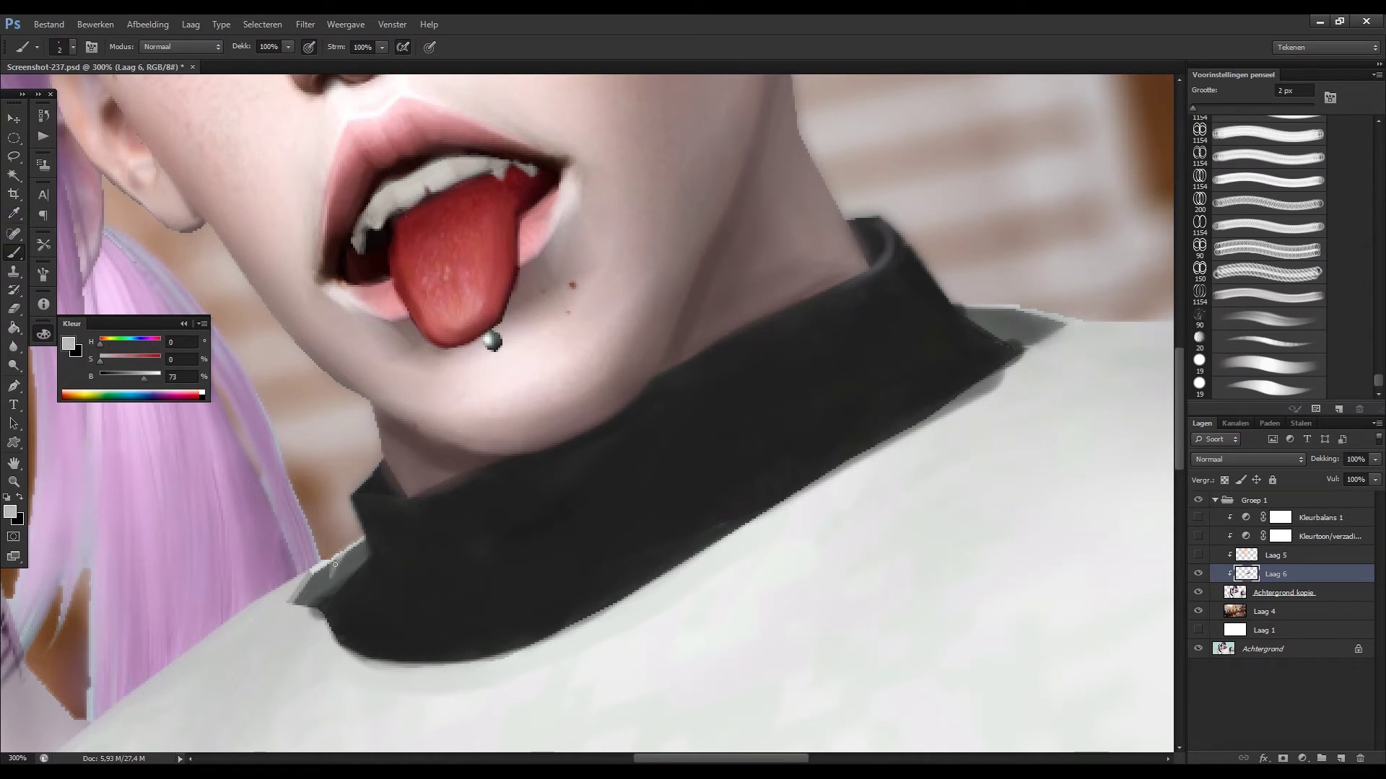
drag(309, 603, 361, 552)
key(])
key(])
alt+click(314, 603)
key([)
key([)
key([)
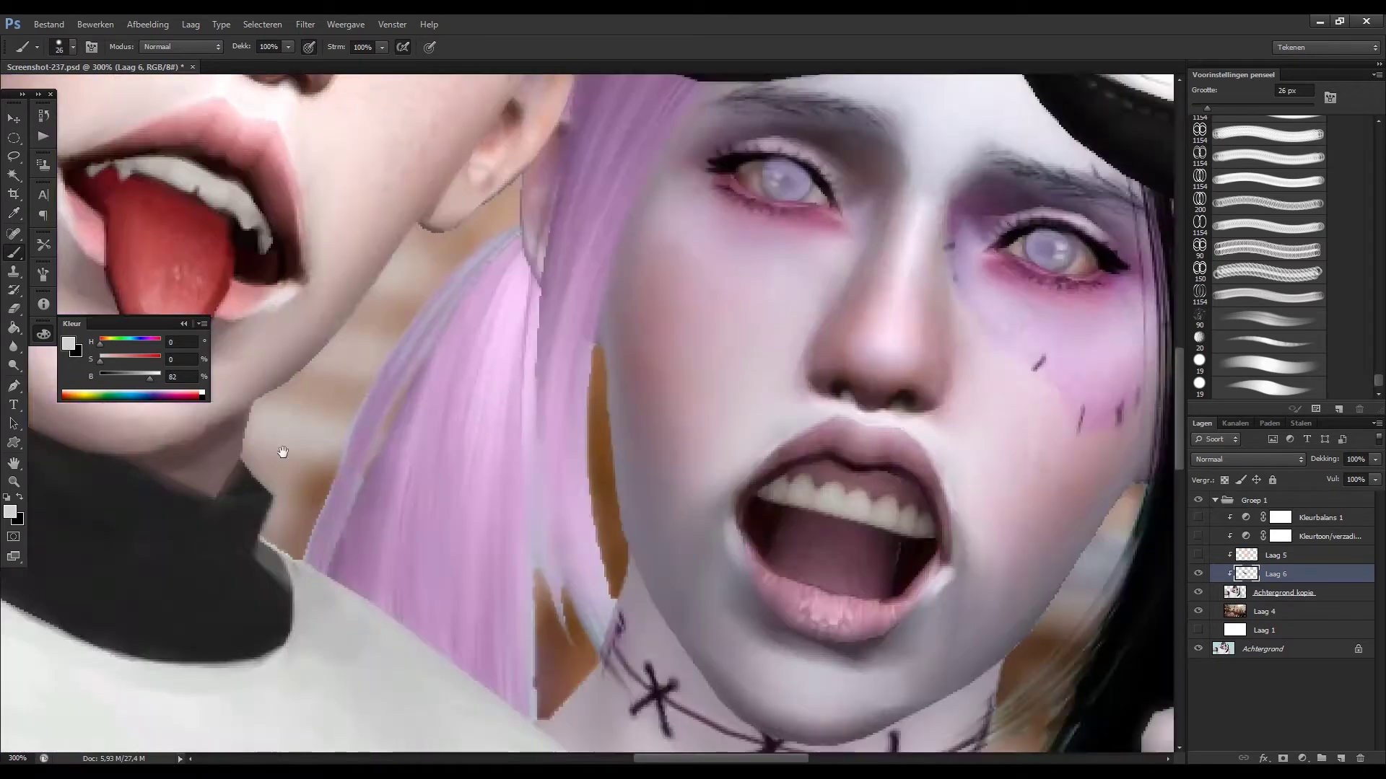
drag(191, 236, 231, 281)
Zoom out and toggle Laag 6 to compare before and after, then sample the collar's dark grey.
key(ctrl+minus)
key(ctrl+minus)
key(ctrl+minus)
key(ctrl+minus)
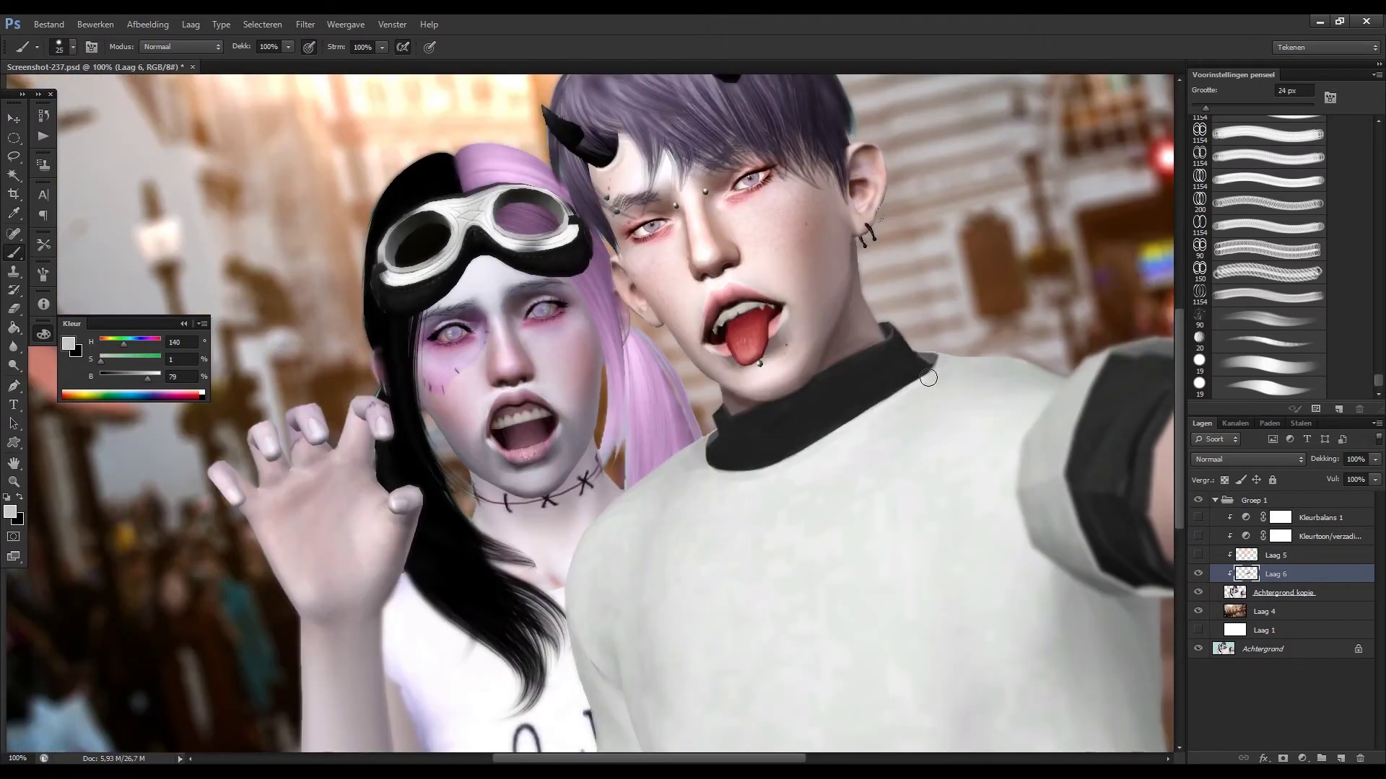
key(ctrl+minus)
click(1198, 574)
click(1198, 574)
key(ctrl+plus)
key(ctrl+plus)
key(ctrl+plus)
key(ctrl+plus)
key([)
key([)
key([)
alt+click(721, 494)
Bring the ear into view and set a 6 px eraser on Achtergrond kopie.
mouse_move(505, 288)
mouse_down()
mouse_move(946, 392)
mouse_move(635, 655)
mouse_up()
drag(1011, 433, 578, 555)
key(e)
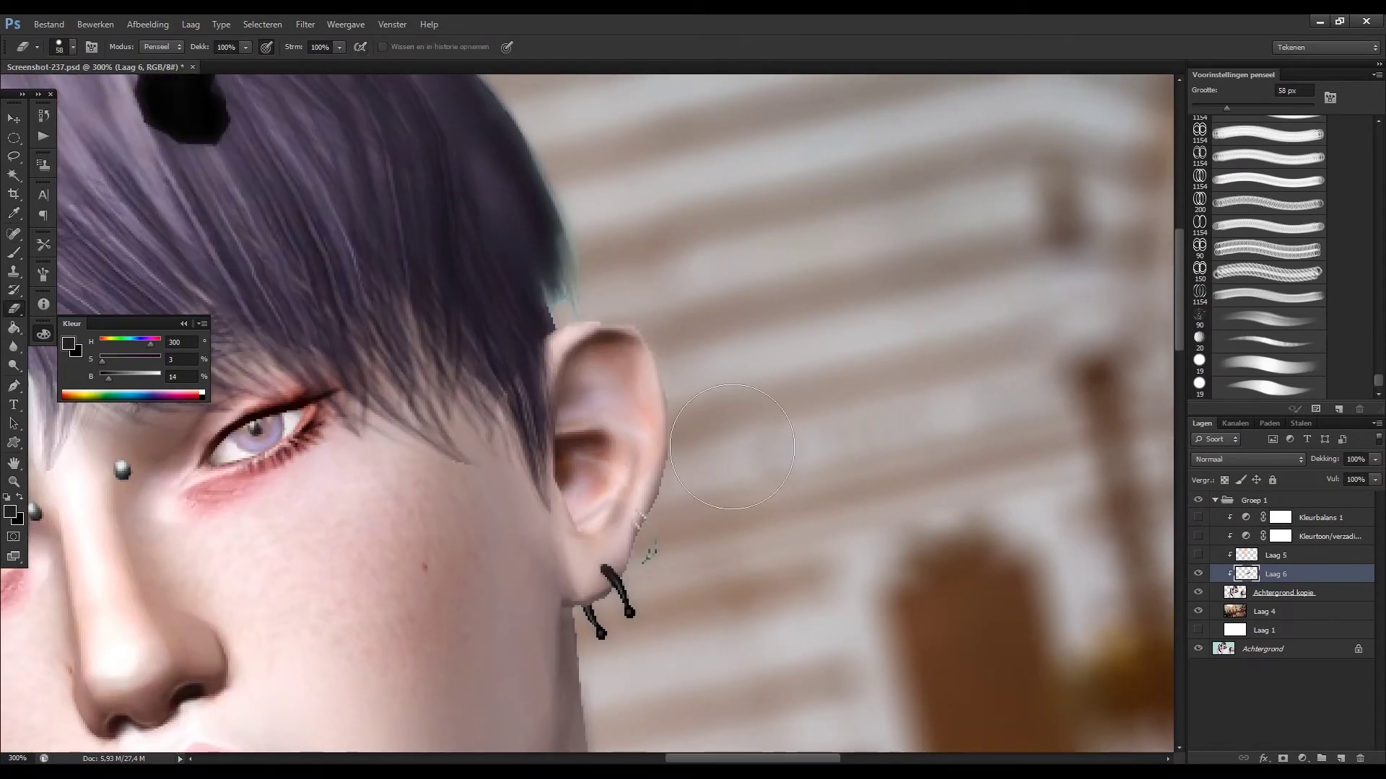
key(alt+bracketleft)
key(bracketleft)
key(bracketleft)
key(bracketleft)
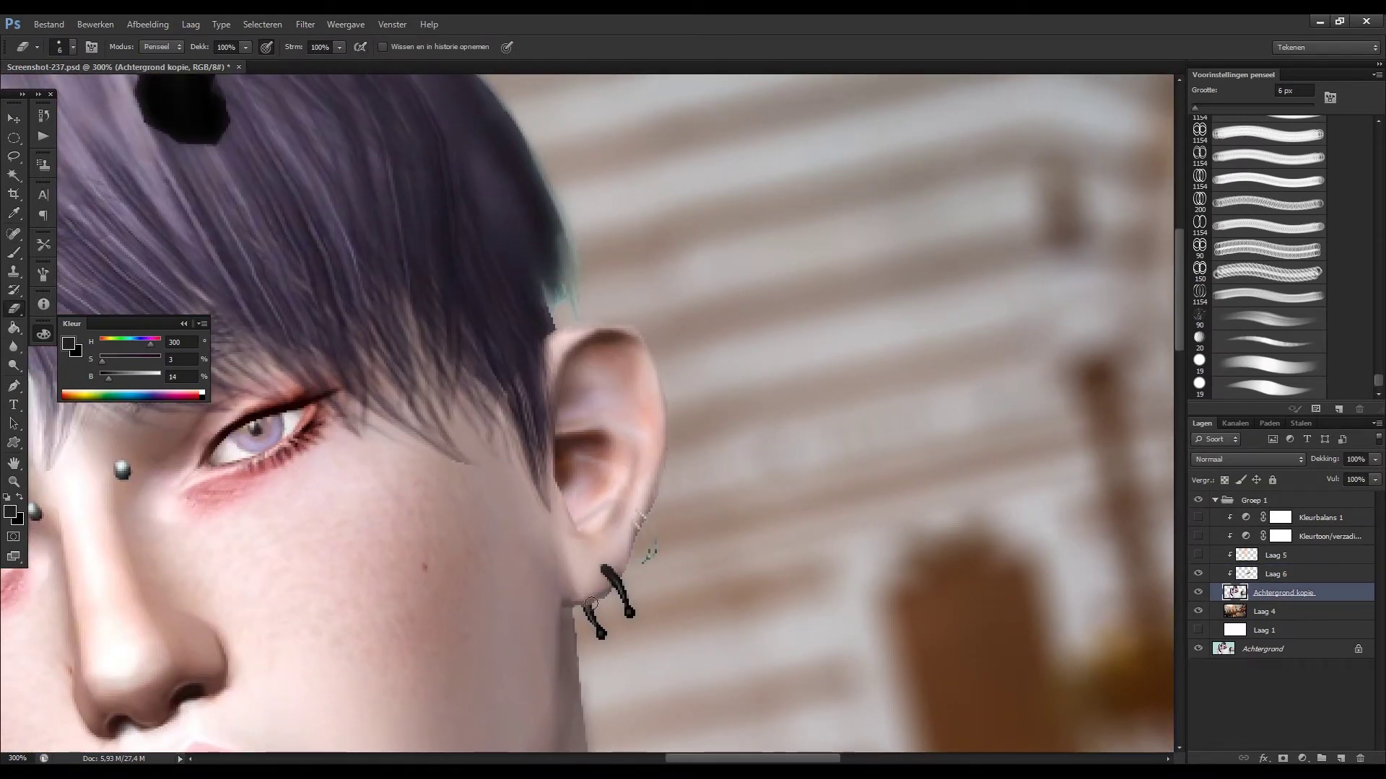
drag(600, 605, 568, 368)
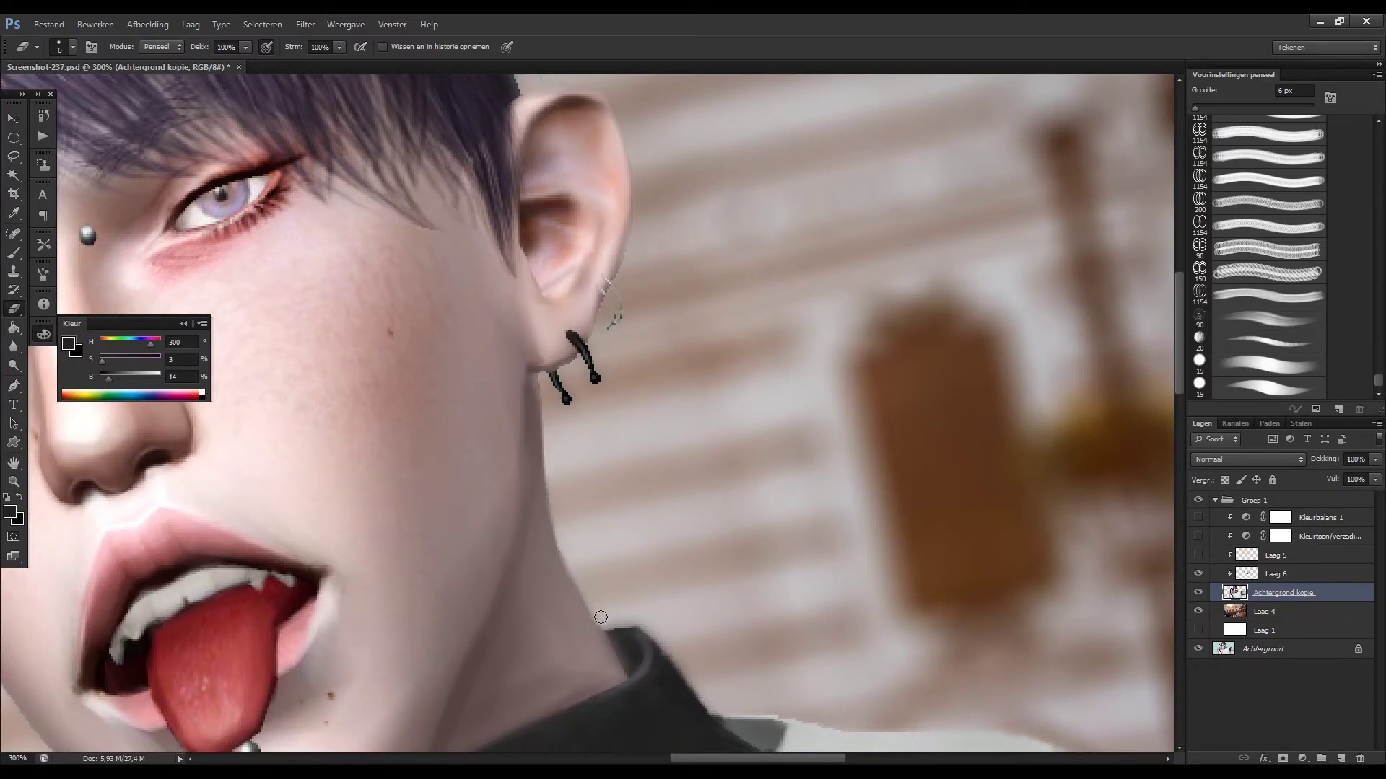
drag(601, 617, 616, 687)
Paint the thin silver hoop with a 2–3 px brush using sampled skin and earring tones.
key(b)
key(ctrl+shift+h)
key(bracketleft)
key(bracketleft)
key(bracketleft)
alt+click(647, 377)
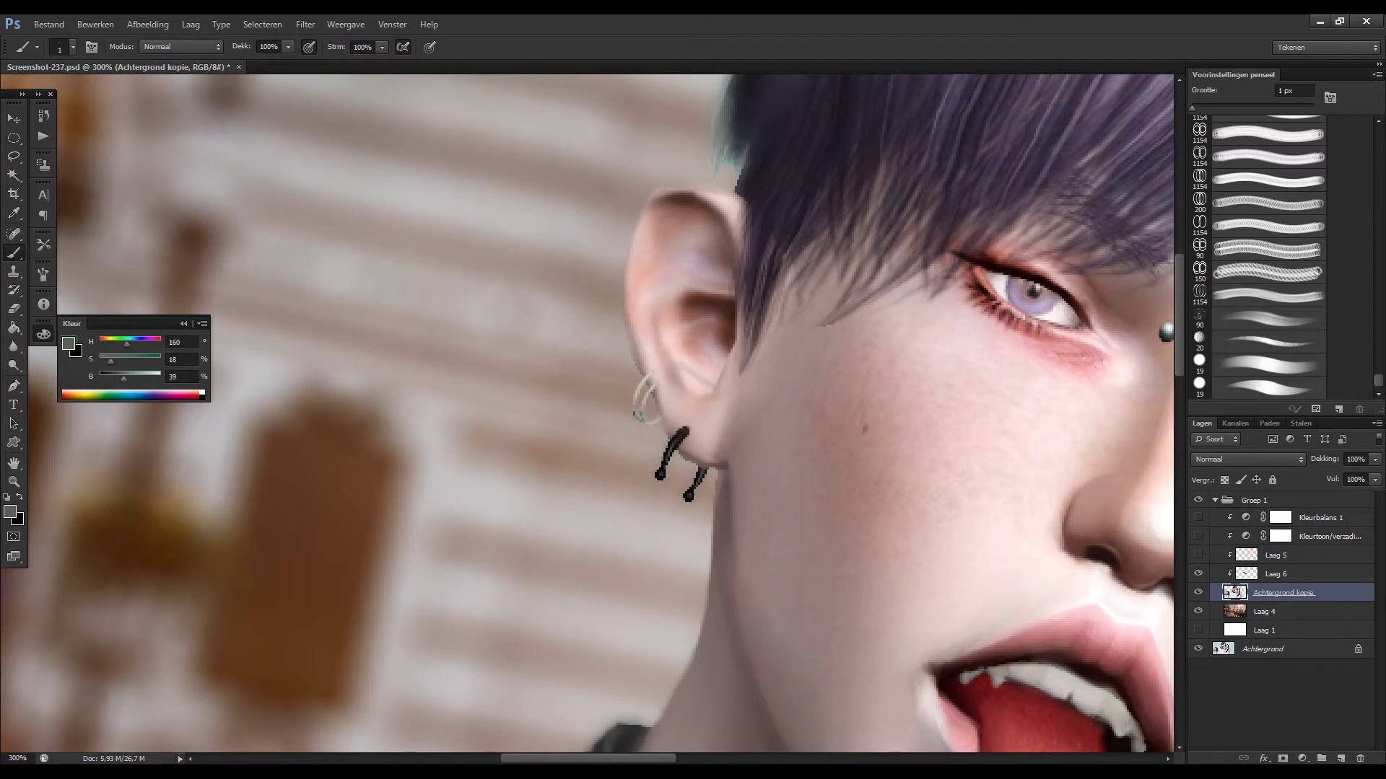
key(e)
key(b)
alt+click(675, 439)
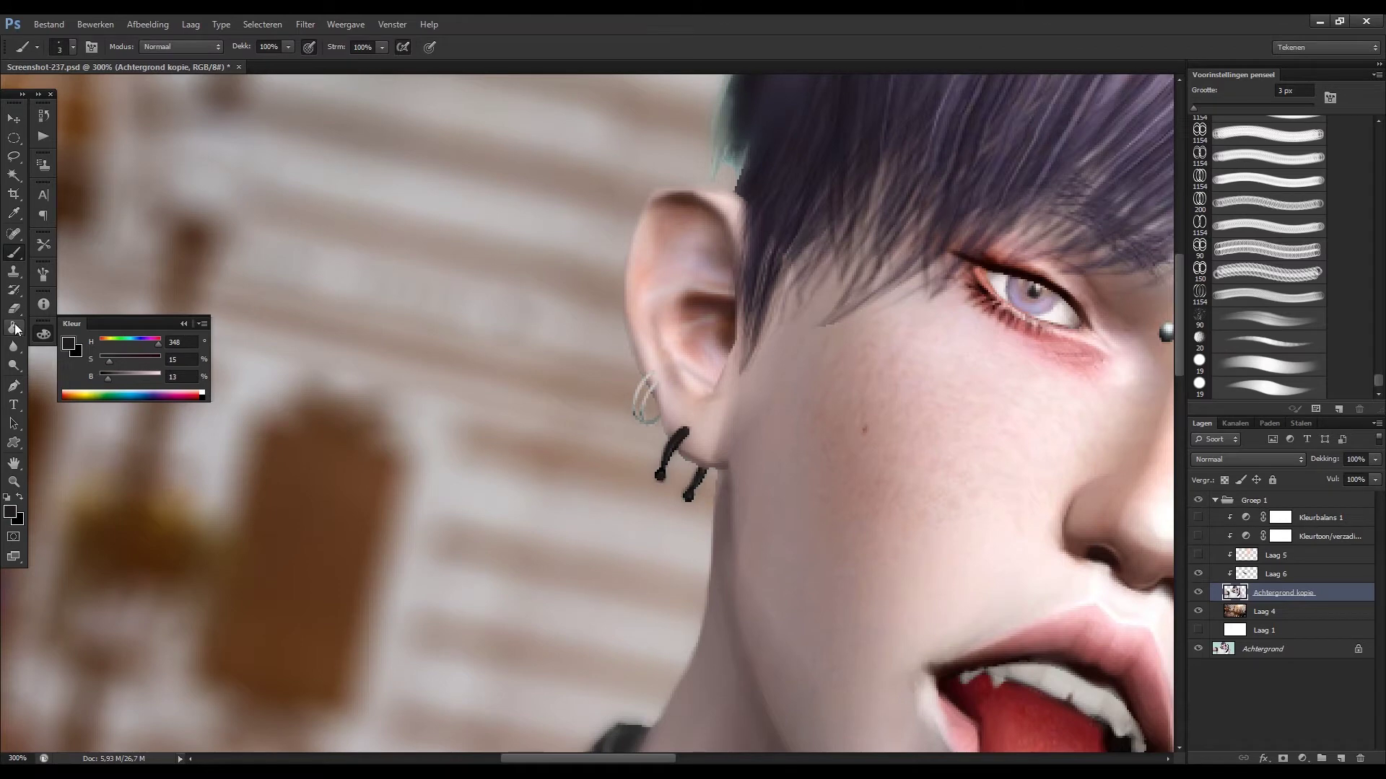
alt+click(675, 448)
key(ctrl+minus)
key(ctrl+minus)
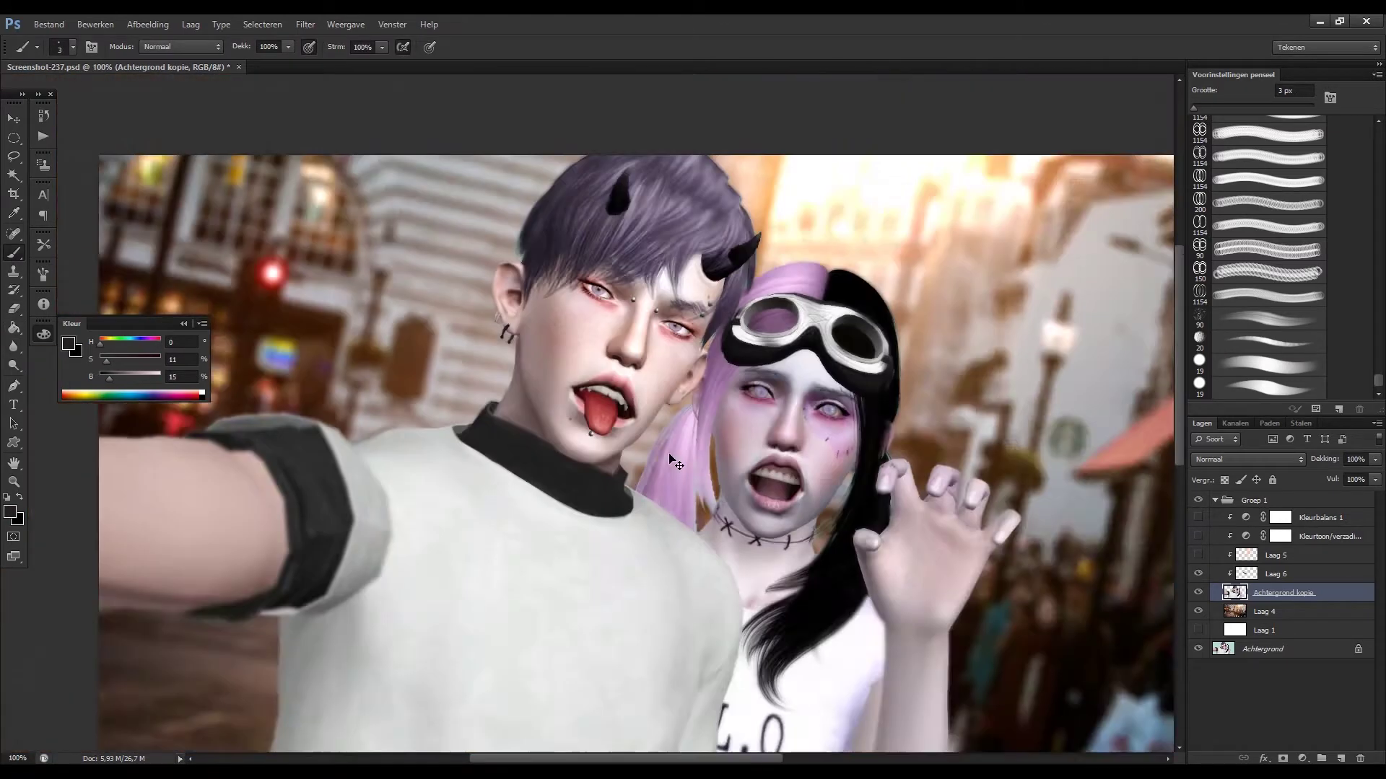
Toggle Laag 6 to compare the mouth, then zoom in on the shirt.
key(ctrl+minus)
click(1198, 574)
click(1198, 575)
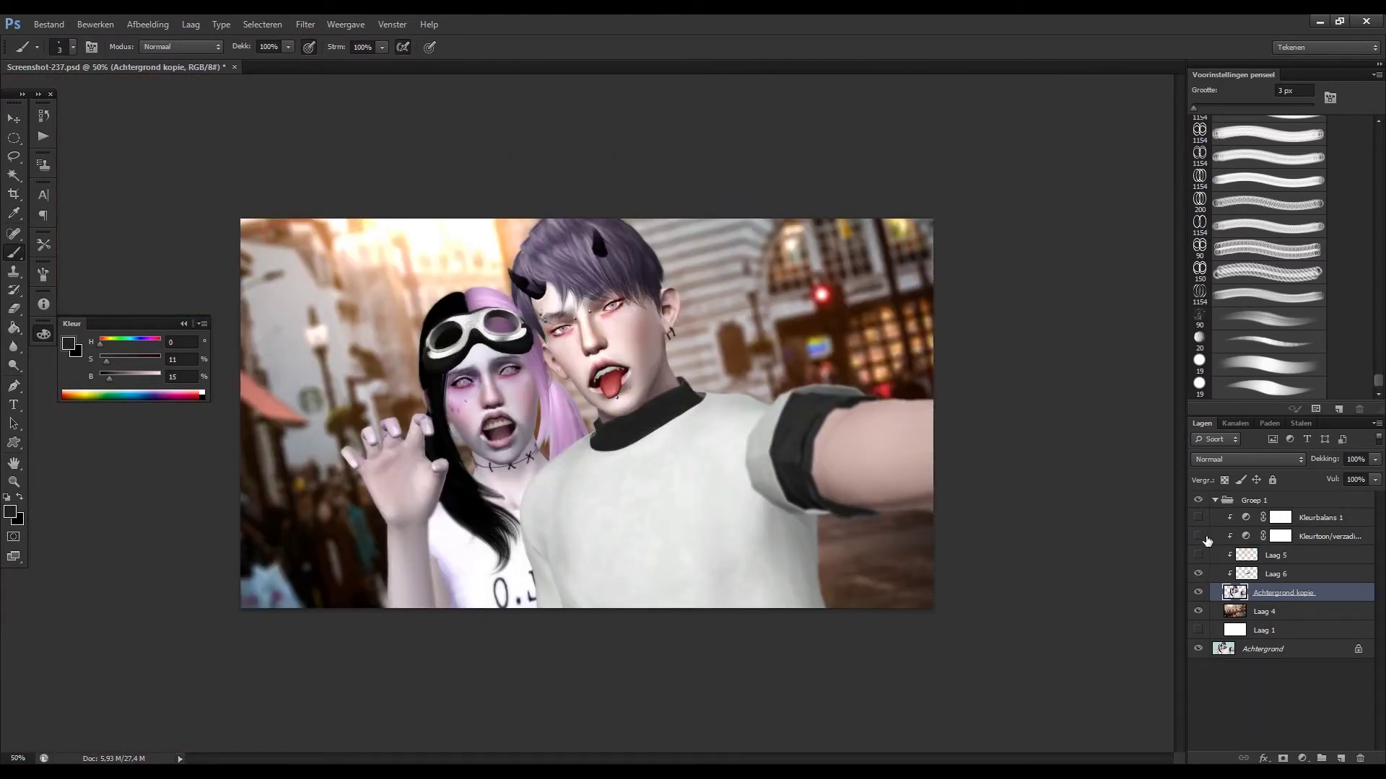
key(ctrl+plus)
Smooth the shirt shading with 83–103 px grey strokes on Laag 6 and unmirror the image.
right_click(776, 390)
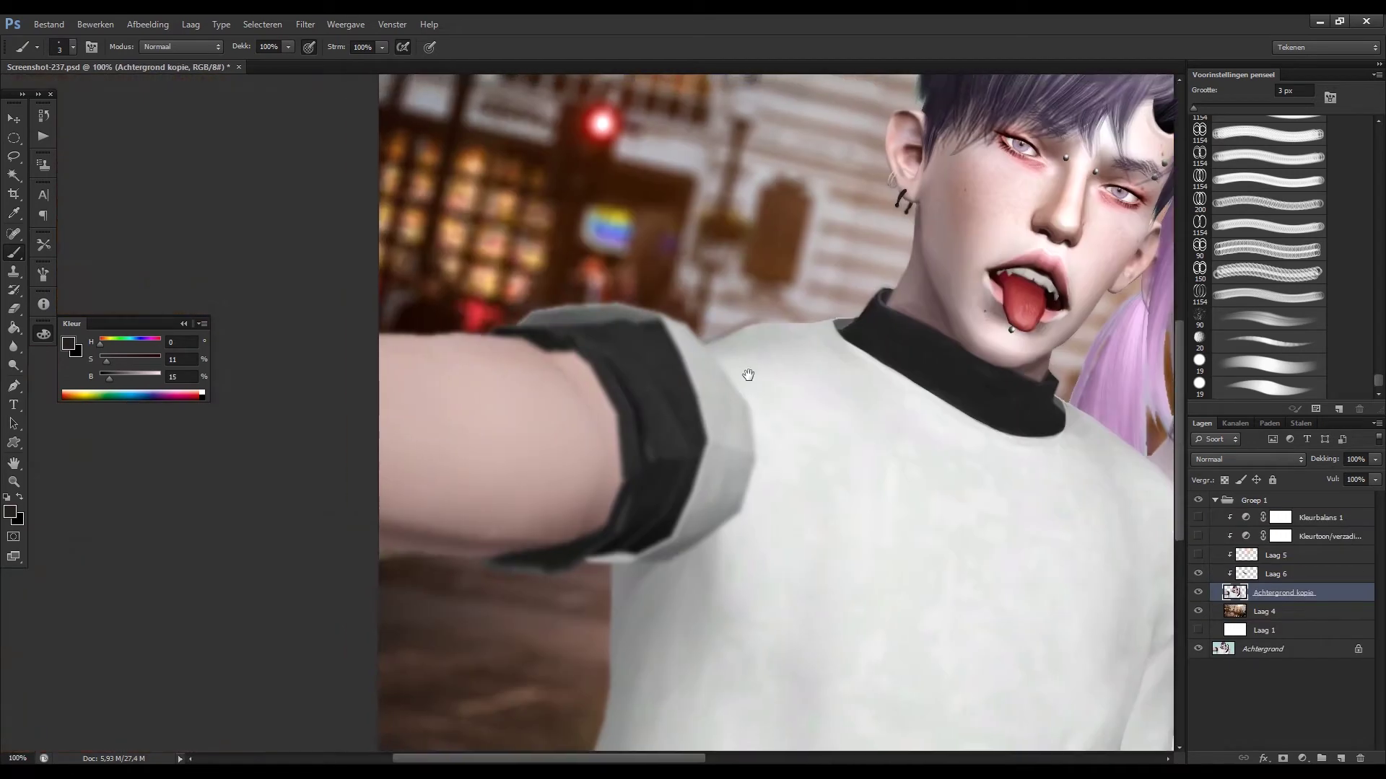
key(alt+bracketright)
alt+click(727, 381)
key(bracketleft)
key(bracketleft)
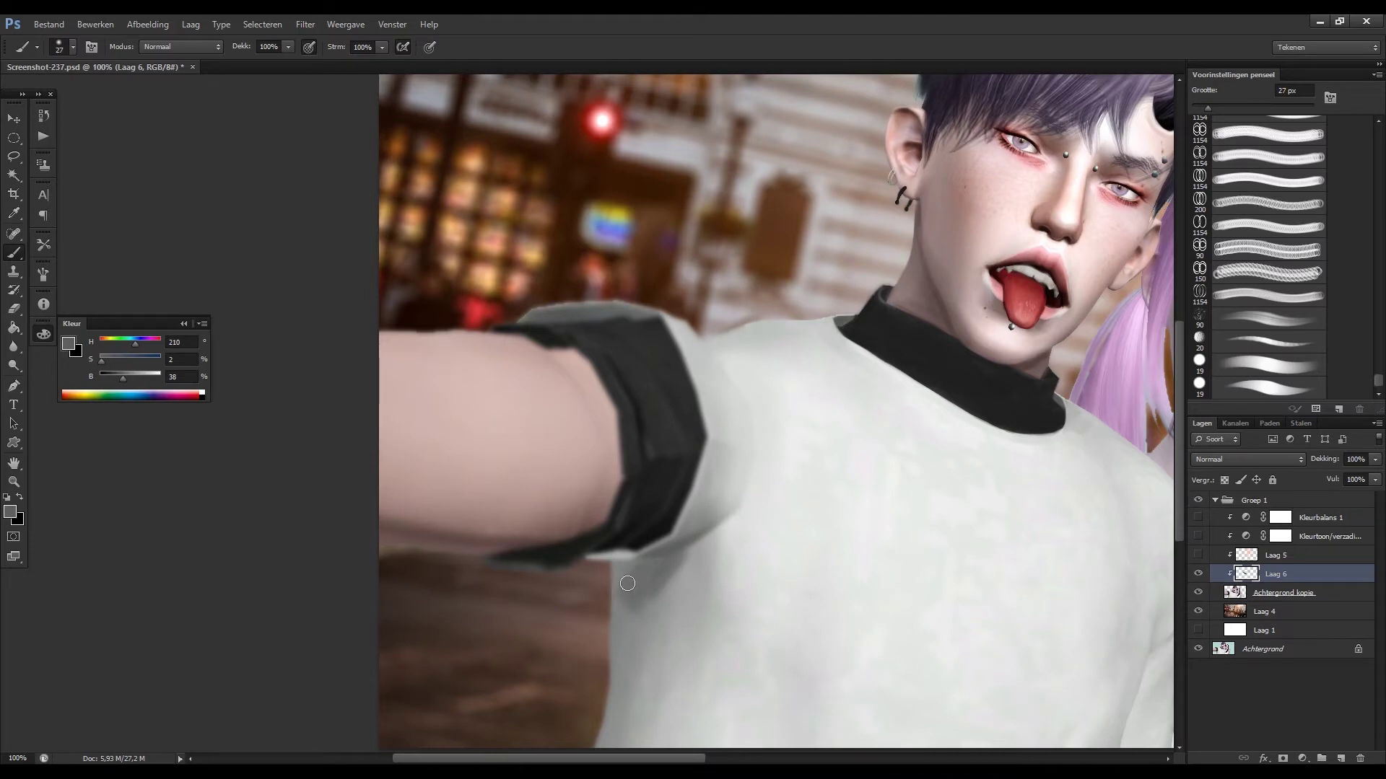
alt+click(634, 634)
key(bracketright)
key(bracketright)
key(ctrl+minus)
key(ctrl+minus)
alt+click(748, 436)
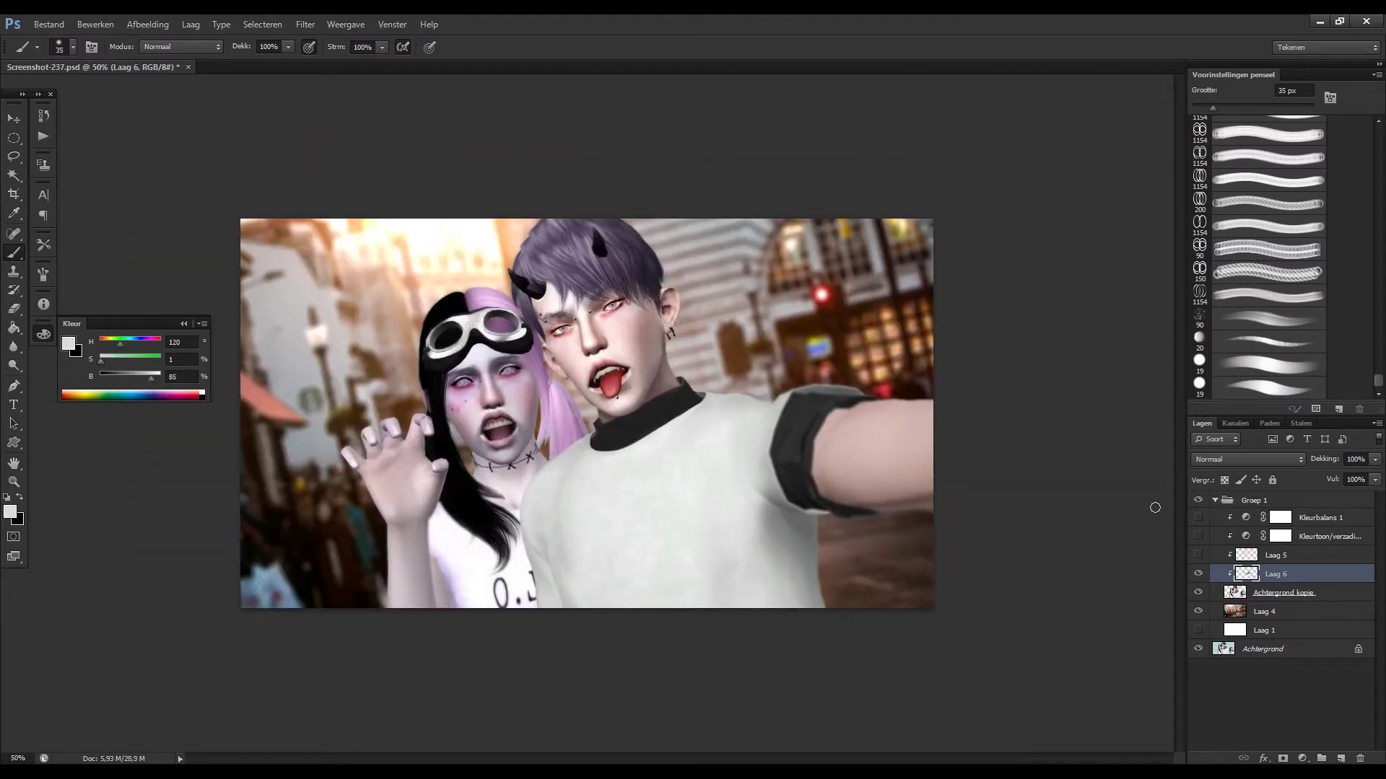
key(alt+bracketleft)
alt+click(781, 399)
click(1198, 611)
click(1249, 573)
key(ctrl+plus)
key(ctrl+plus)
key(ctrl+plus)
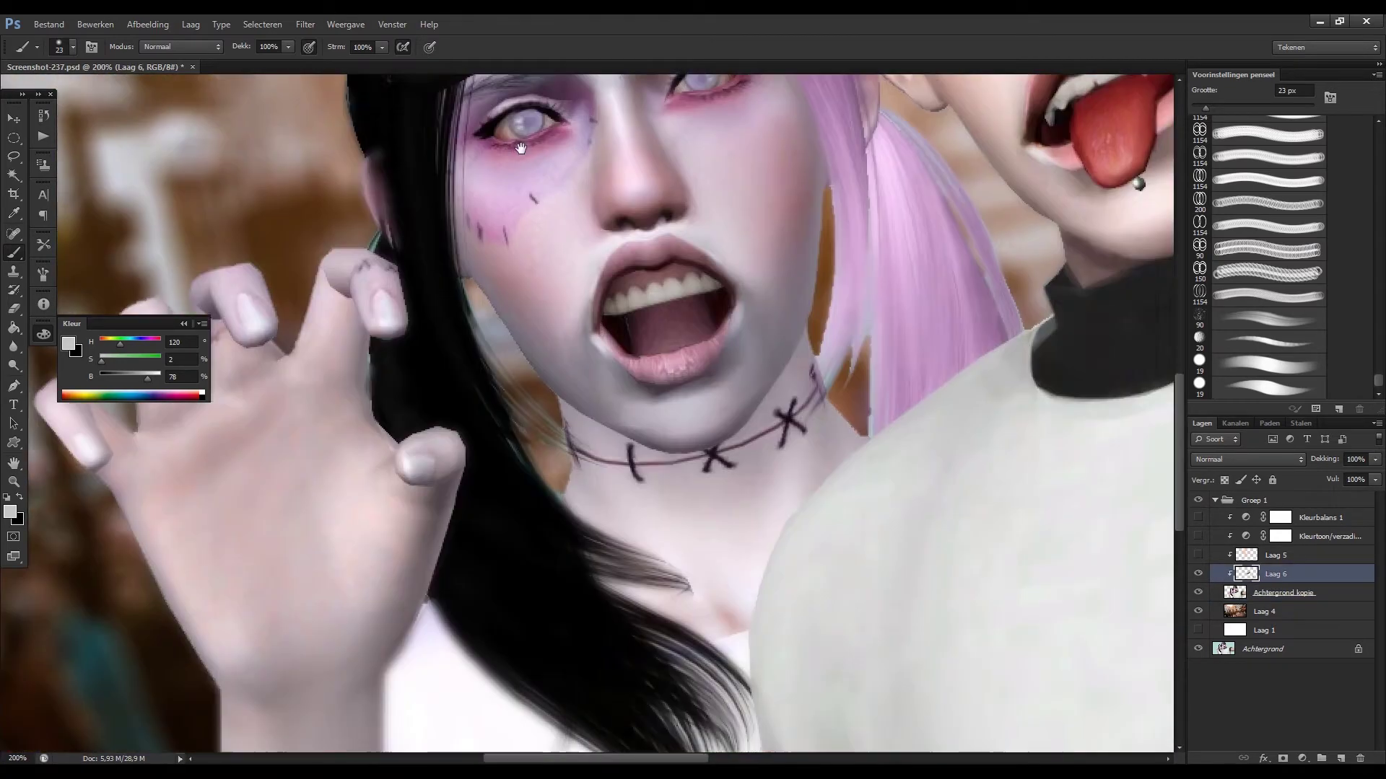
Add a new clipped layer, Laag 7, above Laag 6 and make it the working layer.
key(ctrl+shift+alt+n)
click(1306, 531)
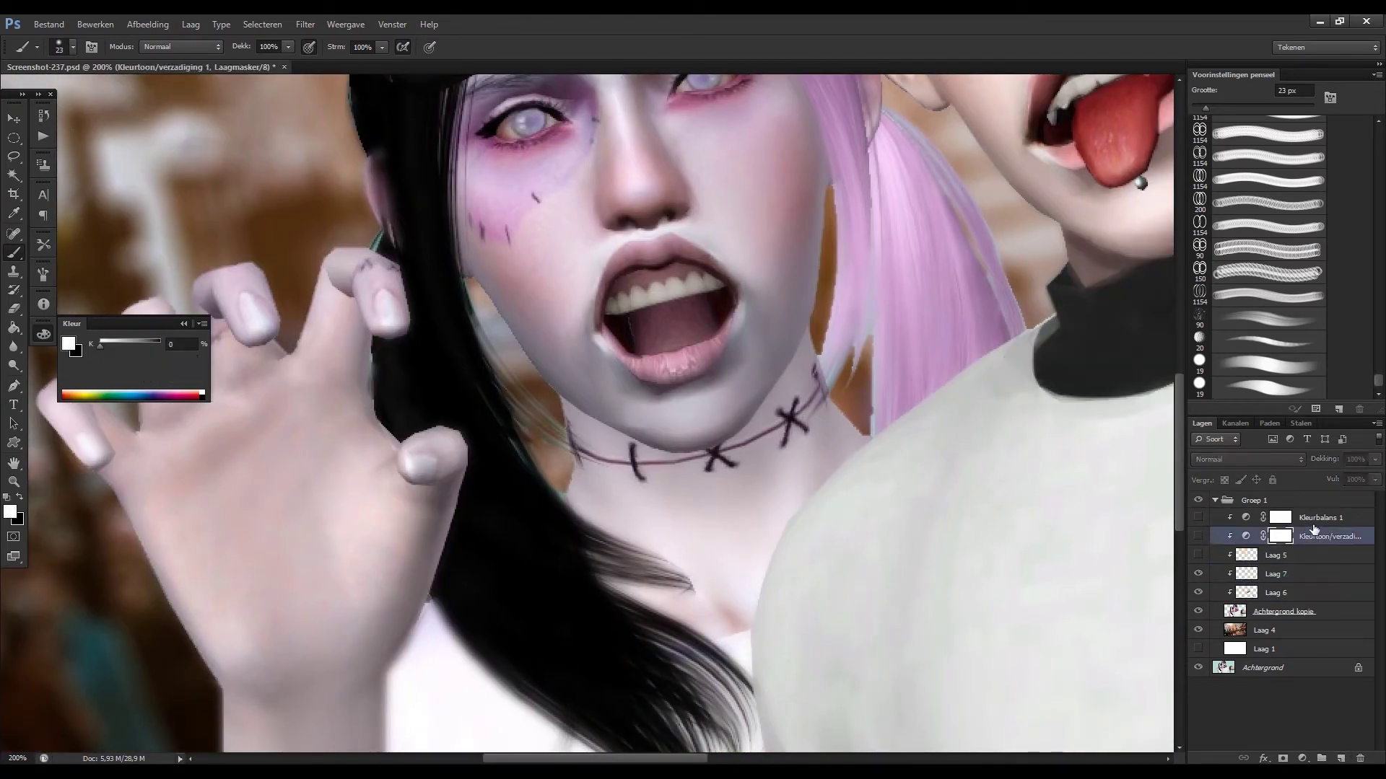
click(1271, 574)
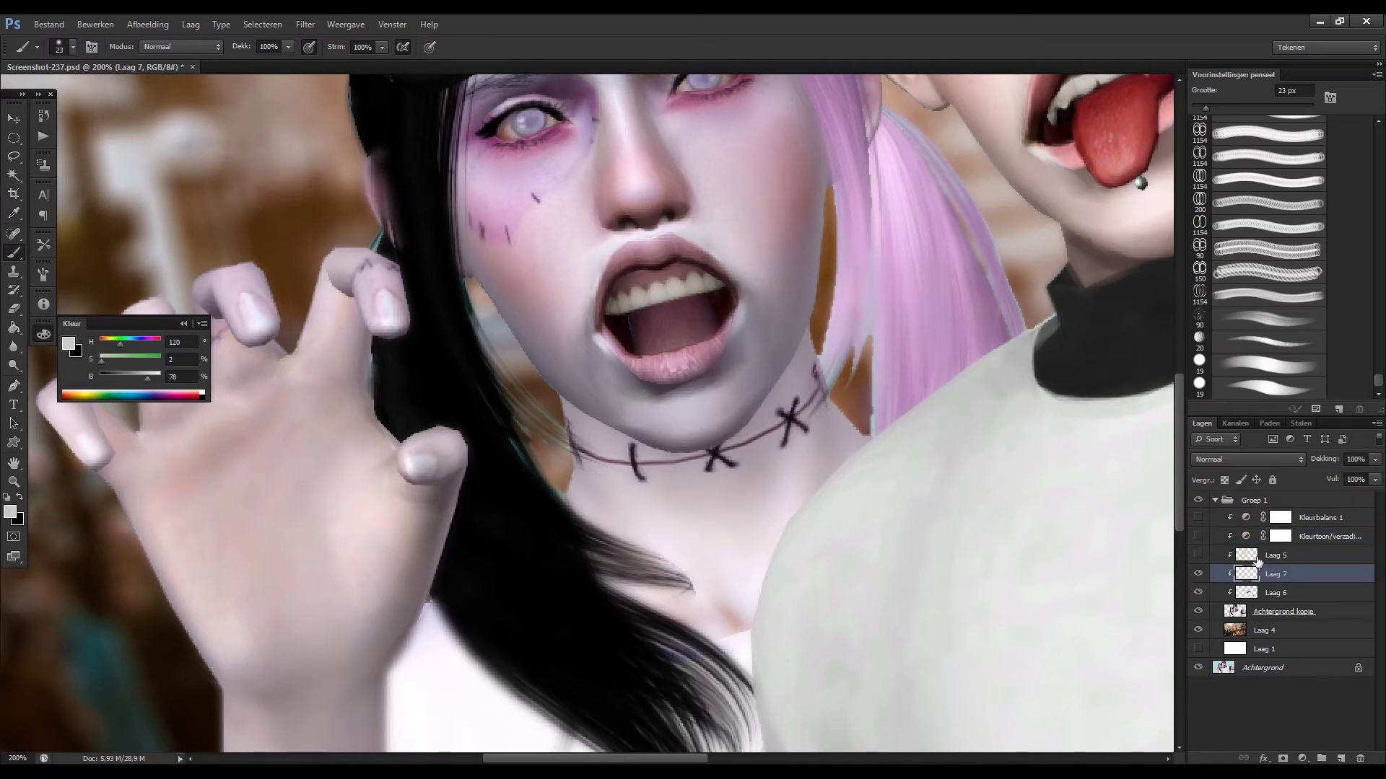
right_click(1272, 583)
key(Escape)
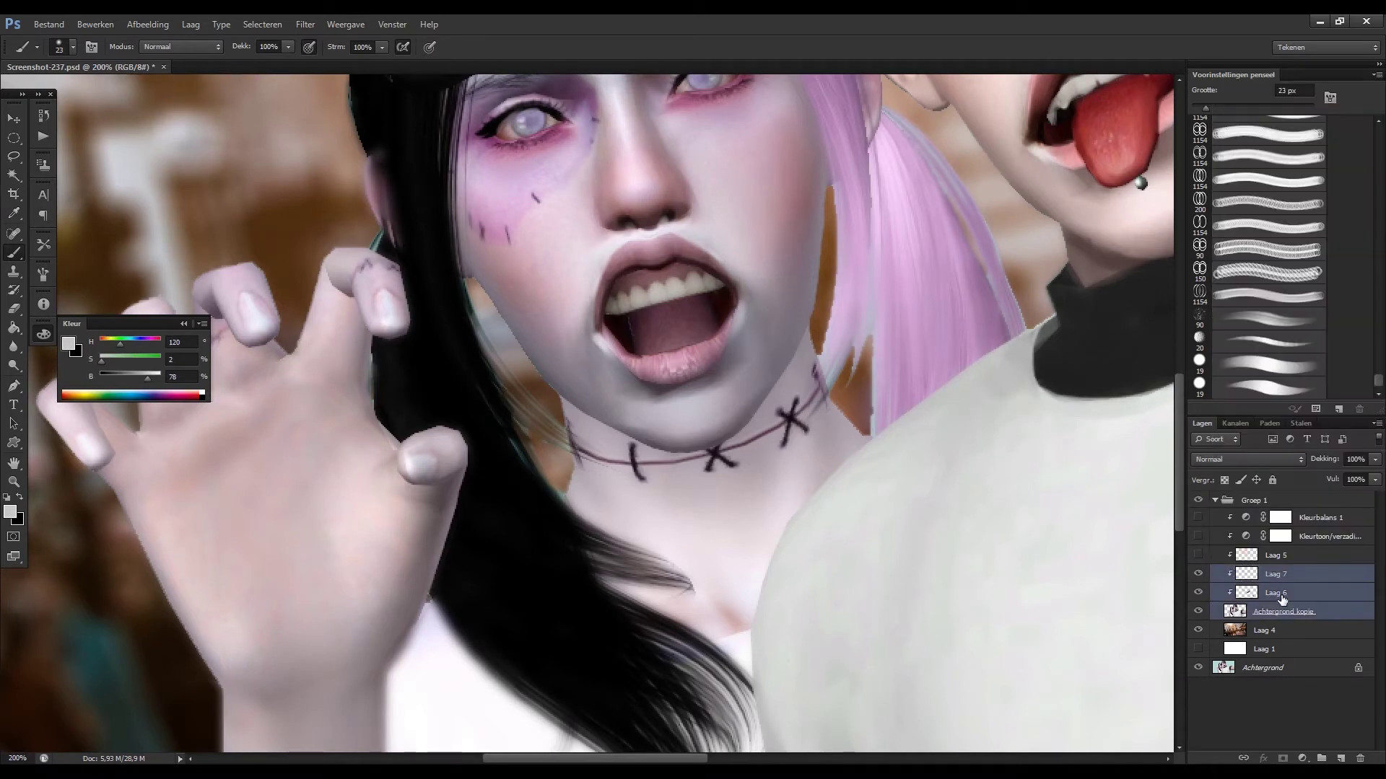
Group the selected lower layers into Groep 2 and release their clipping masks.
click(1285, 554)
right_click(1305, 541)
key(Escape)
key(ctrl+g)
right_click(1270, 556)
click(1264, 523)
click(1226, 573)
drag(1198, 518, 1198, 555)
drag(1063, 584, 1084, 491)
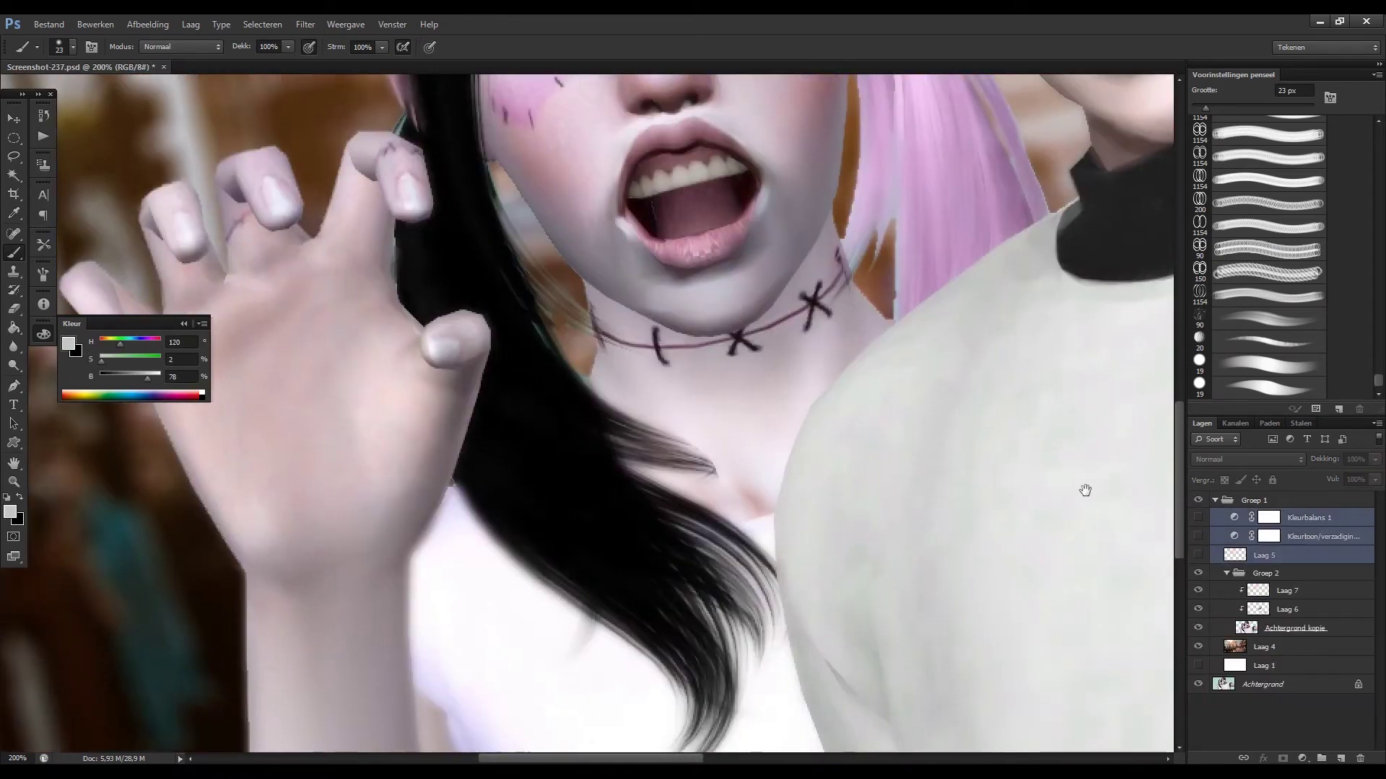
Duplicate Achtergrond kopie as Achtergrond kopie 2, merge Laag 6 down, and re-clip the adjustments.
right_click(1239, 593)
click(1292, 628)
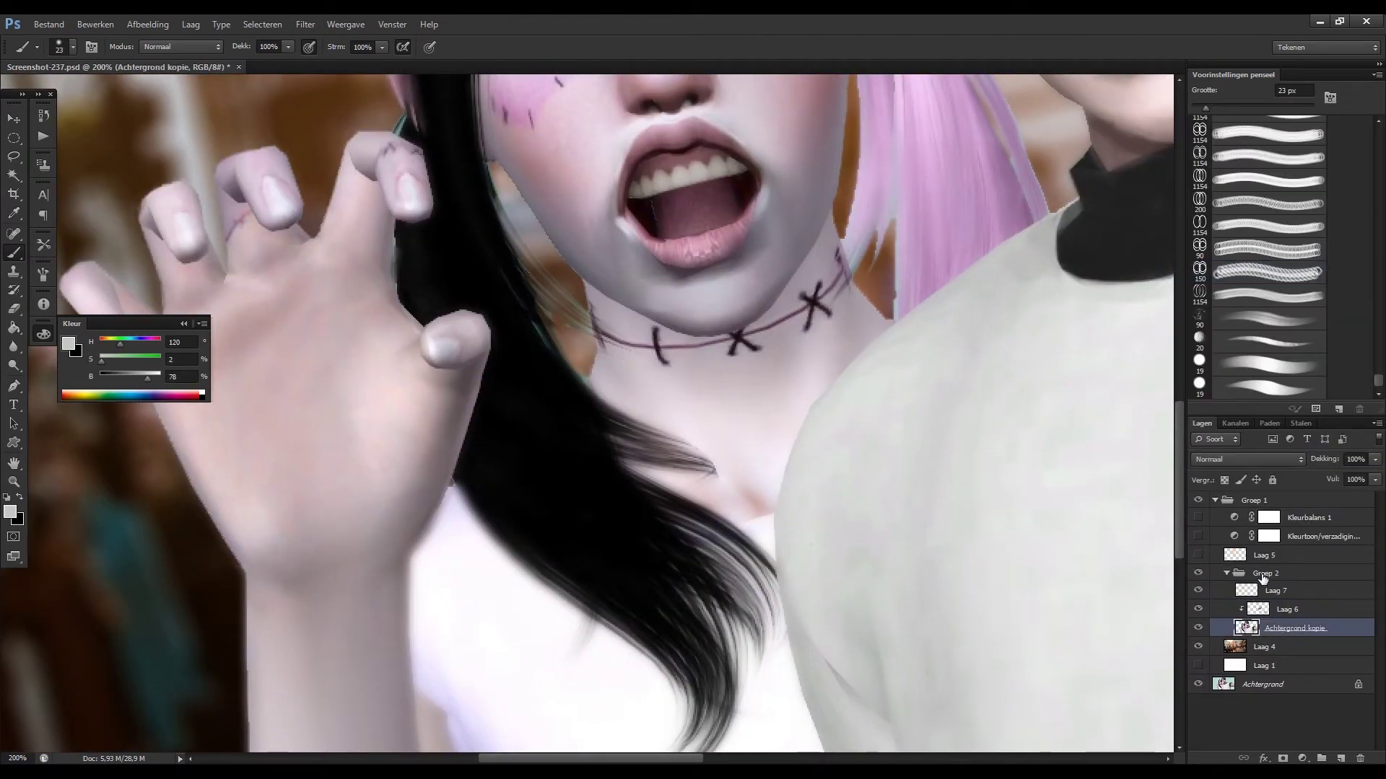
right_click(1292, 628)
click(1241, 144)
click(814, 248)
click(1272, 605)
key(ctrl+e)
right_click(1270, 555)
click(1227, 121)
click(1263, 573)
scroll(577, 361, up, 4)
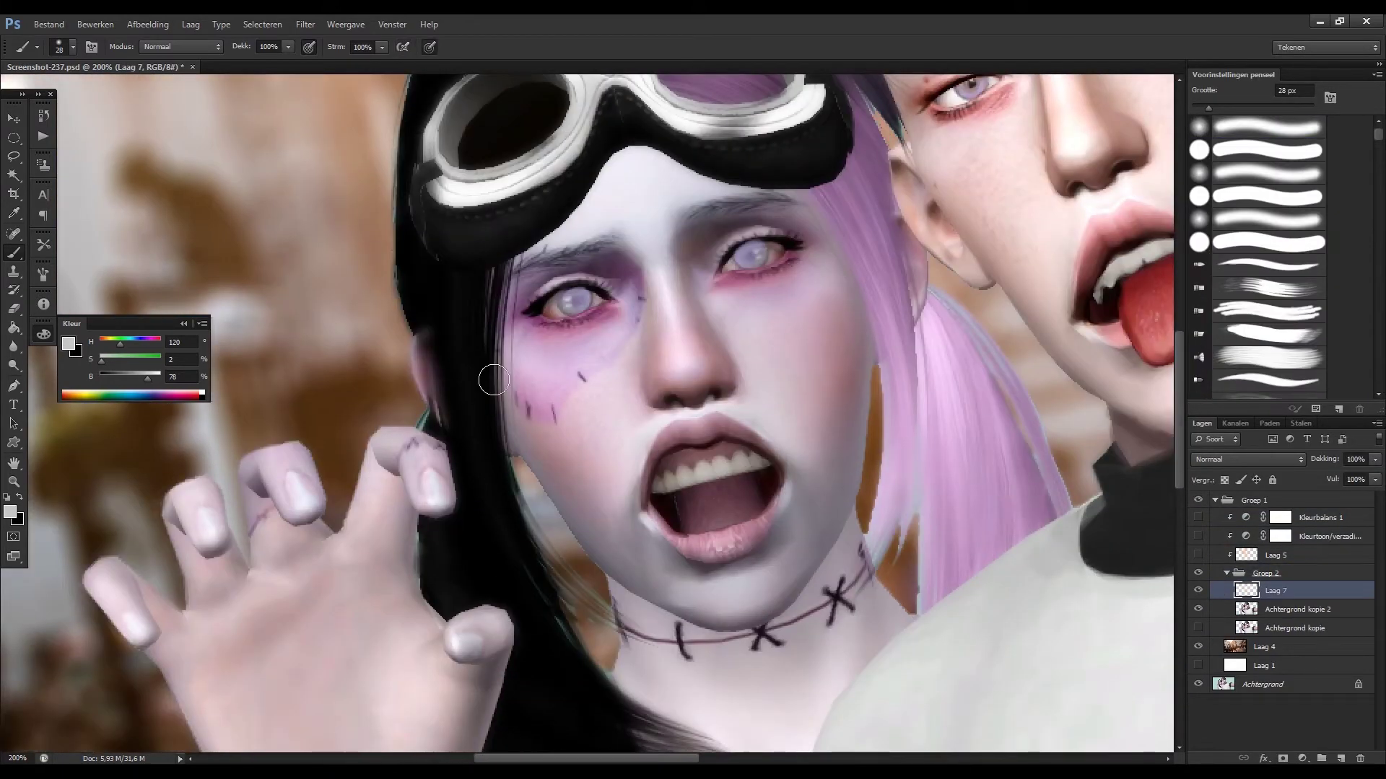
Sample near-black from the hair and paint a thin 4 px line along its edge.
scroll(493, 380, down, 3)
alt+click(476, 303)
key(bracketleft)
key(bracketleft)
key(bracketleft)
mouse_move(552, 494)
mouse_down()
mouse_move(574, 561)
mouse_move(544, 523)
mouse_up()
scroll(543, 163, up, 3)
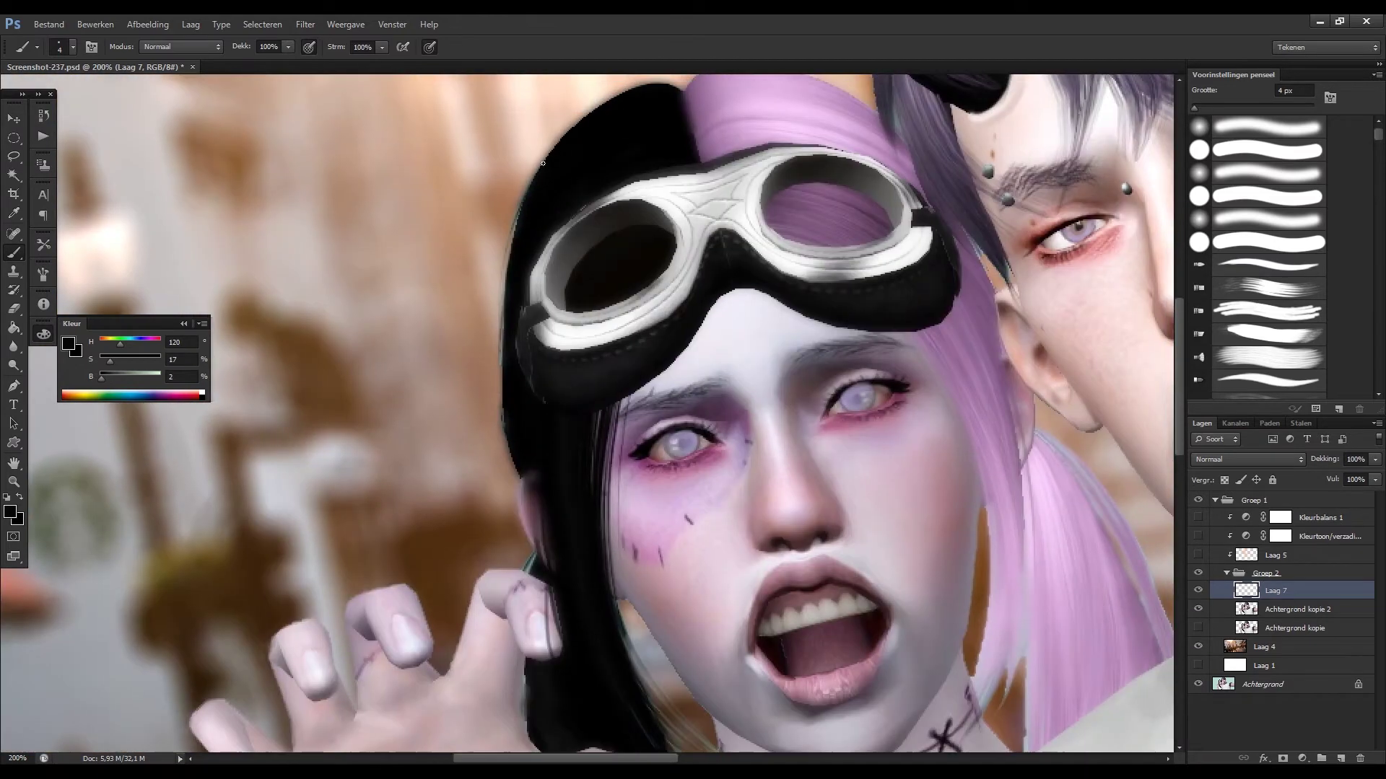
drag(510, 249, 504, 295)
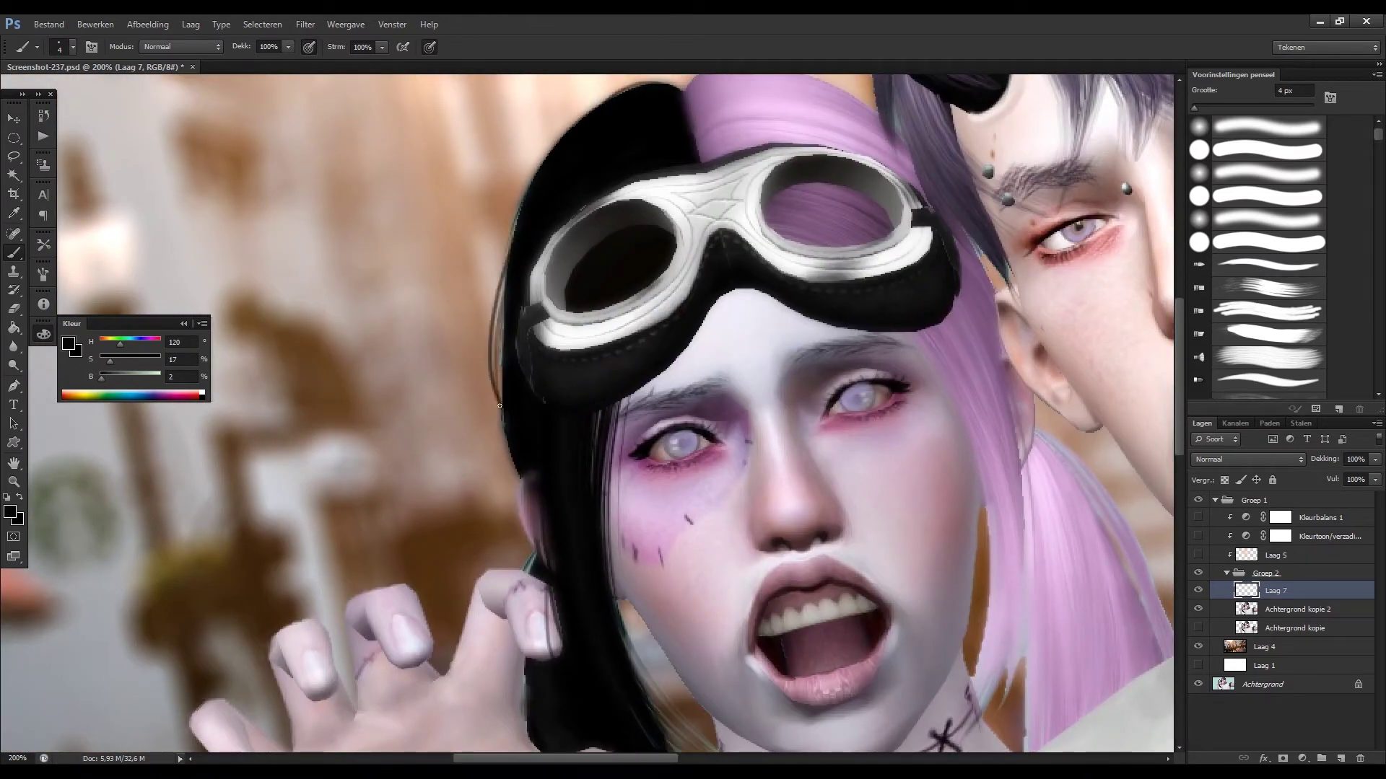
With a 17 px brush, fill the gap between hair and cheek and darken the jawline.
scroll(534, 375, down, 2)
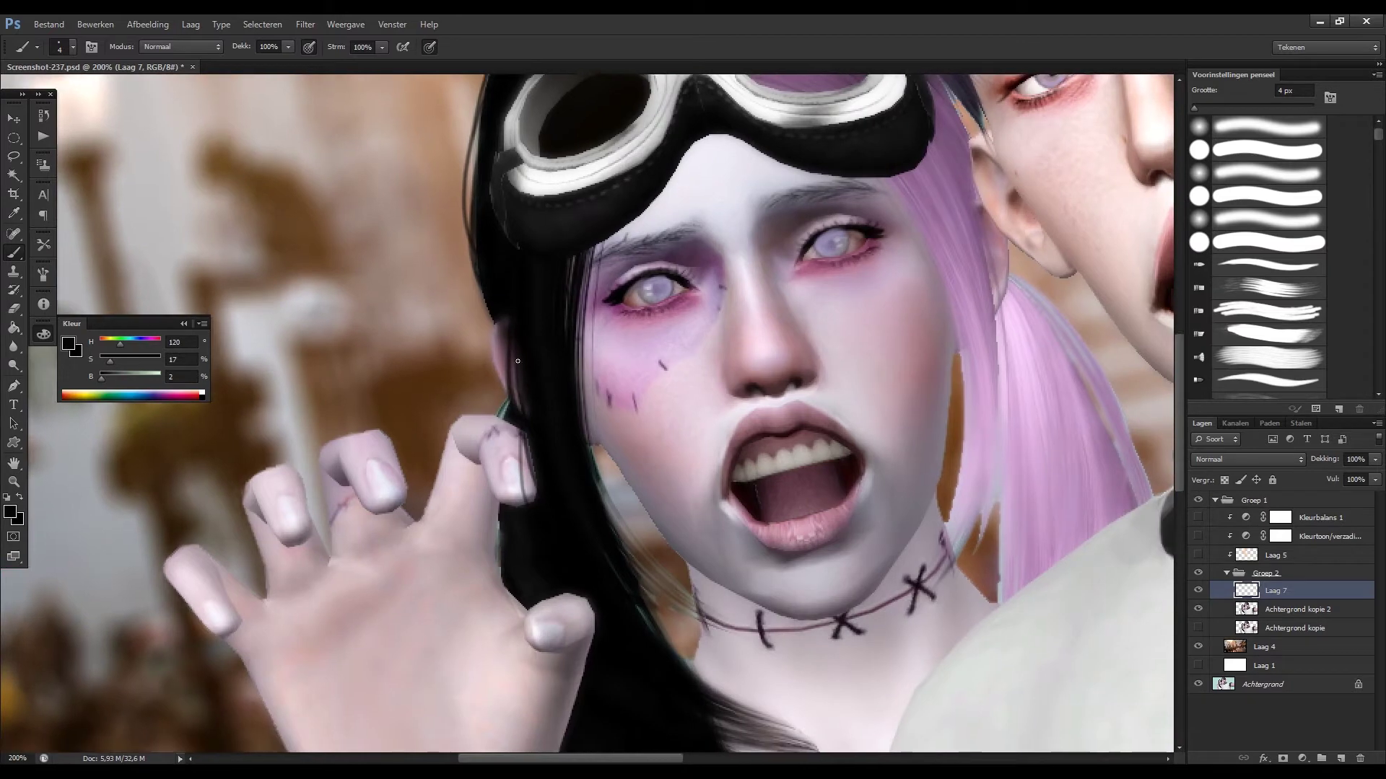
scroll(549, 332, down, 2)
scroll(556, 303, down, 2)
key(bracketright)
key(bracketright)
key(bracketright)
drag(563, 216, 577, 329)
drag(639, 452, 552, 372)
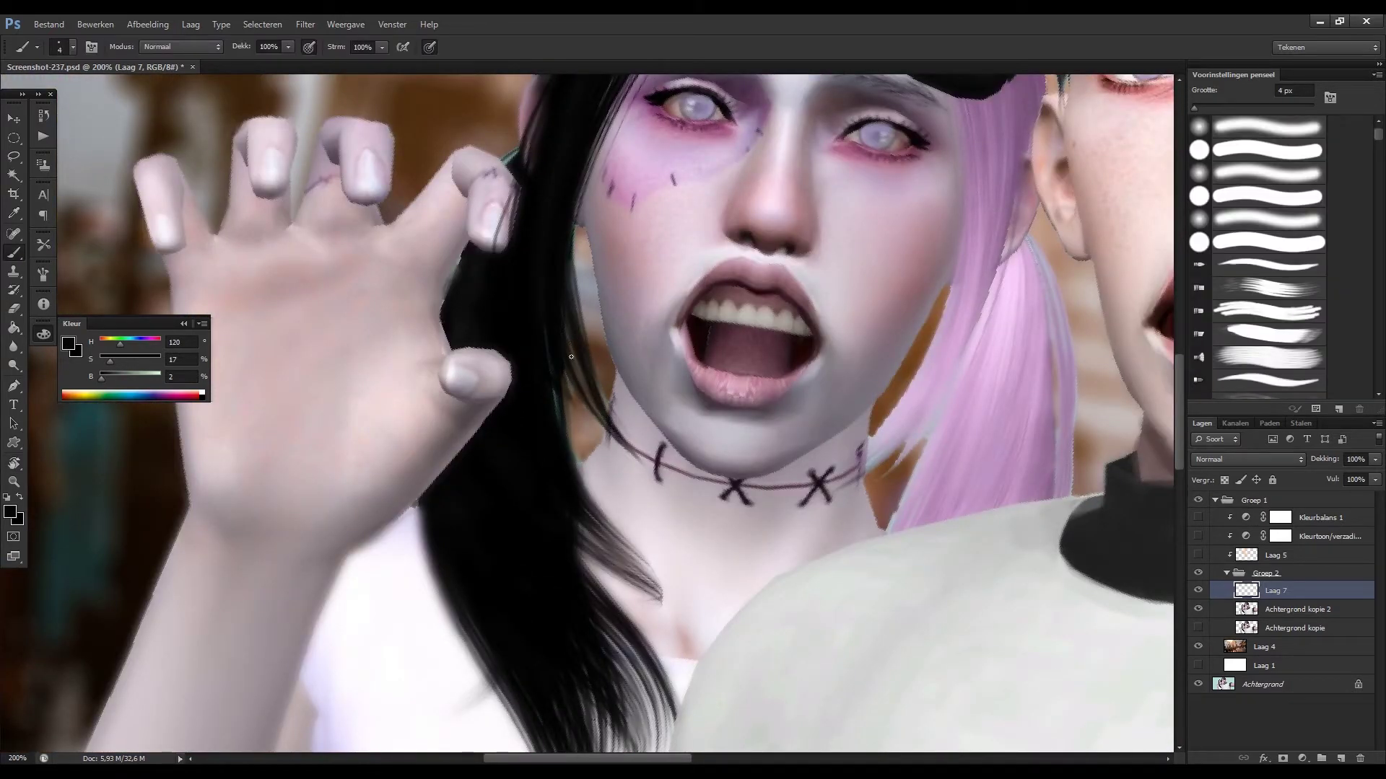
drag(606, 542, 668, 620)
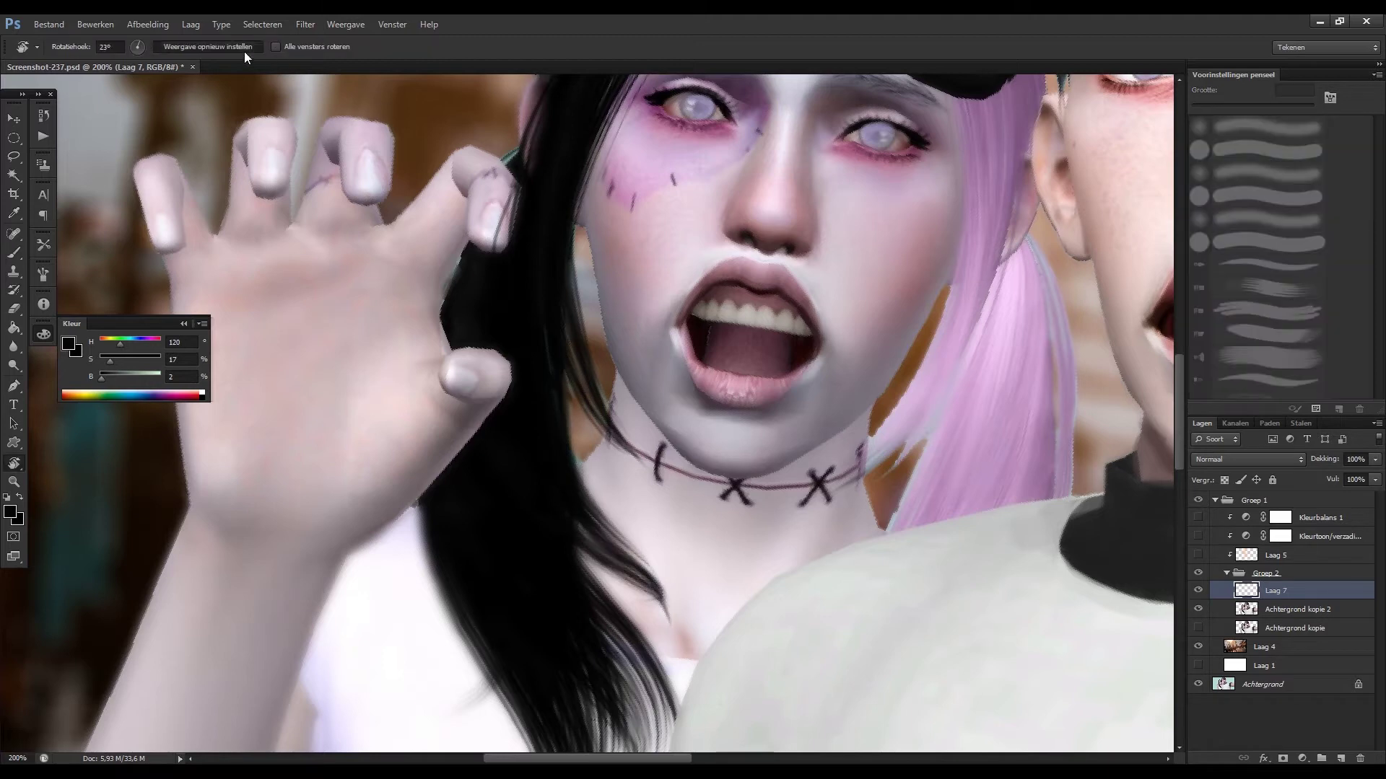
Reset the canvas rotation, resample black, and darken the lower tips of the hair.
drag(596, 464, 576, 461)
alt+click(575, 461)
alt+click(684, 529)
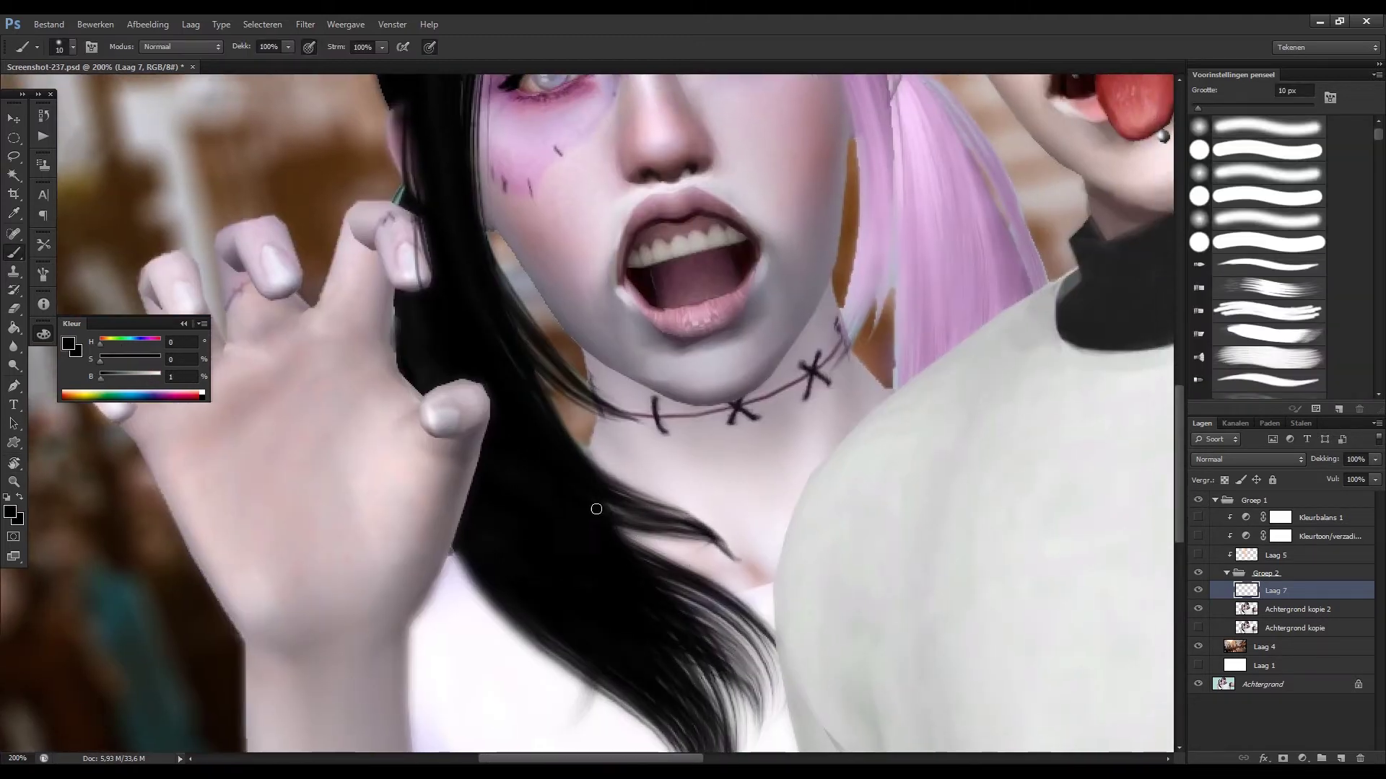
scroll(722, 548, down, 5)
drag(570, 433, 651, 480)
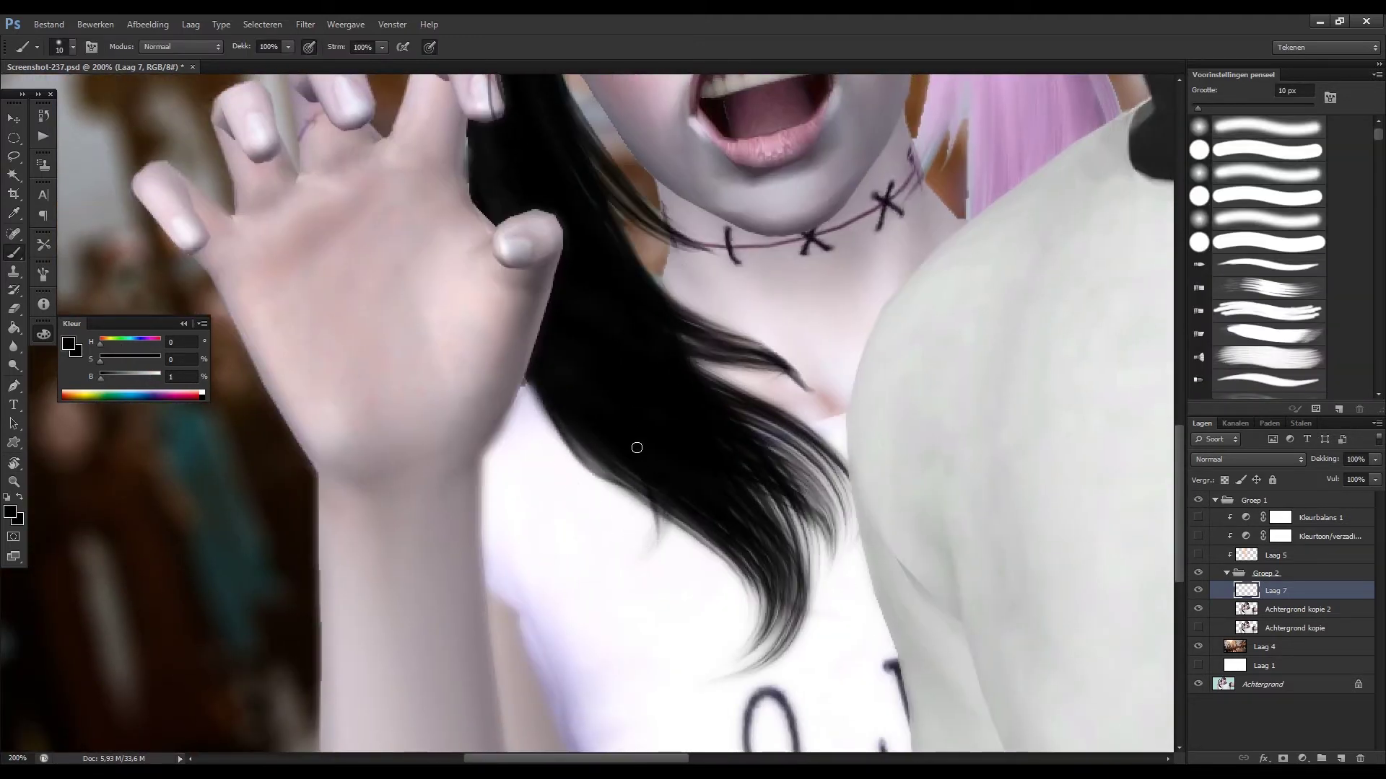
key(bracketright)
key(bracketright)
key(bracketright)
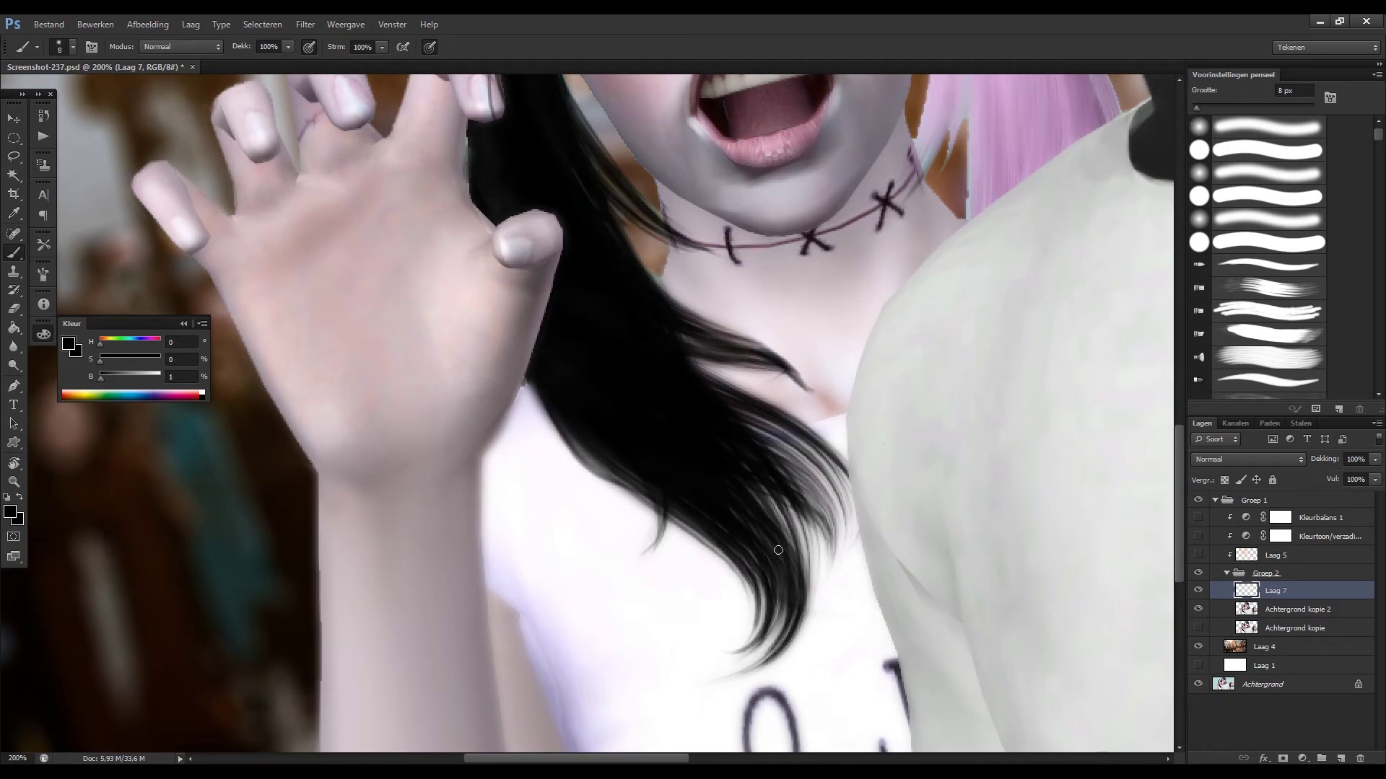
Mirror the view, pan to the girl's face, and sample lavender with a 4 px brush.
key(ctrl+shift+h)
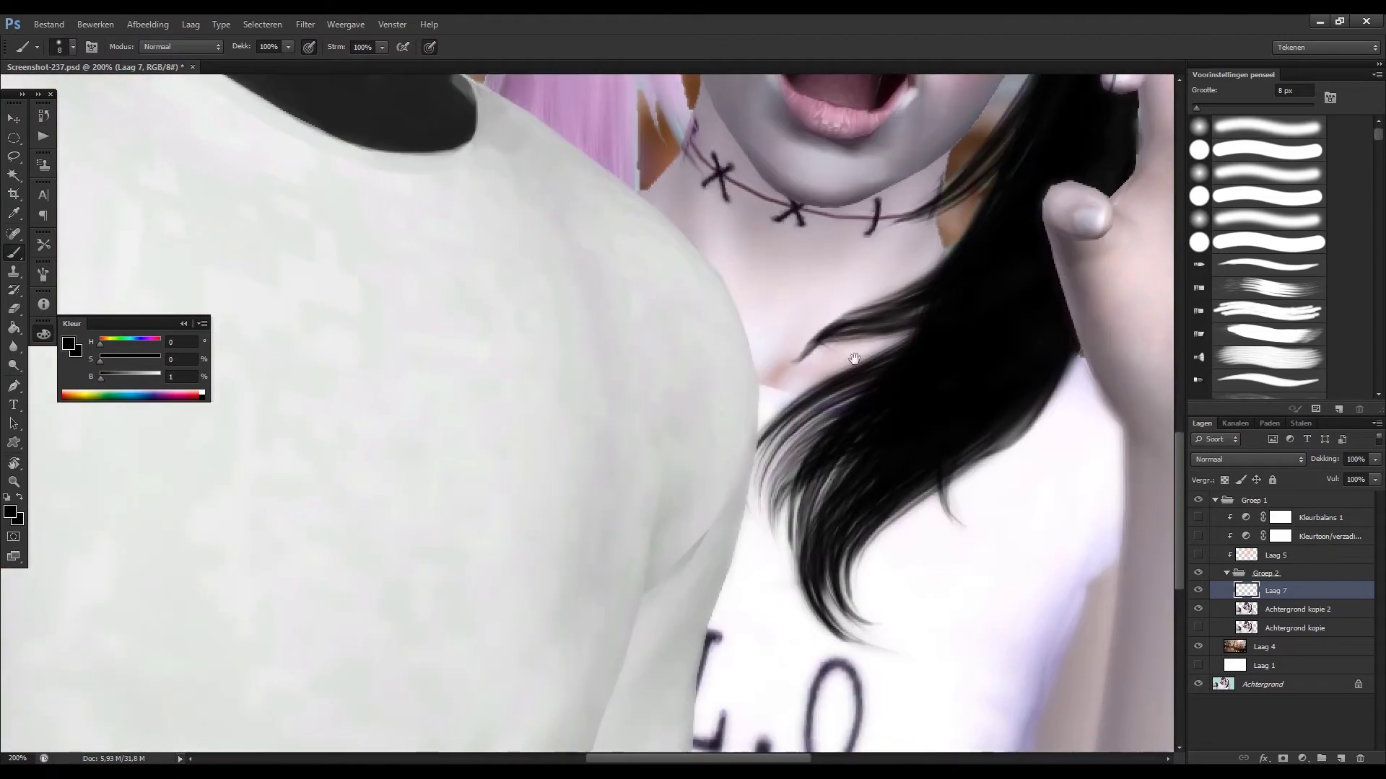
alt+click(808, 346)
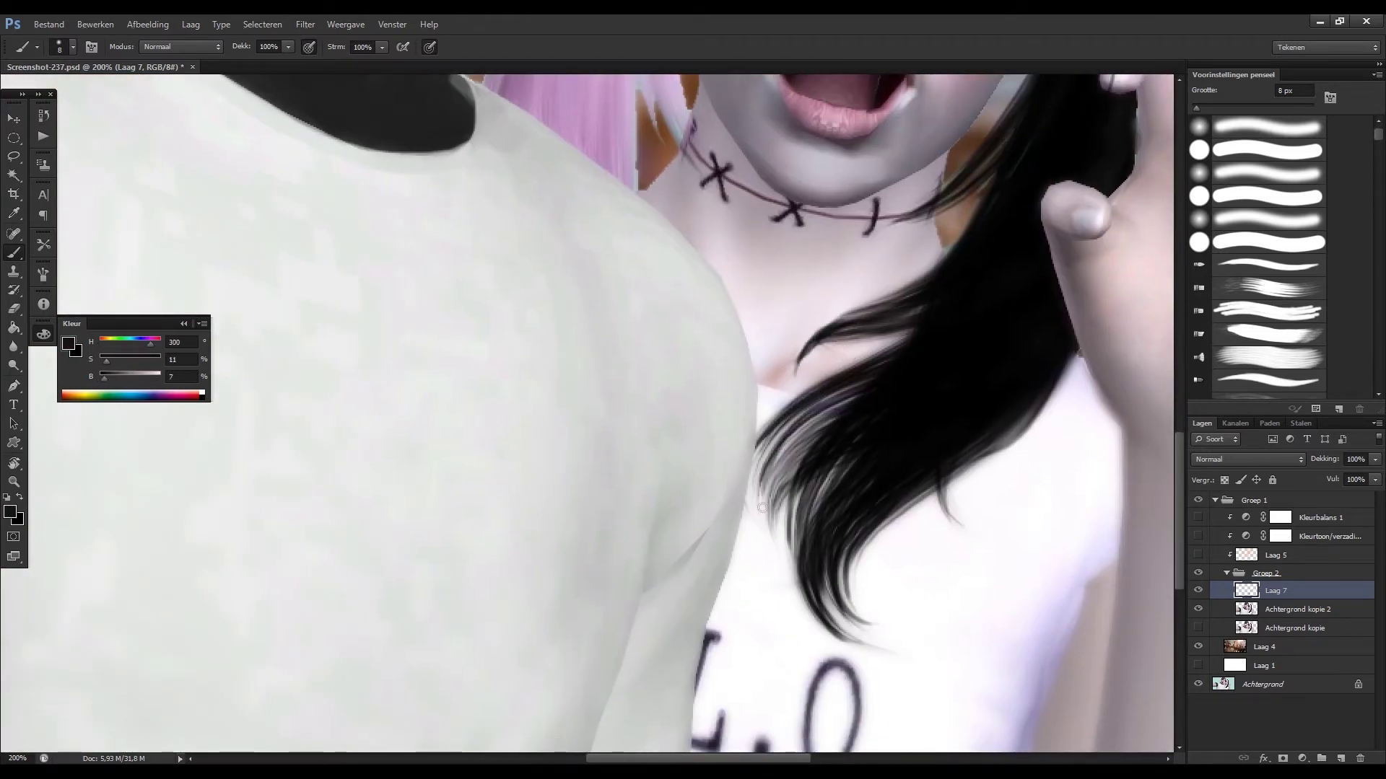
alt+click(790, 491)
drag(812, 480, 657, 690)
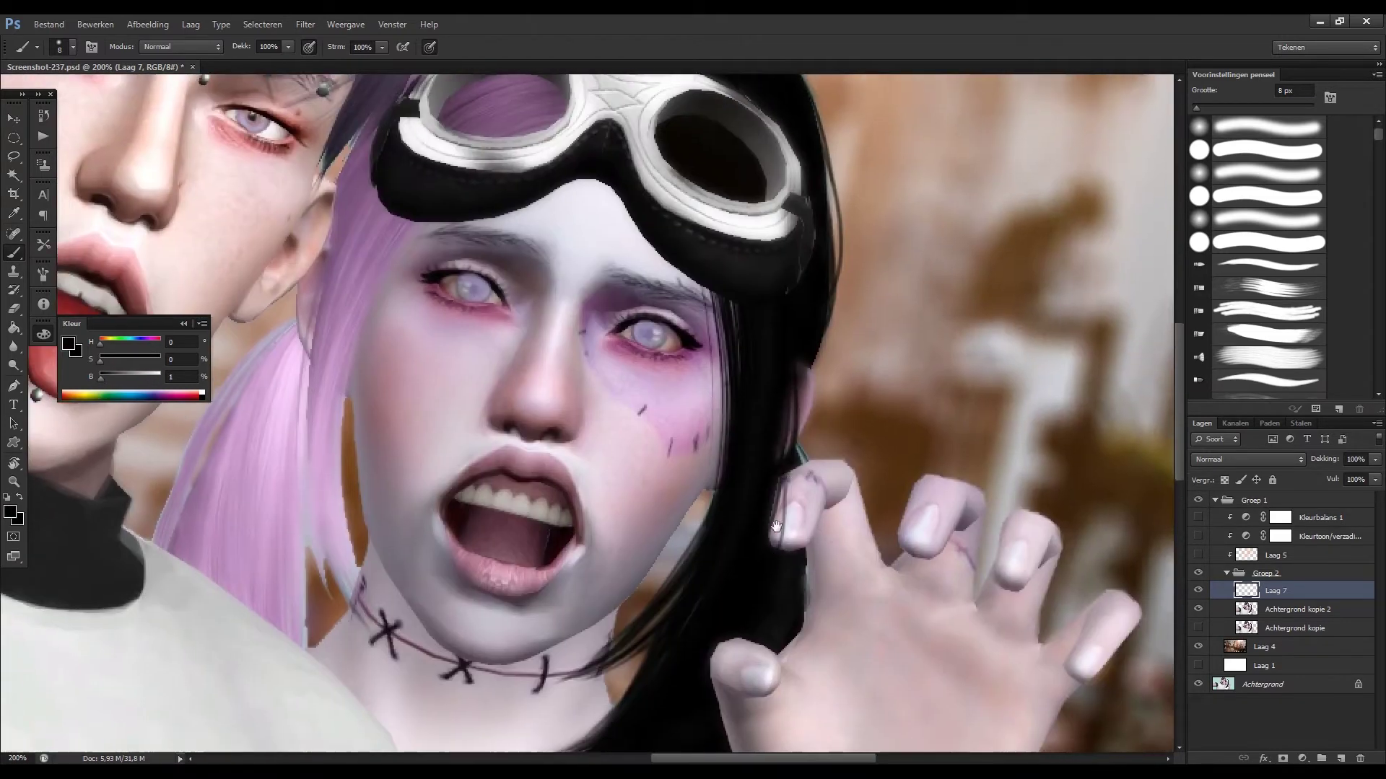
mouse_move(986, 244)
mouse_down()
mouse_move(787, 484)
mouse_move(917, 706)
mouse_up()
drag(794, 751, 692, 432)
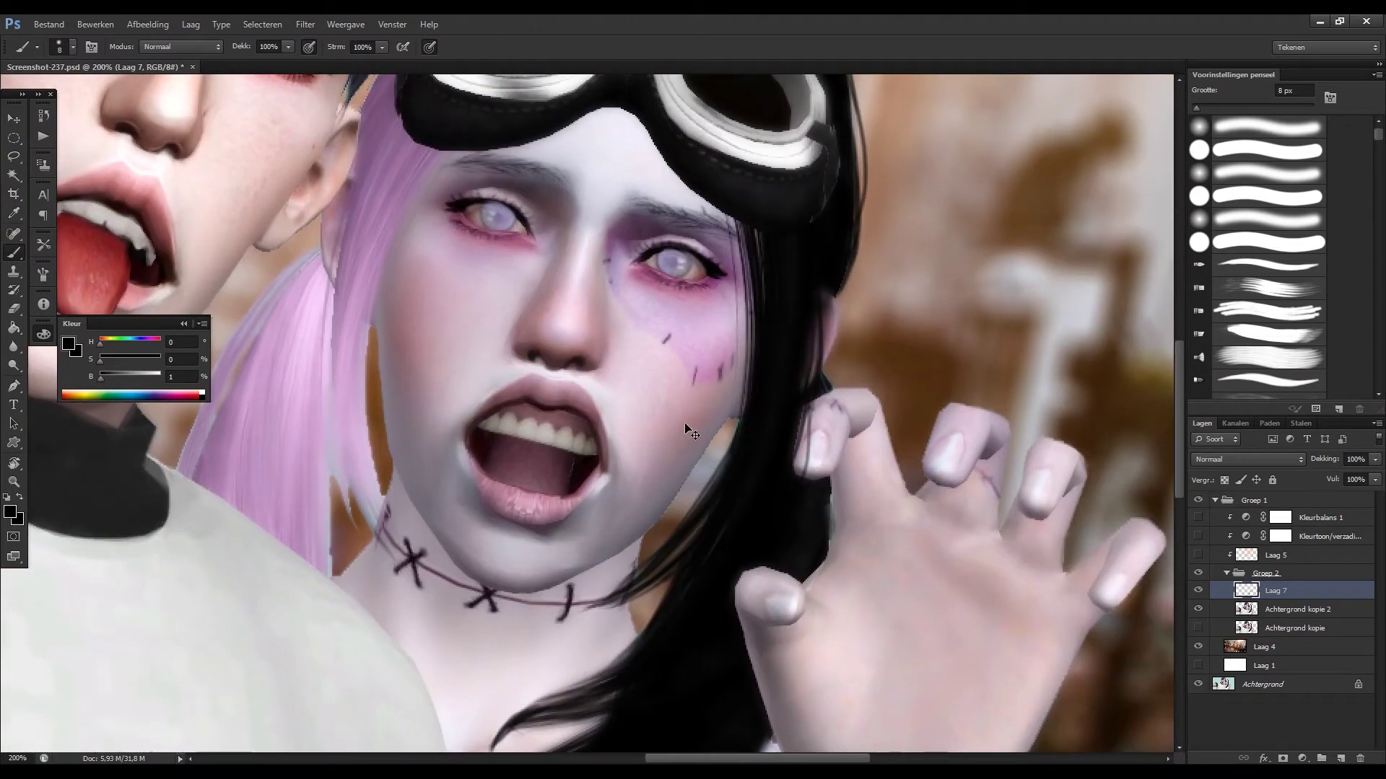
key(ctrl+shift+h)
mouse_move(729, 310)
mouse_down()
mouse_move(700, 355)
mouse_move(722, 210)
mouse_up()
alt+click(700, 356)
key(bracketleft)
key(bracketleft)
key(bracketleft)
Paint light lavender strokes along the pink hair edge with a 5 px brush.
alt+click(743, 461)
key(bracketright)
key(bracketright)
key(bracketright)
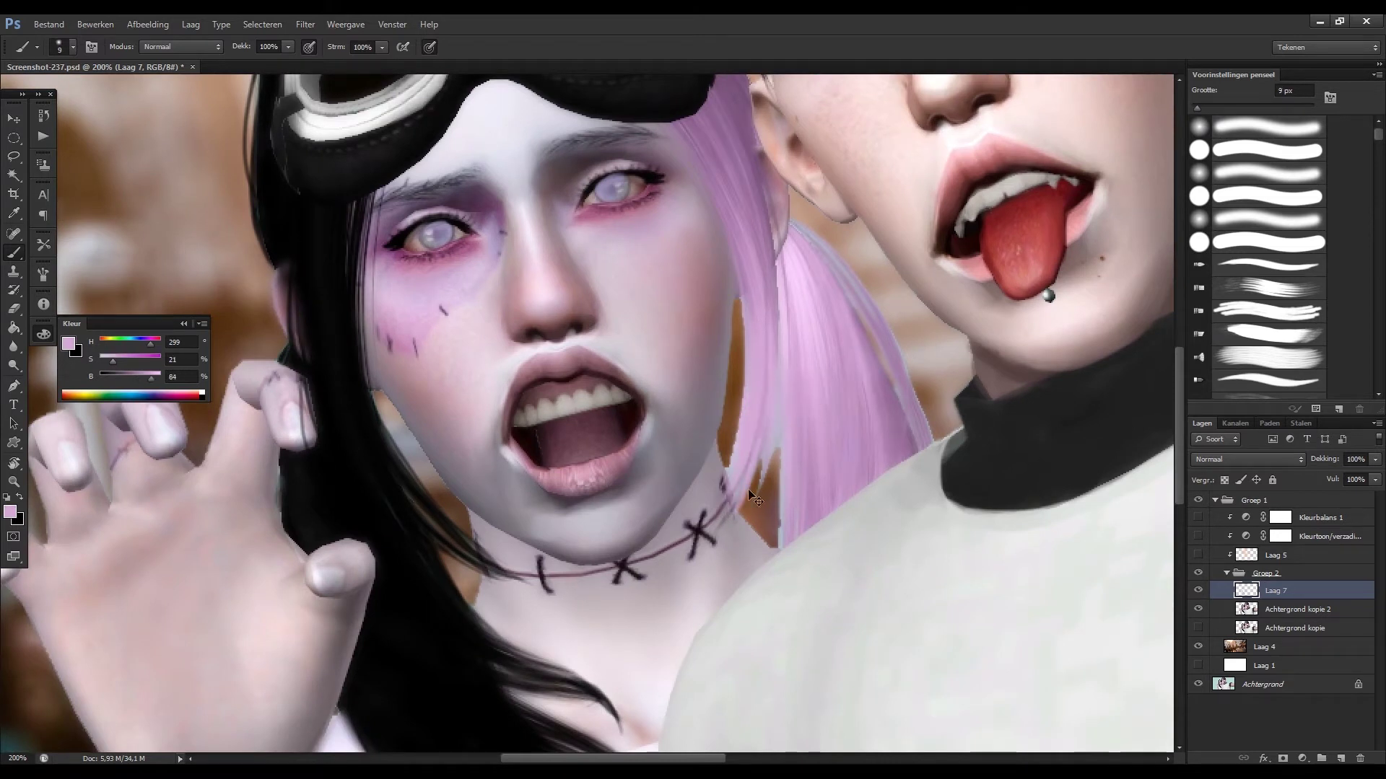
key(bracketleft)
key(bracketleft)
key(bracketleft)
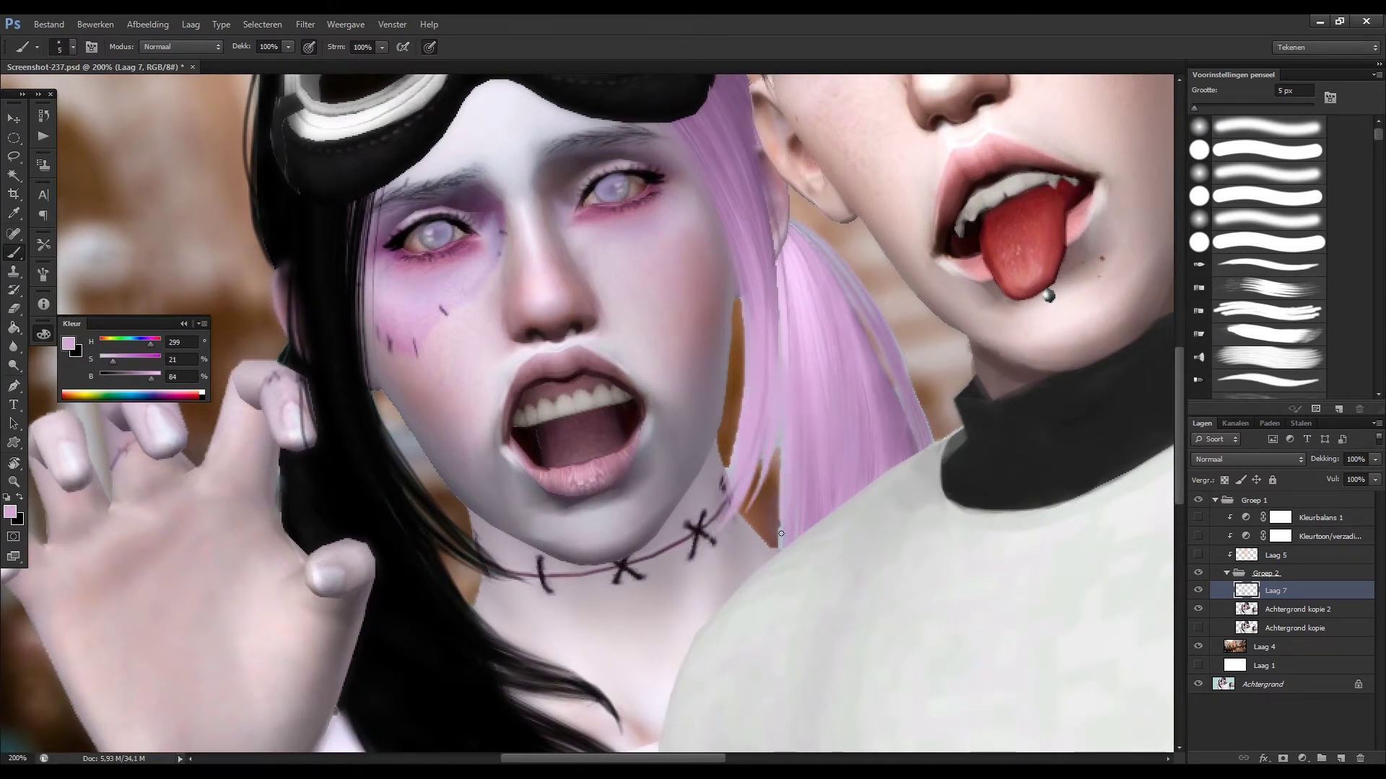
drag(778, 347, 785, 368)
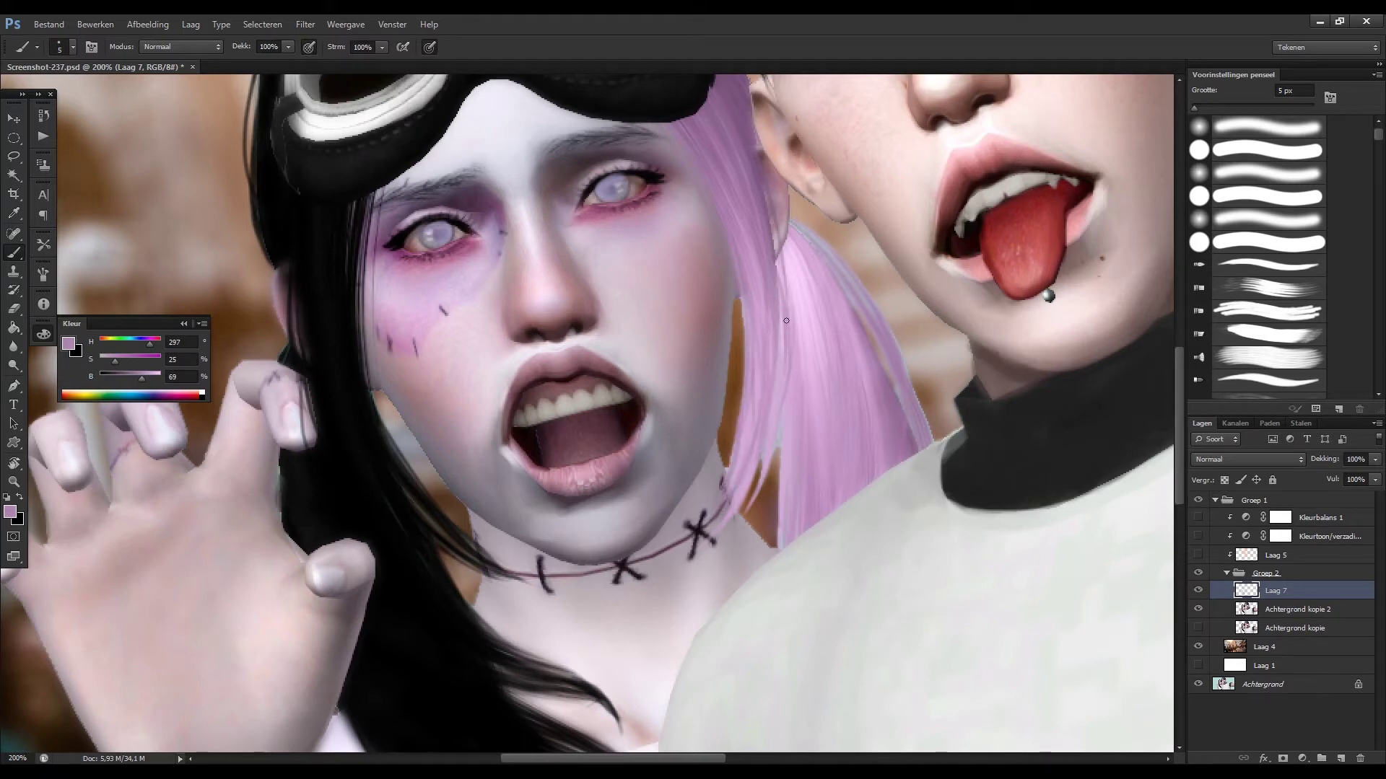
key(ctrl+shift+h)
alt+click(548, 404)
drag(555, 473, 559, 570)
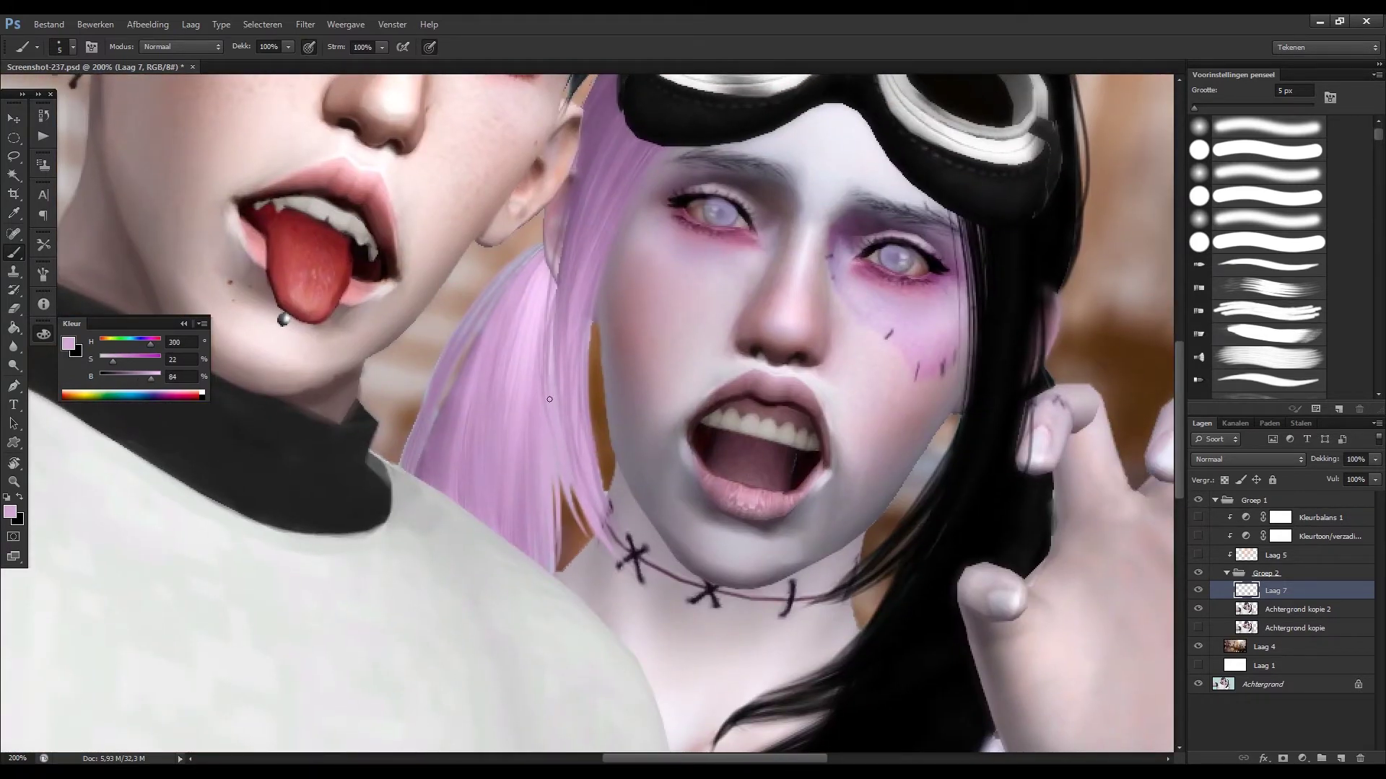
Paint darker lavender strokes down the hair's left edge, then zoom toward the boy's face.
alt+click(603, 206)
drag(538, 249, 416, 430)
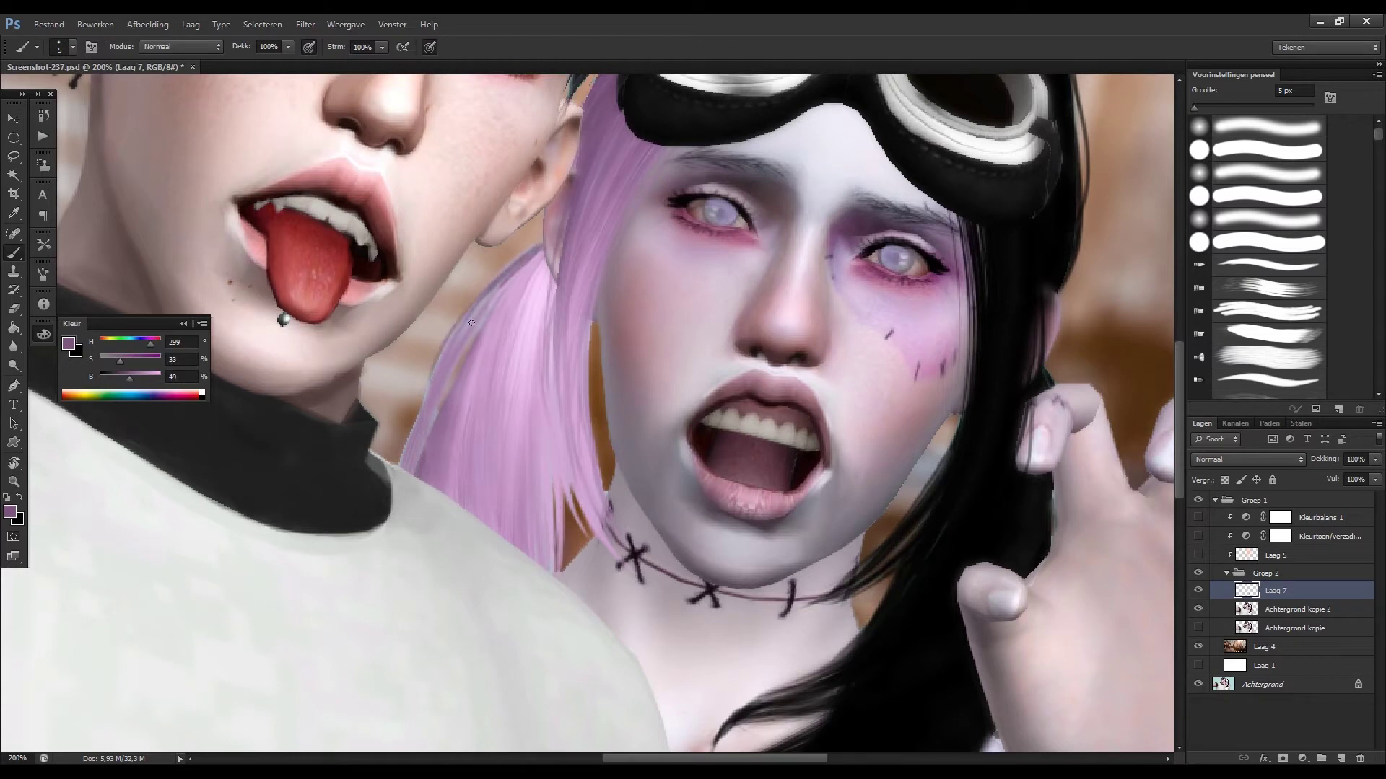
drag(463, 382, 457, 391)
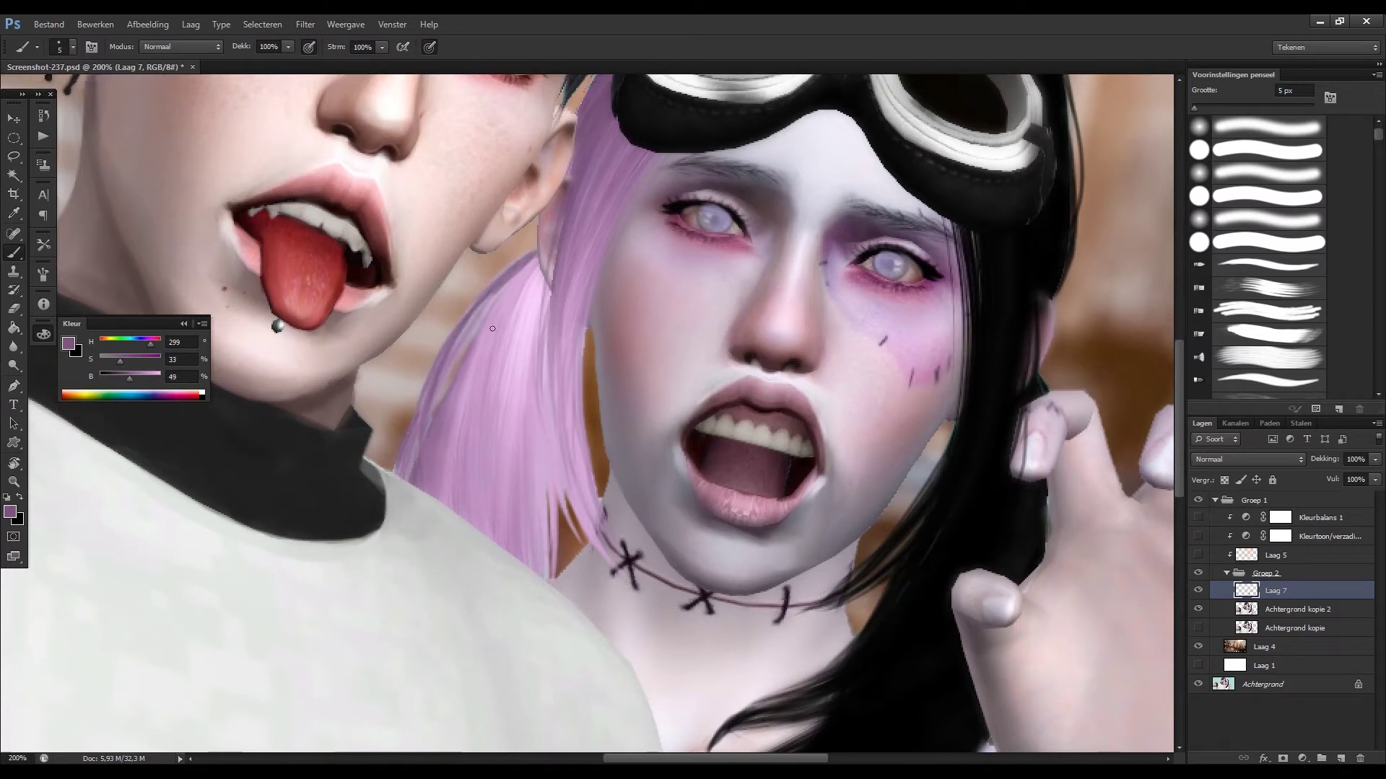
alt+click(588, 163)
drag(556, 242, 545, 365)
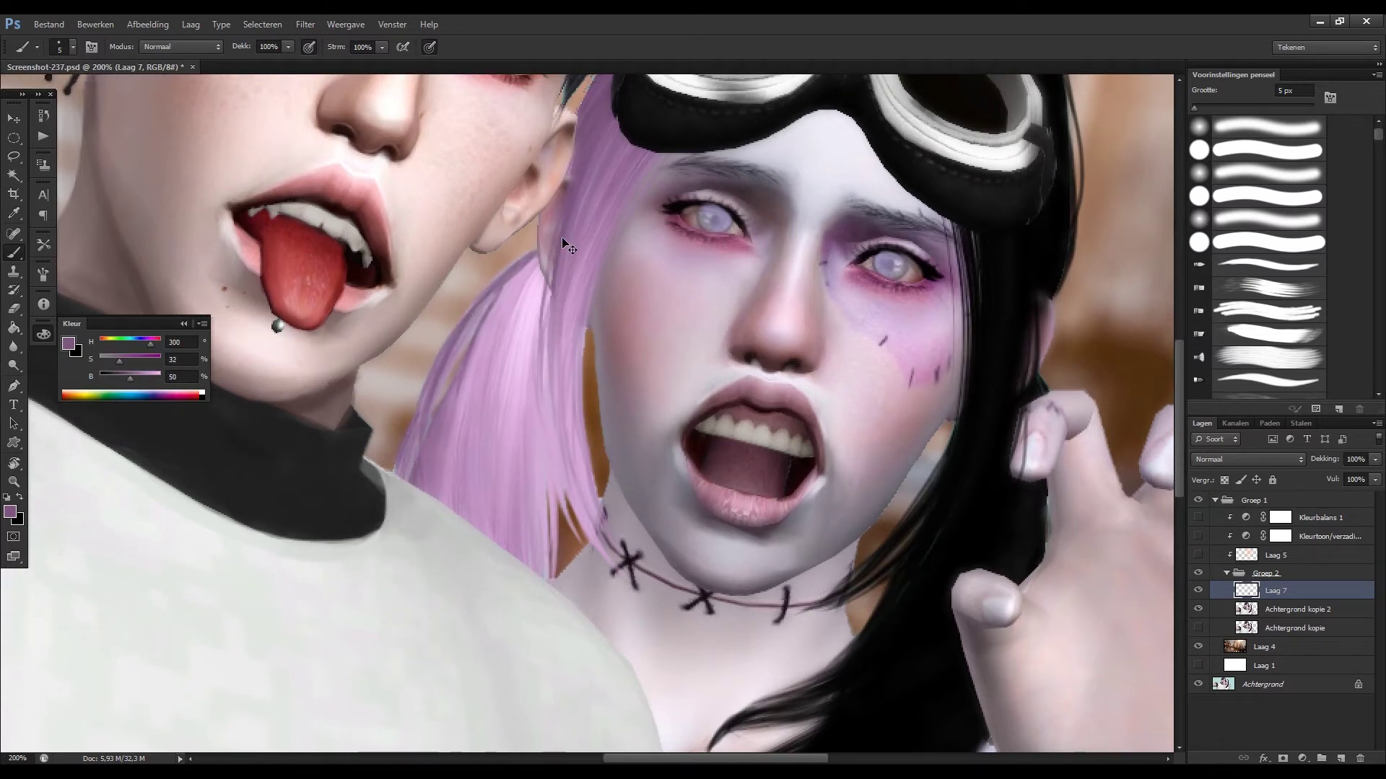
drag(506, 313, 657, 256)
scroll(534, 469, up, 2)
alt+click(480, 375)
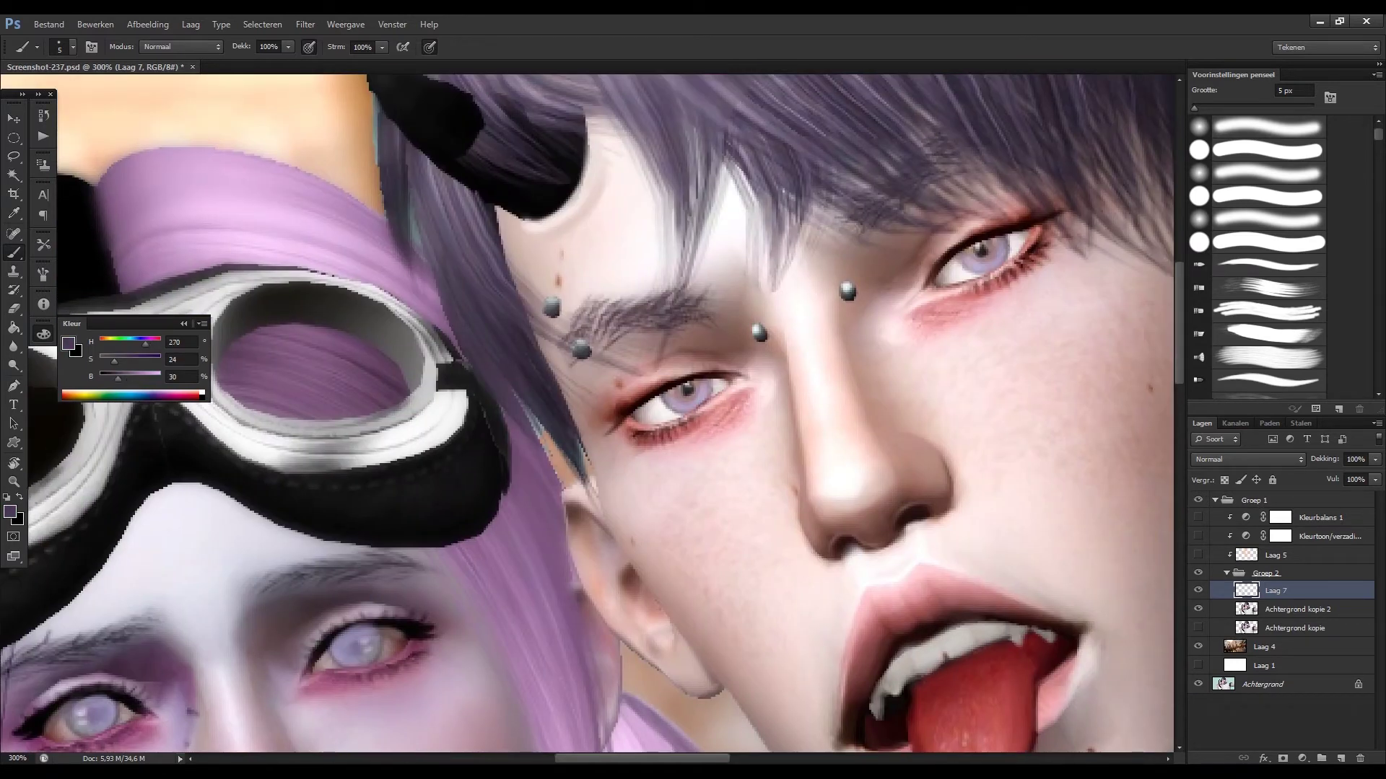
Sample hair and horn purples and paint a darker stroke along the man's hair edge.
alt+click(510, 436)
drag(556, 433, 543, 448)
scroll(433, 273, up, 1)
alt+click(434, 272)
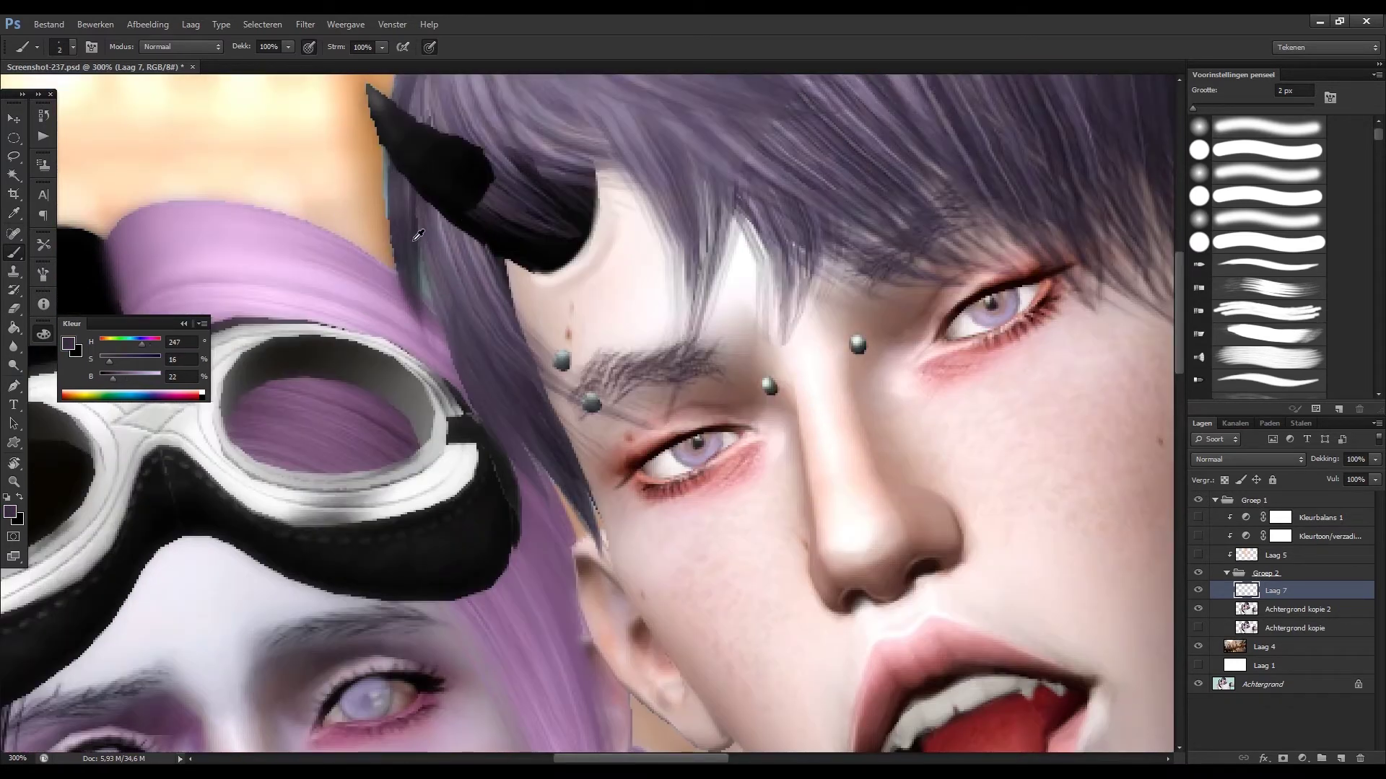
scroll(447, 366, down, 1)
key(ctrl+shift+h)
alt+click(679, 456)
key(ctrl+shift+h)
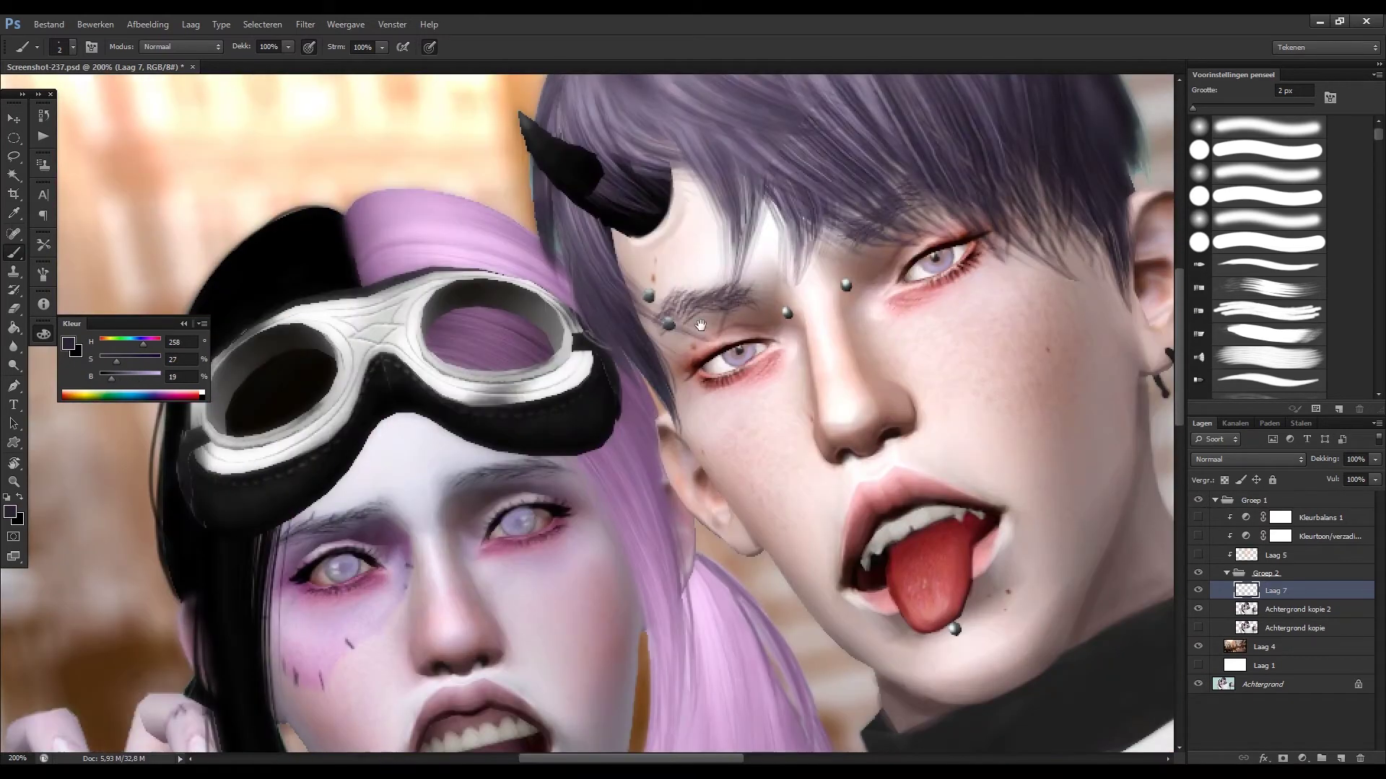
With a 1 px brush, darken the hair strands and hair edge beside the boy's horn.
drag(639, 388, 570, 533)
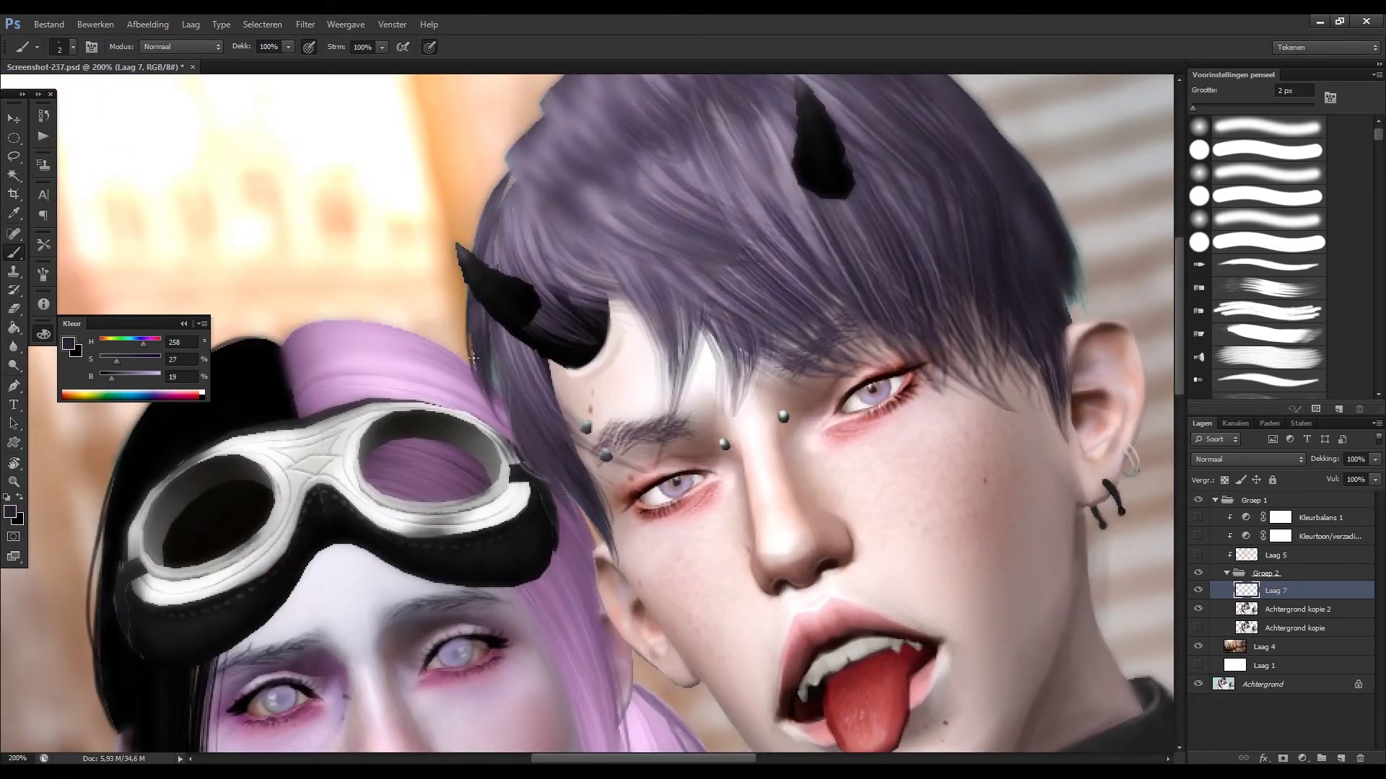
scroll(489, 393, up, 3)
key(bracketright)
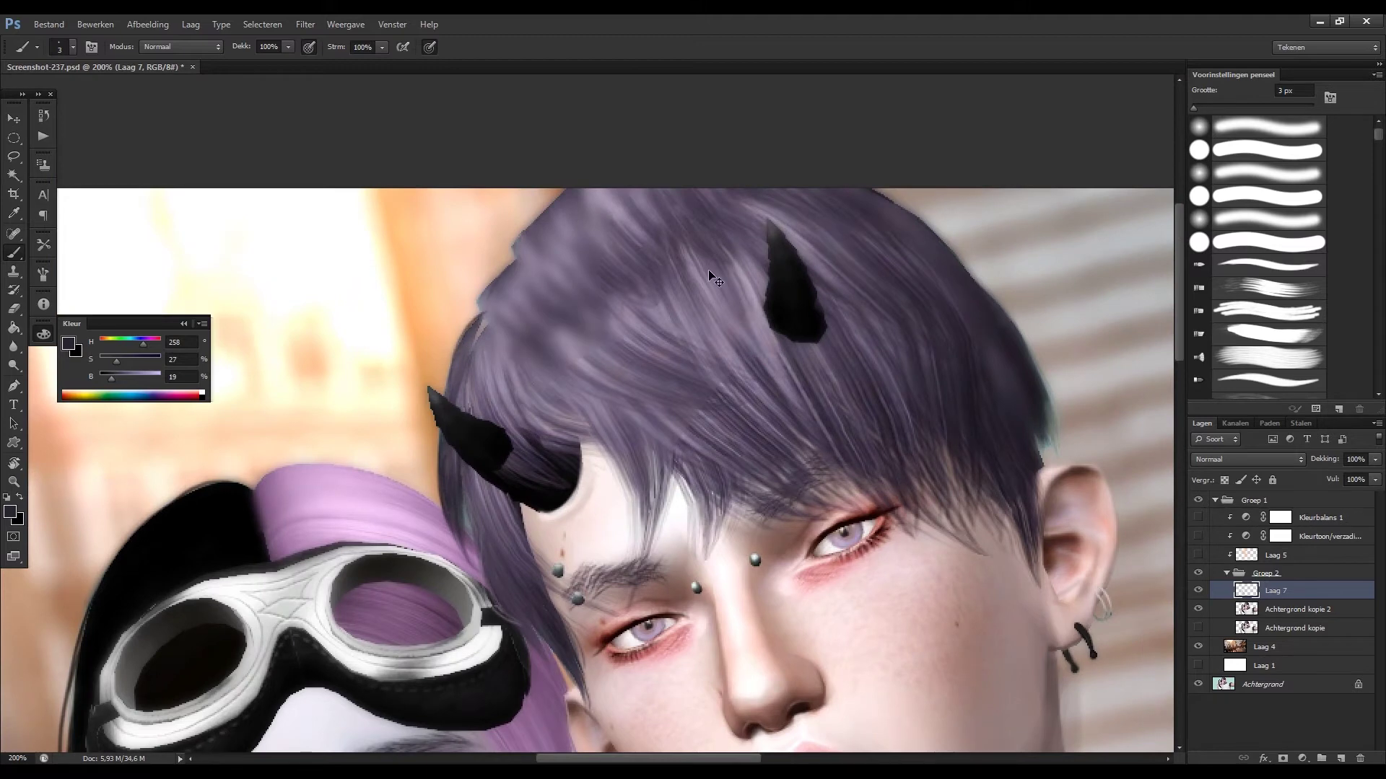
key(ctrl+shift+h)
key(bracketleft)
key(bracketleft)
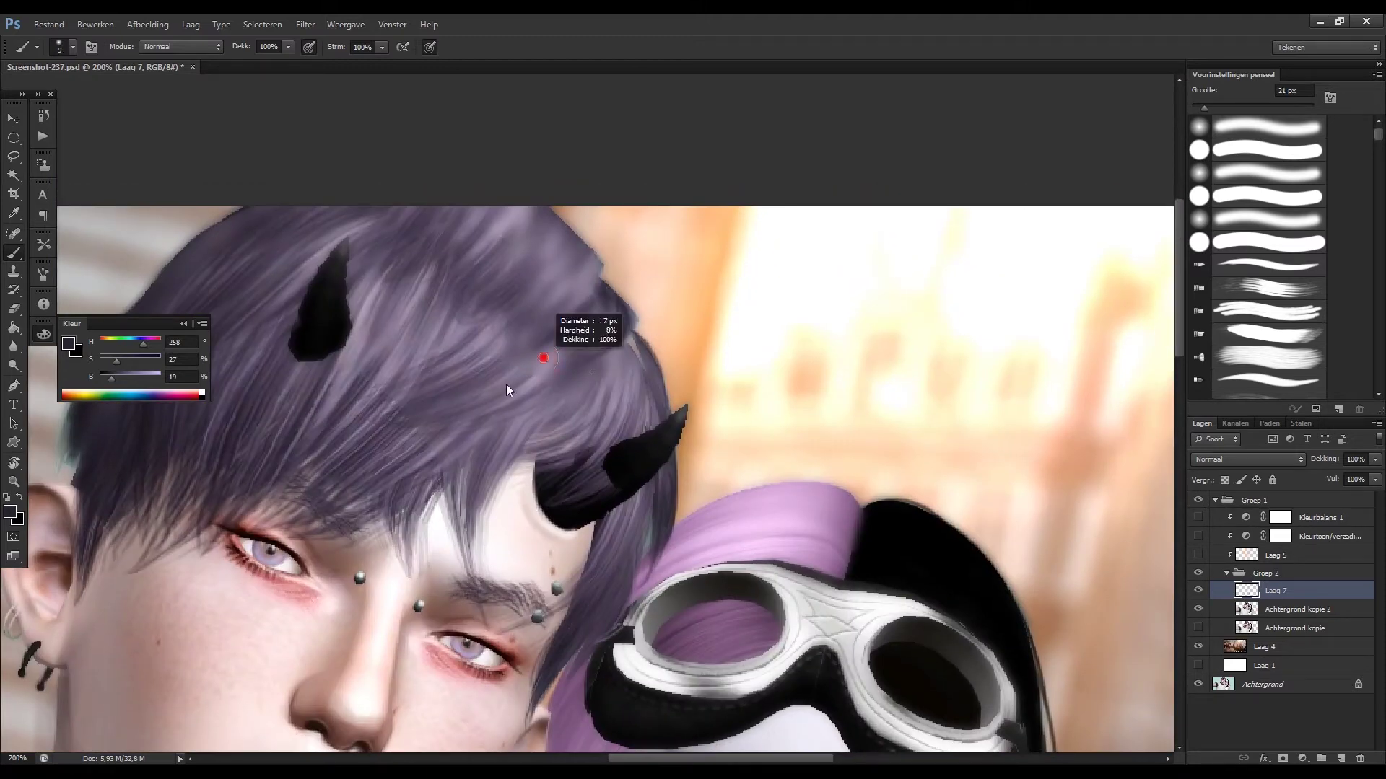
alt+click(601, 311)
alt+click(605, 305)
drag(506, 375, 599, 310)
drag(534, 394, 643, 324)
key(ctrl+shift+h)
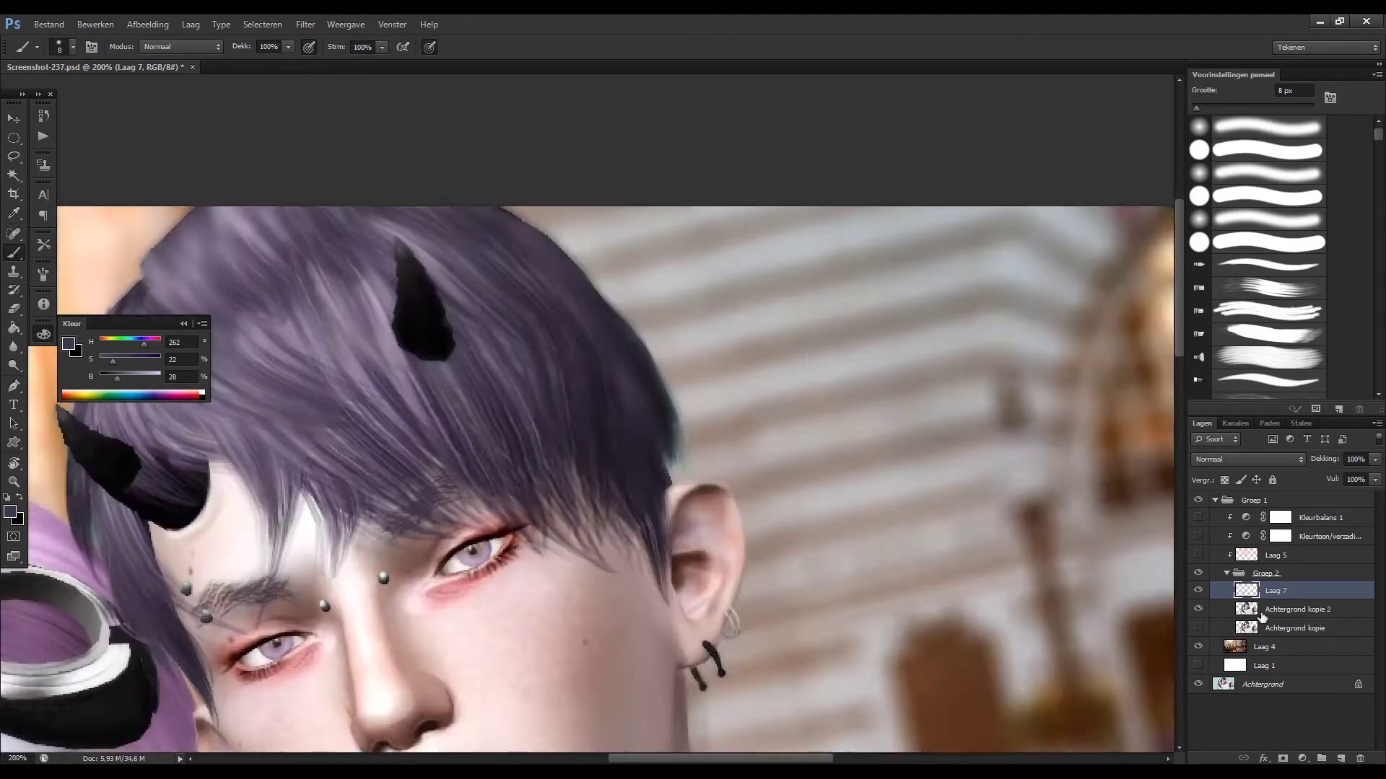
scroll(582, 278, left, 5)
Return to Laag 7 and paint purple hair strands over the upper horn.
key(alt+bracketleft)
key(e)
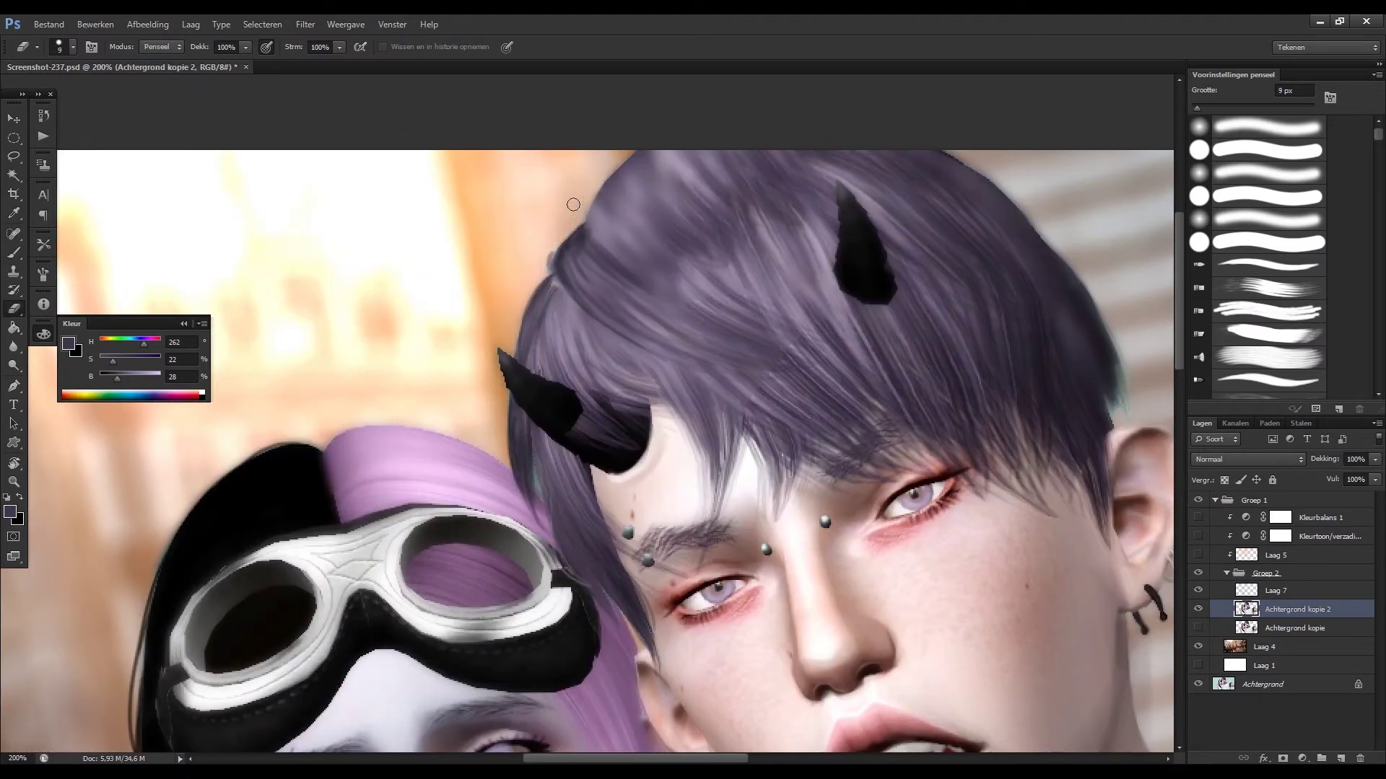
key(alt+bracketright)
alt+click(551, 284)
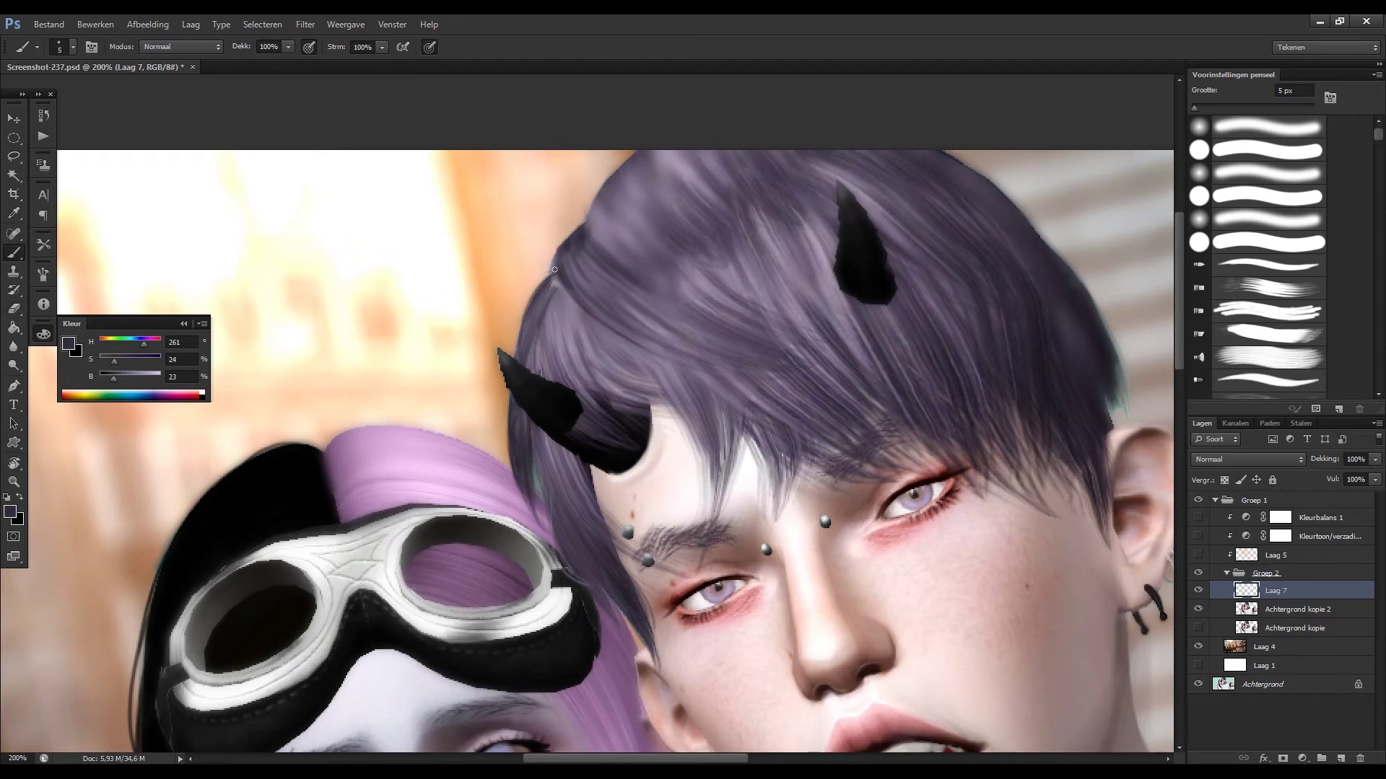
alt+click(617, 333)
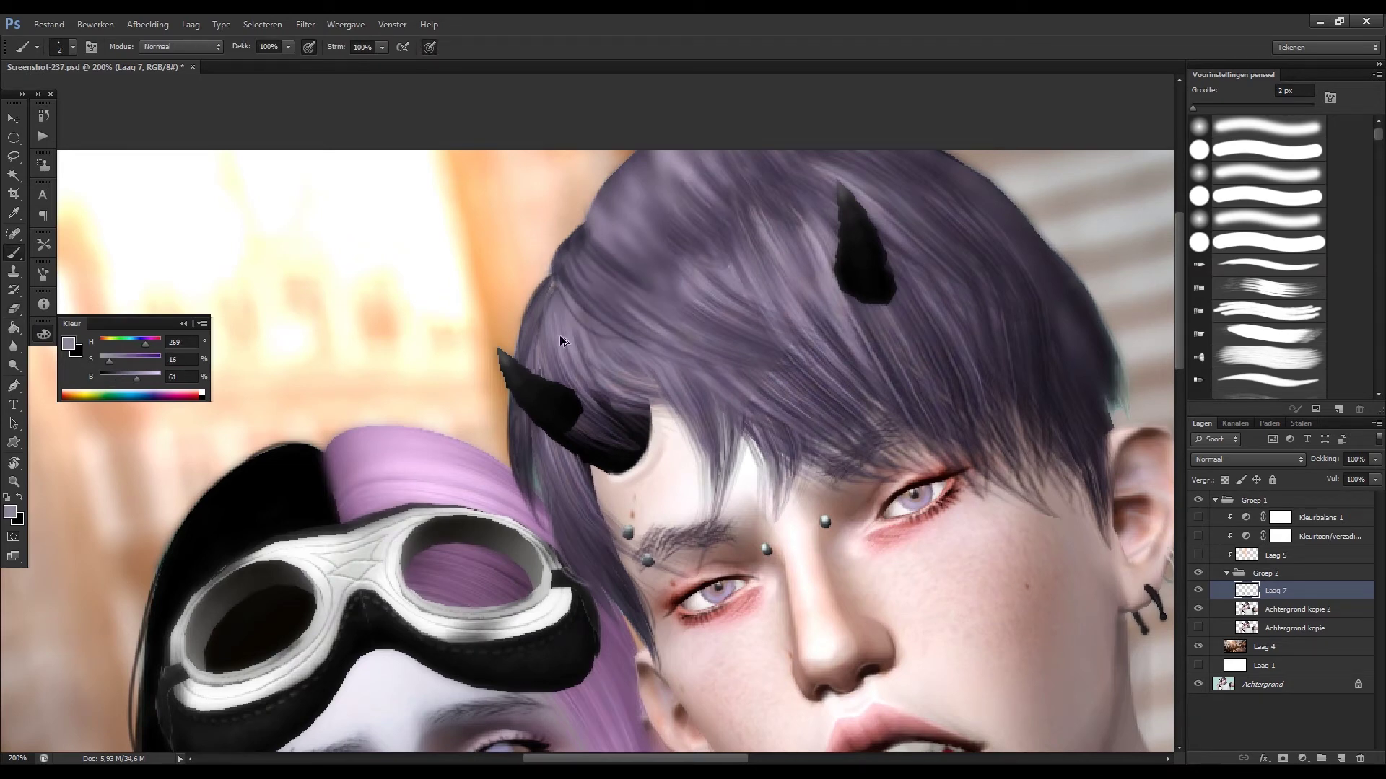
drag(557, 383, 581, 419)
alt+click(603, 448)
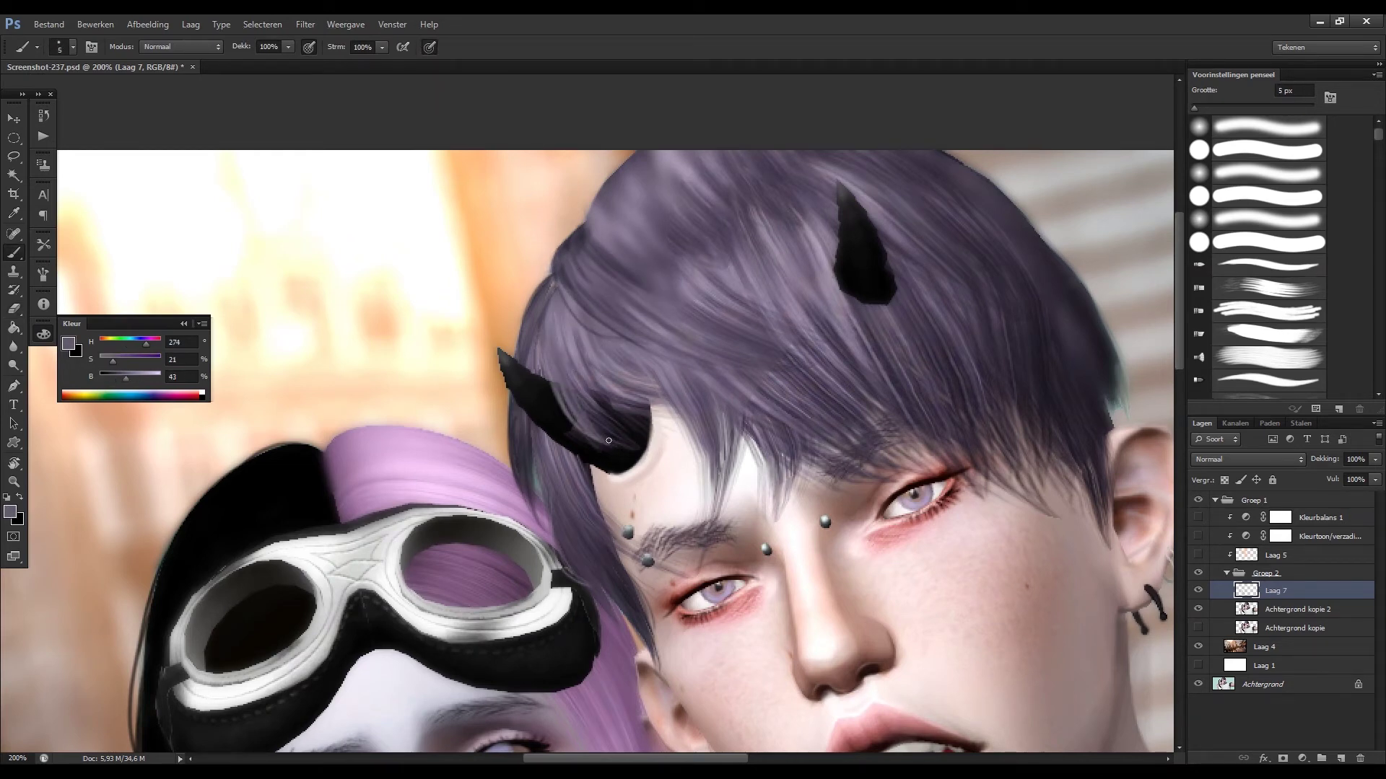
key(ctrl+shift+h)
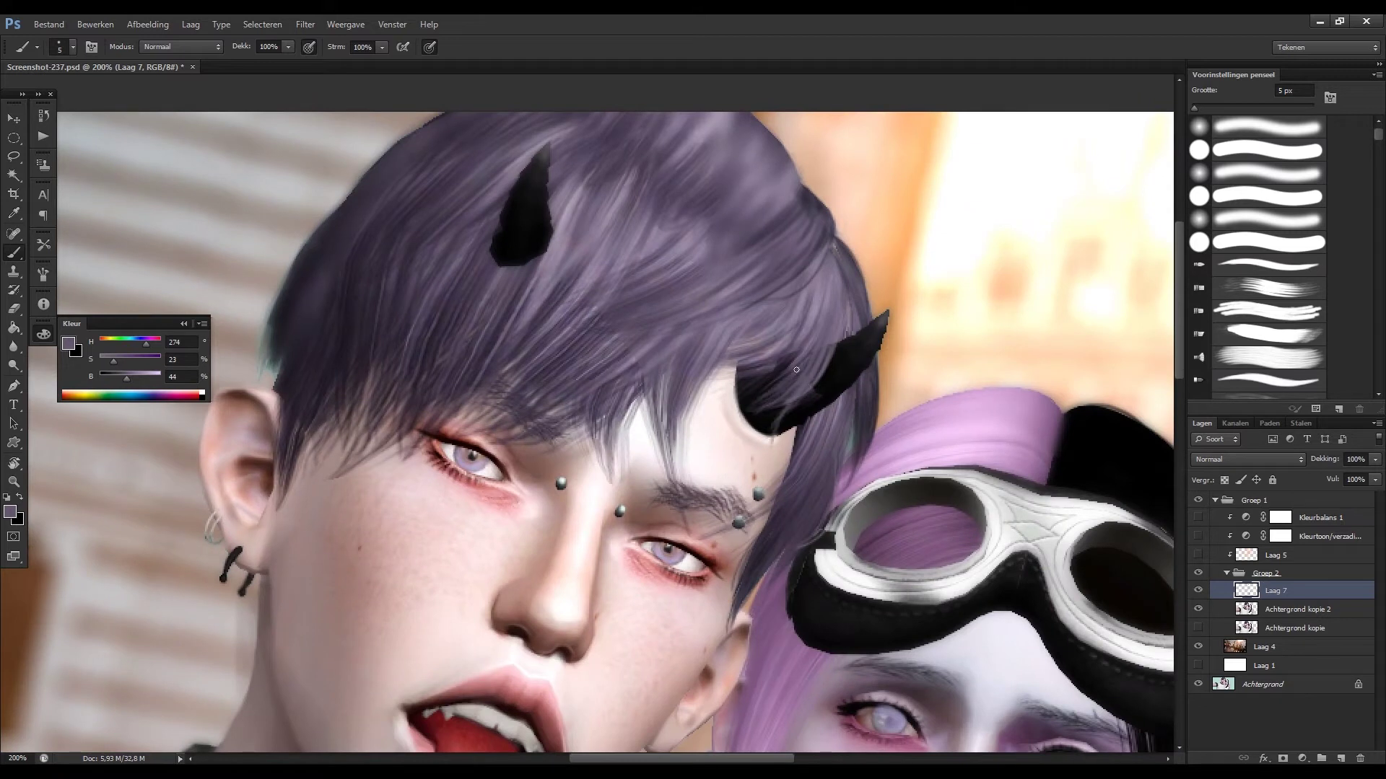
Sample lighter purples and paint a light strand across the hair, checking the whole image.
alt+click(807, 391)
scroll(755, 258, up, 2)
key(bracketright)
key(bracketright)
key(bracketright)
alt+click(700, 297)
alt+click(635, 327)
drag(732, 240, 683, 308)
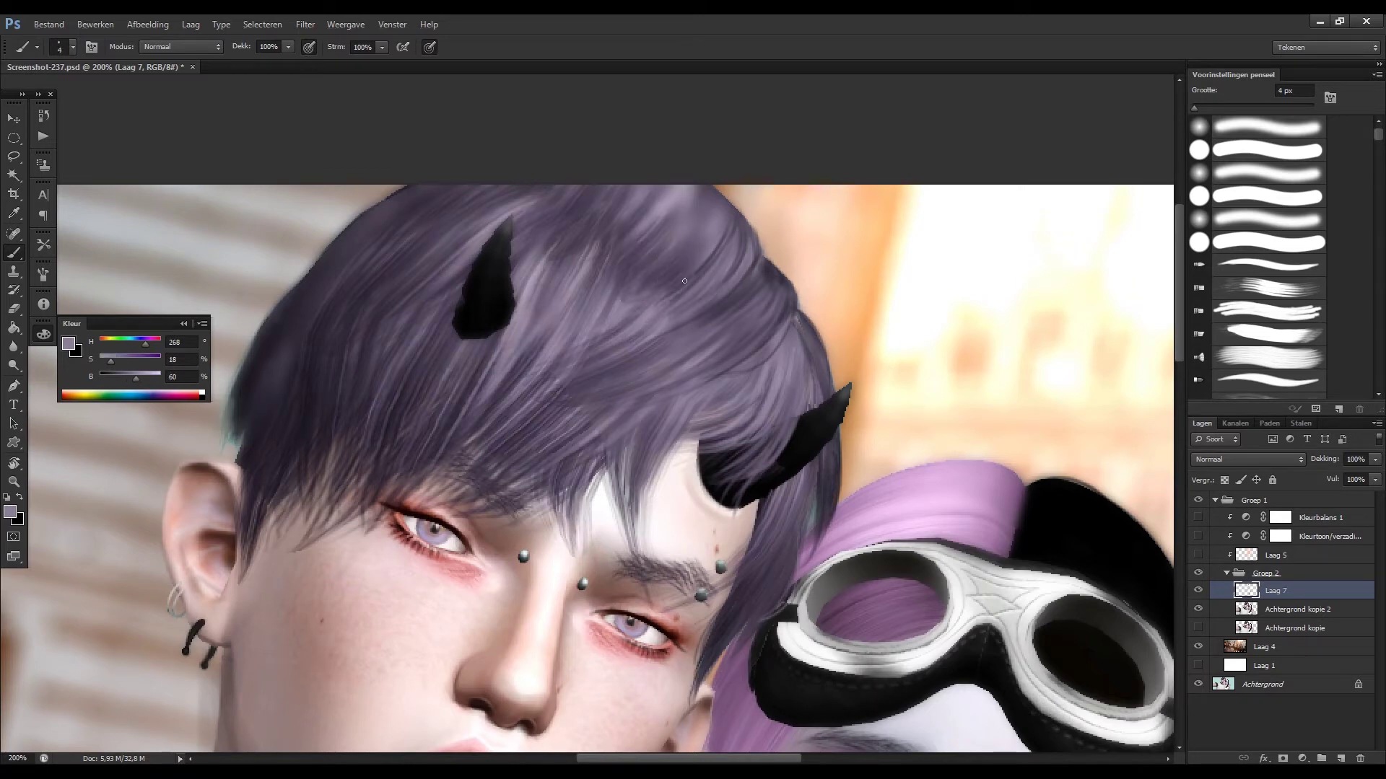
alt+click(601, 315)
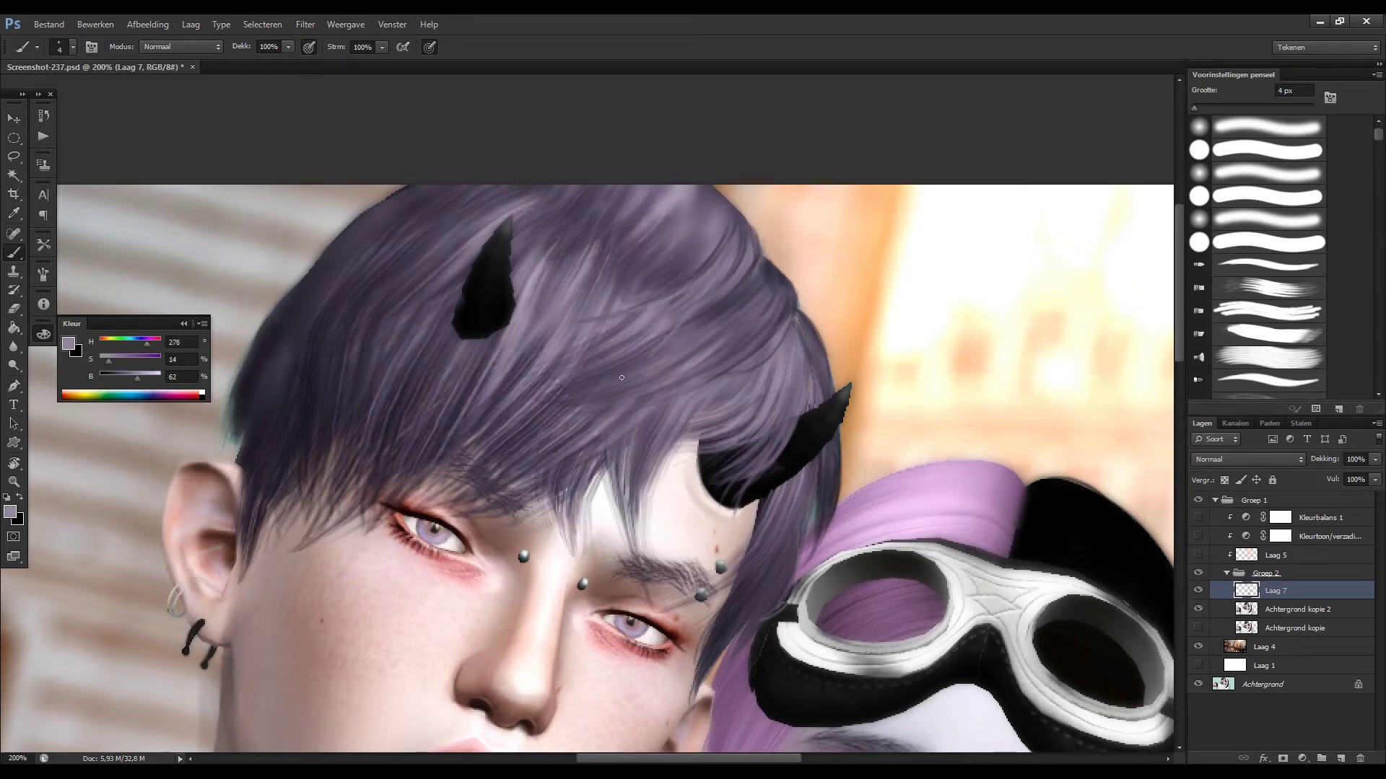
key(ctrl+minus)
key(ctrl+minus)
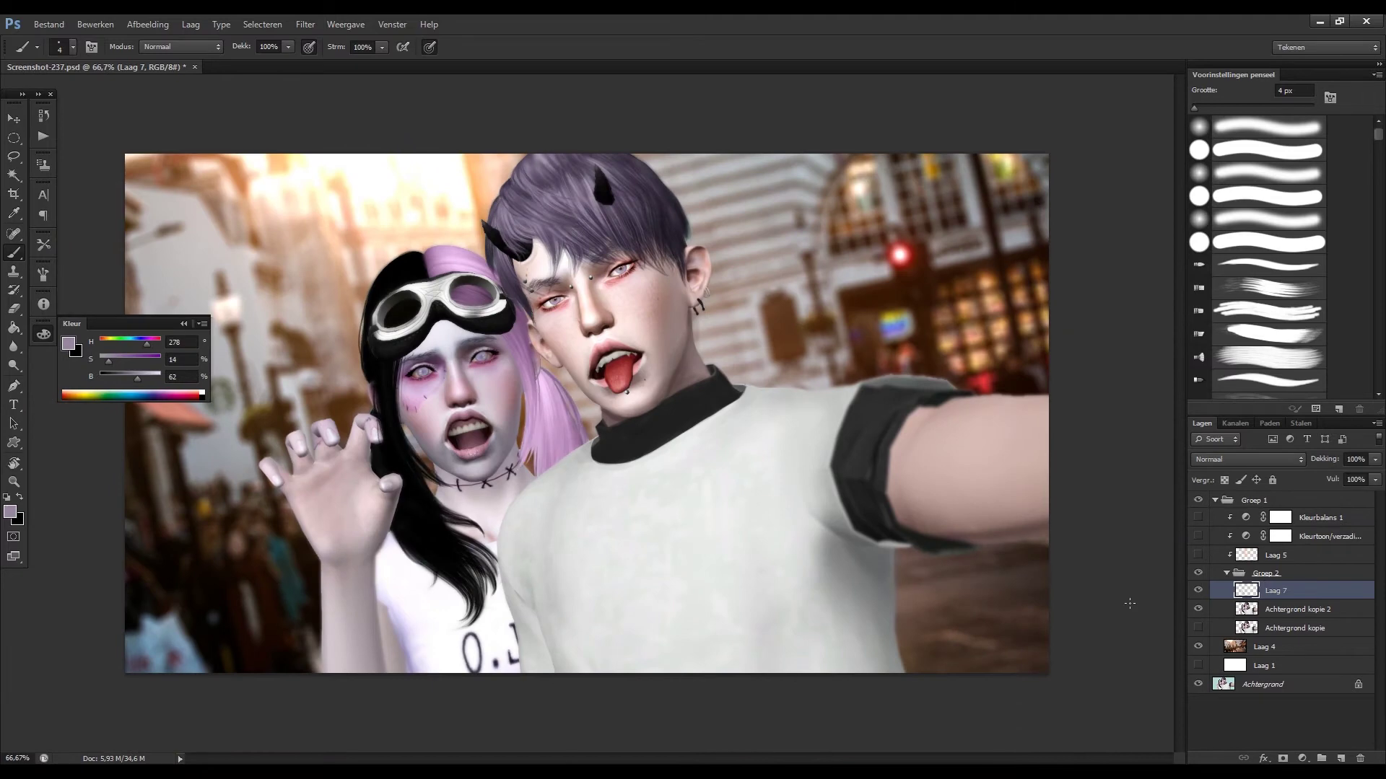
key(ctrl+plus)
key(ctrl+plus)
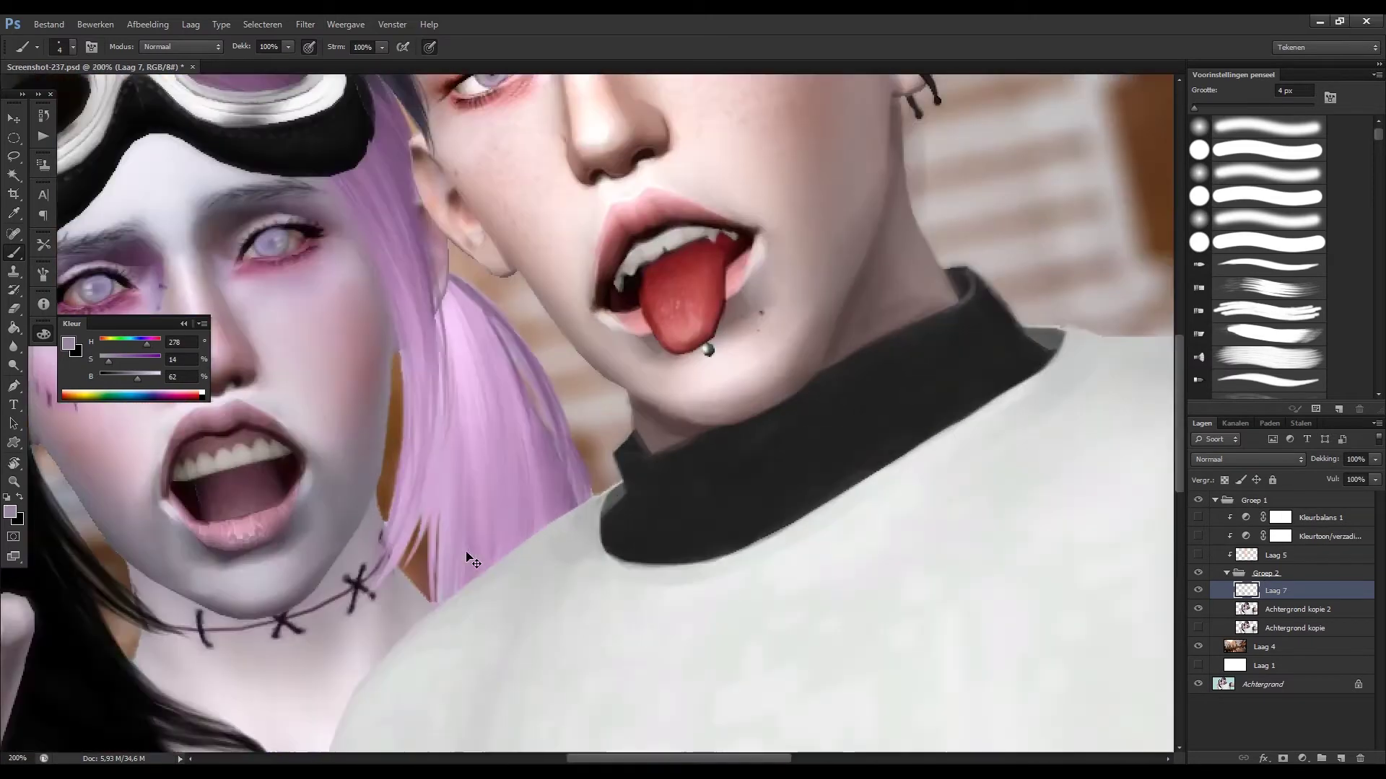
scroll(505, 433, up, 5)
With an 8 px brush, paint dark strands along the hair's left edge.
alt+click(392, 344)
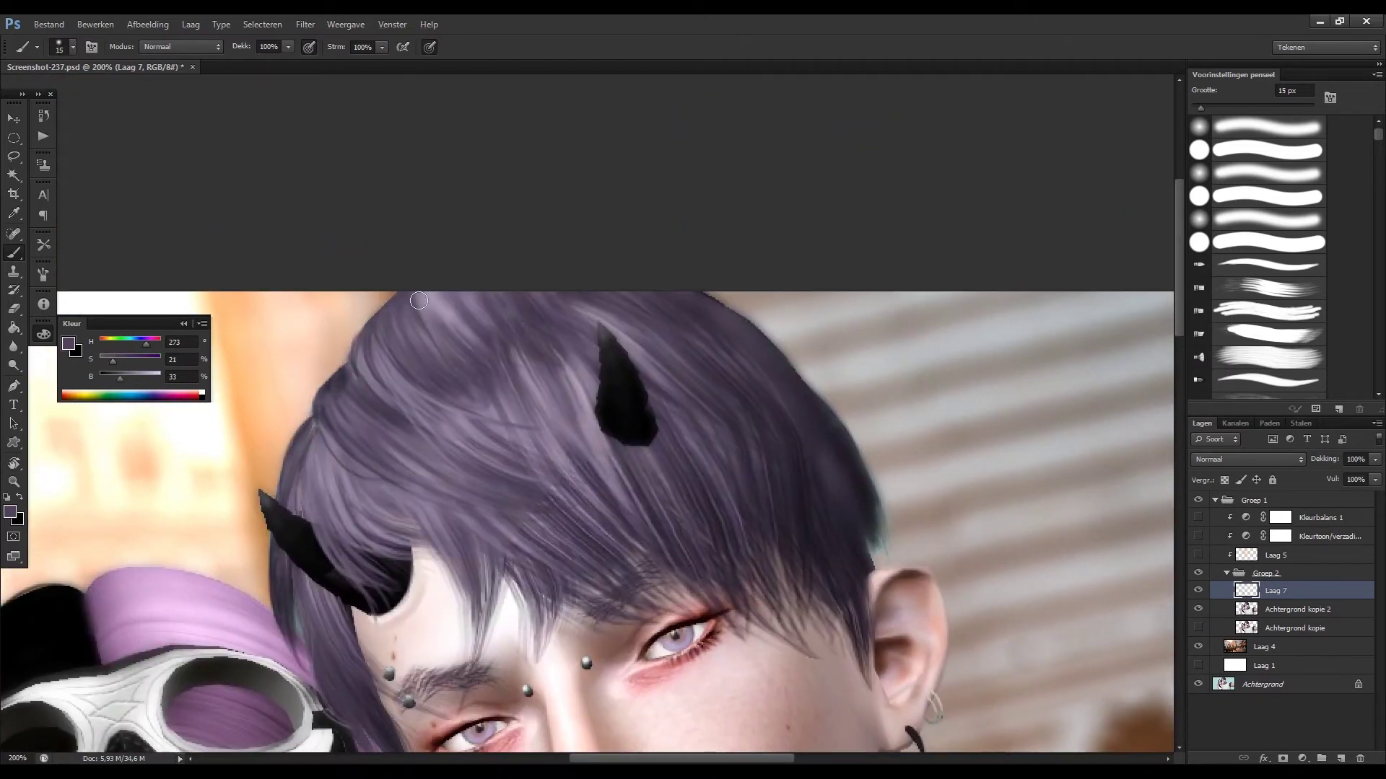
key(ctrl+shift+h)
alt+click(657, 353)
click(1204, 106)
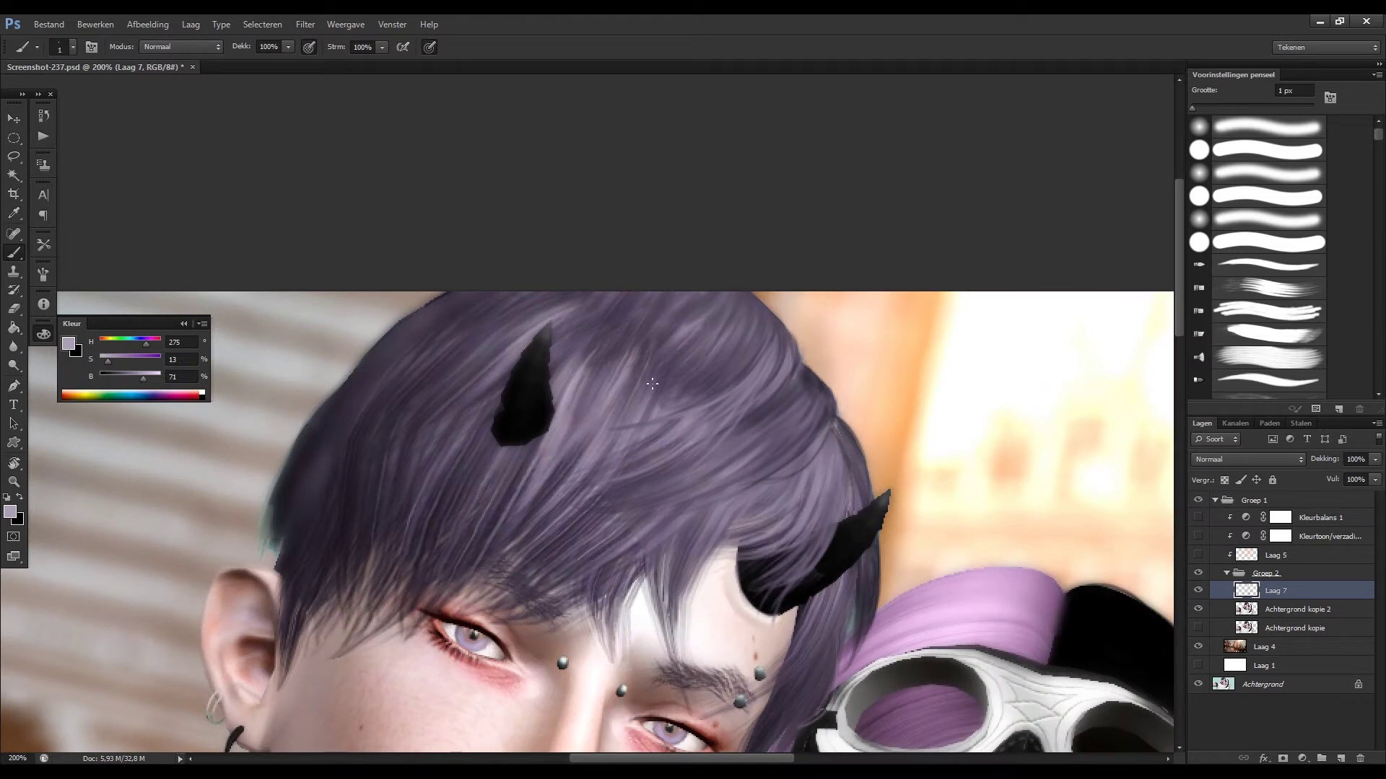
alt+click(476, 368)
drag(433, 299, 337, 386)
mouse_move(340, 383)
mouse_down()
mouse_move(282, 482)
mouse_move(285, 383)
mouse_move(283, 469)
mouse_up()
Paint light lilac hair strands across the horn with a slightly smaller brush.
key(bracketleft)
alt+click(313, 375)
drag(408, 281, 403, 284)
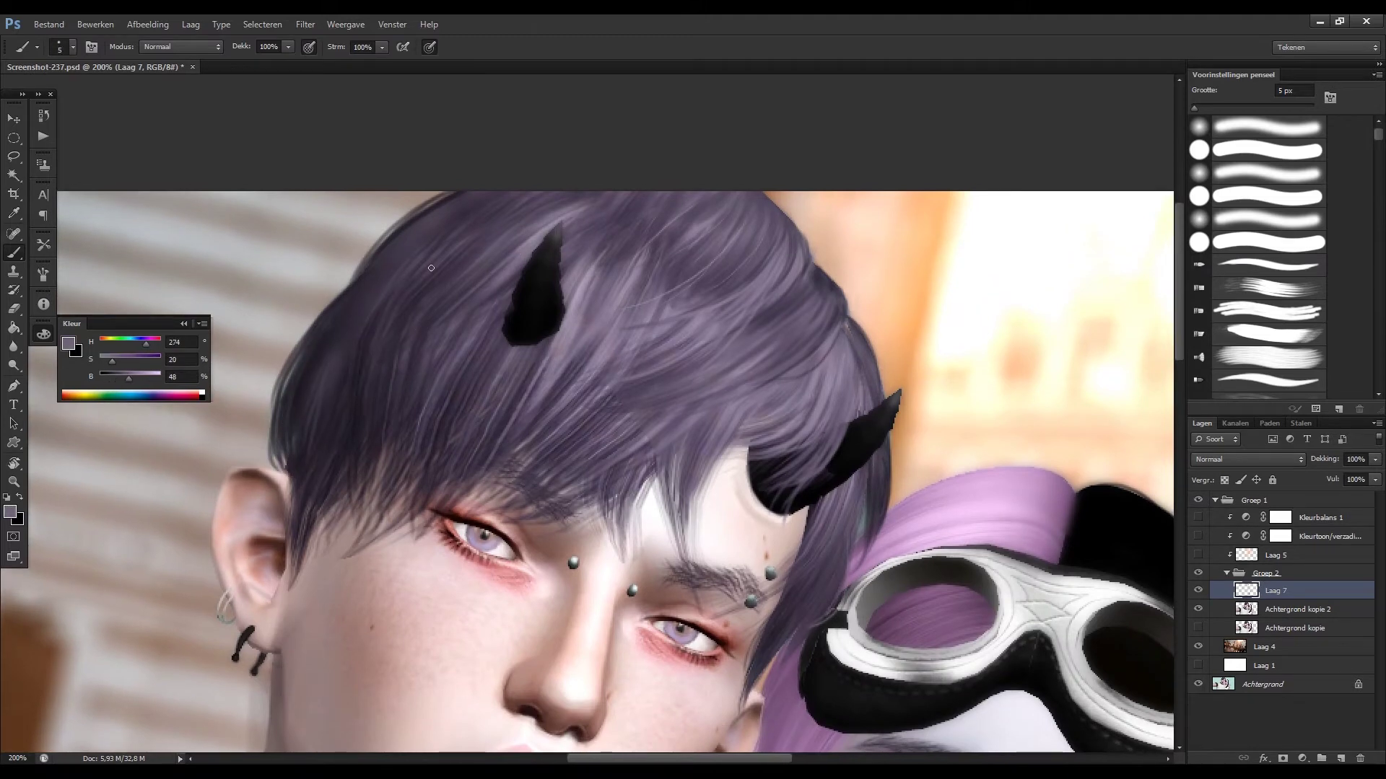
drag(533, 375, 579, 313)
key(ctrl+shift+h)
alt+click(563, 303)
drag(606, 361, 556, 319)
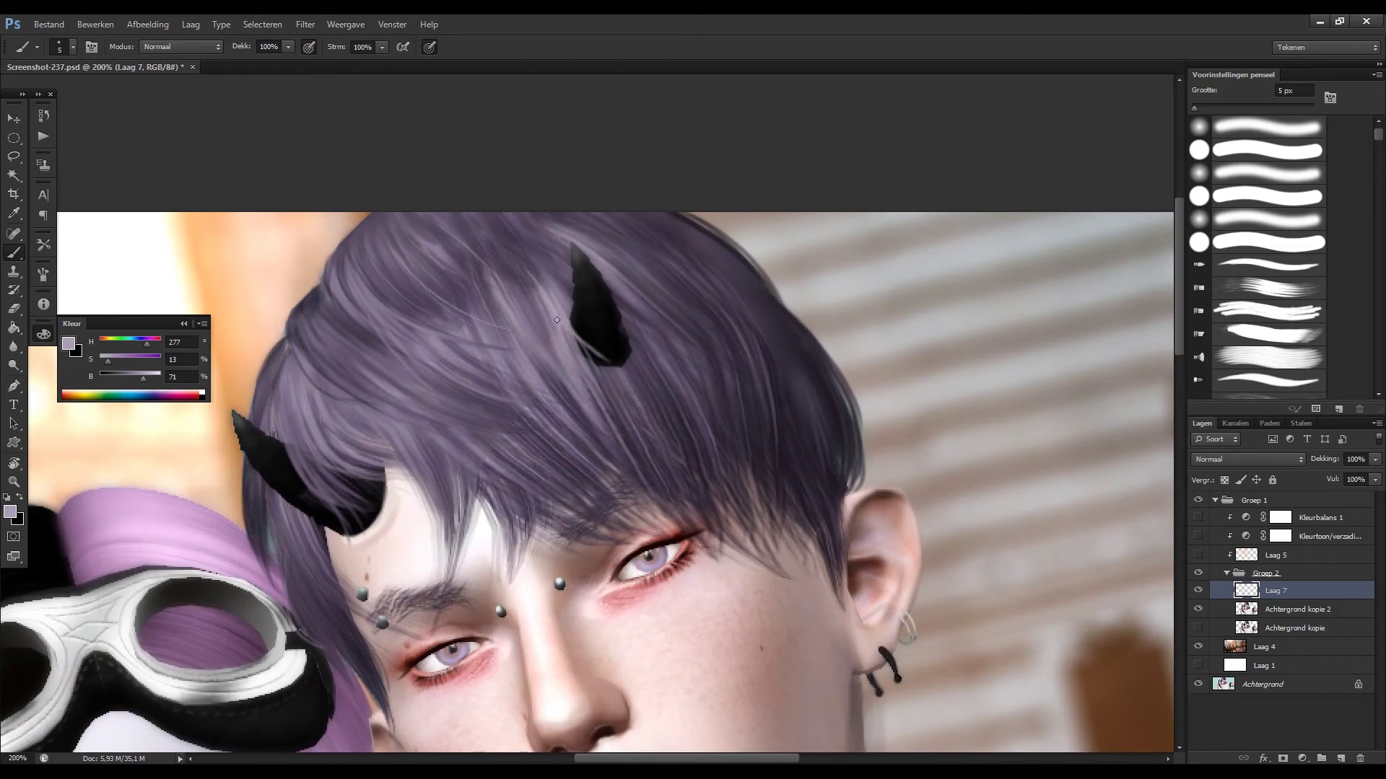
alt+click(614, 287)
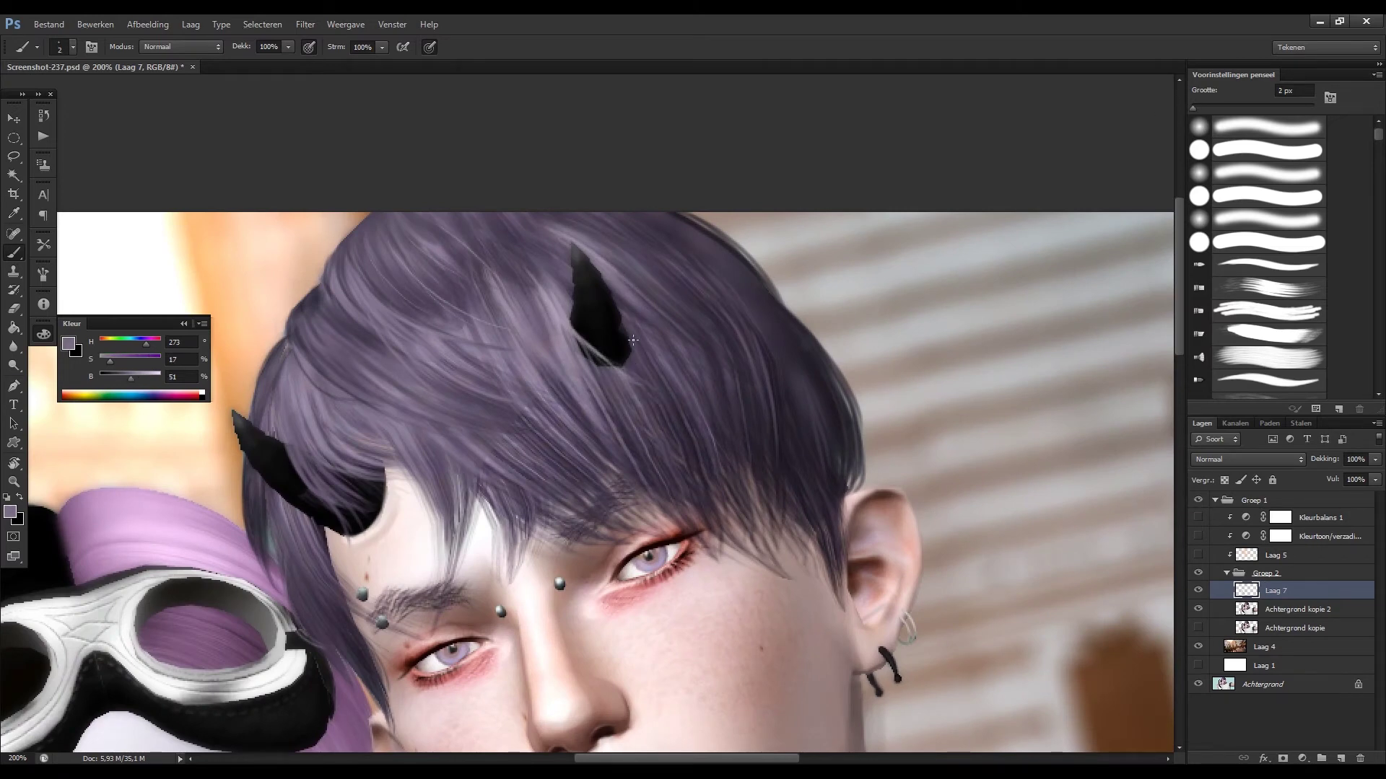
key(ctrl+shift+h)
drag(498, 371, 524, 337)
Cover the horn's left edge with hair colour and add dark strokes near the horn and forehead.
alt+click(491, 318)
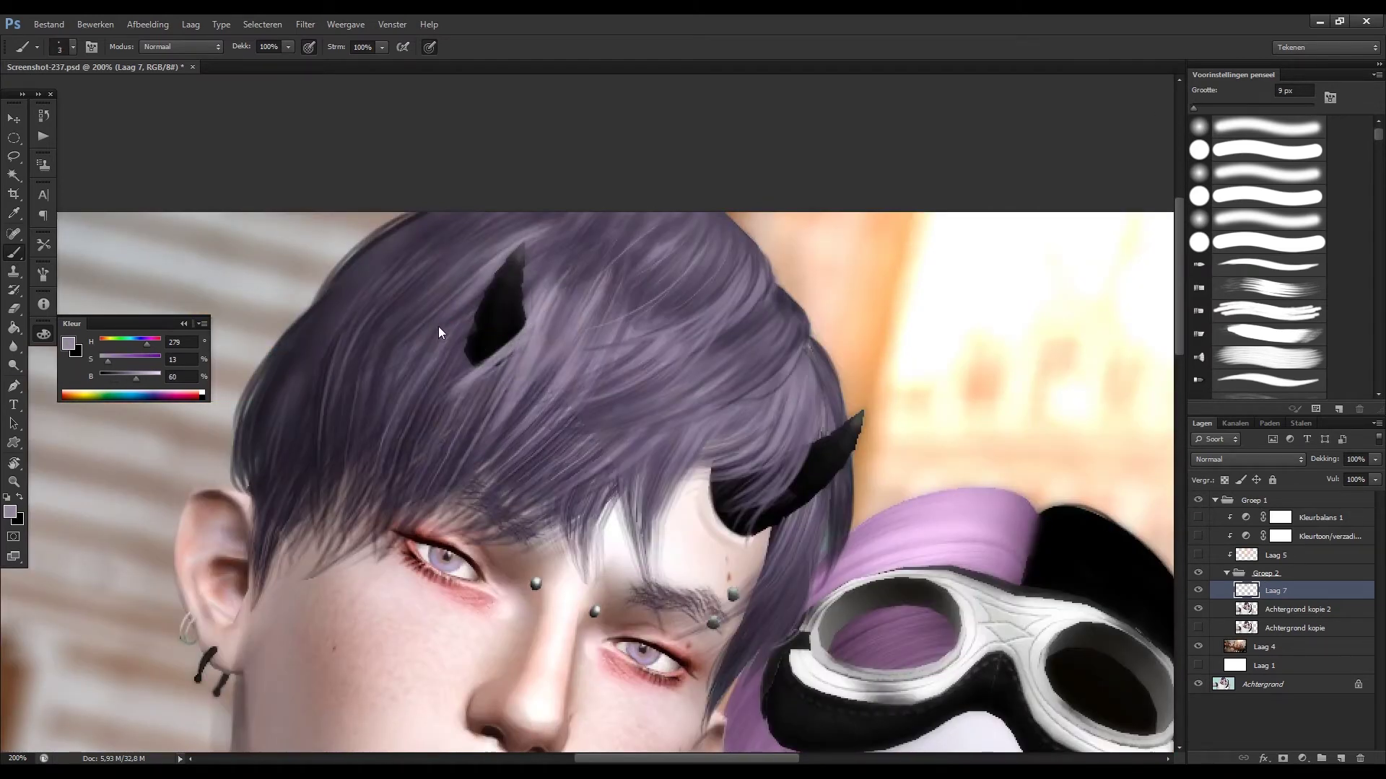
alt+click(462, 317)
drag(471, 368, 473, 325)
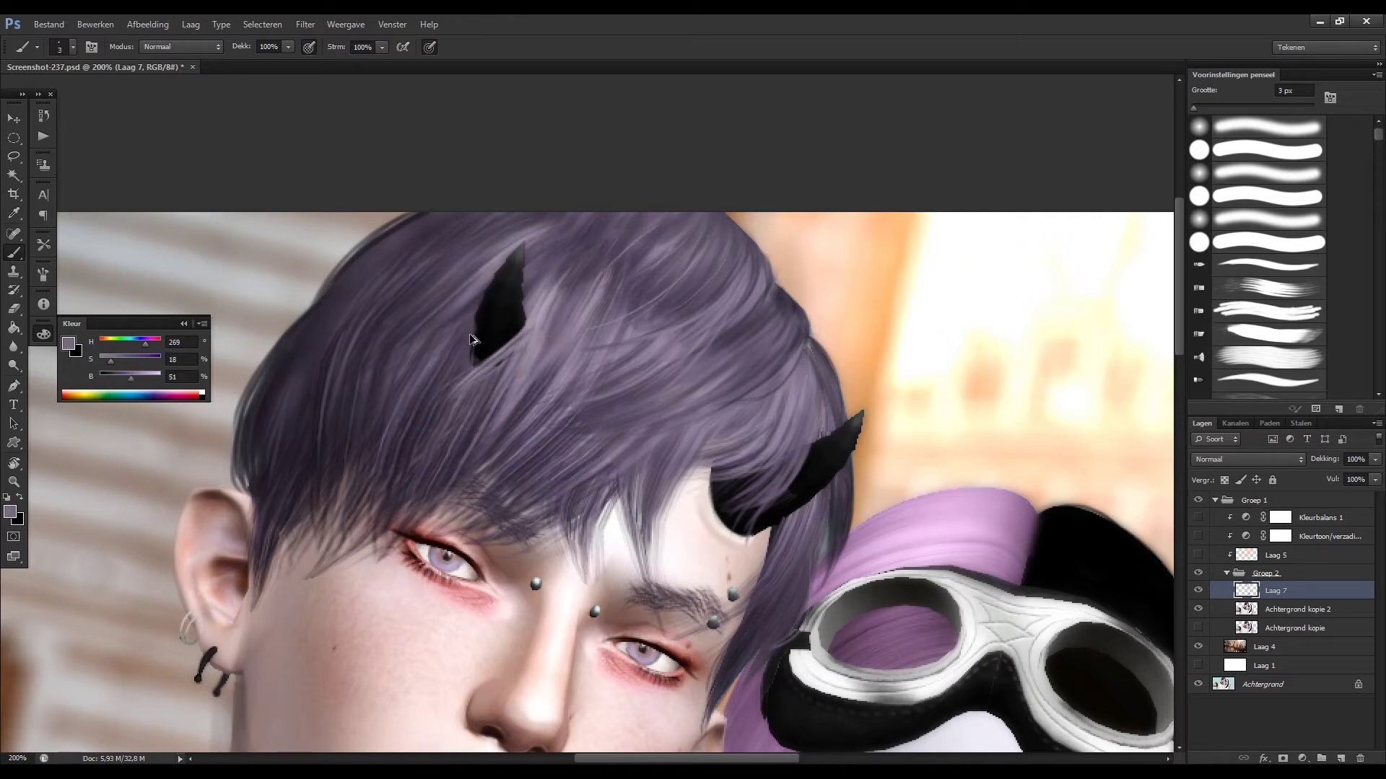
key(ctrl+shift+h)
mouse_move(318, 534)
mouse_down()
mouse_move(554, 287)
mouse_move(599, 365)
mouse_up()
alt+click(554, 287)
scroll(613, 361, up, 1)
drag(635, 281, 671, 382)
alt+click(669, 364)
drag(729, 403, 719, 377)
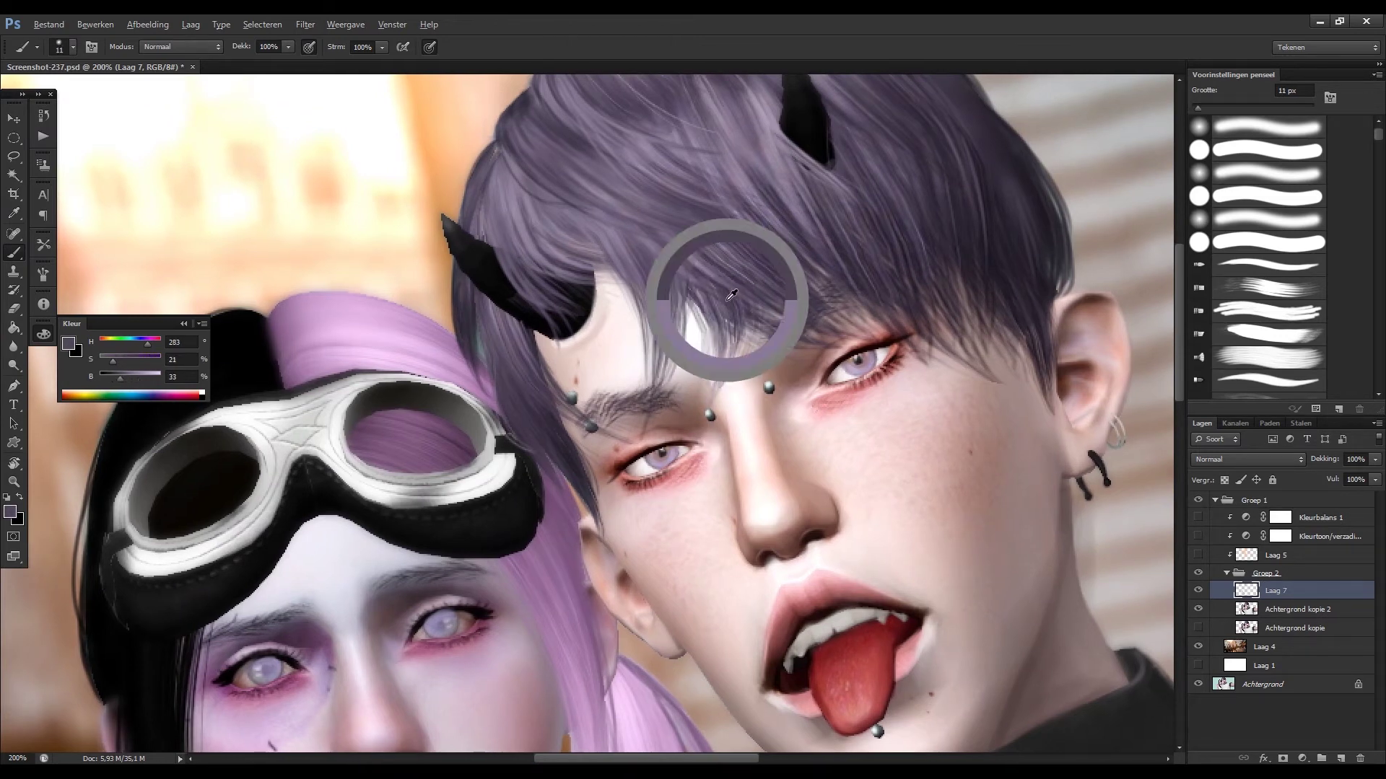
drag(736, 298, 725, 364)
Paint a thin, very dark purple hair strand over the horn, then shrink the brush.
alt+click(725, 364)
key(ctrl+shift+h)
alt+click(775, 327)
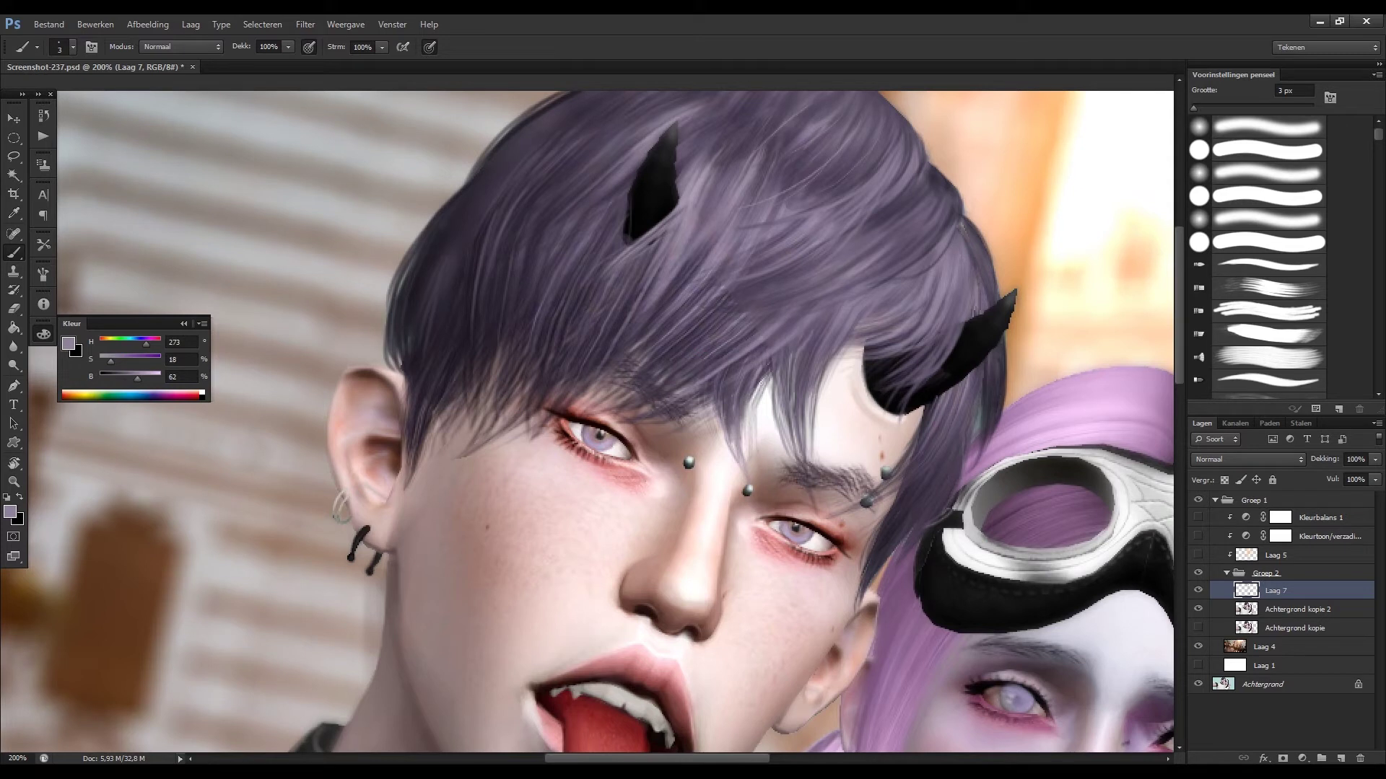
alt+click(554, 296)
scroll(493, 400, down, 2)
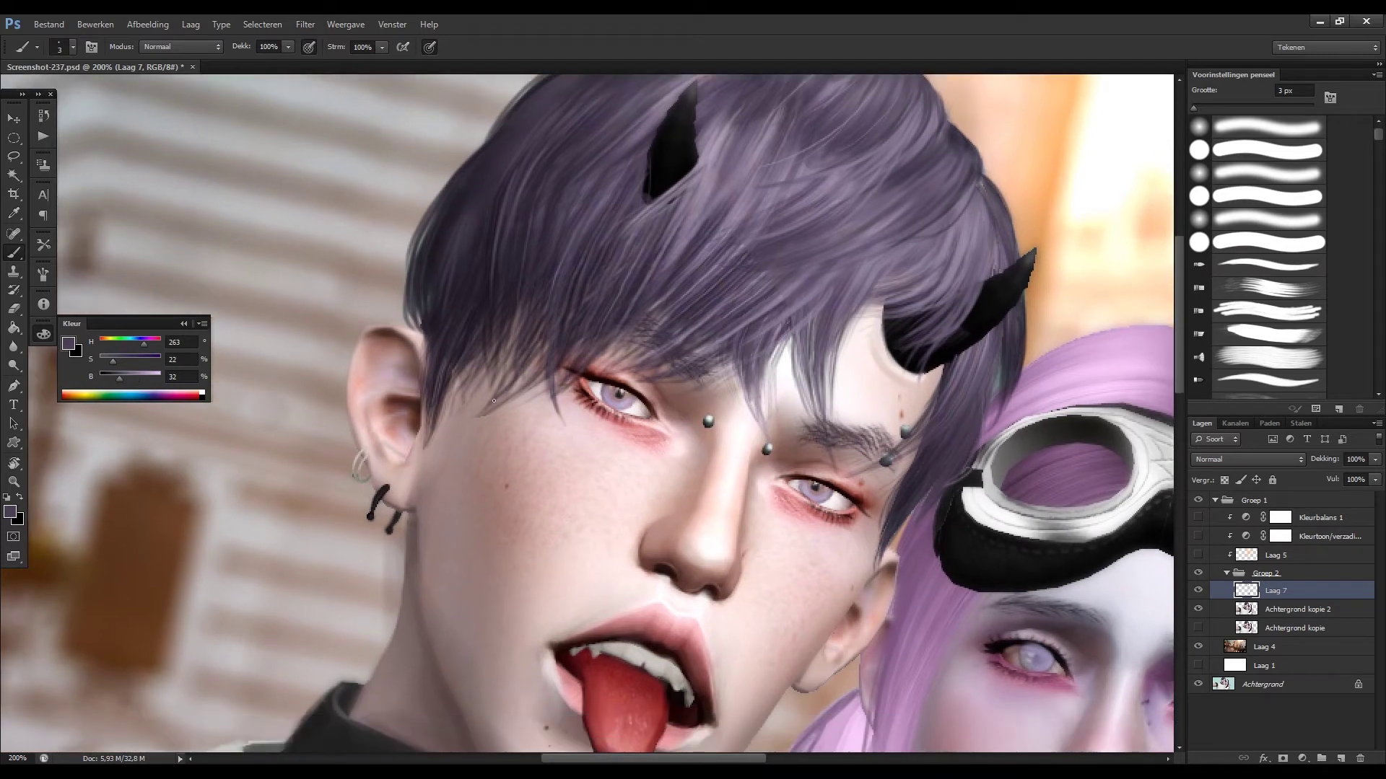
alt+click(483, 288)
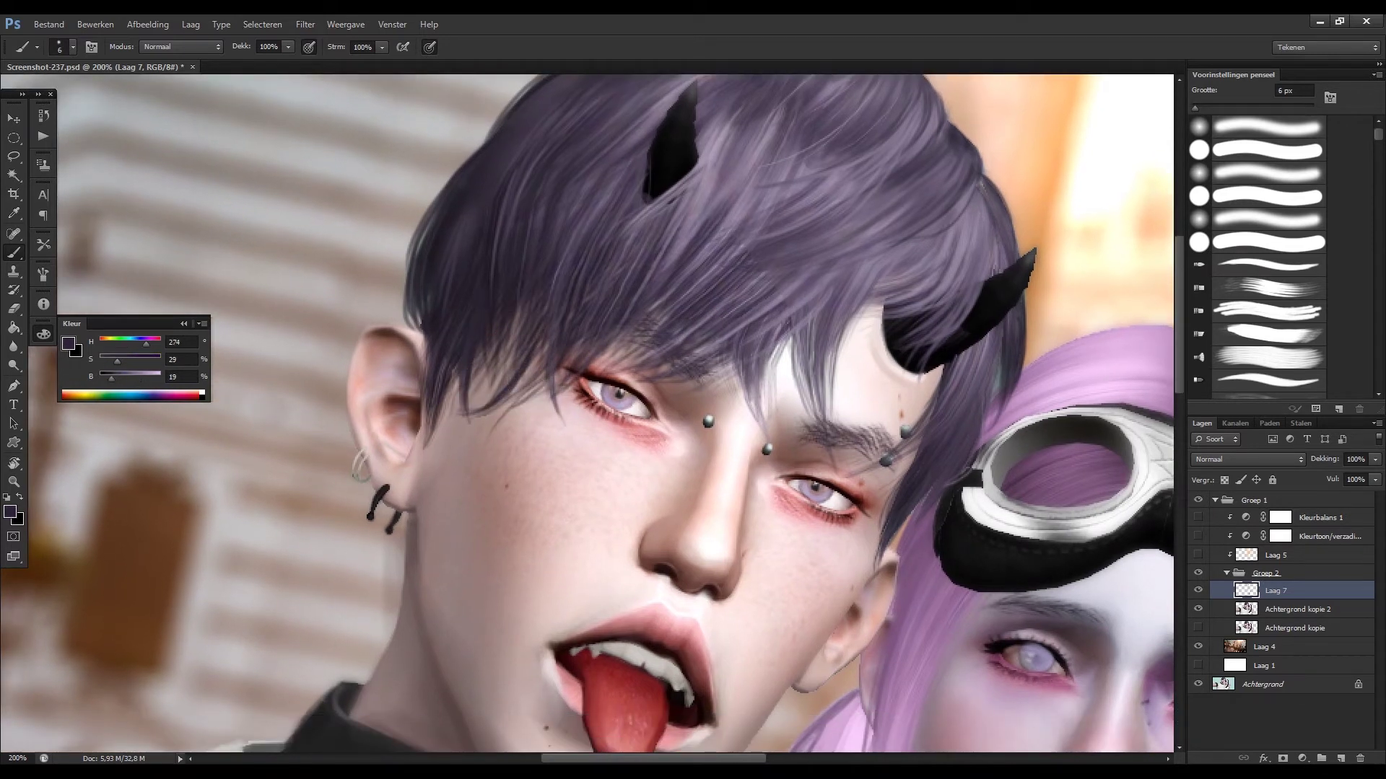
drag(509, 303, 552, 430)
key([)
key([)
key([)
alt+click(524, 314)
Move to the girl's face on Achtergrond kopie 2 and sample its colour.
key(ctrl+minus)
key(ctrl+minus)
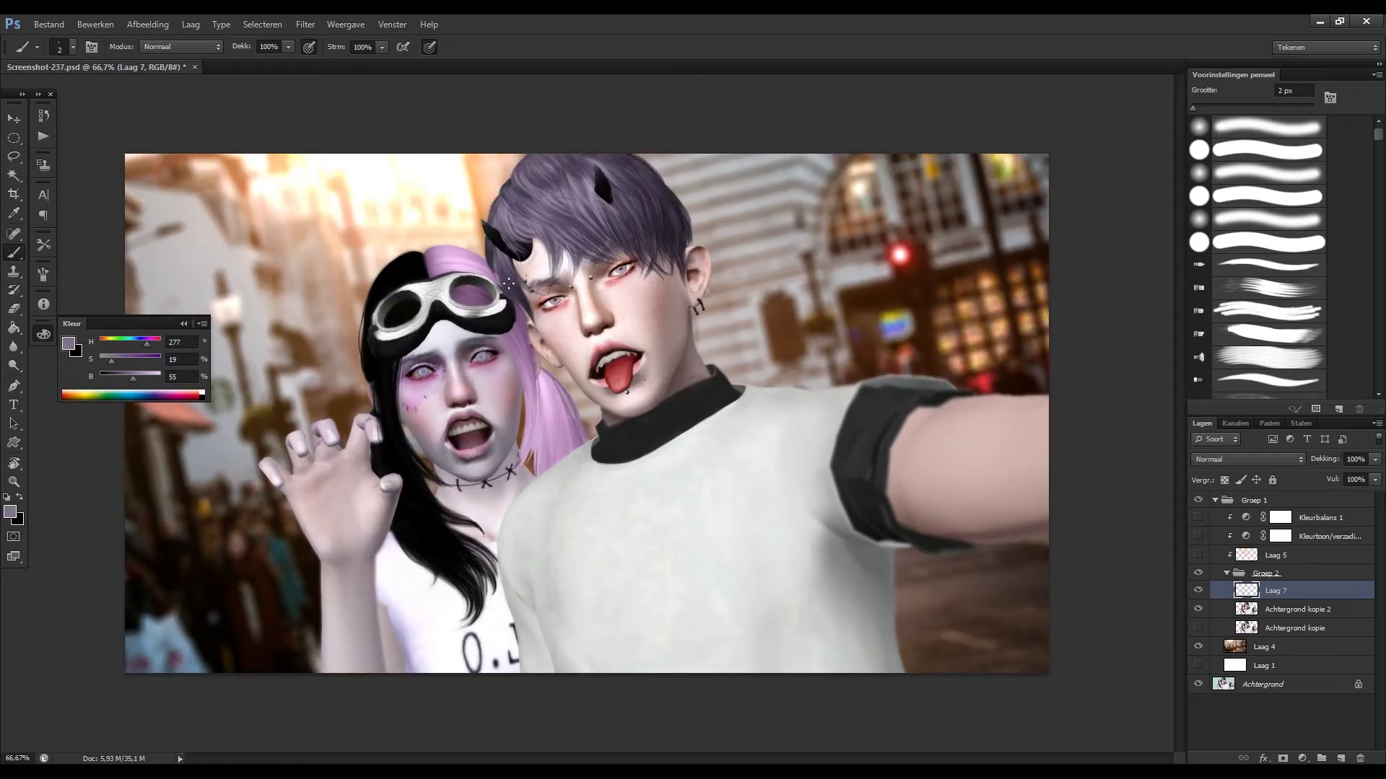
key(ctrl+plus)
key(ctrl+plus)
key(ctrl+plus)
drag(317, 501, 888, 487)
key(alt+bracketleft)
key(bracketright)
key(bracketright)
alt+click(354, 397)
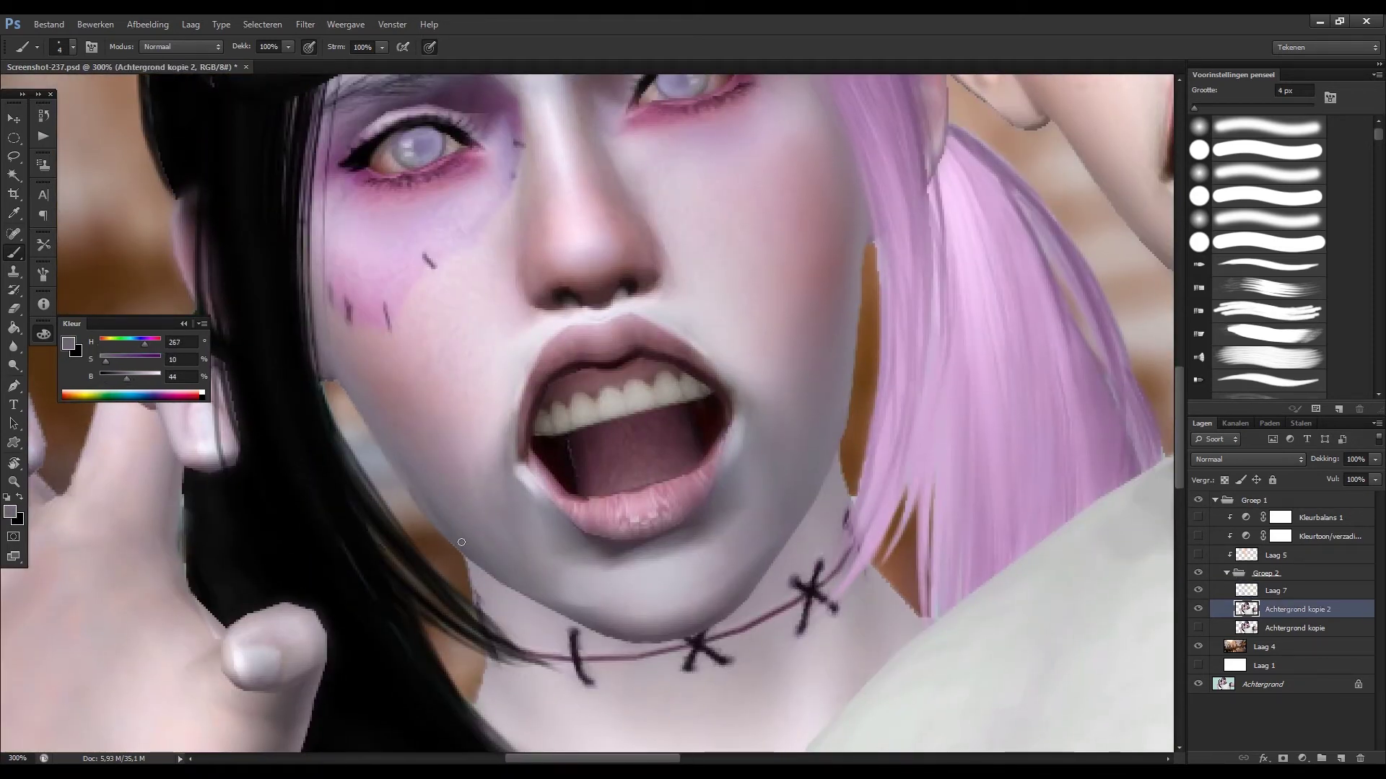
Frame the girl's mouth and neck and pick a brighter dark grey paint colour.
drag(461, 542, 411, 342)
alt+click(431, 492)
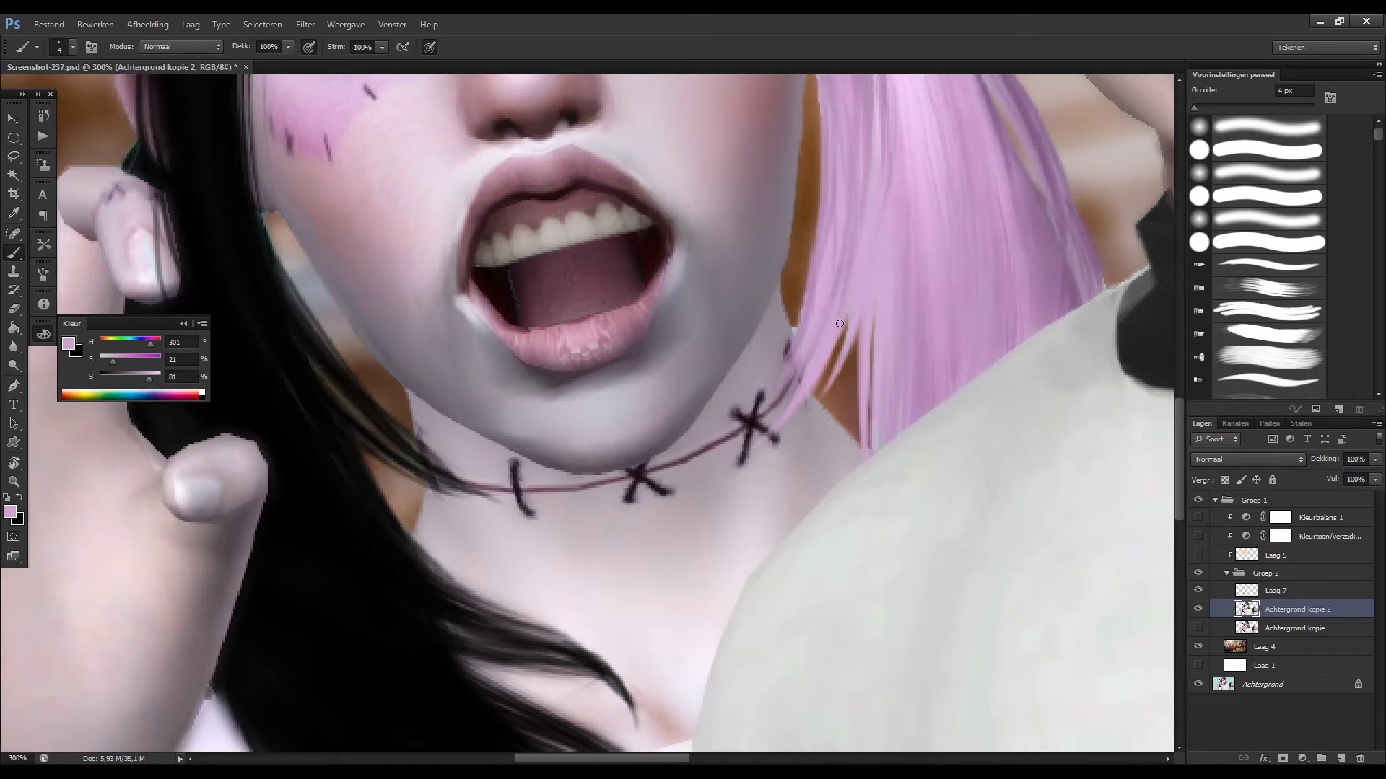
key(ctrl+minus)
key(e)
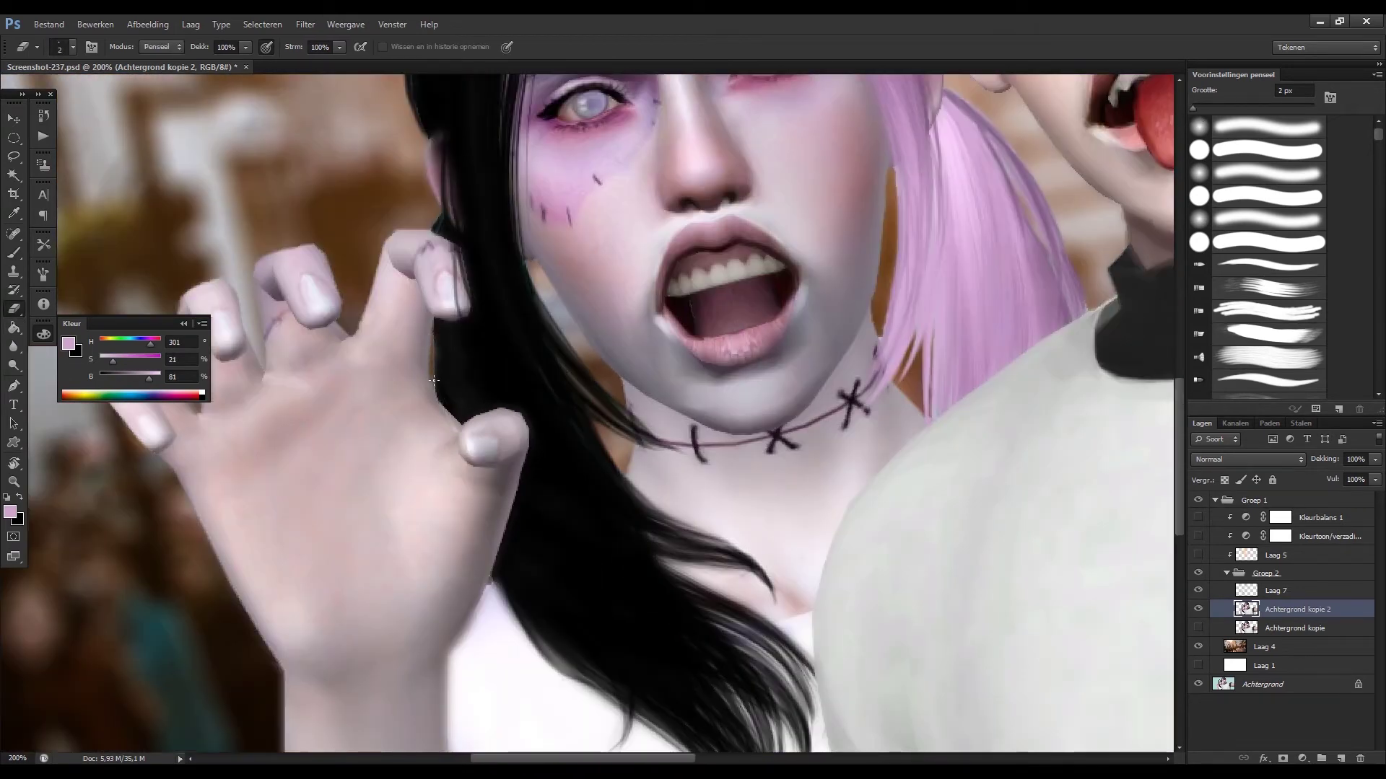
key(b)
alt+click(469, 332)
drag(469, 332, 404, 642)
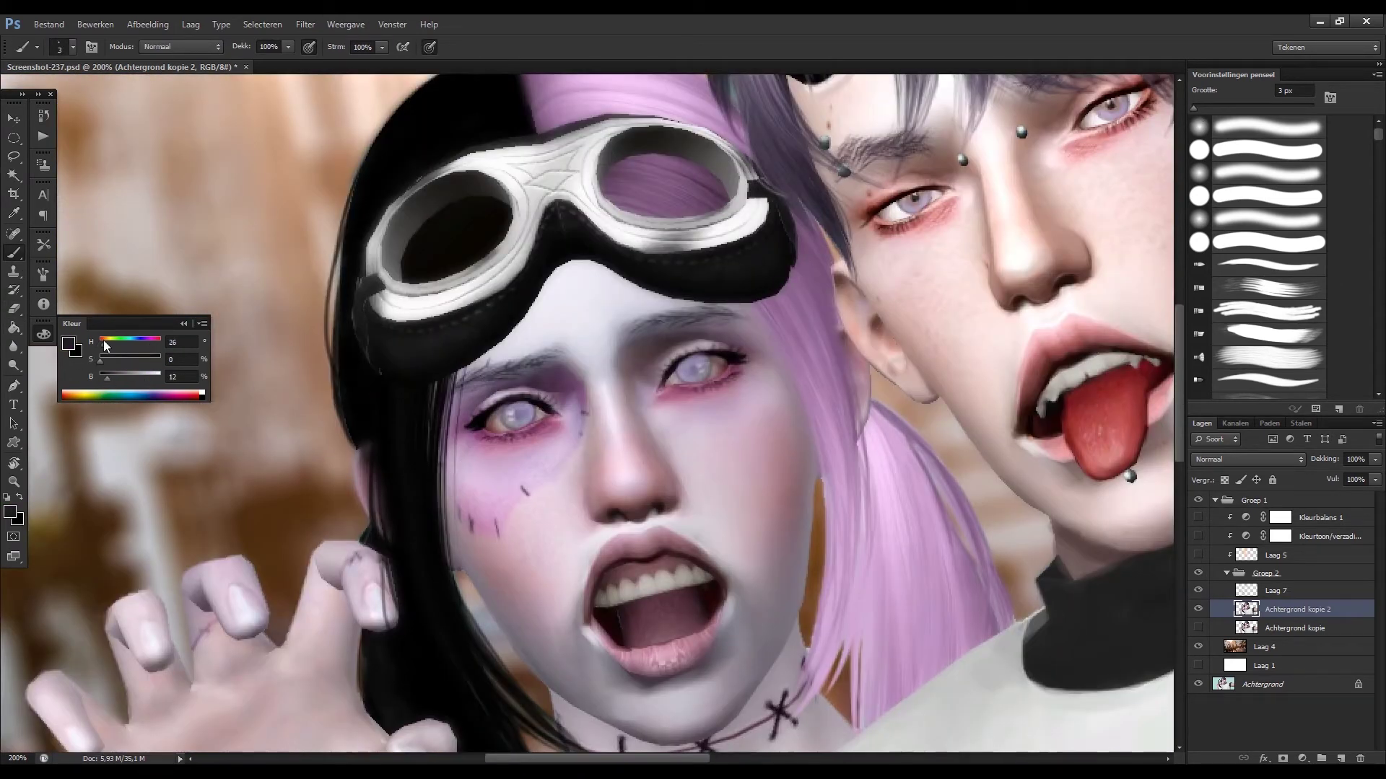
click(137, 375)
scroll(474, 659, down, 5)
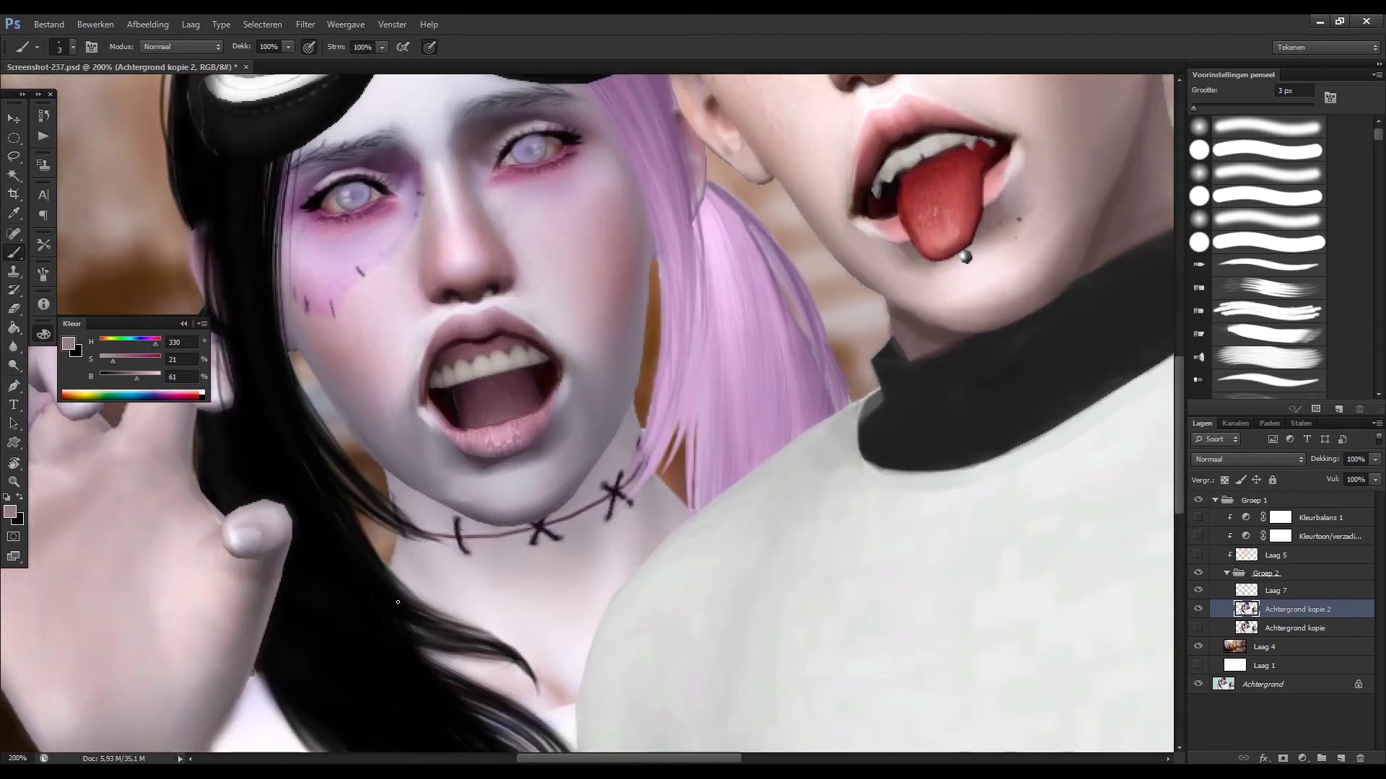
drag(474, 659, 539, 586)
On Laag 7 at 100%, paint dark strands into the girl's black hair.
key(alt+bracketright)
mouse_move(402, 573)
mouse_down()
mouse_move(369, 645)
mouse_move(374, 708)
mouse_up()
drag(340, 304, 354, 361)
mouse_move(317, 275)
mouse_down()
mouse_move(404, 368)
mouse_move(394, 299)
mouse_move(404, 346)
mouse_up()
key(ctrl+minus)
key(bracketright)
key(bracketright)
key(bracketright)
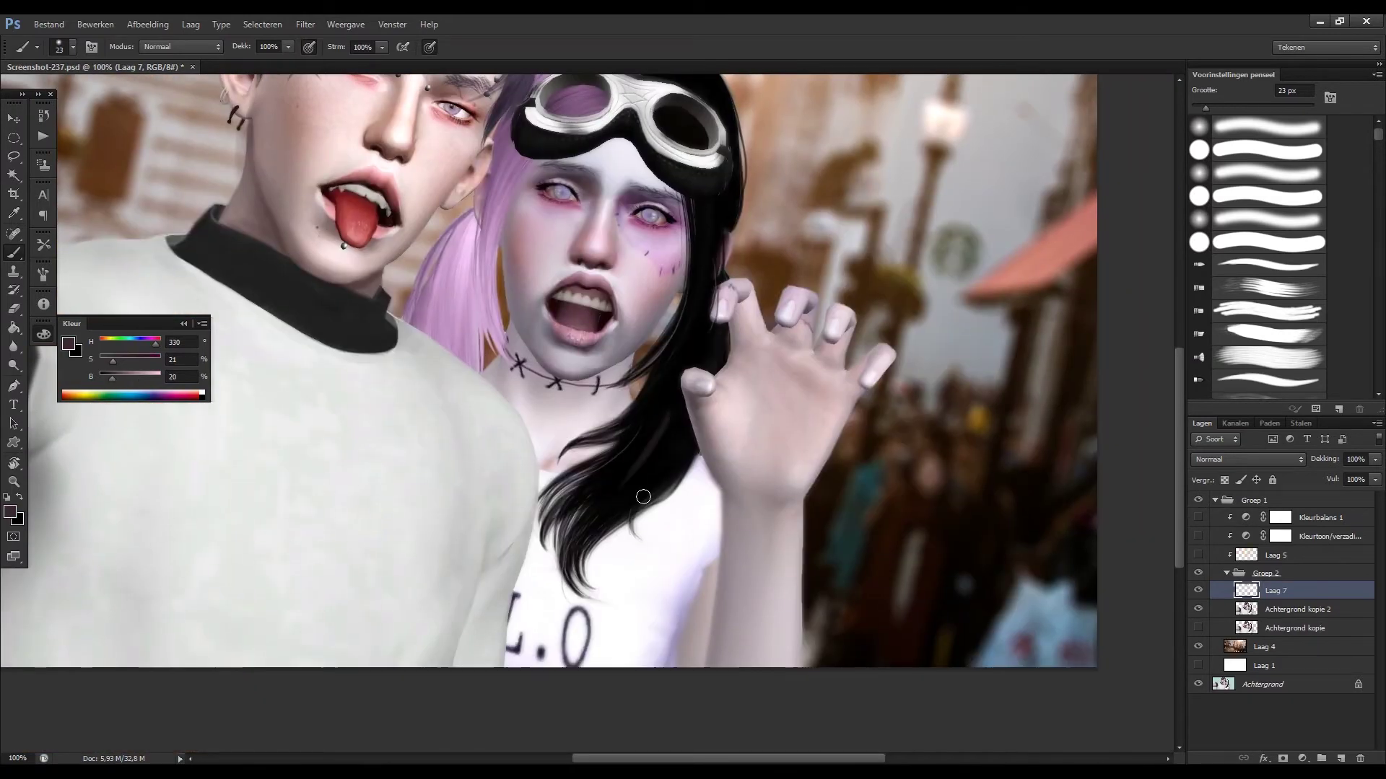
key(bracketright)
key(bracketright)
key(bracketright)
drag(640, 378, 646, 434)
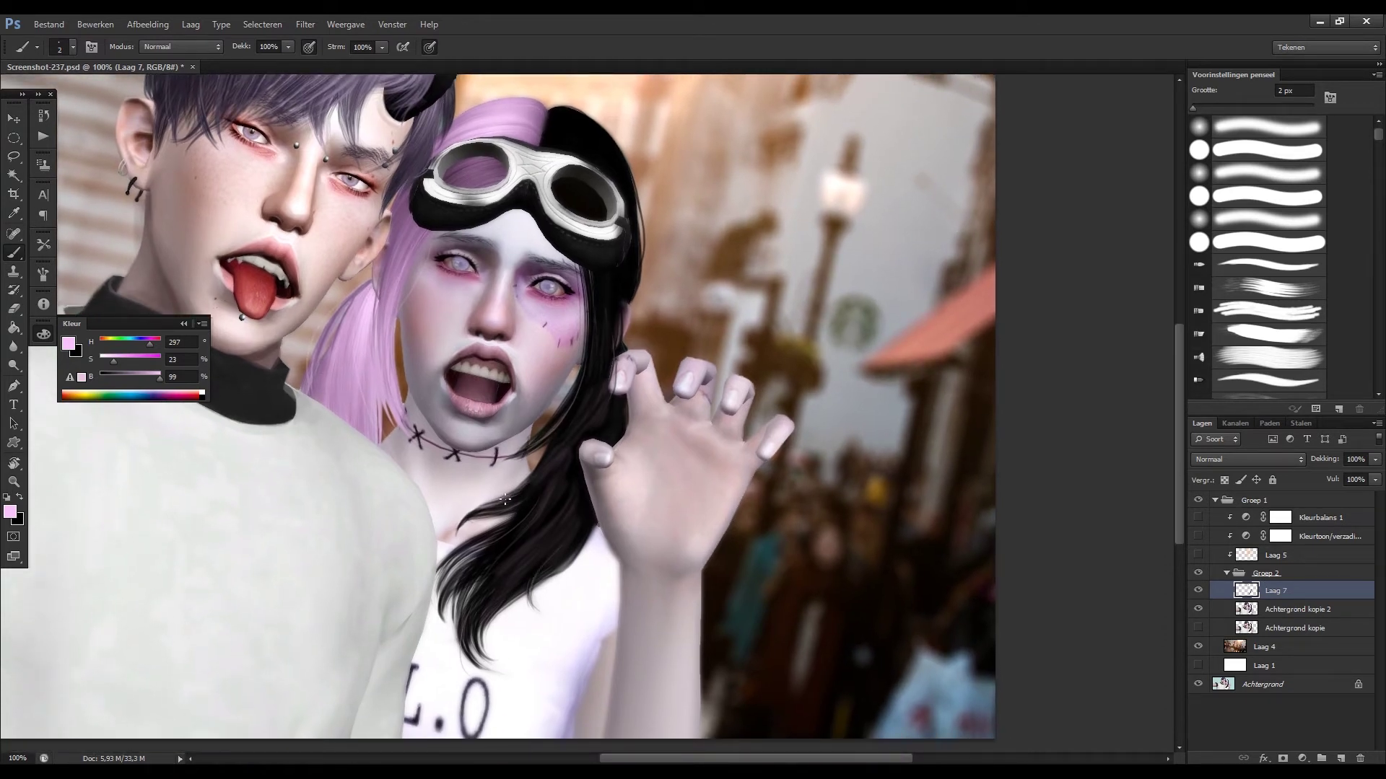
Sample near-black from her hair, zoom out, and turn Laag 5's warm glow back on.
alt+click(468, 525)
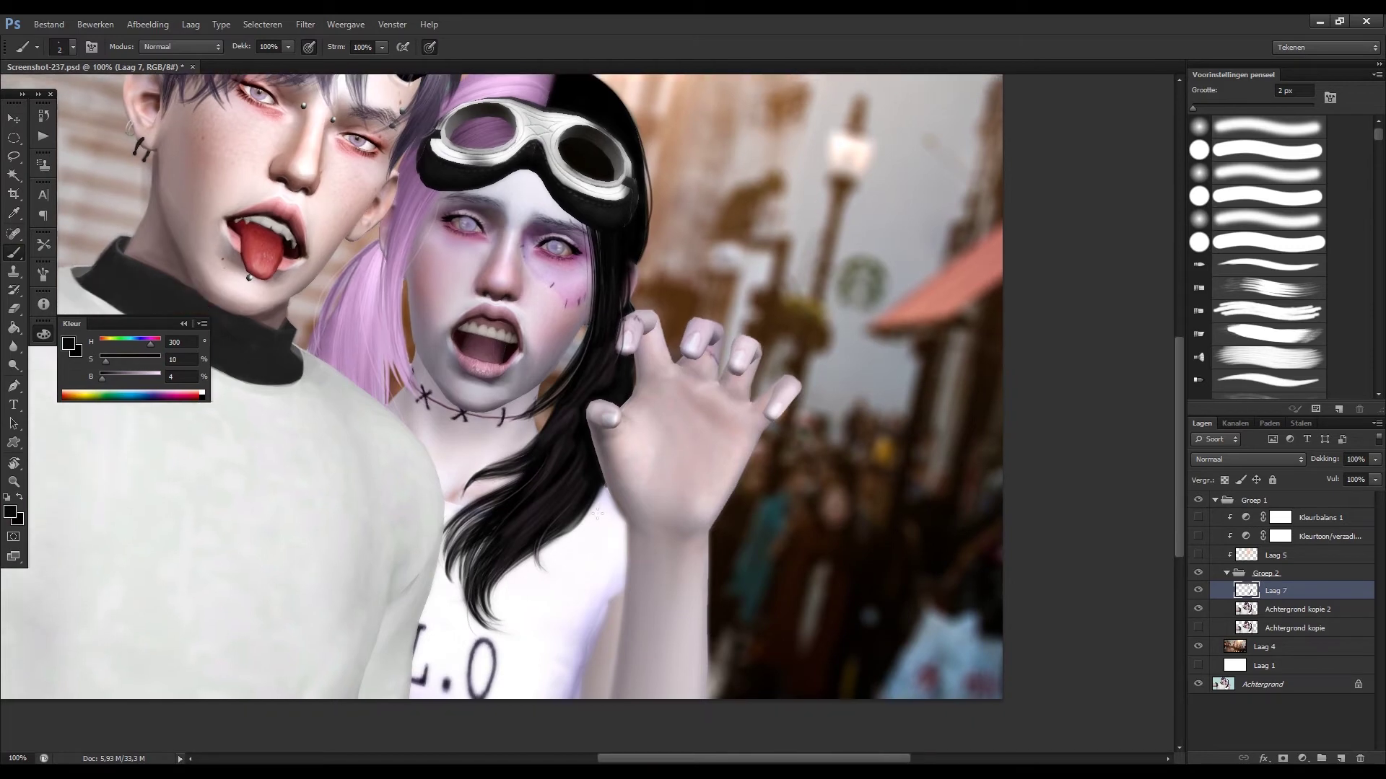
key(ctrl+minus)
key(ctrl+minus)
key(ctrl+minus)
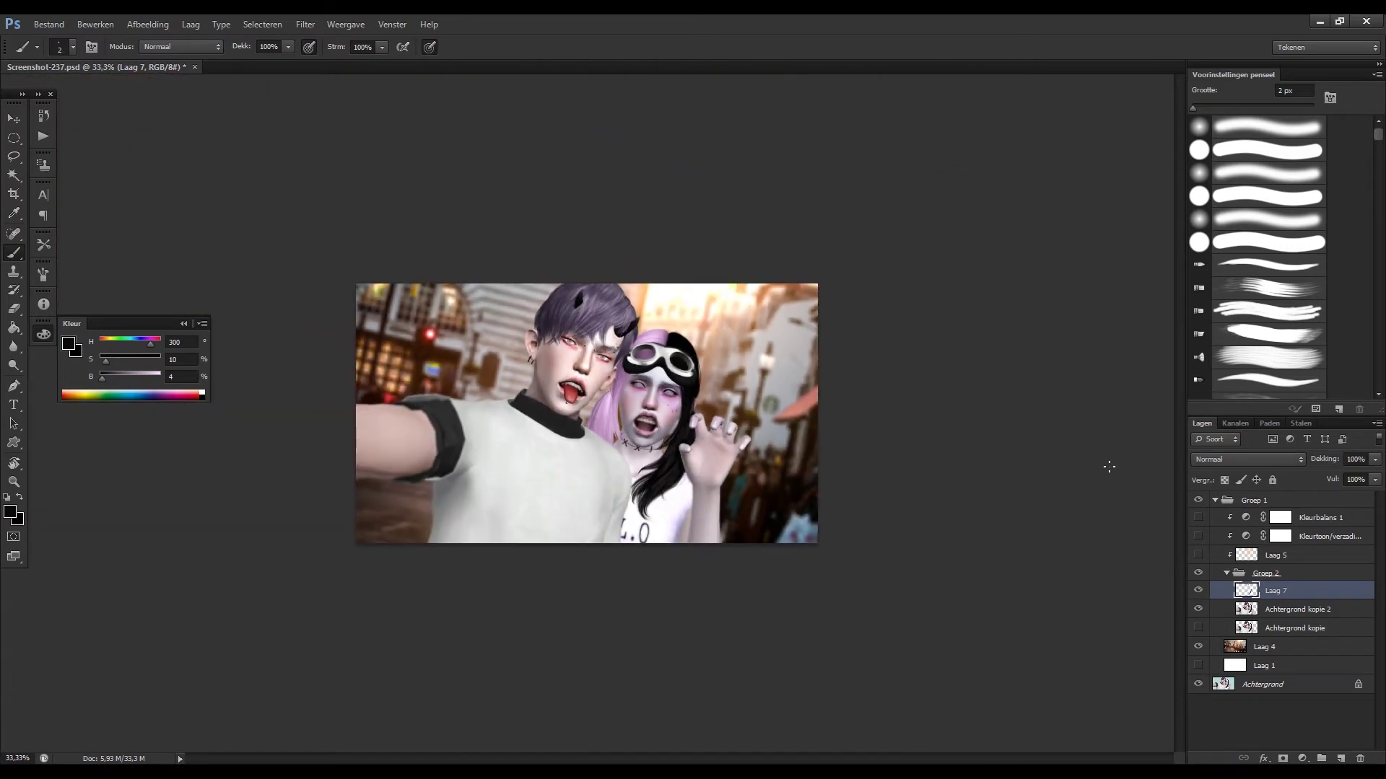
click(1198, 555)
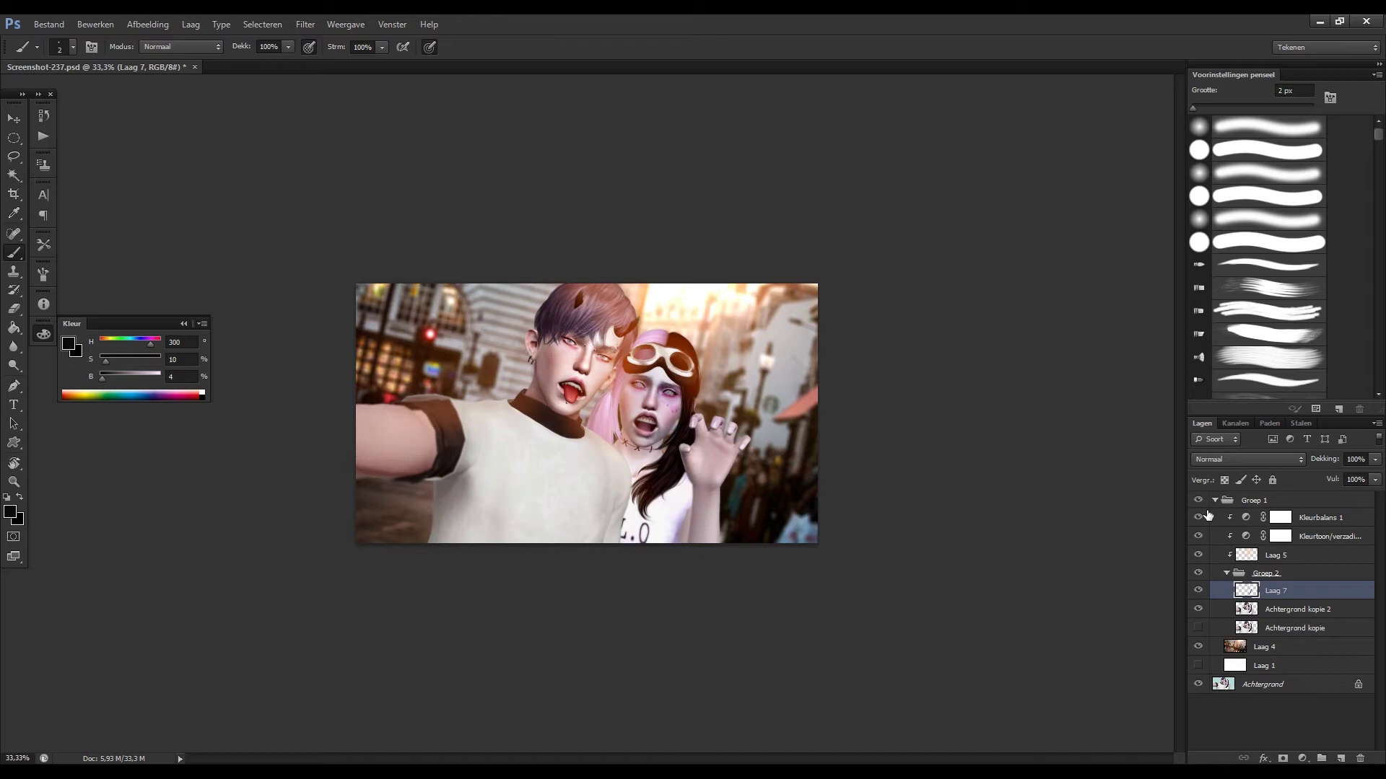
Add a new layer atop Groep 1 and paint dark purple shadow over the couple's hair, shirts and arms.
click(1209, 517)
key(ctrl+shift+alt+n)
click(170, 397)
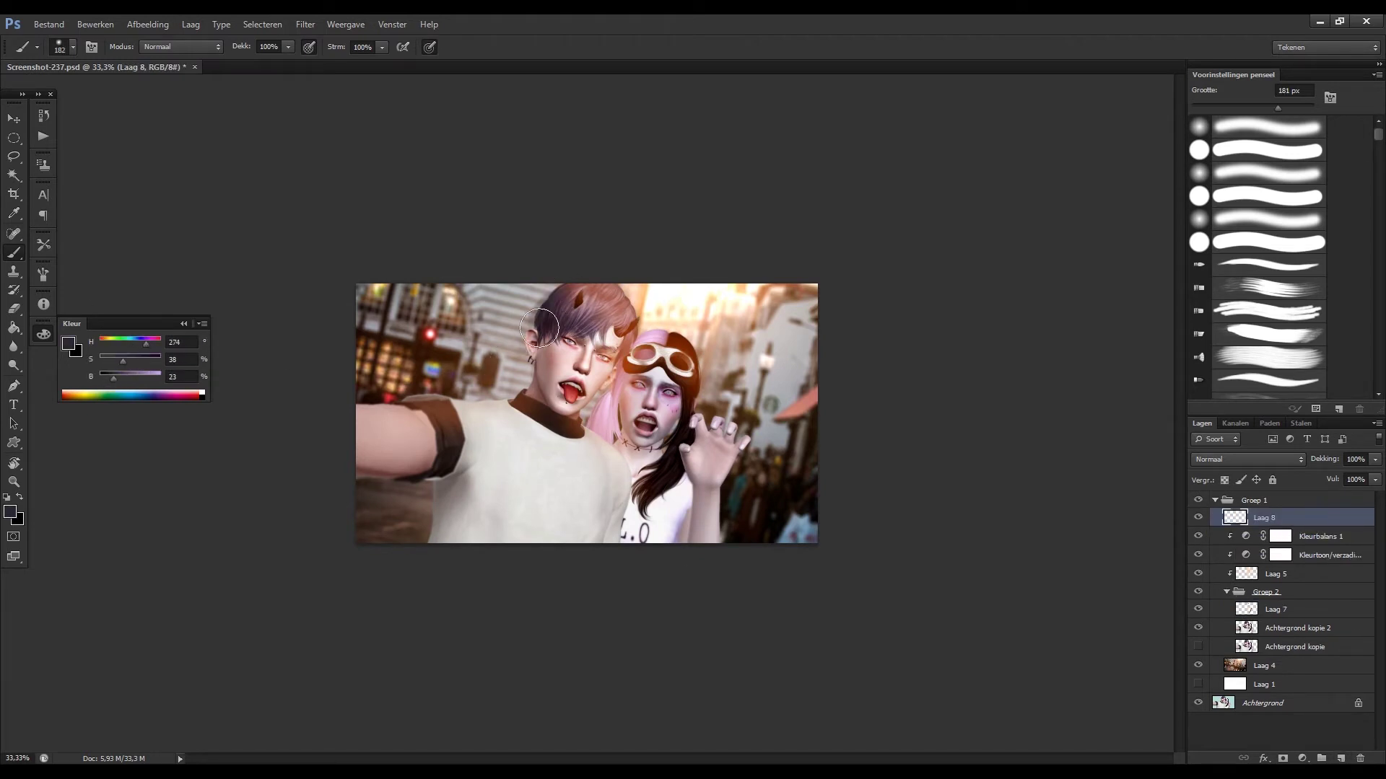
drag(541, 296, 537, 382)
mouse_move(549, 332)
mouse_down()
mouse_move(525, 419)
mouse_move(447, 534)
mouse_up()
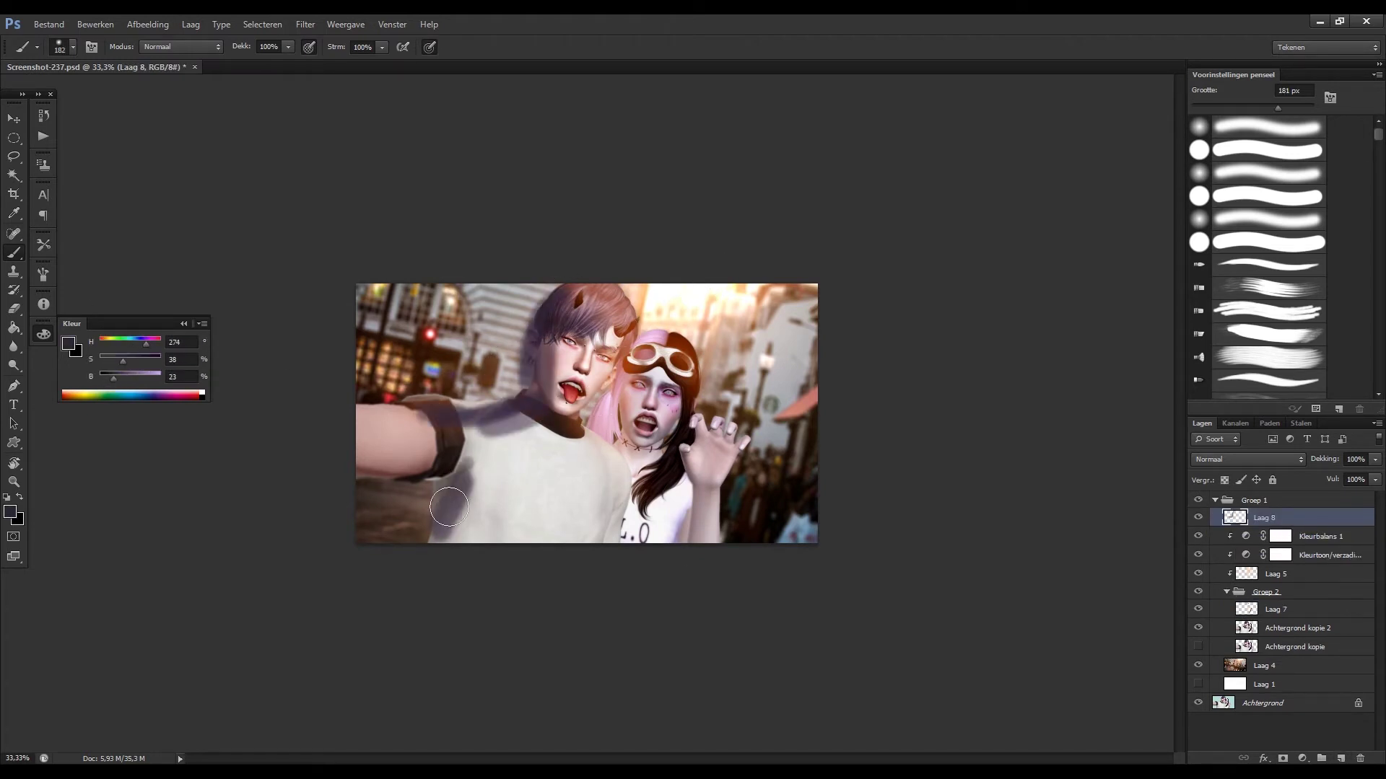
drag(423, 404, 368, 455)
mouse_move(599, 437)
mouse_down()
mouse_move(632, 534)
mouse_move(710, 487)
mouse_move(671, 549)
mouse_up()
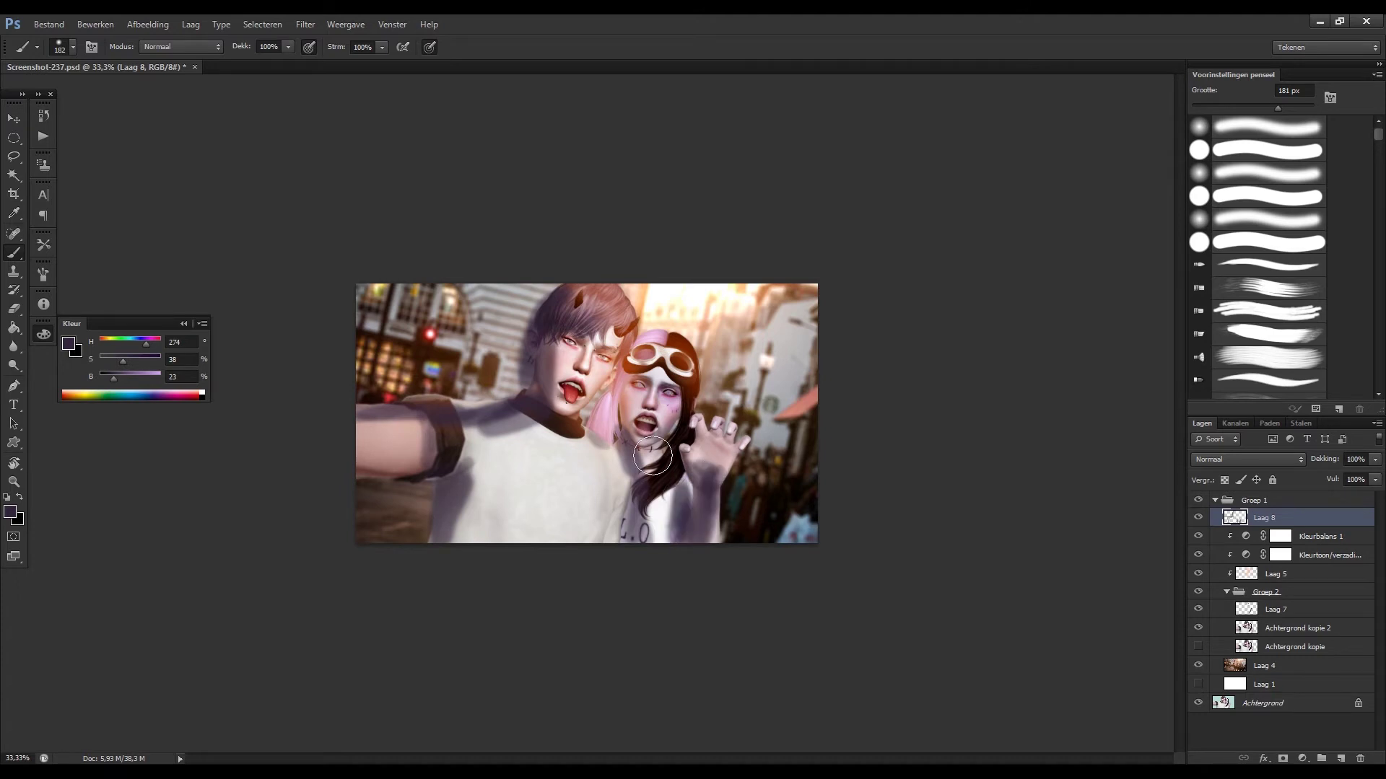
drag(685, 390, 631, 505)
drag(628, 448, 613, 541)
drag(606, 426, 621, 534)
key(e)
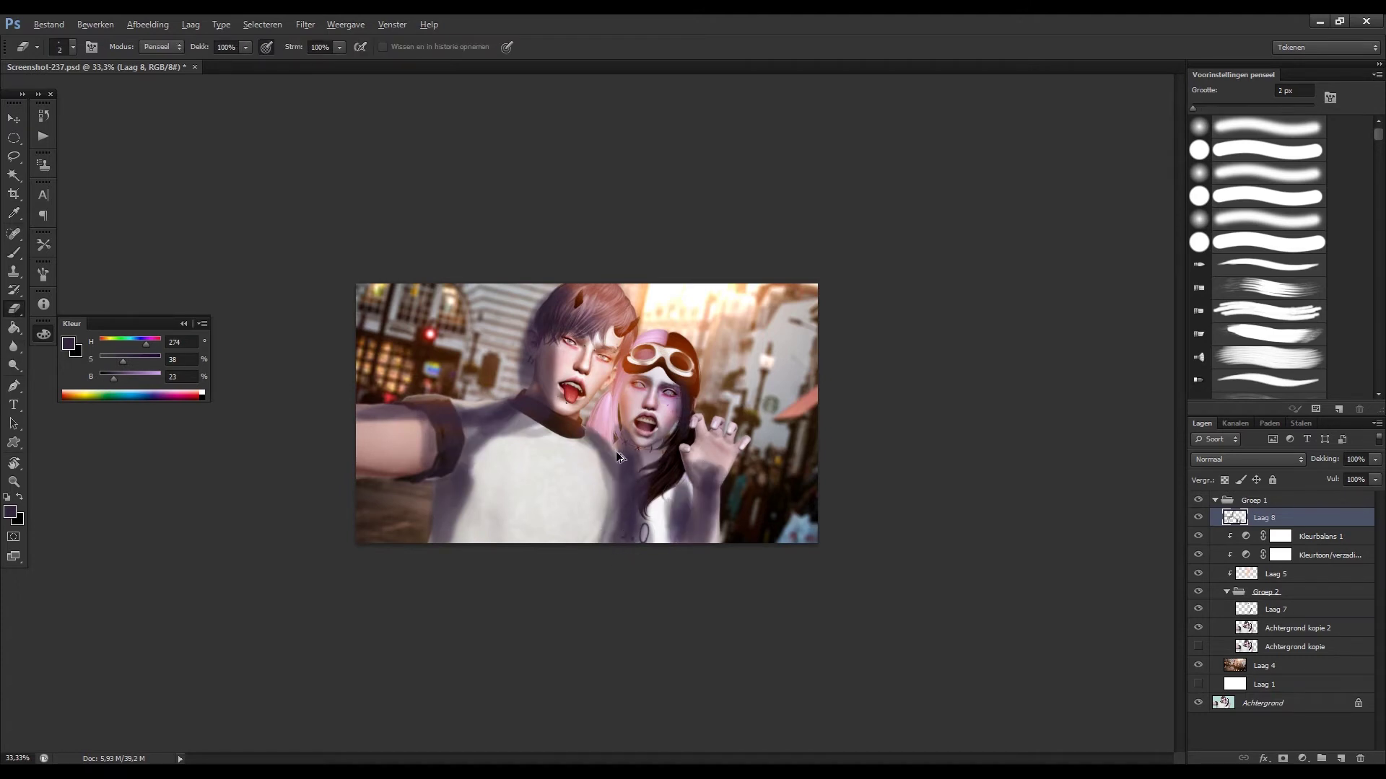
mouse_move(610, 433)
mouse_down()
mouse_move(620, 516)
mouse_move(611, 429)
mouse_up()
Gaussian-blur the shadow layer, set it to Donkerdere kleur, and clip it to the layer below.
click(305, 24)
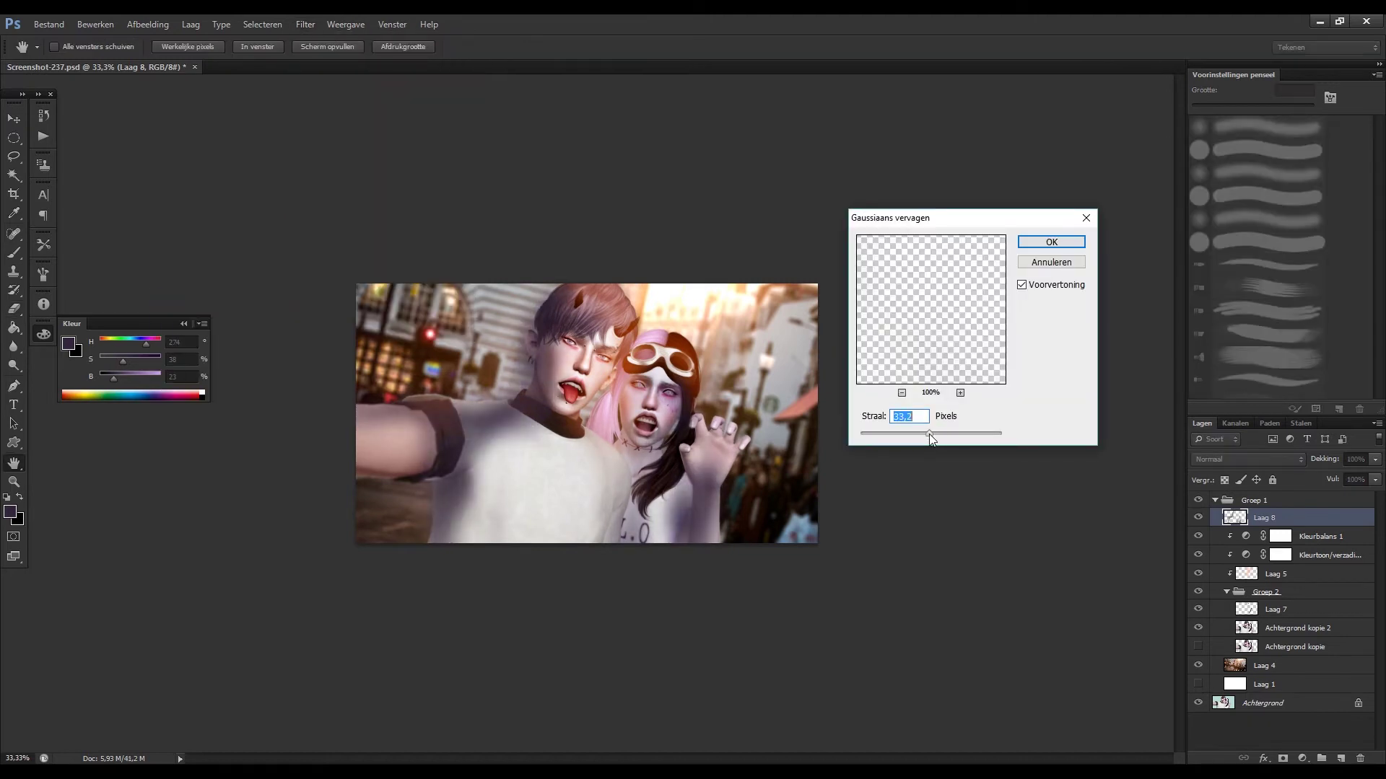
key(Return)
click(1228, 461)
click(1227, 180)
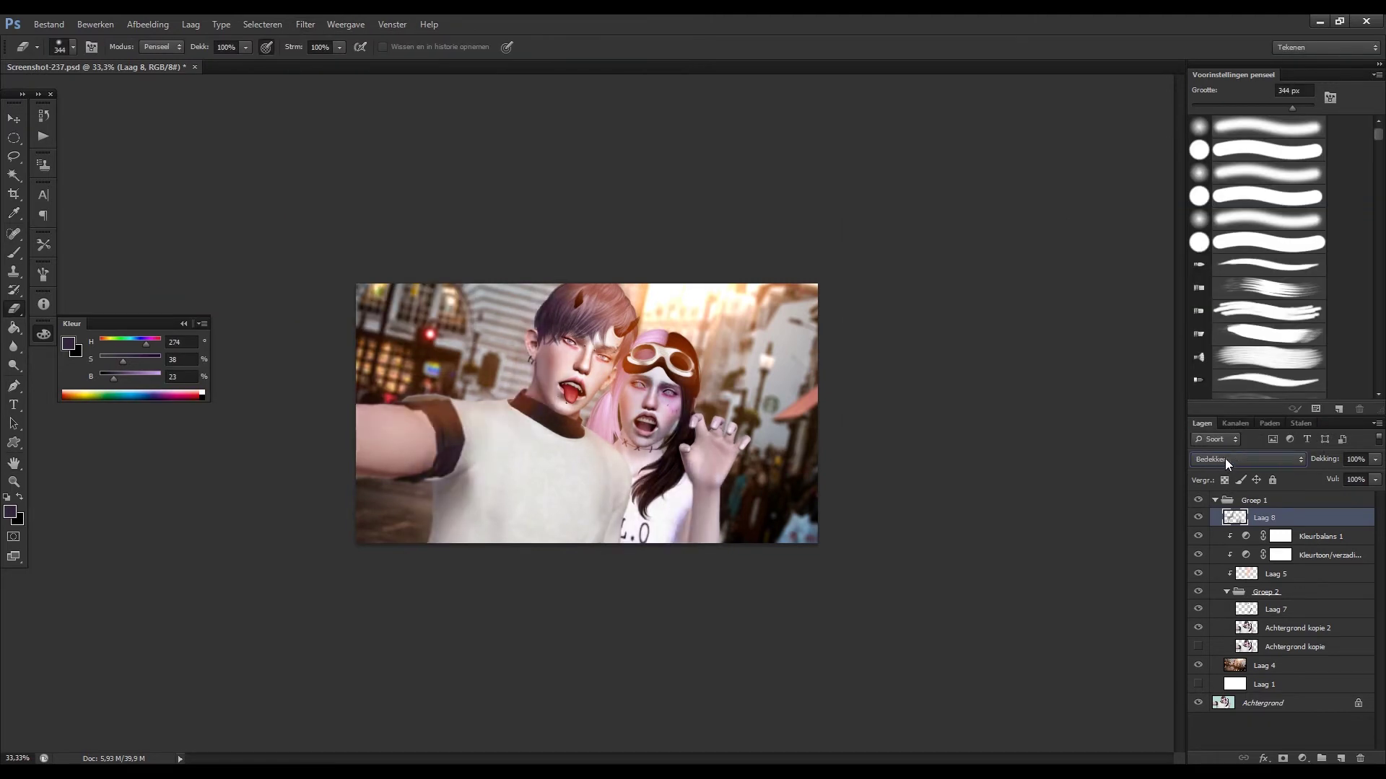
right_click(1274, 518)
click(1226, 106)
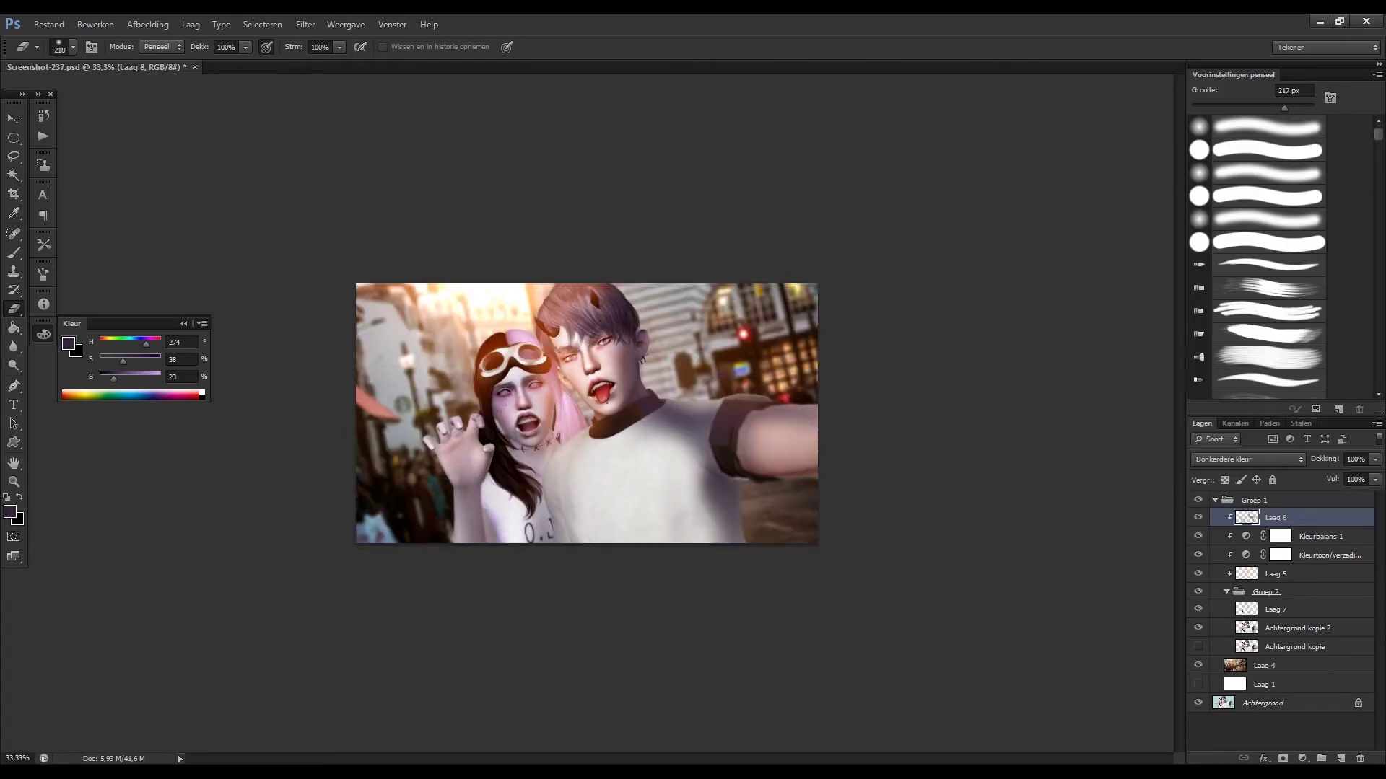
key(bracketright)
key(bracketright)
key(bracketright)
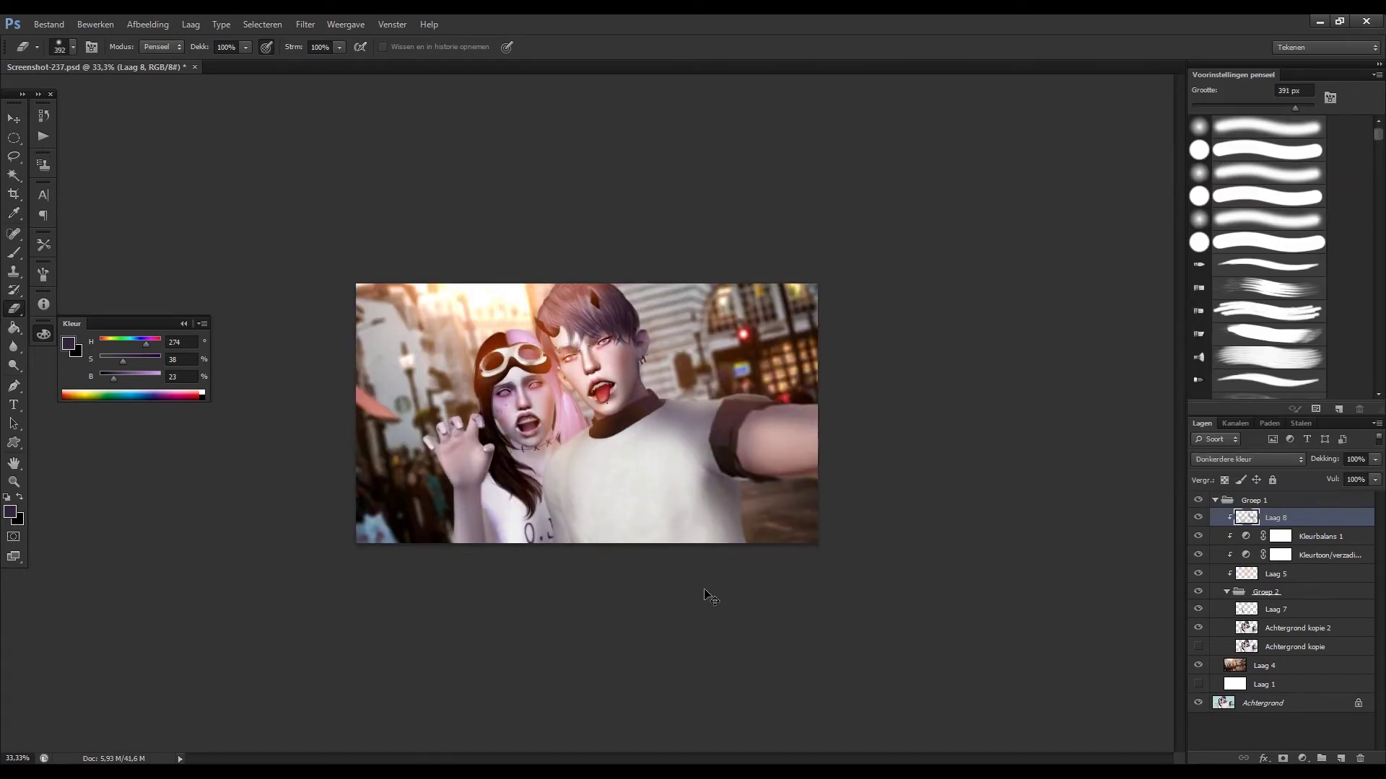
scroll(705, 596, up, 3)
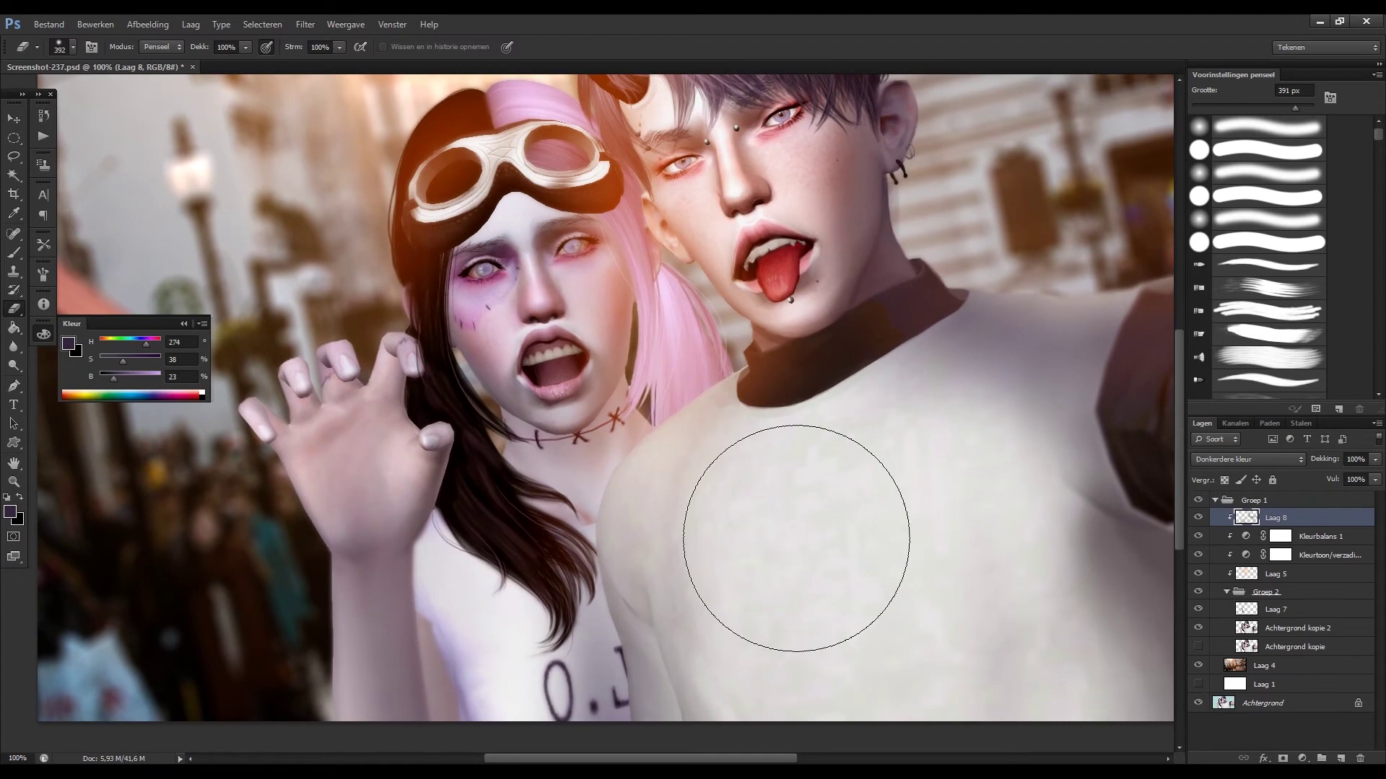
Hide the shadow and colour-grade layers and add a new layer, Laag 9, above Laag 7.
drag(1198, 517, 1198, 574)
click(1275, 609)
click(1341, 759)
key(ctrl+plus)
key(ctrl+plus)
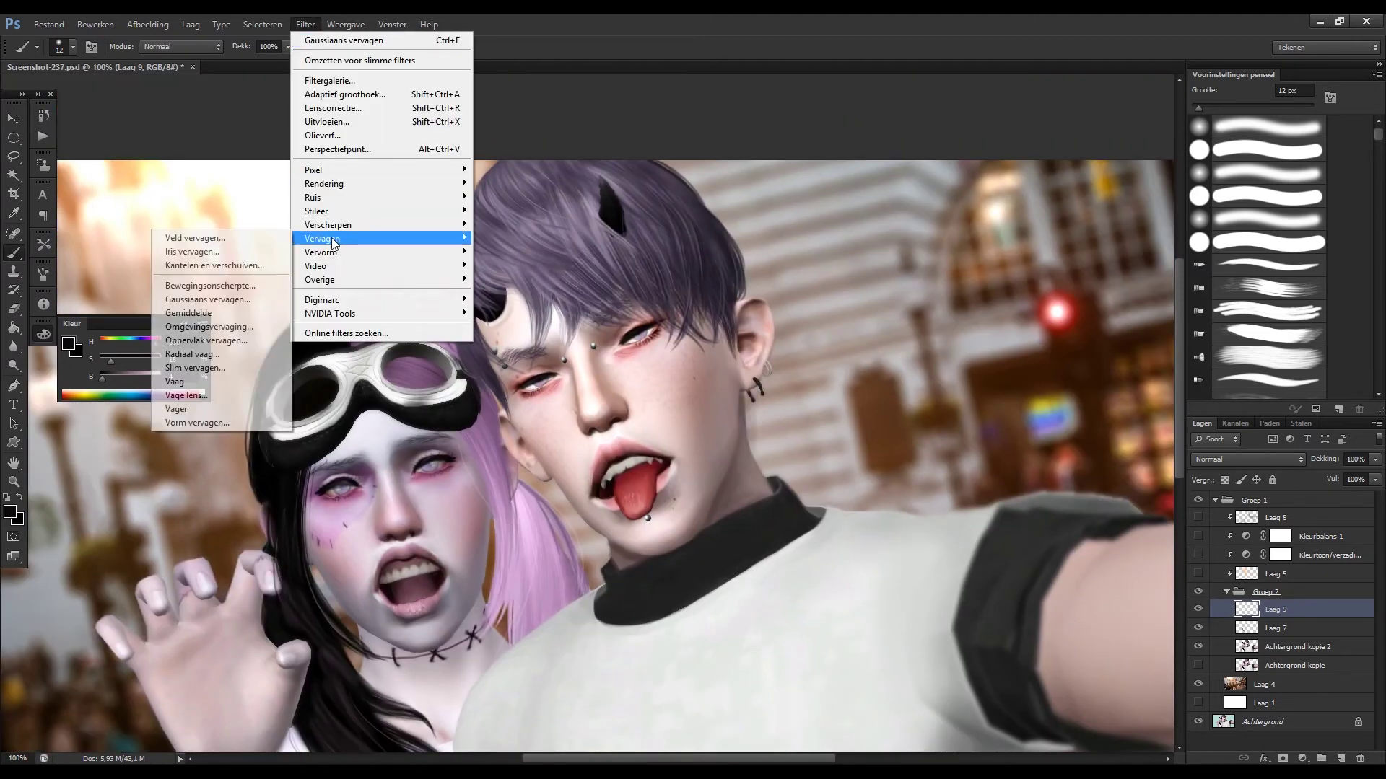
Paint fine eye and lash details with a 2 px brush, sampling iris, purple, lash and skin colours.
click(306, 24)
click(448, 232)
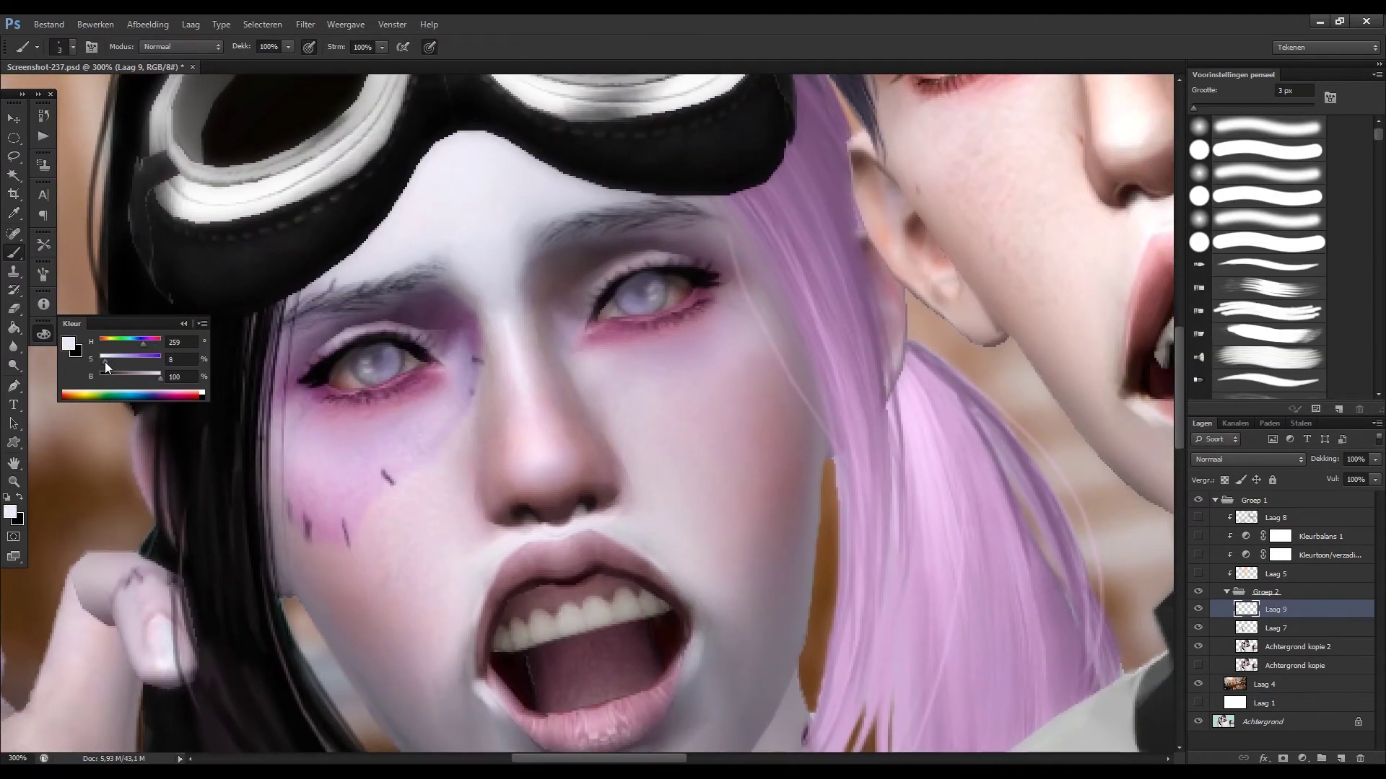
key(bracketleft)
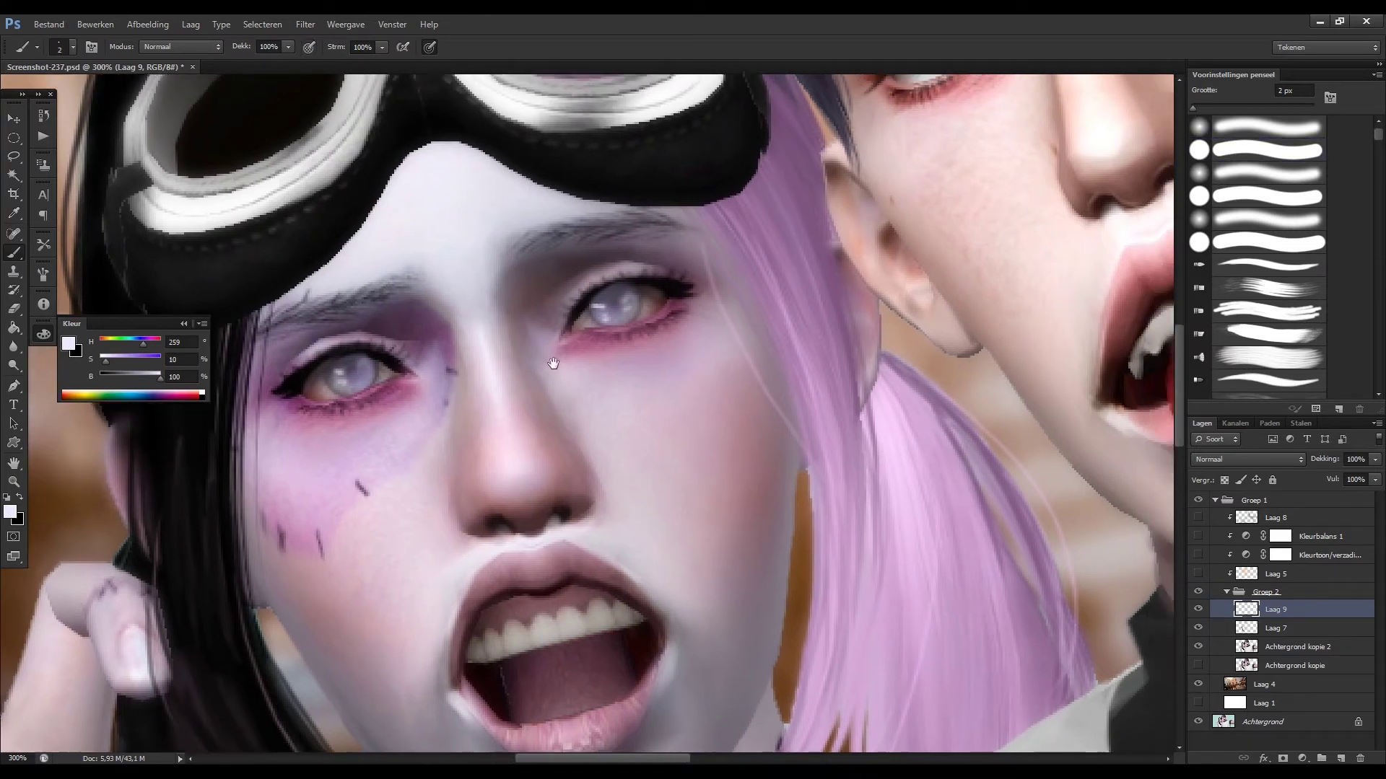
drag(553, 355, 503, 378)
alt+click(594, 322)
alt+click(597, 315)
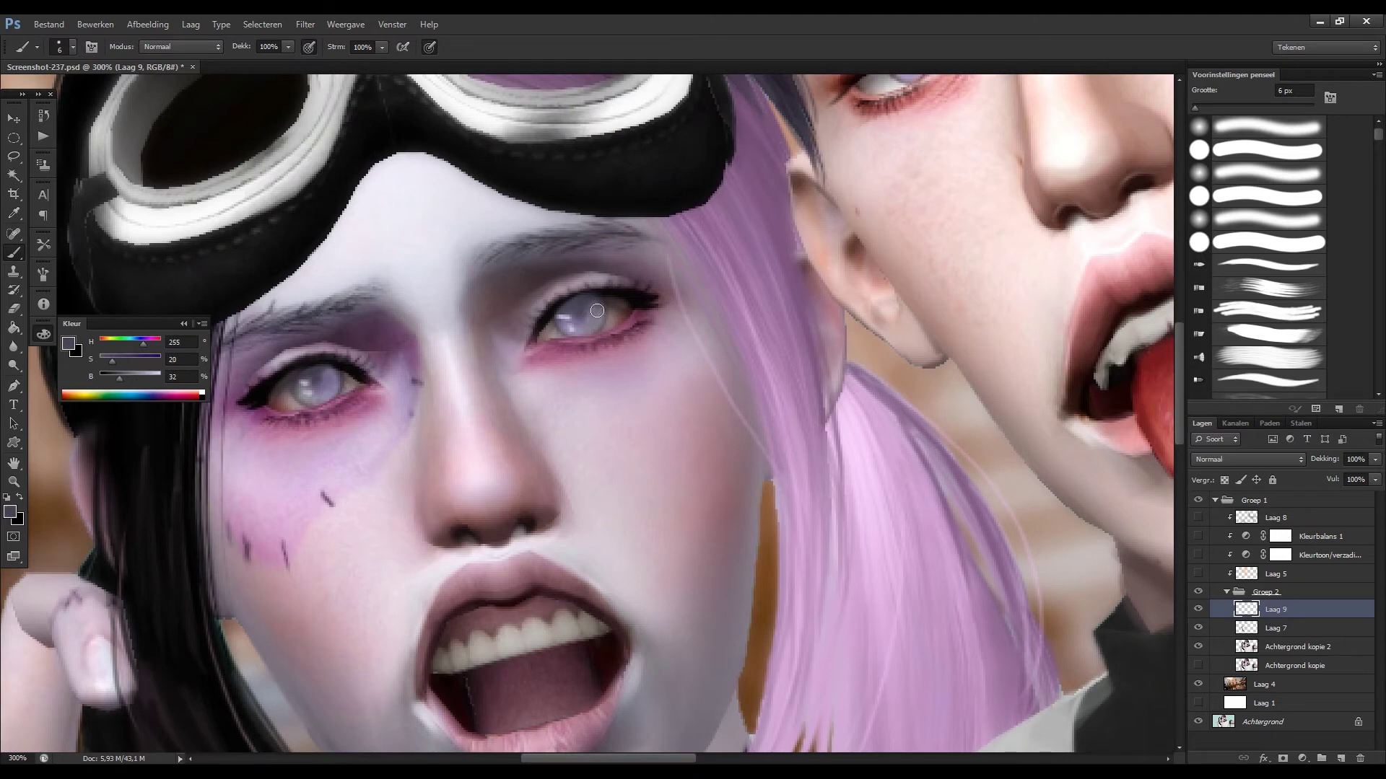
drag(560, 295, 653, 248)
key(bracketleft)
key(bracketleft)
key(bracketleft)
alt+click(666, 262)
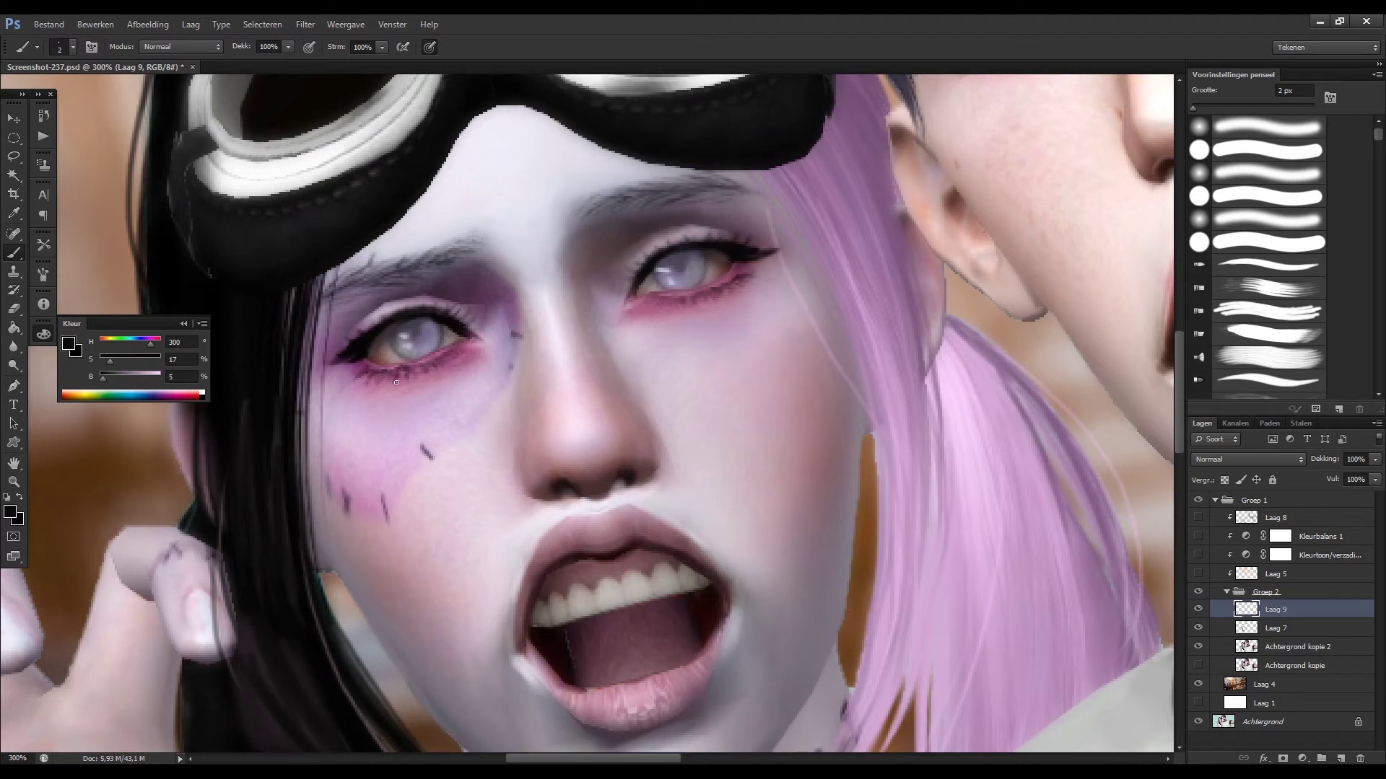
alt+click(463, 331)
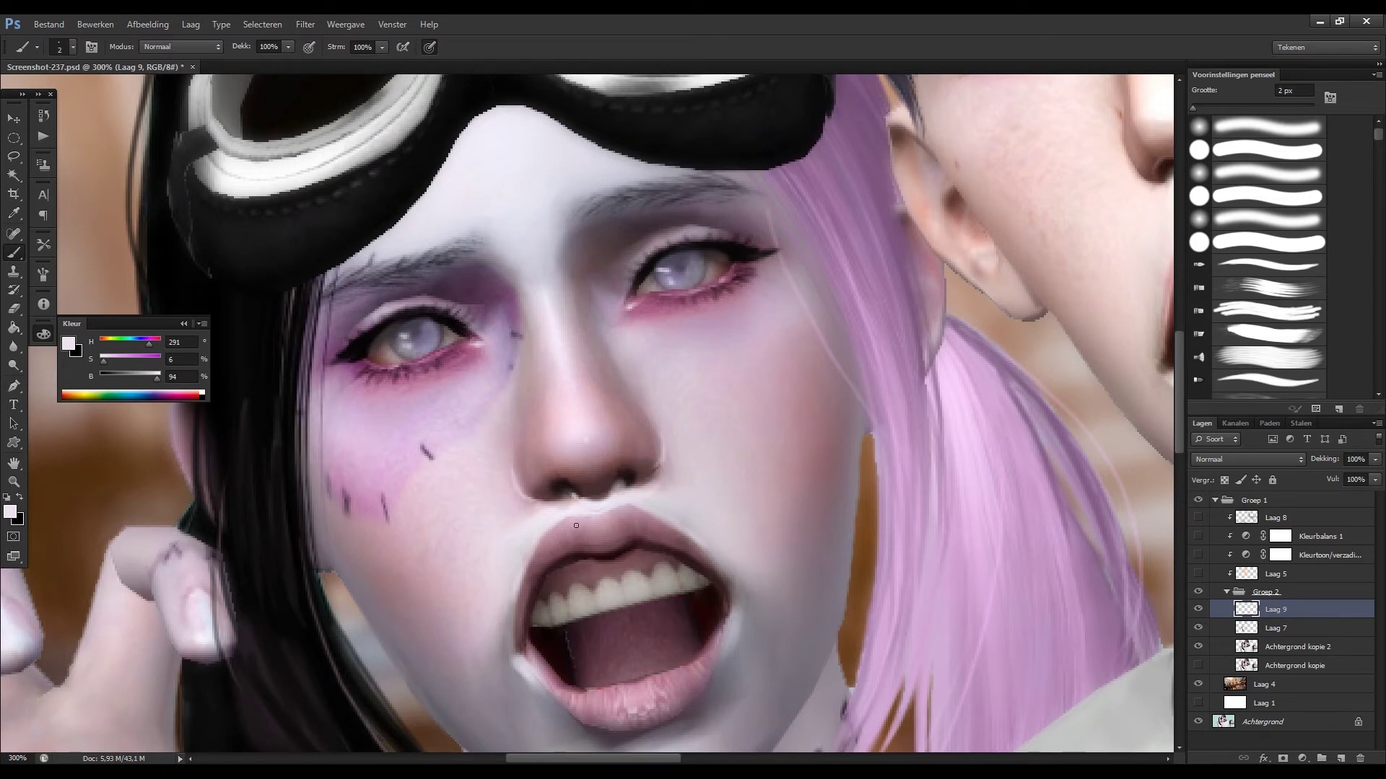
Refine the girl's lips with a 3–5 px brush, sampling the mauve lower- and upper-lip colours.
scroll(604, 502, down, 3)
scroll(637, 572, down, 1)
key(bracketright)
key(bracketright)
key(bracketright)
alt+click(621, 615)
alt+click(696, 612)
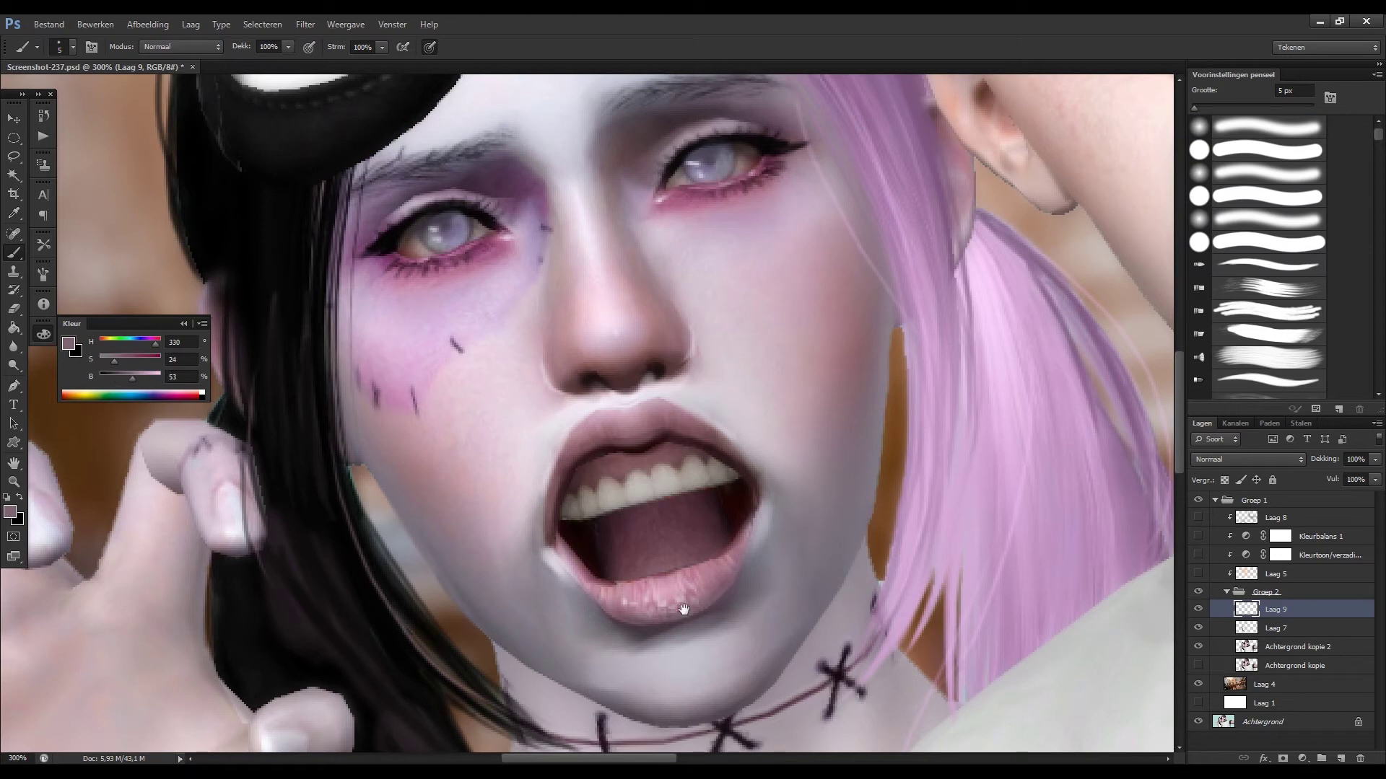
alt+click(585, 448)
key(bracketleft)
key(bracketleft)
Add Laag 10 and paint saturated purple over the upper and lower lips with a larger brush.
key(bracketright)
key(bracketright)
key(bracketright)
key(ctrl+shift+alt+n)
drag(120, 360, 153, 361)
drag(158, 344, 151, 344)
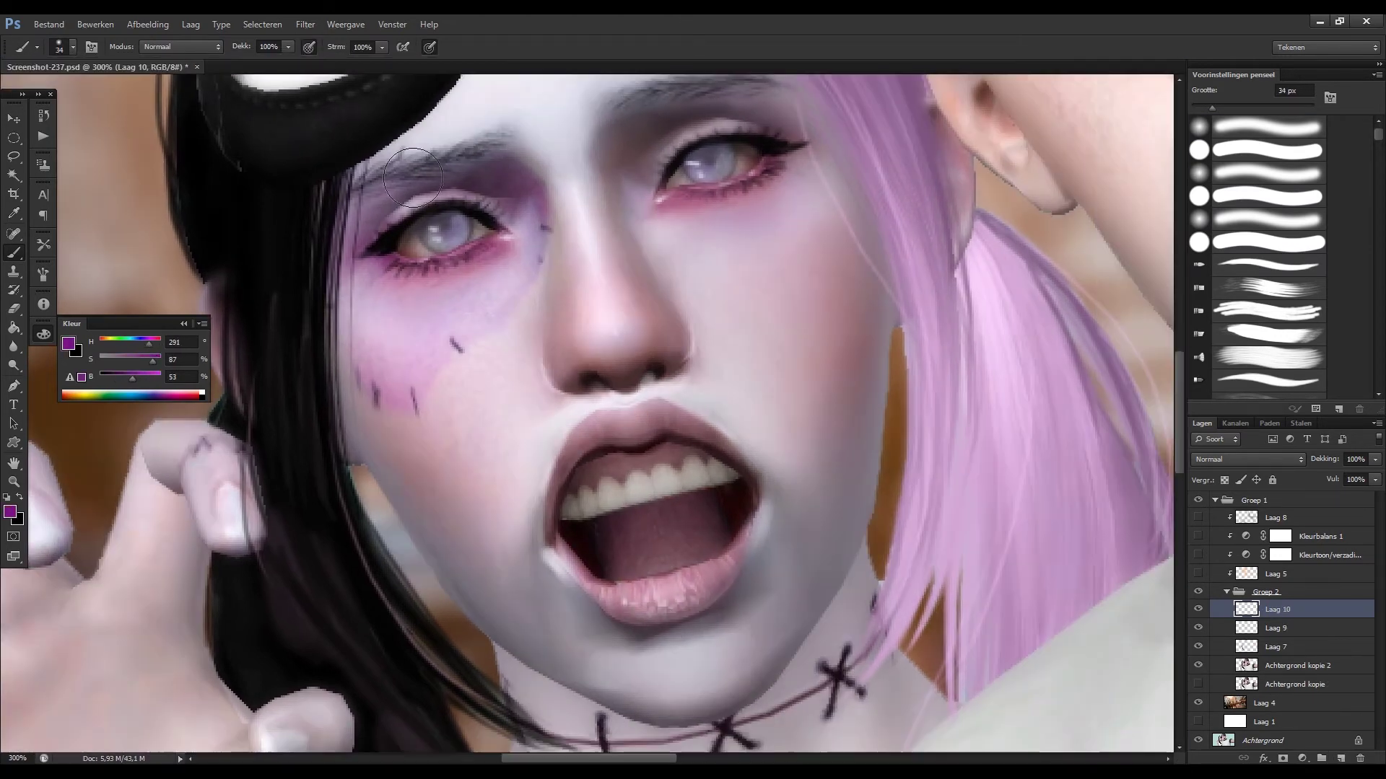
drag(621, 599, 722, 594)
drag(653, 426, 711, 437)
Set Laag 10 to Zwak licht, apply Hue +45 and Lightness +23, and lower Fill to 65%.
click(1227, 459)
click(1201, 456)
scroll(1201, 459, down, 3)
click(148, 23)
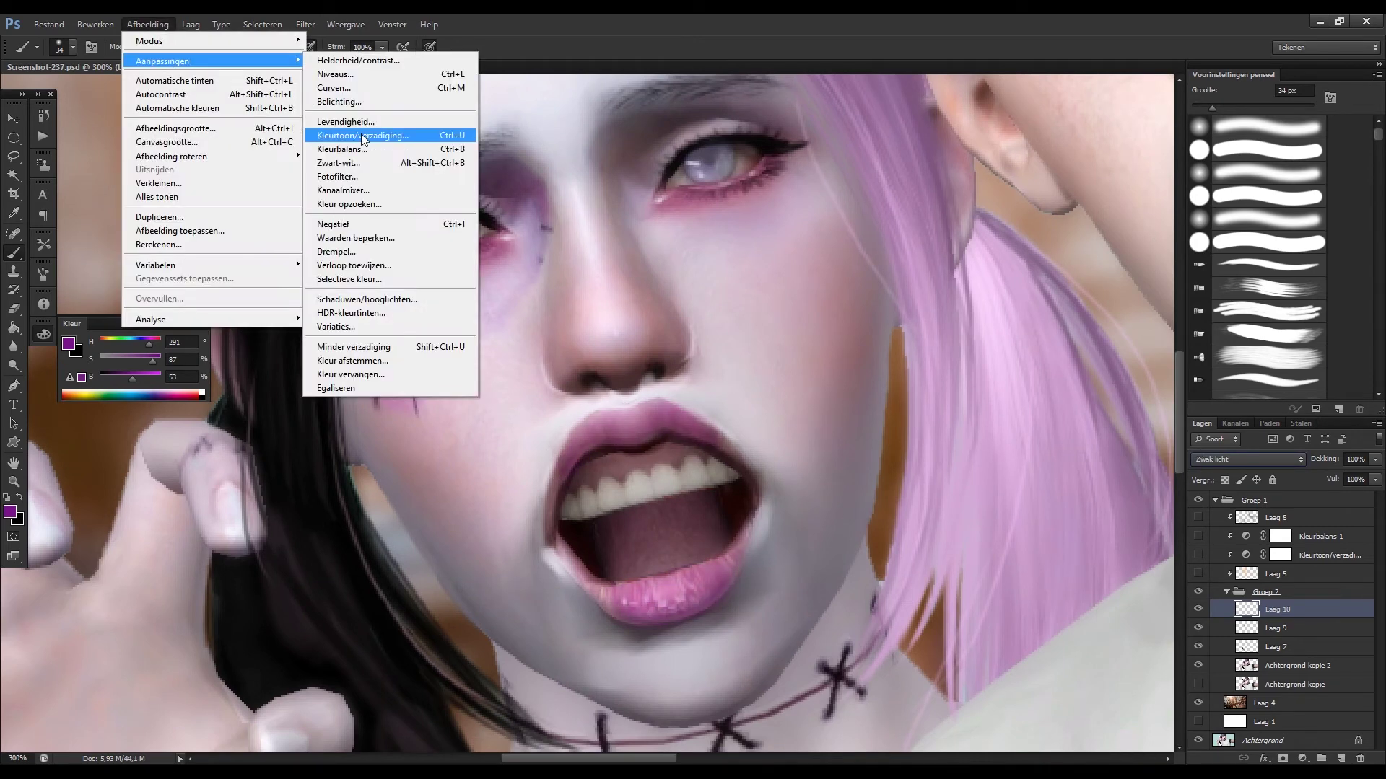
click(339, 133)
drag(1024, 267, 1057, 267)
drag(1024, 335, 1041, 335)
key(Return)
key(b)
key(ctrl+0)
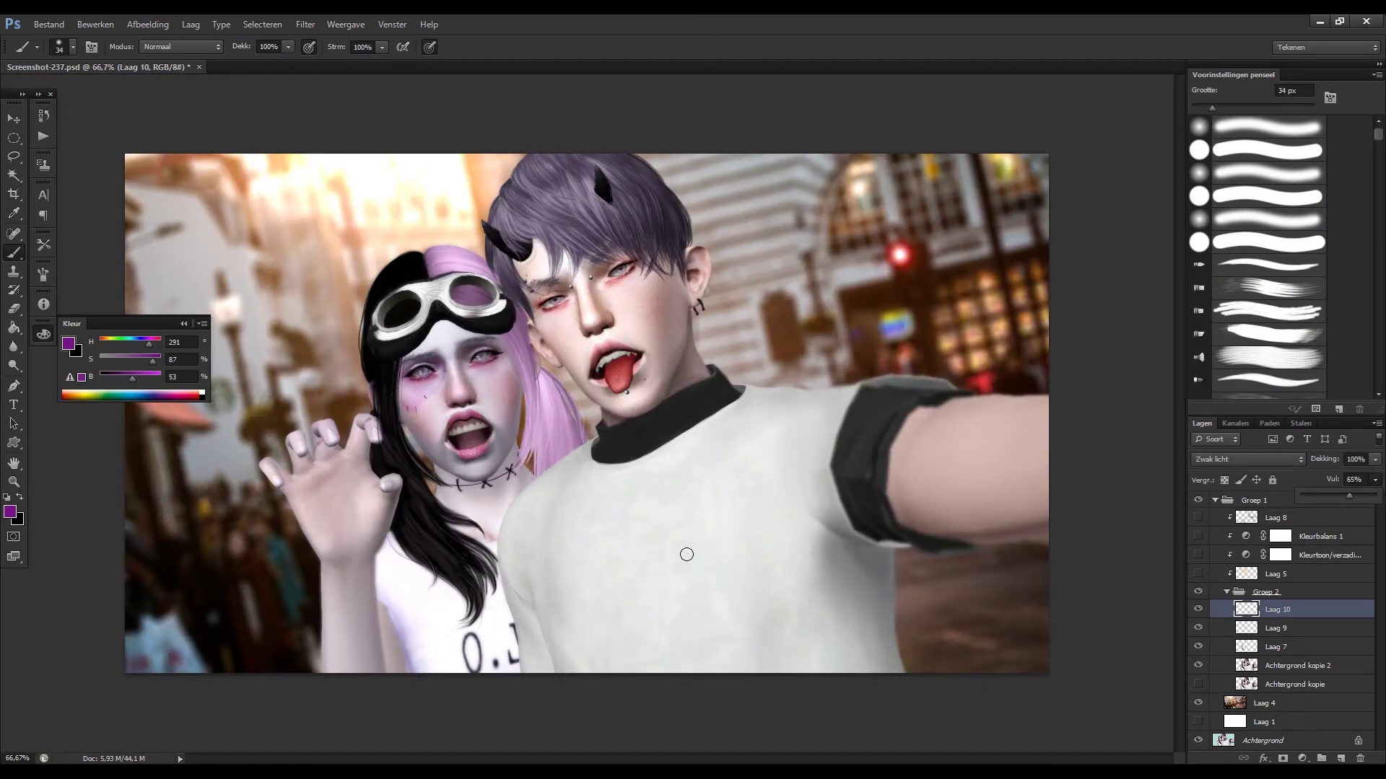
scroll(675, 556, up, 3)
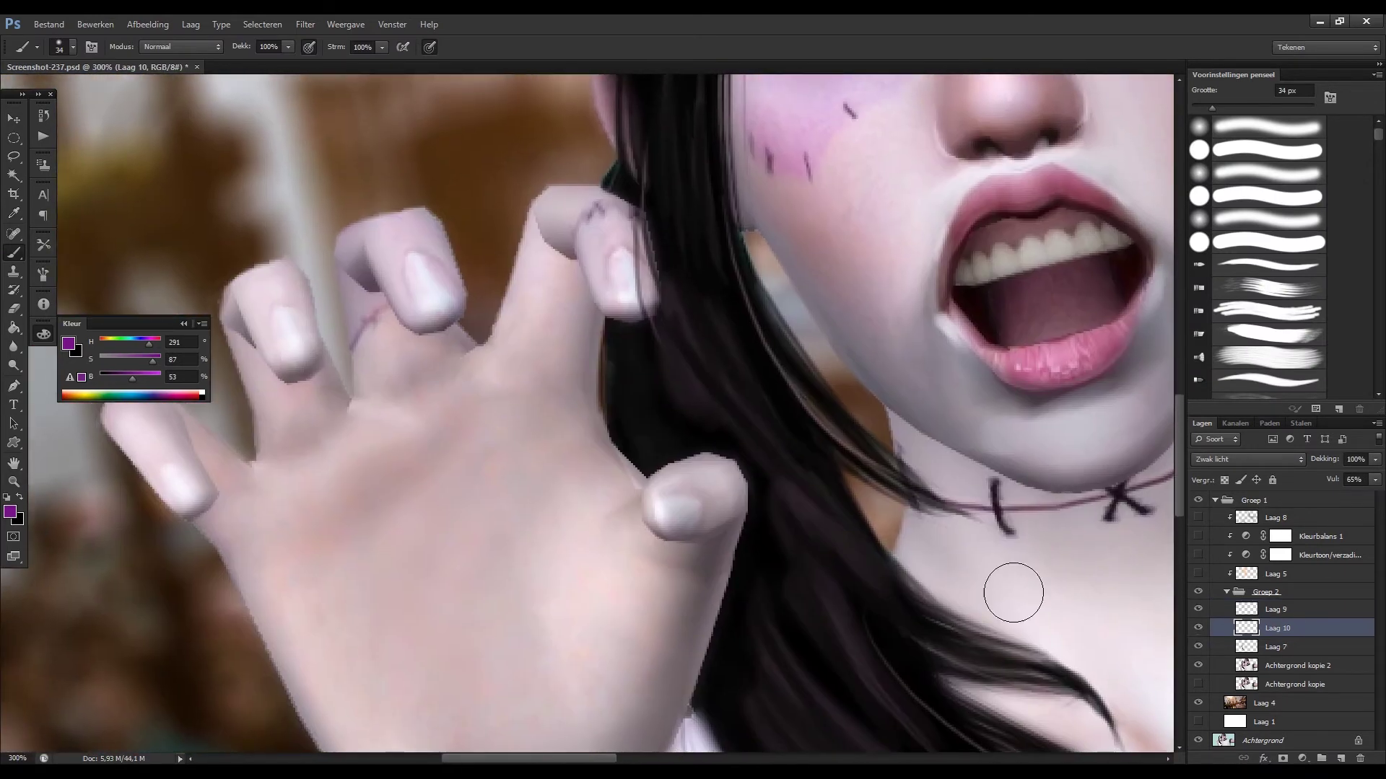
Move Laag 9 above Laag 10 and zoom in on the raised hand, sampling grey, pink and nail tones.
key(alt+bracketleft)
key(ctrl+bracketright)
drag(300, 453, 531, 323)
key(bracketleft)
key(bracketleft)
key(bracketleft)
alt+click(492, 300)
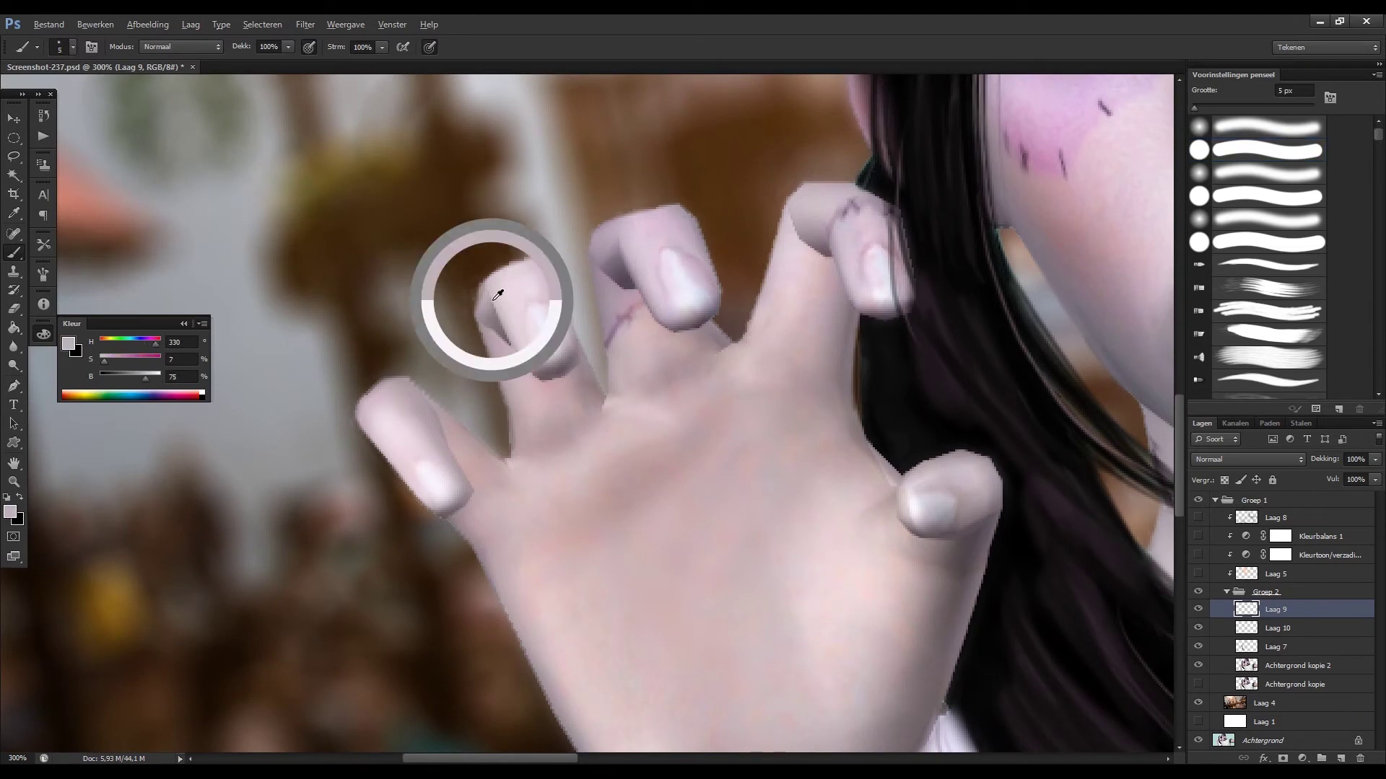
alt+click(431, 405)
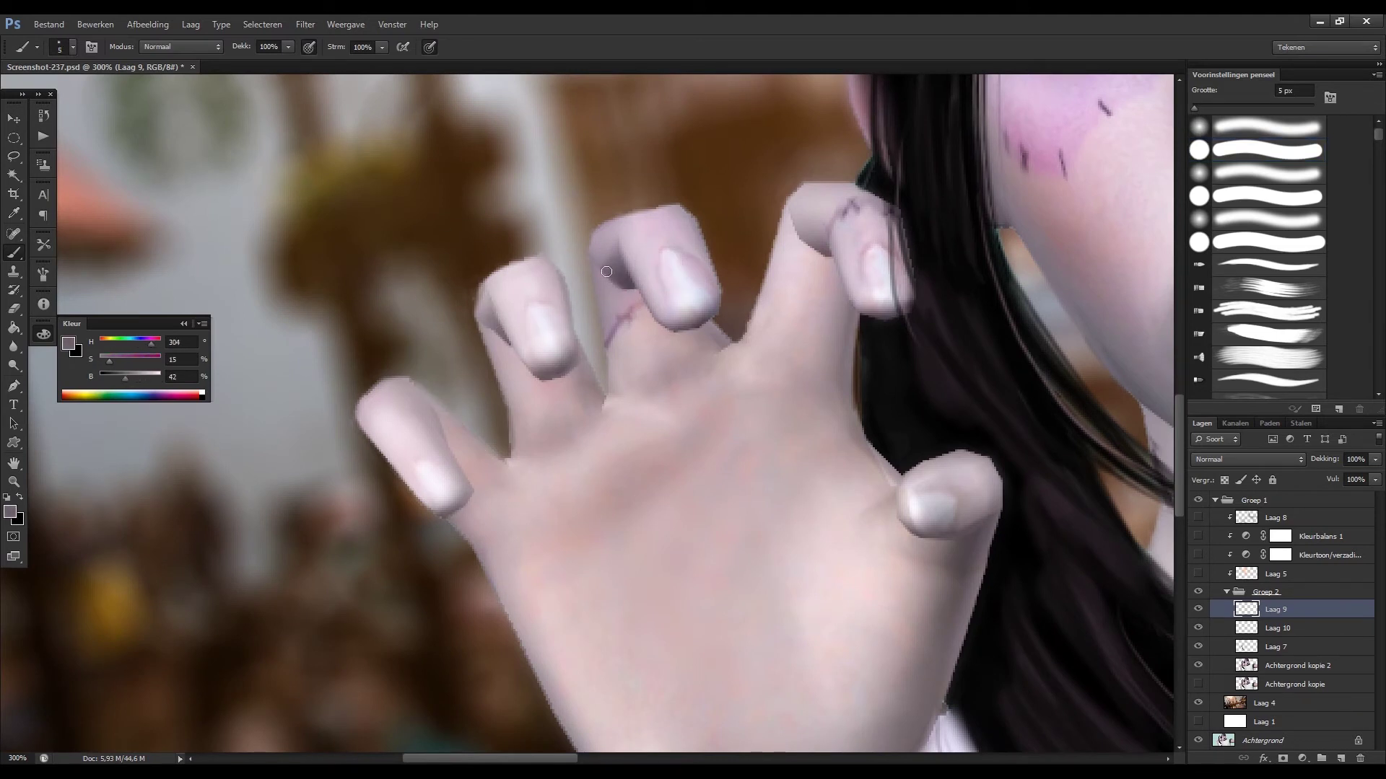
alt+click(711, 289)
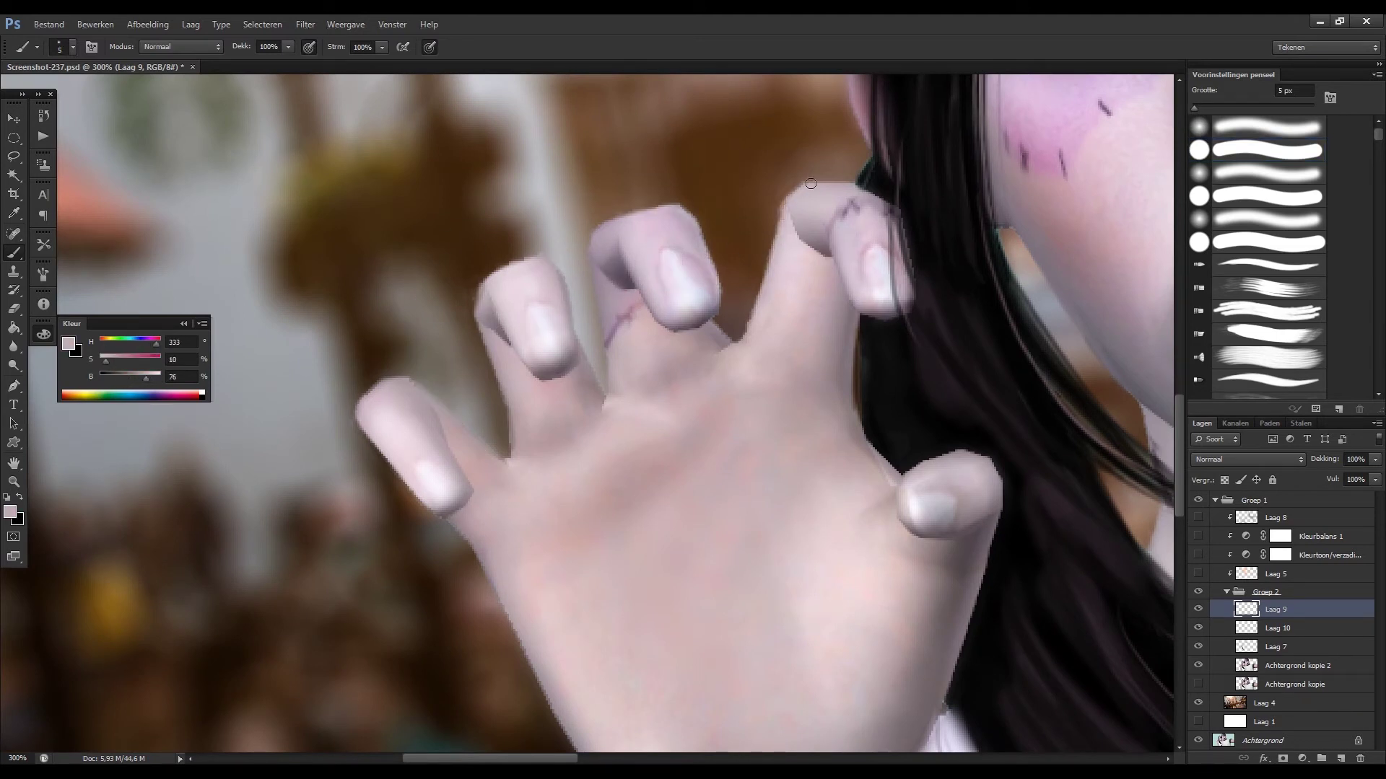
Smooth the fingertips and nails, compare before/after, and draw a short dark purple-grey stitch on a finger.
click(1198, 613)
click(1198, 592)
click(1198, 501)
click(1198, 500)
alt+click(460, 498)
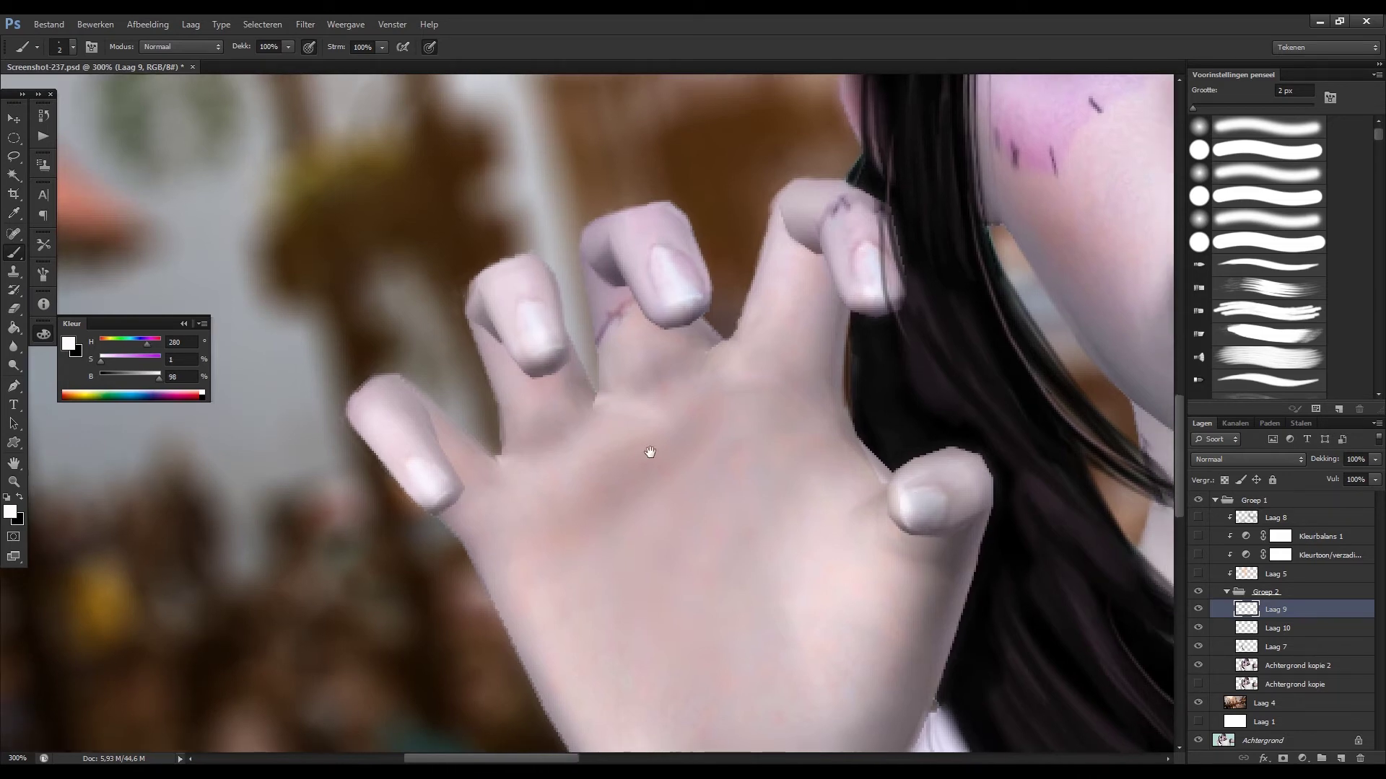
drag(767, 461, 569, 572)
alt+click(587, 400)
drag(587, 400, 707, 318)
key(ctrl+0)
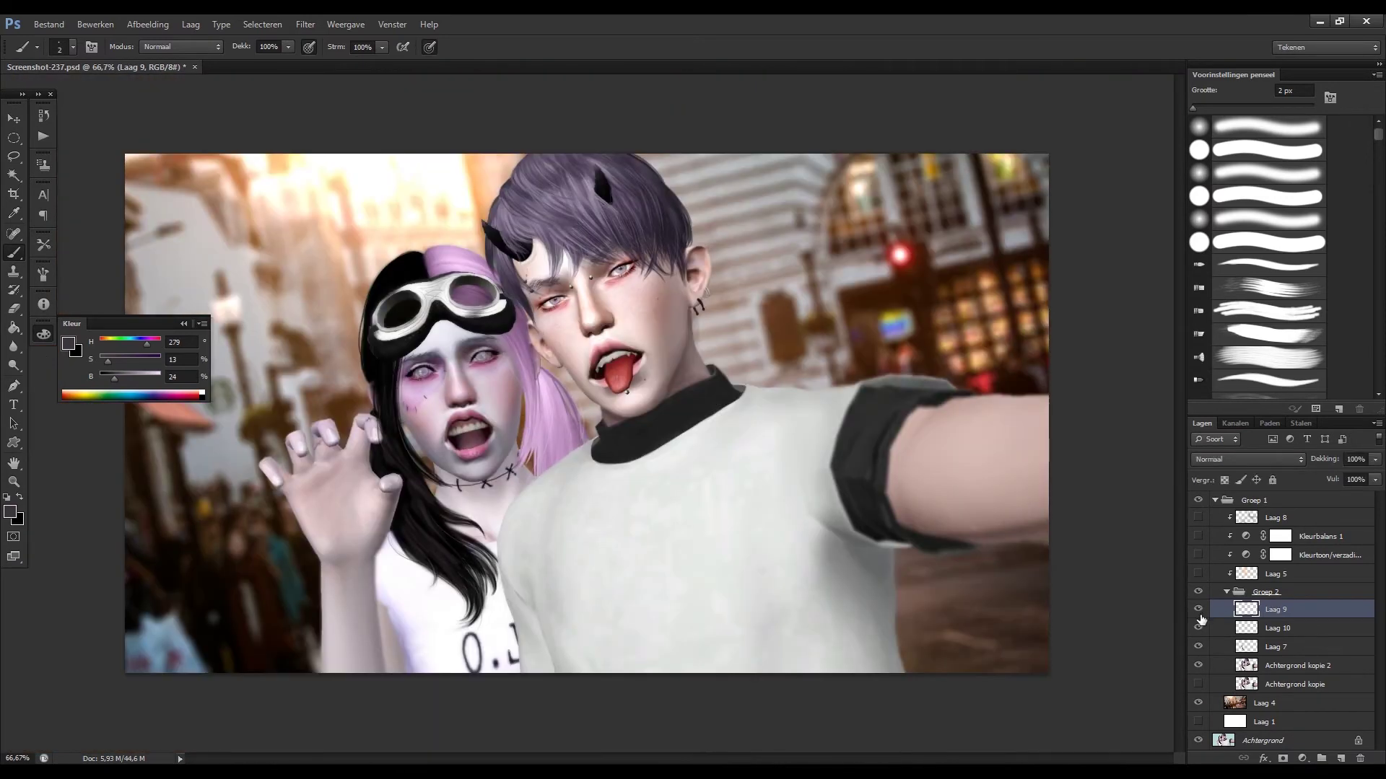
Zoom in on the boy's eyes, sampling light lavender and near-white face tones.
key(ctrl+plus)
key(ctrl+plus)
key(ctrl+plus)
alt+click(464, 420)
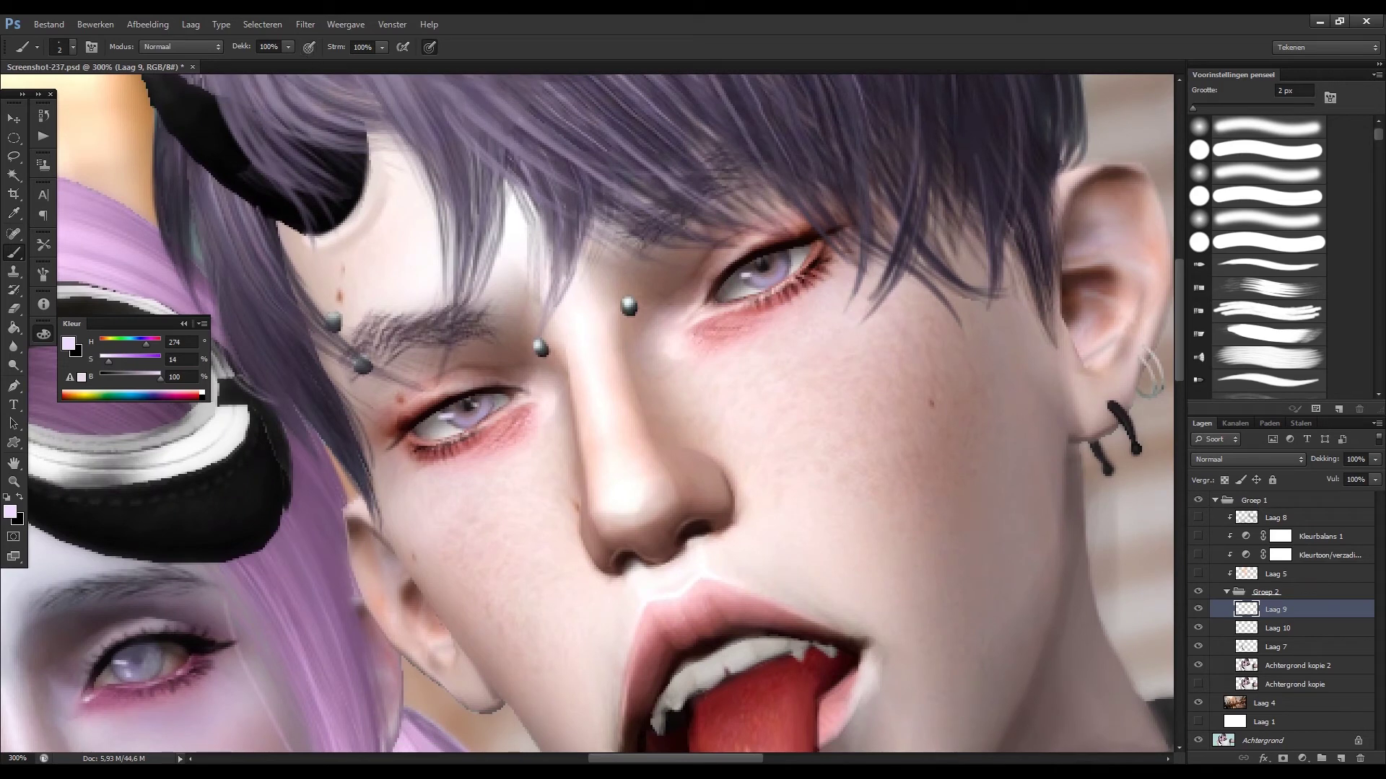
drag(476, 498, 417, 443)
alt+click(463, 338)
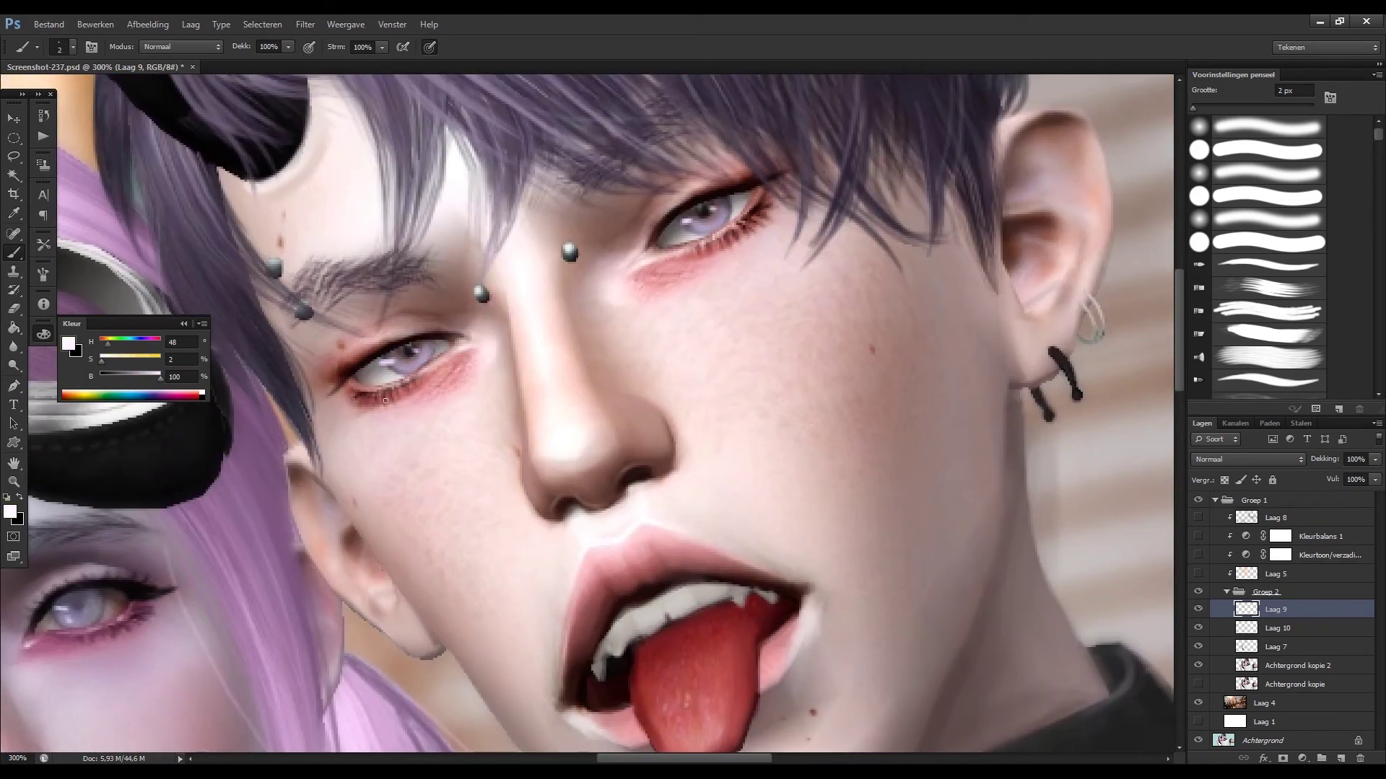
drag(747, 212, 1195, 96)
On new Laag 11, shade both eye creases dark reddish-brown and Gaussian-blur the strokes at 1.6 px.
click(1340, 759)
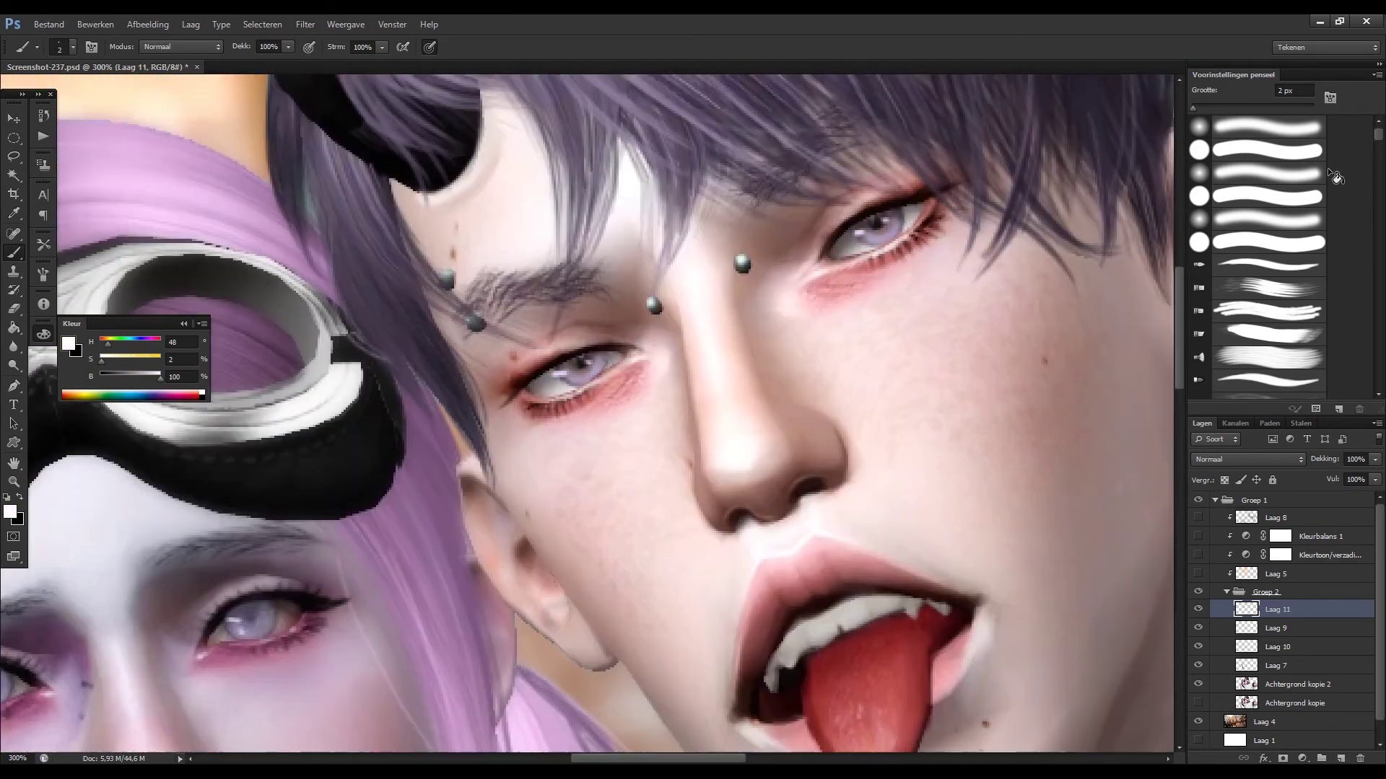
scroll(1271, 252, down, 5)
alt+click(498, 375)
drag(498, 375, 636, 336)
drag(635, 335, 502, 372)
drag(834, 190, 949, 181)
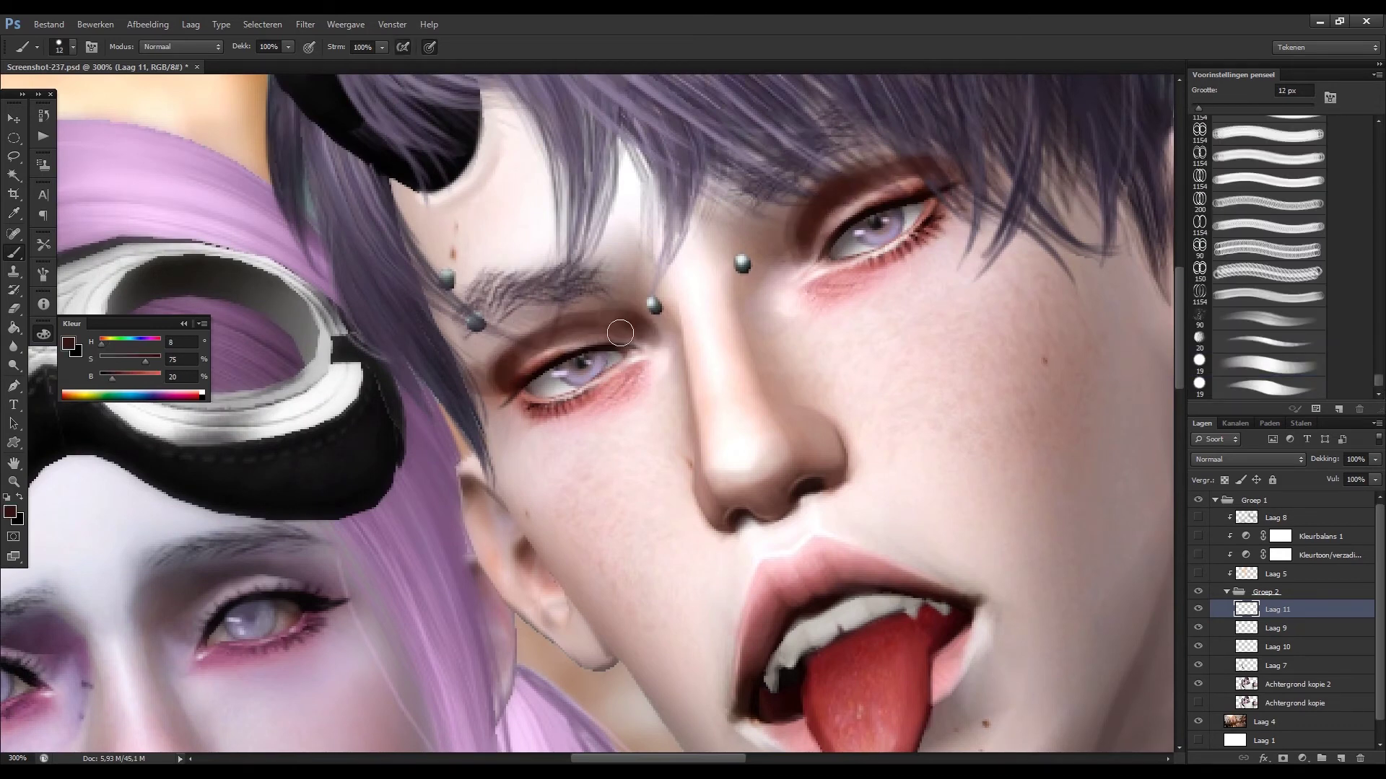
click(305, 24)
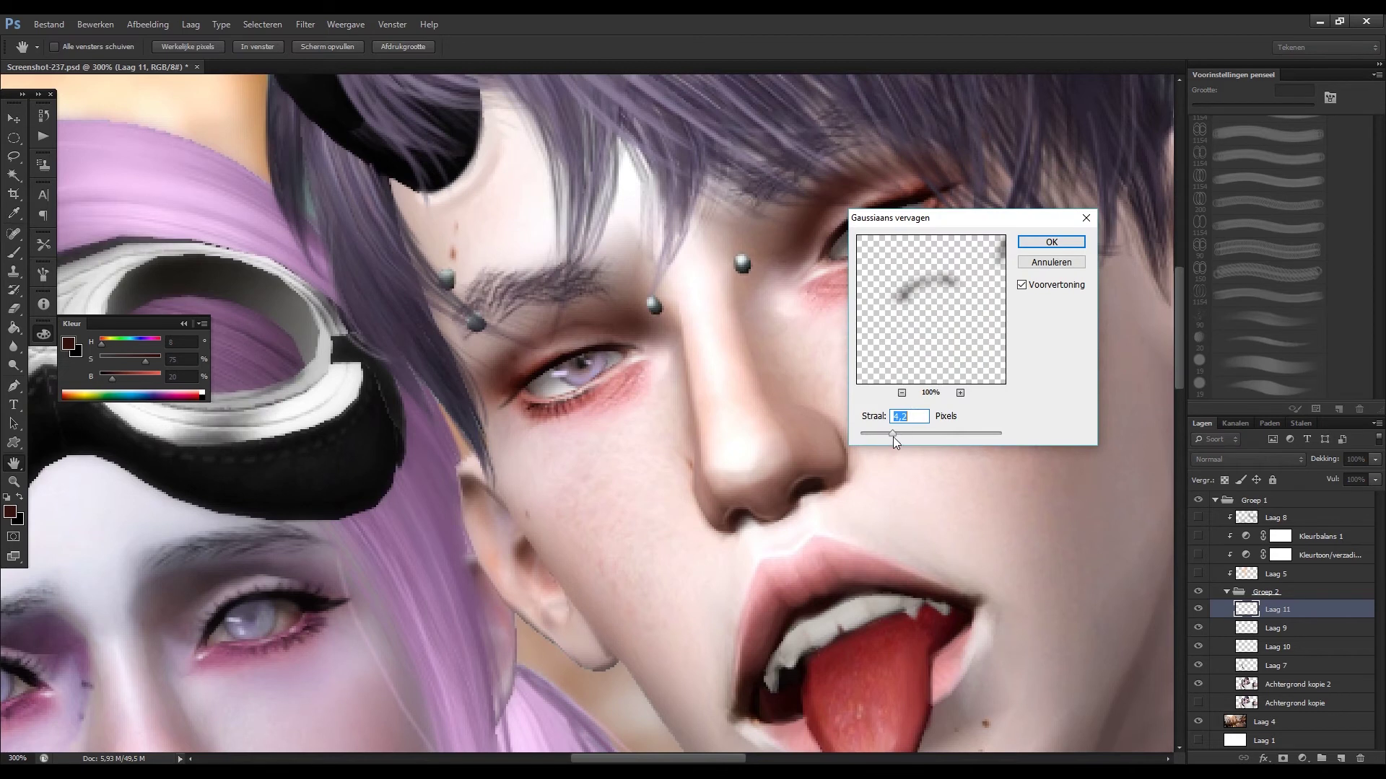
click(1053, 238)
Trim the shading with a 3 px eraser and paint red blush under both eyes with a 15 px brush.
key(e)
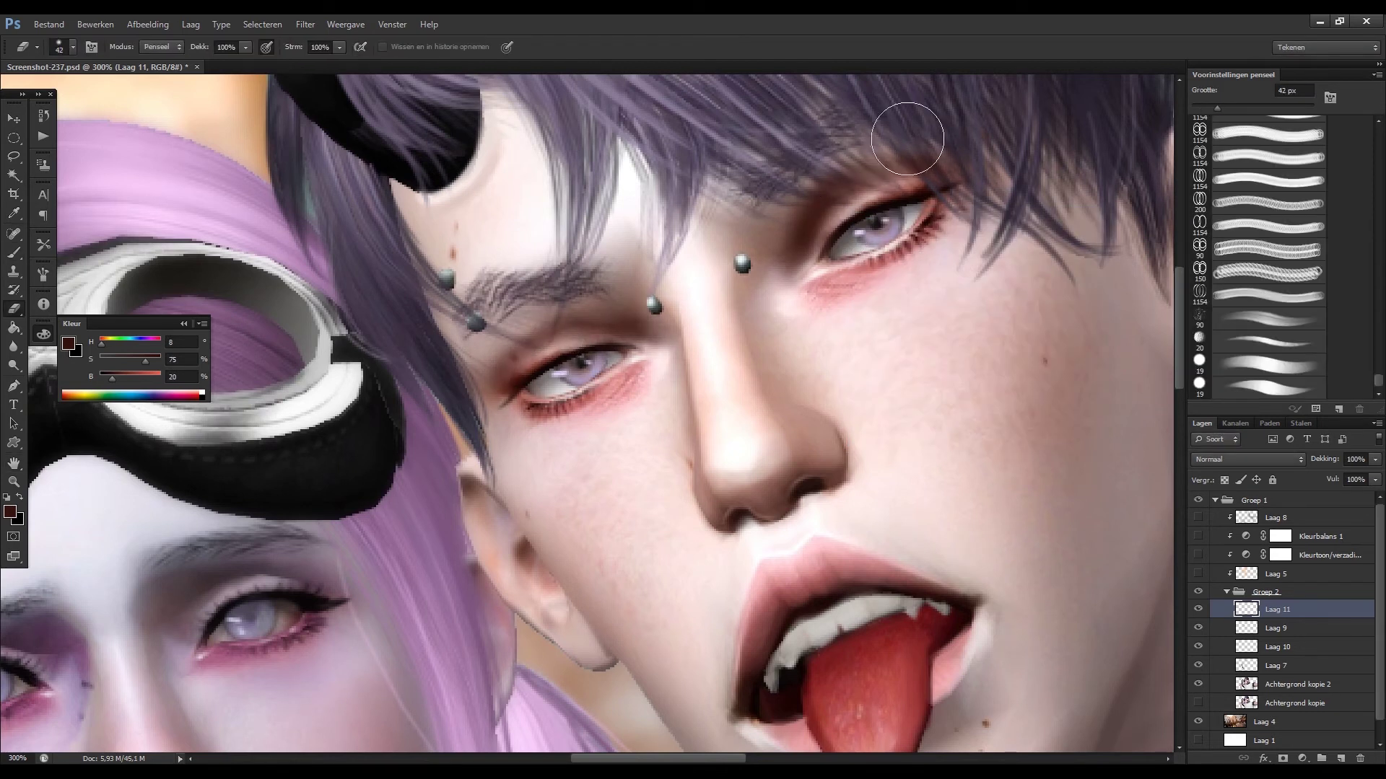
key(bracketleft)
key(bracketleft)
key(bracketleft)
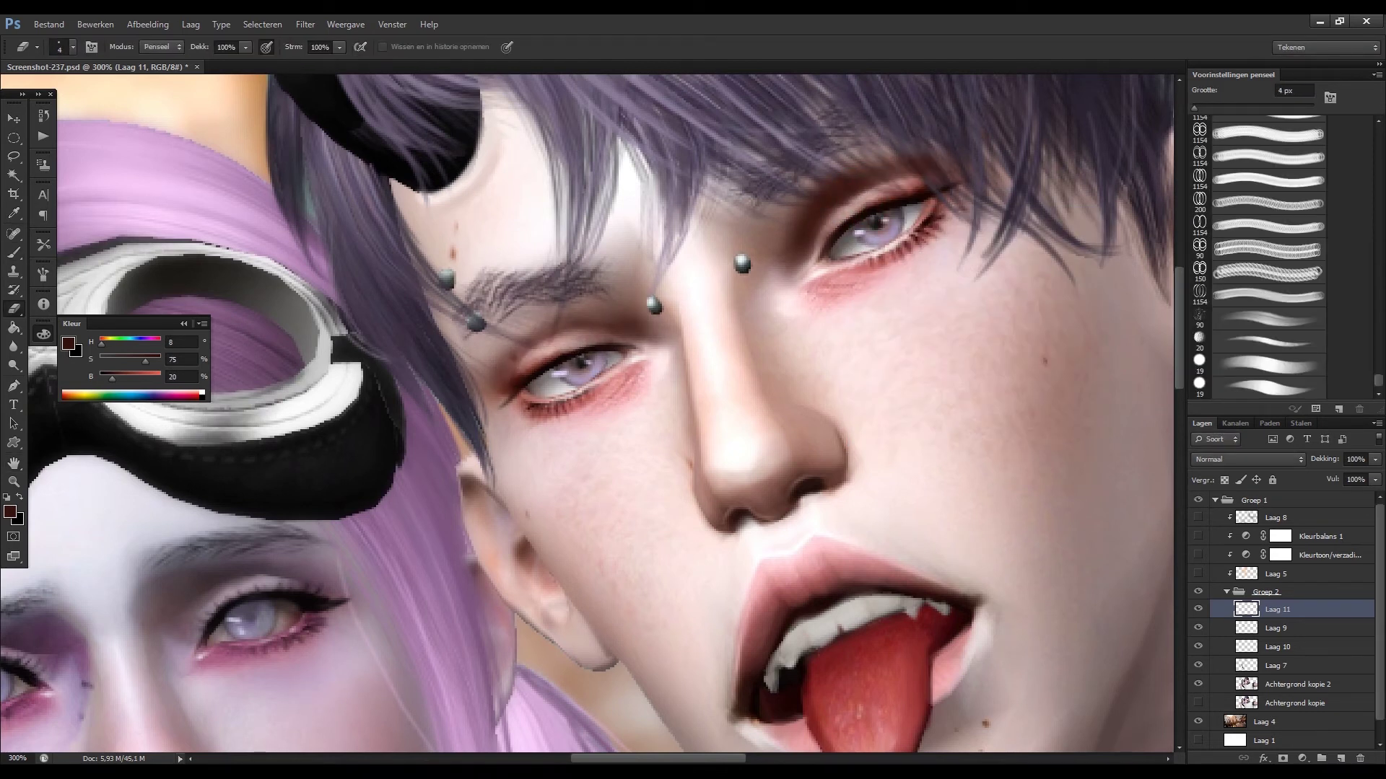
key(b)
alt+click(577, 401)
drag(520, 365, 497, 374)
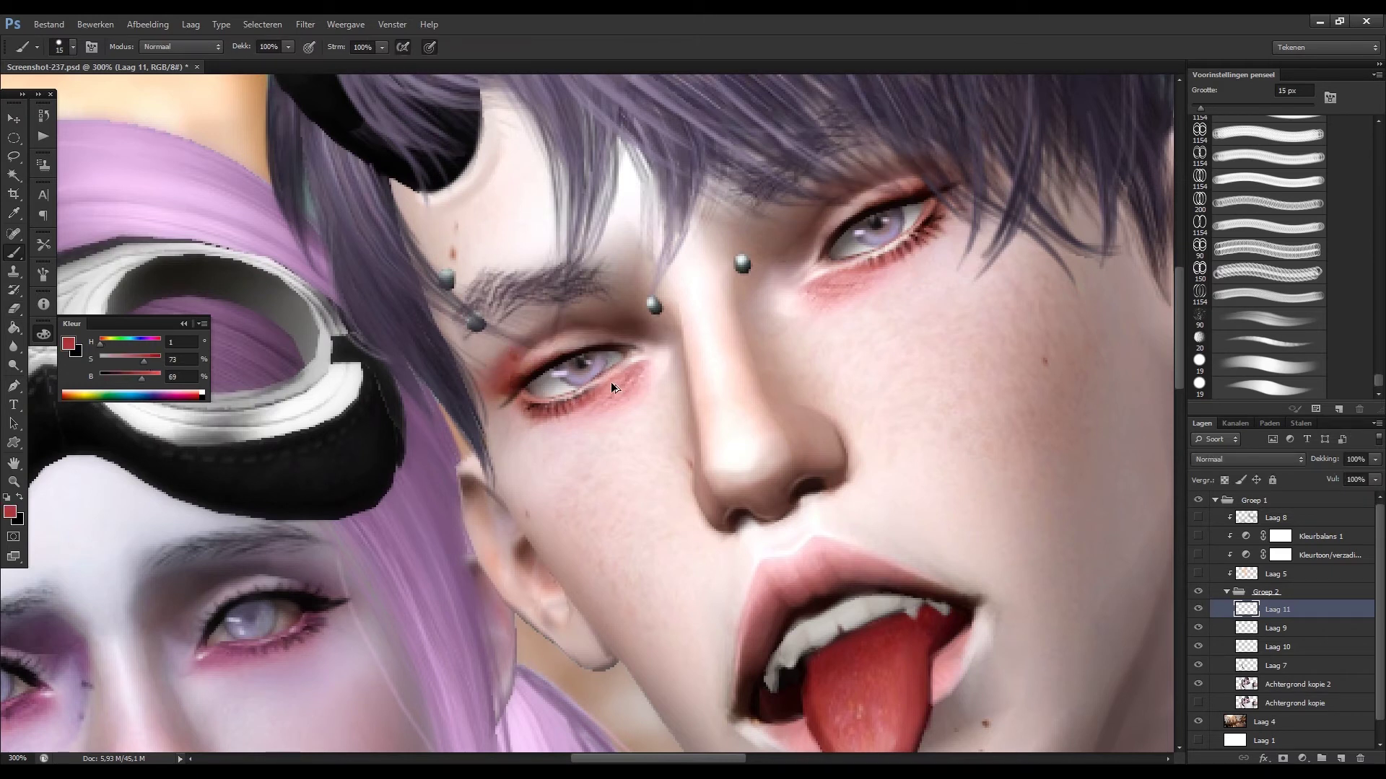
drag(613, 387, 541, 408)
drag(938, 213, 830, 289)
drag(563, 426, 575, 431)
Lasso both eye blushes, blur them, and deselect.
key(l)
mouse_move(520, 383)
mouse_down()
mouse_move(625, 448)
mouse_move(642, 364)
mouse_up()
mouse_move(952, 189)
mouse_down()
mouse_move(850, 250)
mouse_move(938, 189)
mouse_up()
click(305, 24)
click(520, 345)
key(Return)
key(ctrl+d)
key(ctrl+0)
Reselect both blushes, shift their hue in Hue/Saturation, deselect, and view the image at 100%.
scroll(294, 426, up, 5)
drag(462, 311, 459, 290)
drag(794, 158, 801, 188)
click(147, 24)
click(361, 133)
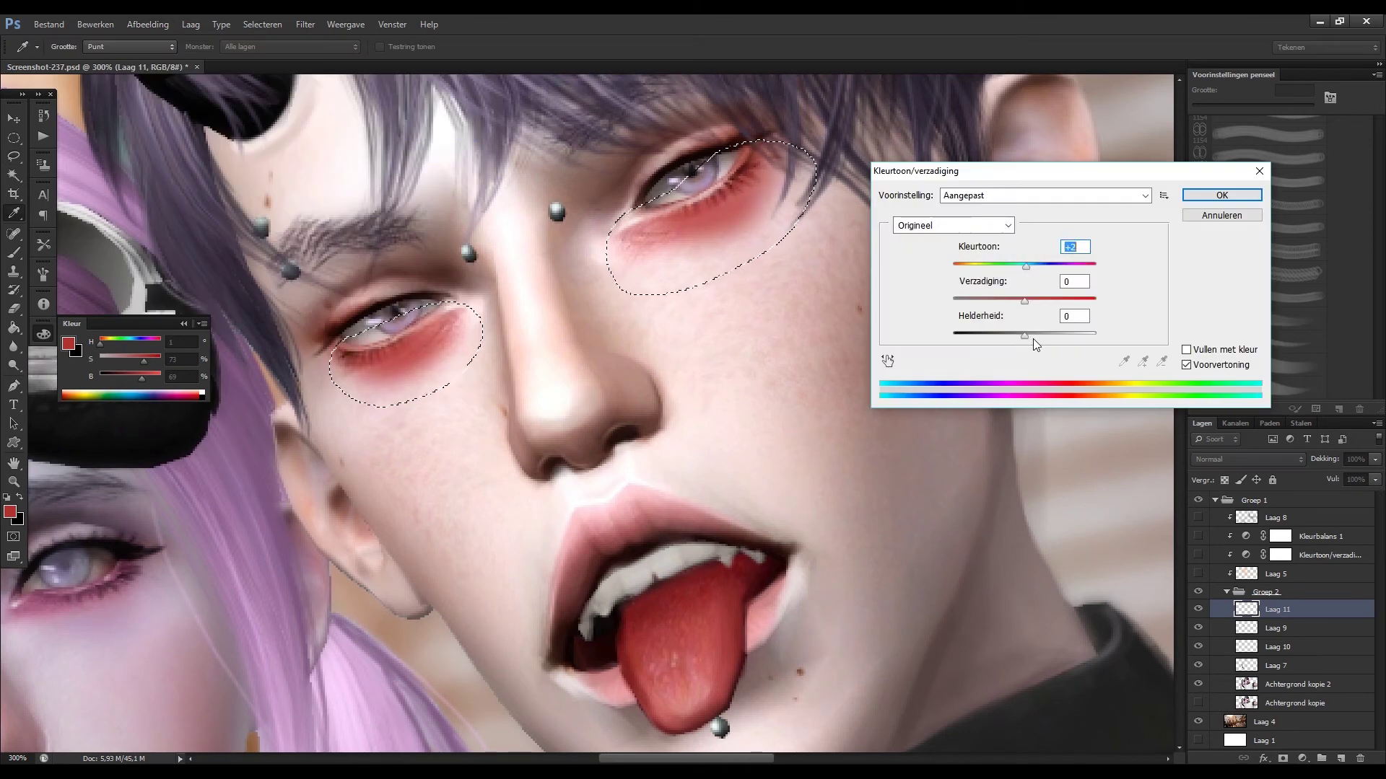
drag(1026, 266, 1019, 266)
key(Return)
key(ctrl+d)
key(e)
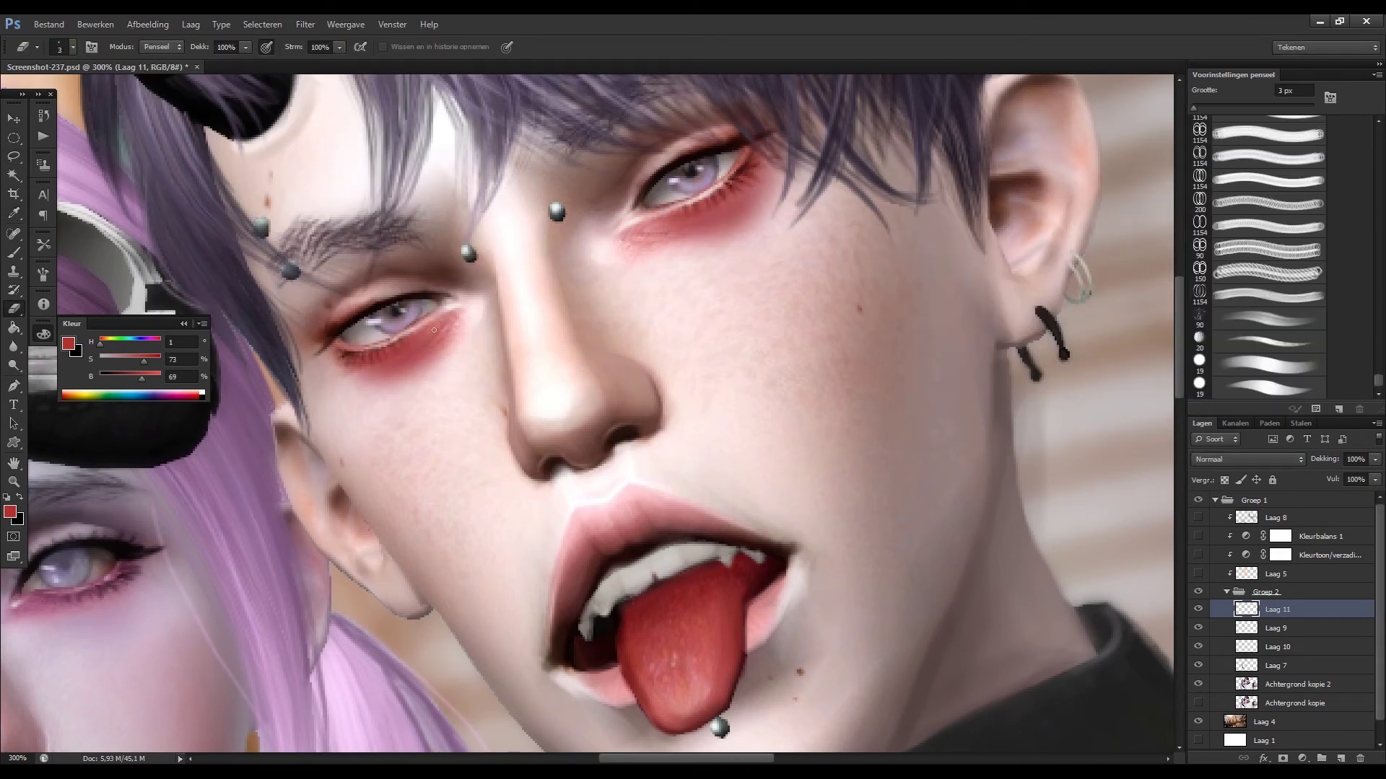
key(ctrl+0)
key(ctrl+1)
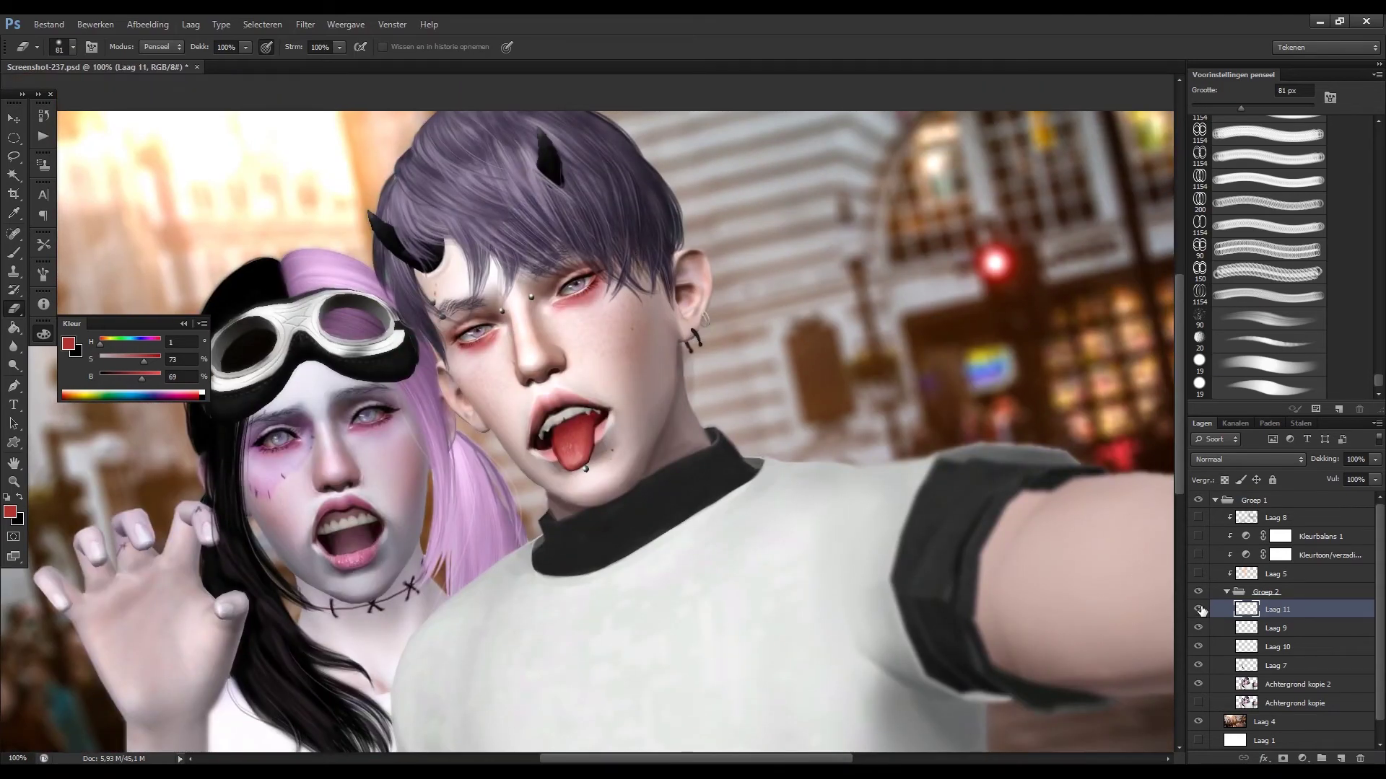
Sample dark red and lighter red-brown skin tones, mirroring the canvas to check the boy's face.
key(ctrl+minus)
key(ctrl+plus)
key(ctrl+plus)
key(ctrl+plus)
key(b)
alt+click(612, 319)
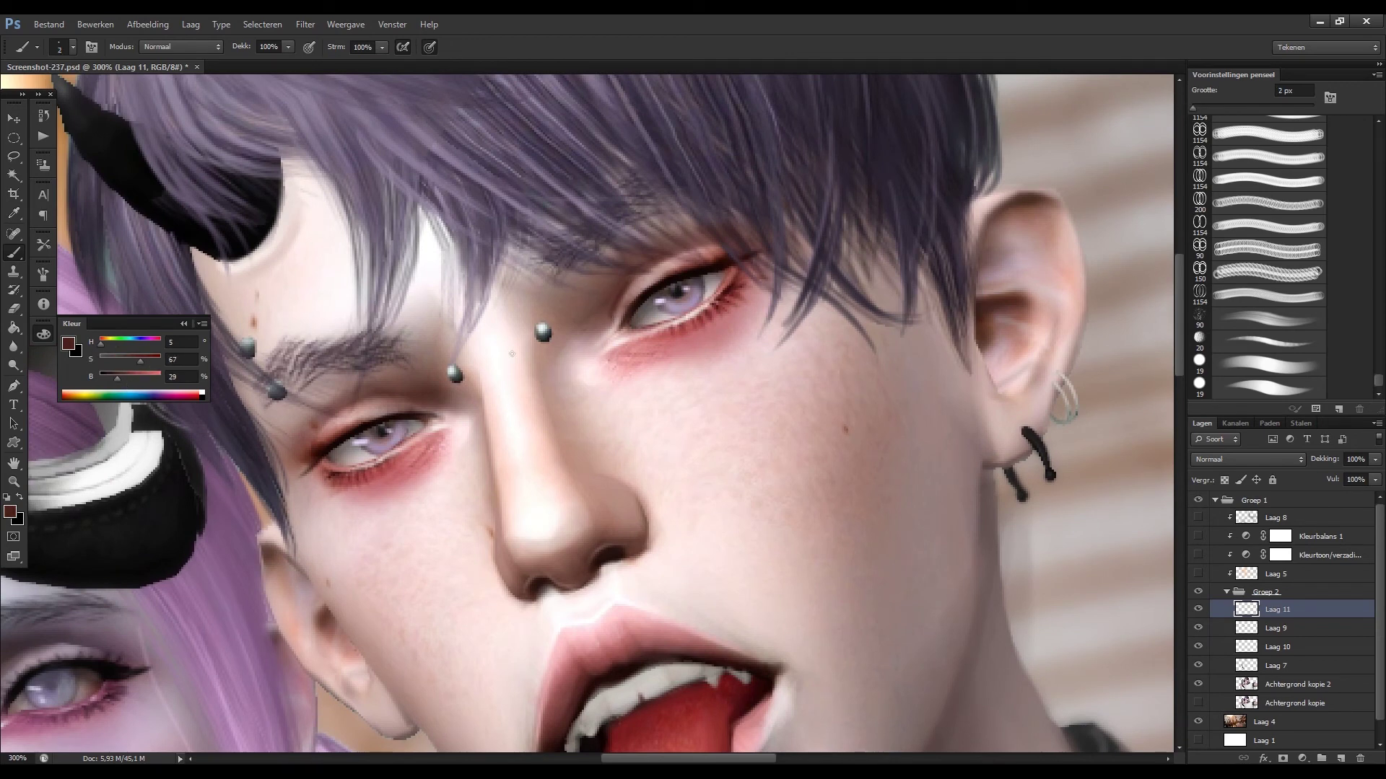
key(ctrl+shift+h)
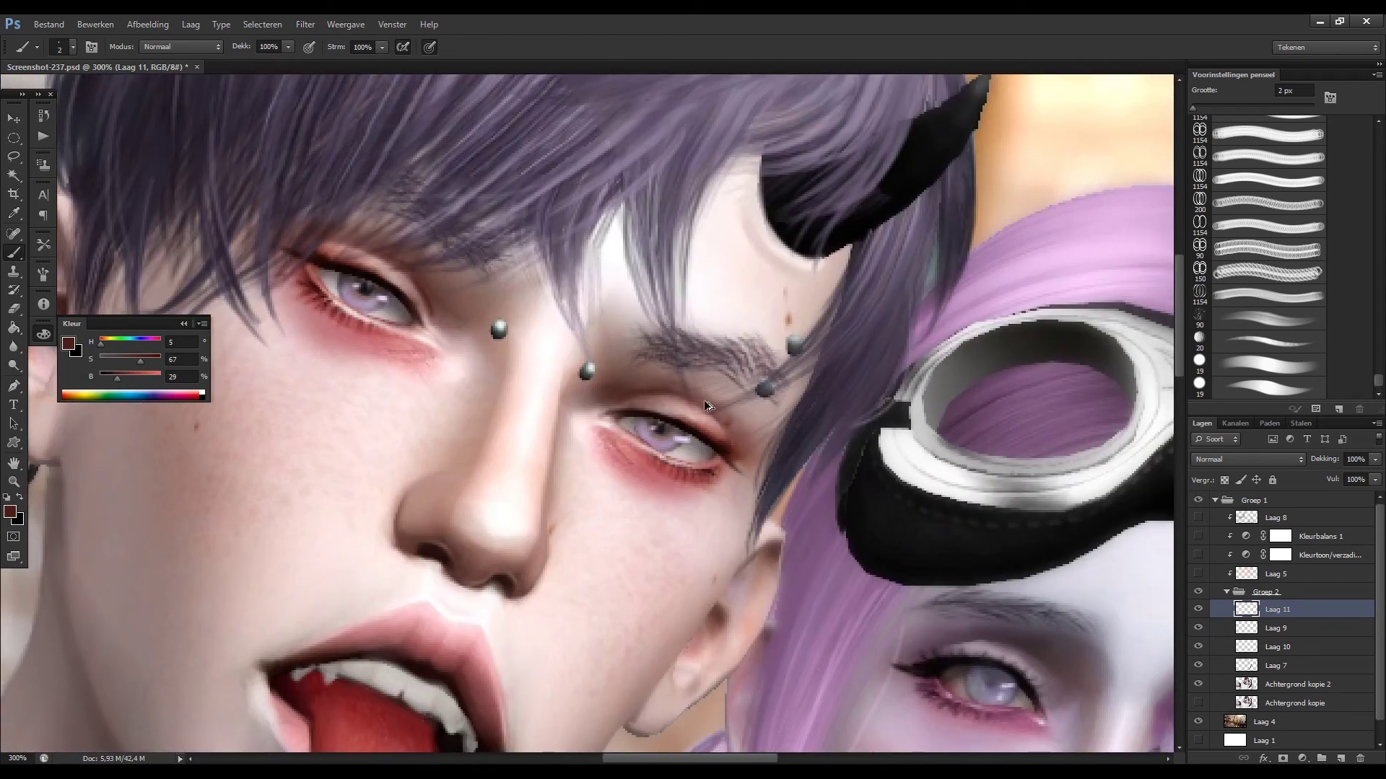
key(ctrl+shift+h)
key(bracketright)
key(bracketright)
key(bracketright)
alt+click(808, 277)
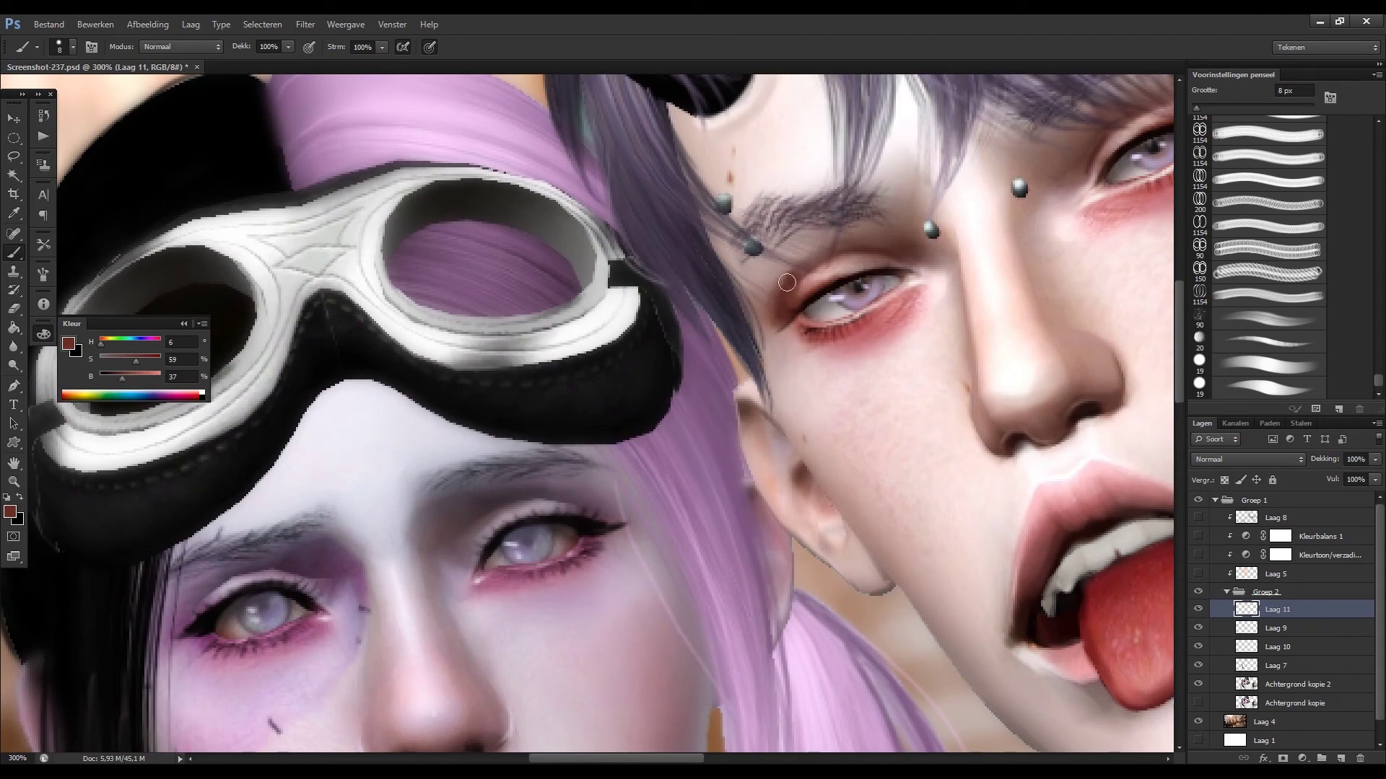
With a 2 px brush, sample light brown near the chin mole, then review the whole image.
key(e)
click(15, 253)
drag(1205, 107, 1195, 114)
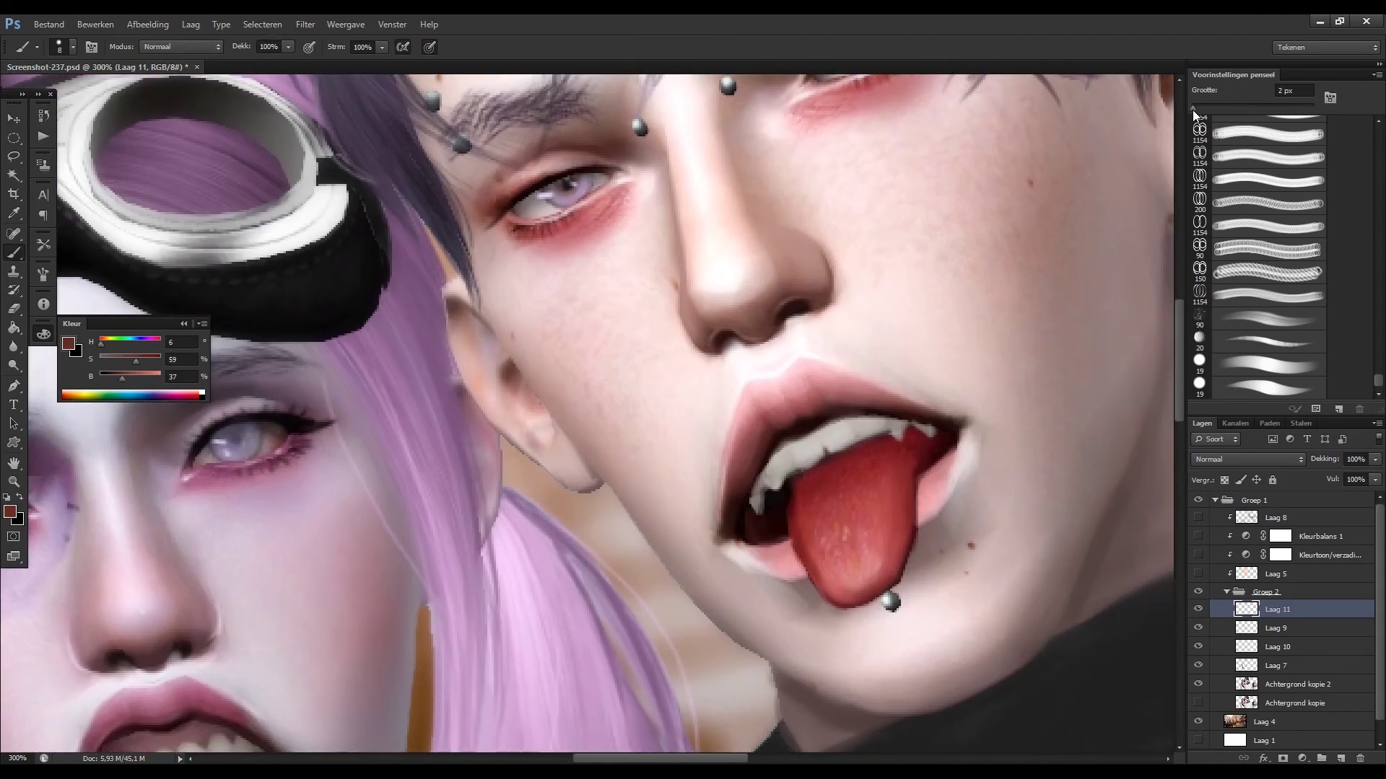
drag(545, 157, 788, 423)
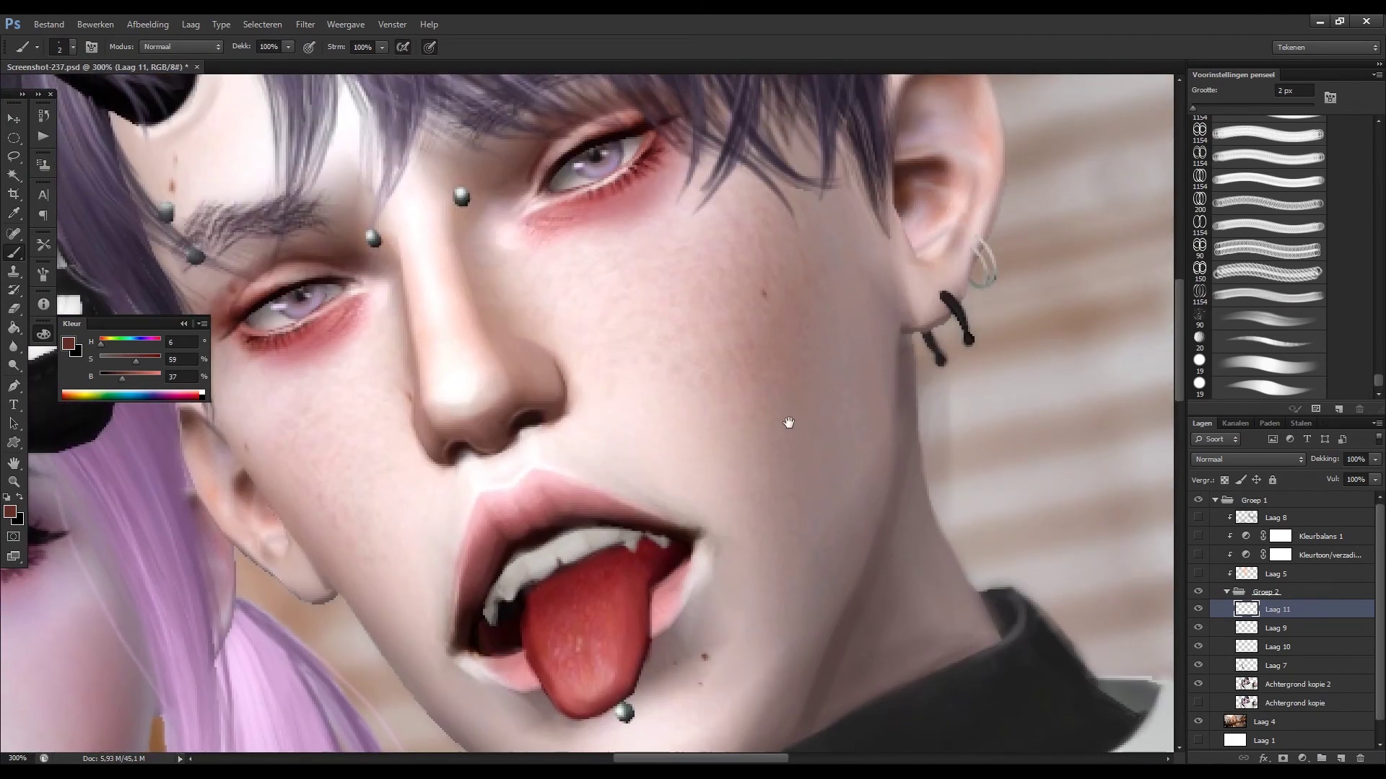
alt+click(704, 653)
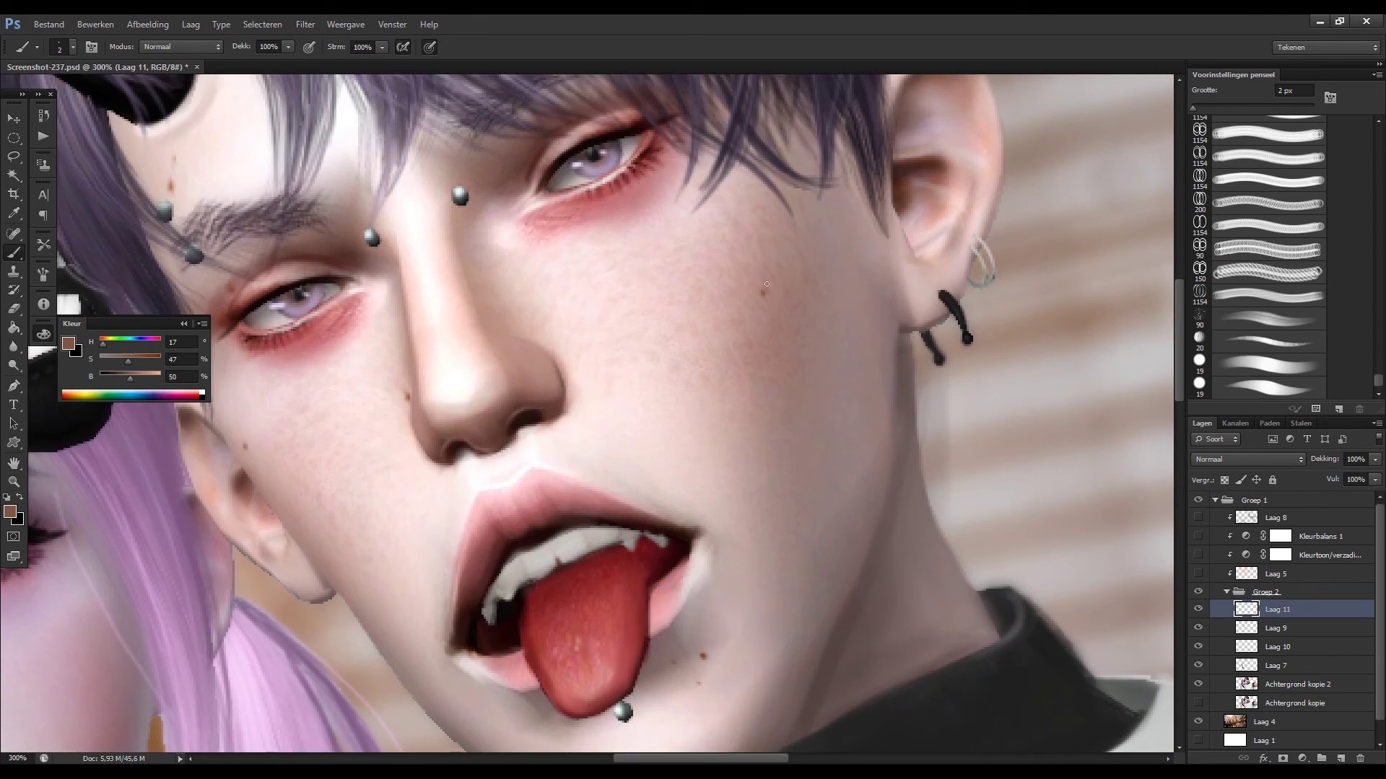
drag(695, 404, 722, 259)
key(ctrl+minus)
key(ctrl+minus)
key(ctrl+minus)
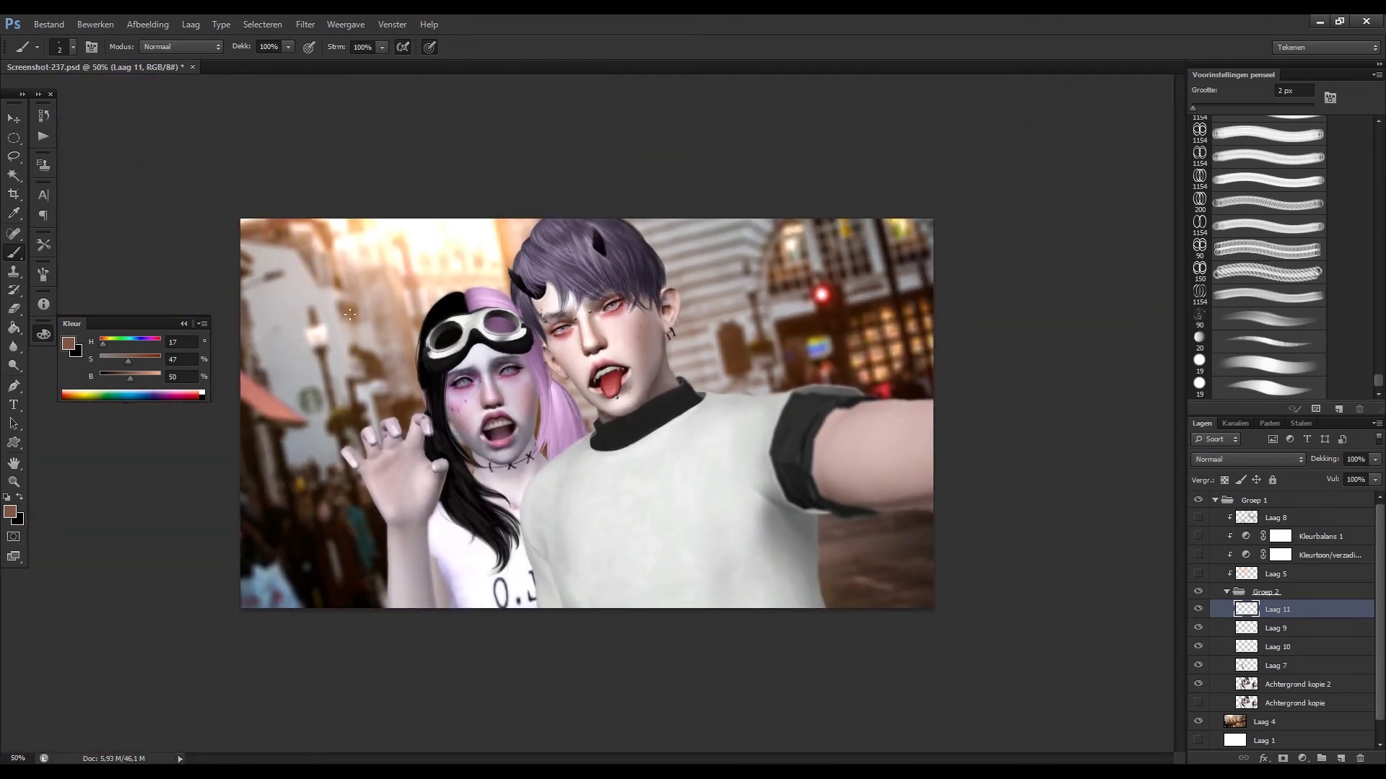
Zoom in, make Laag 9 active and sample a light lavender from the girl's face.
key(ctrl+plus)
key(ctrl+plus)
key(ctrl+plus)
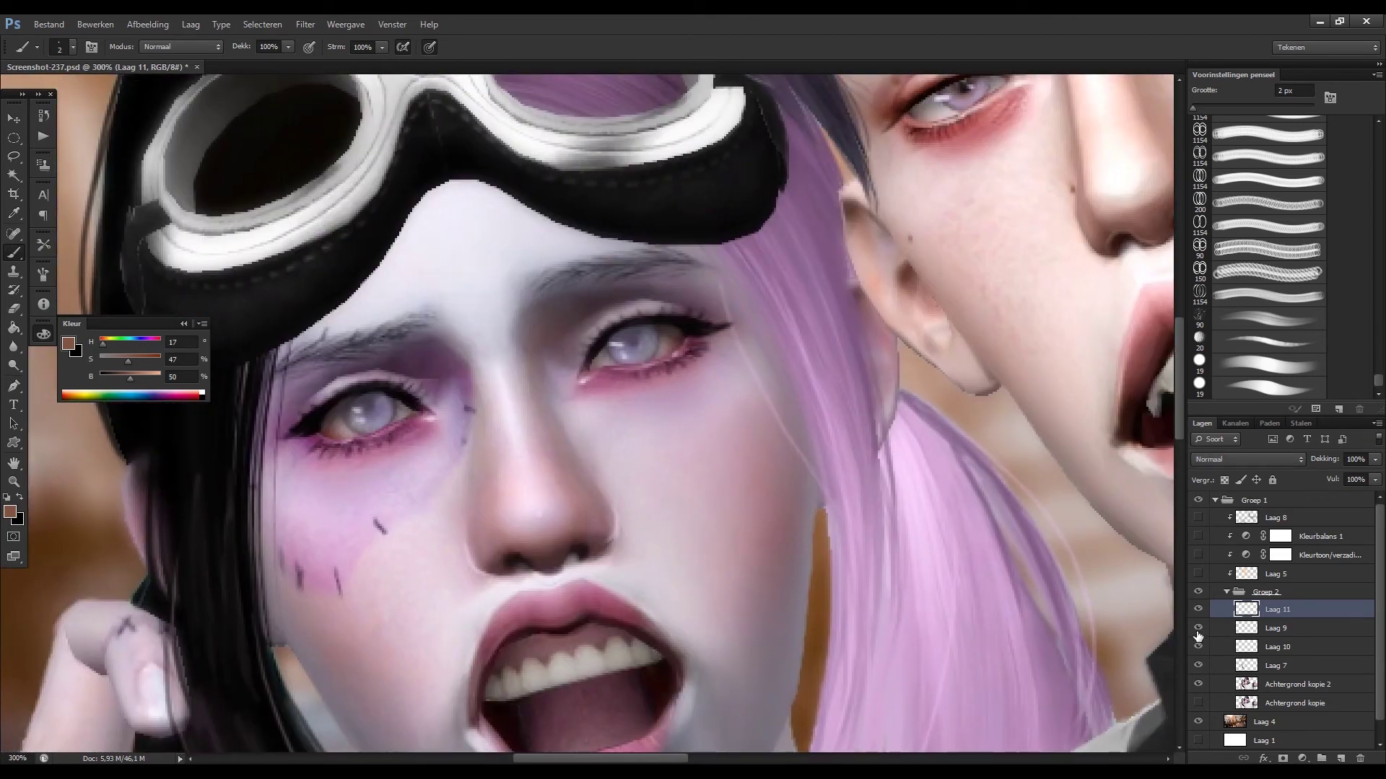
click(1235, 628)
alt+click(618, 538)
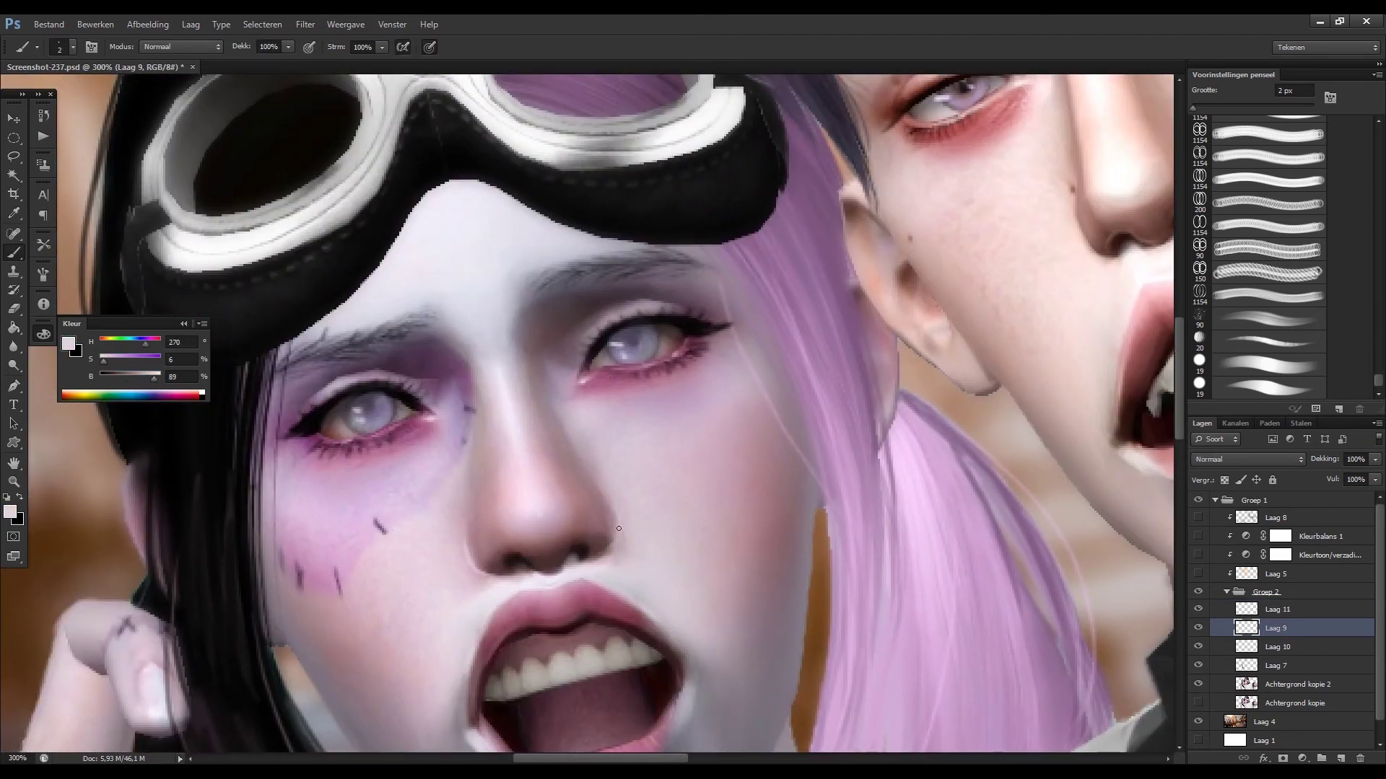
drag(609, 518, 775, 468)
key(bracketright)
On Laag 11, sample dusky purple, mauve and dark plum tones from the faces, then zoom out.
click(1276, 609)
alt+click(482, 334)
alt+click(583, 310)
key(bracketright)
key(bracketright)
key(bracketright)
alt+click(483, 342)
alt+click(790, 246)
drag(875, 541, 858, 431)
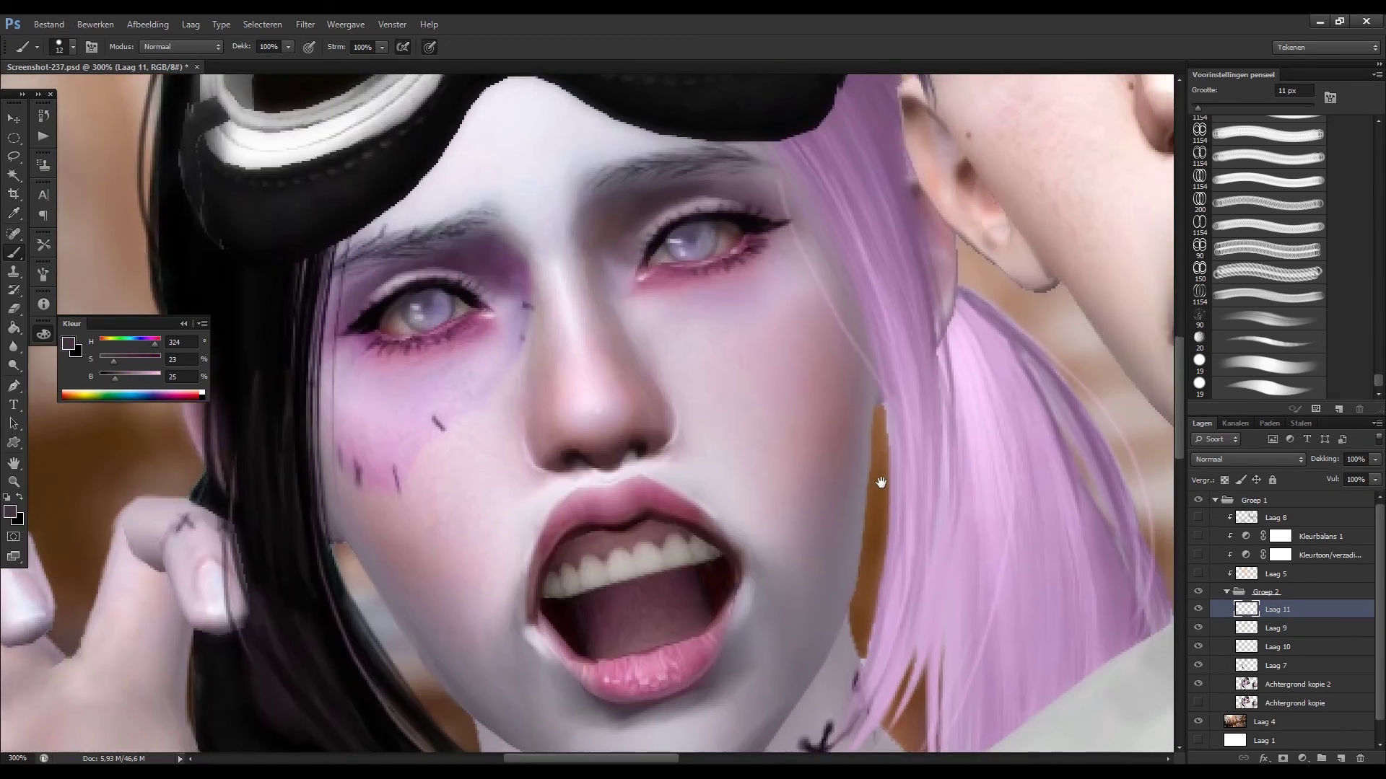
key(ctrl+0)
scroll(355, 355, up, 1)
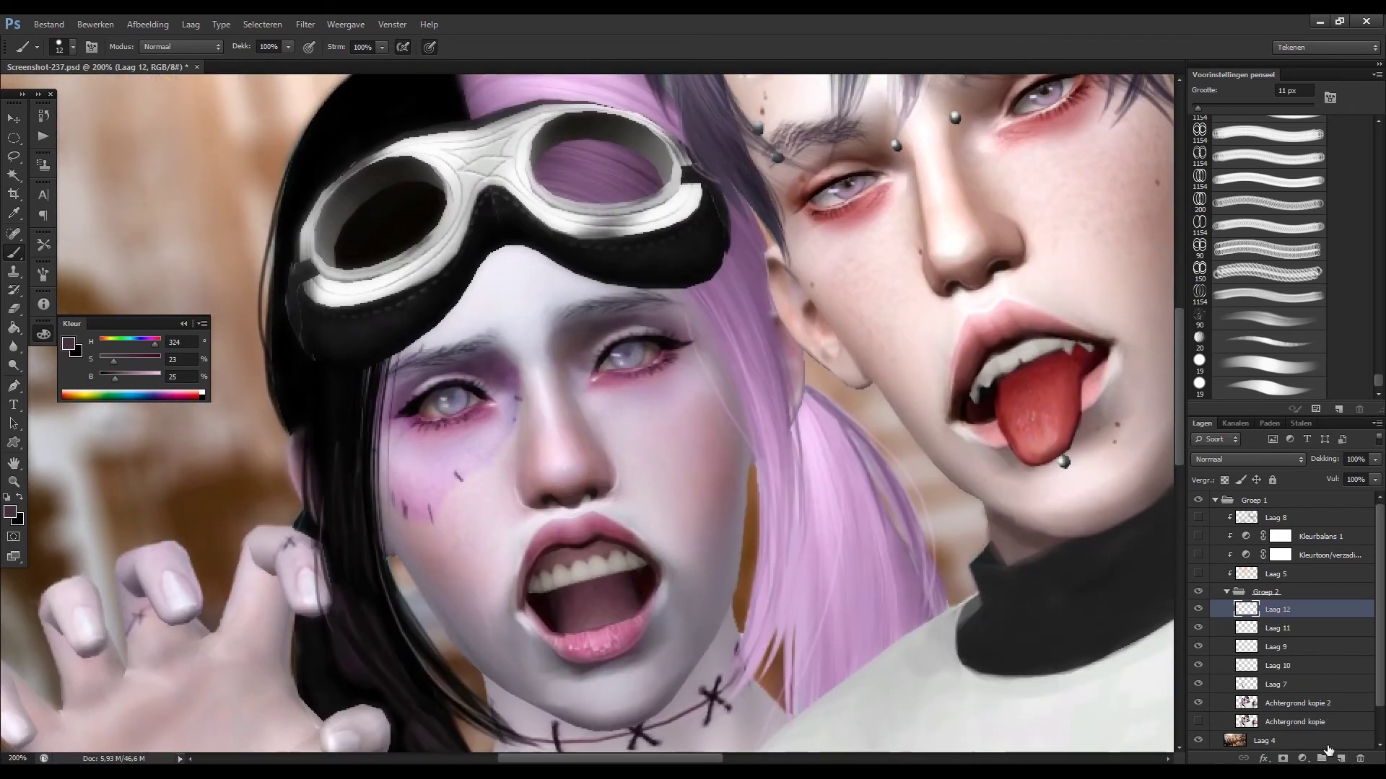
Move Laag 9 above Laag 11 and sample a light skin tone.
click(1276, 628)
drag(801, 166, 505, 381)
key(ctrl+bracketright)
alt+click(541, 390)
Sample a pale lavender highlight and focus on the girl's mouth and neck with a smaller brush.
drag(755, 291, 1087, 103)
alt+click(479, 408)
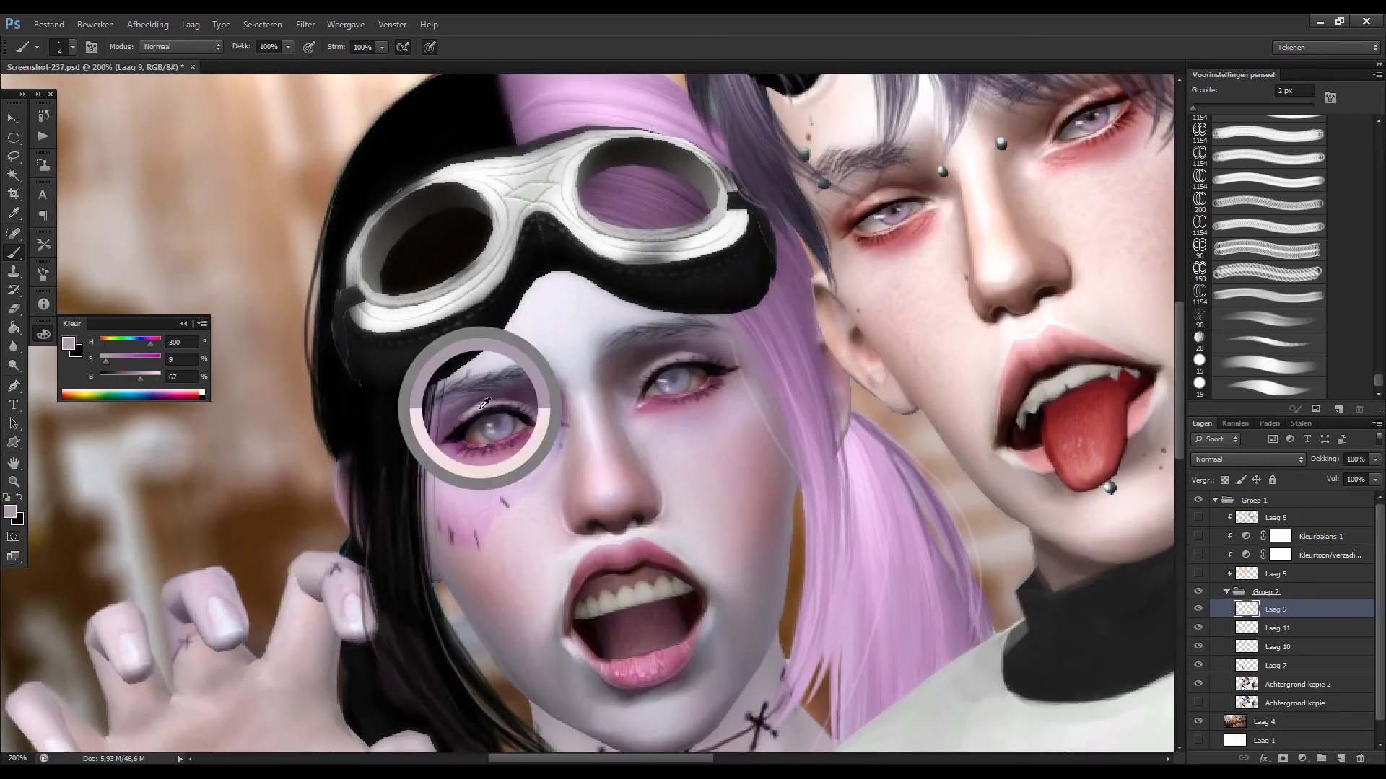
drag(459, 494, 438, 466)
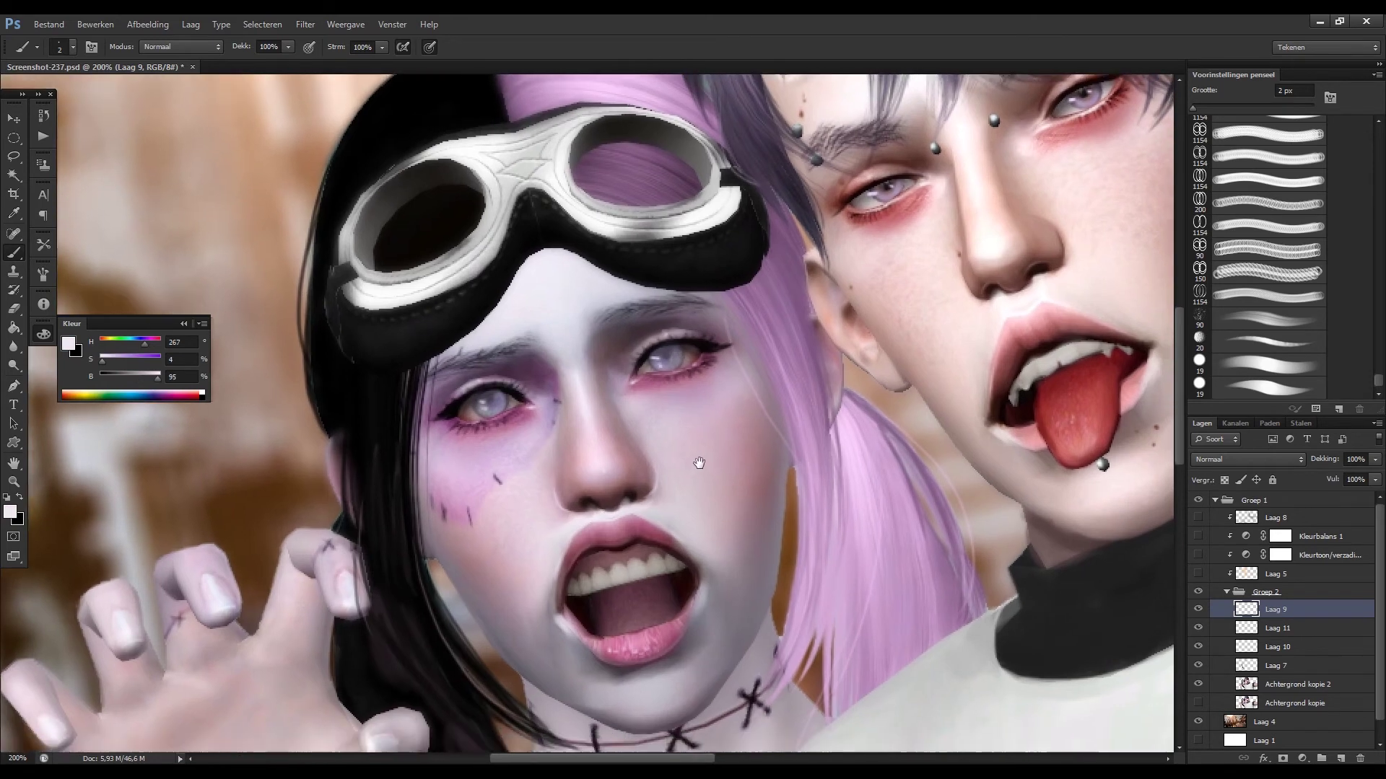
drag(415, 182, 441, 355)
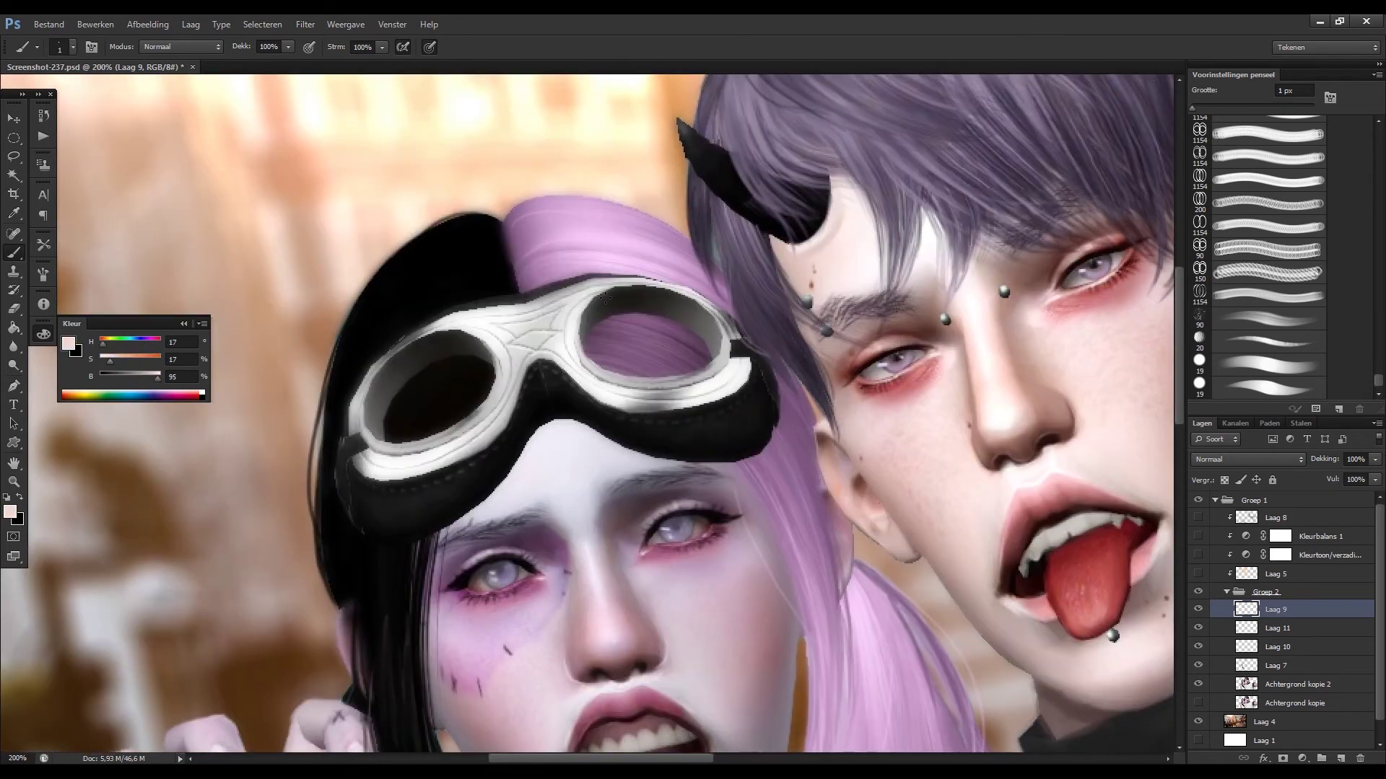
key(bracketleft)
key(bracketleft)
key(bracketleft)
drag(649, 693, 620, 318)
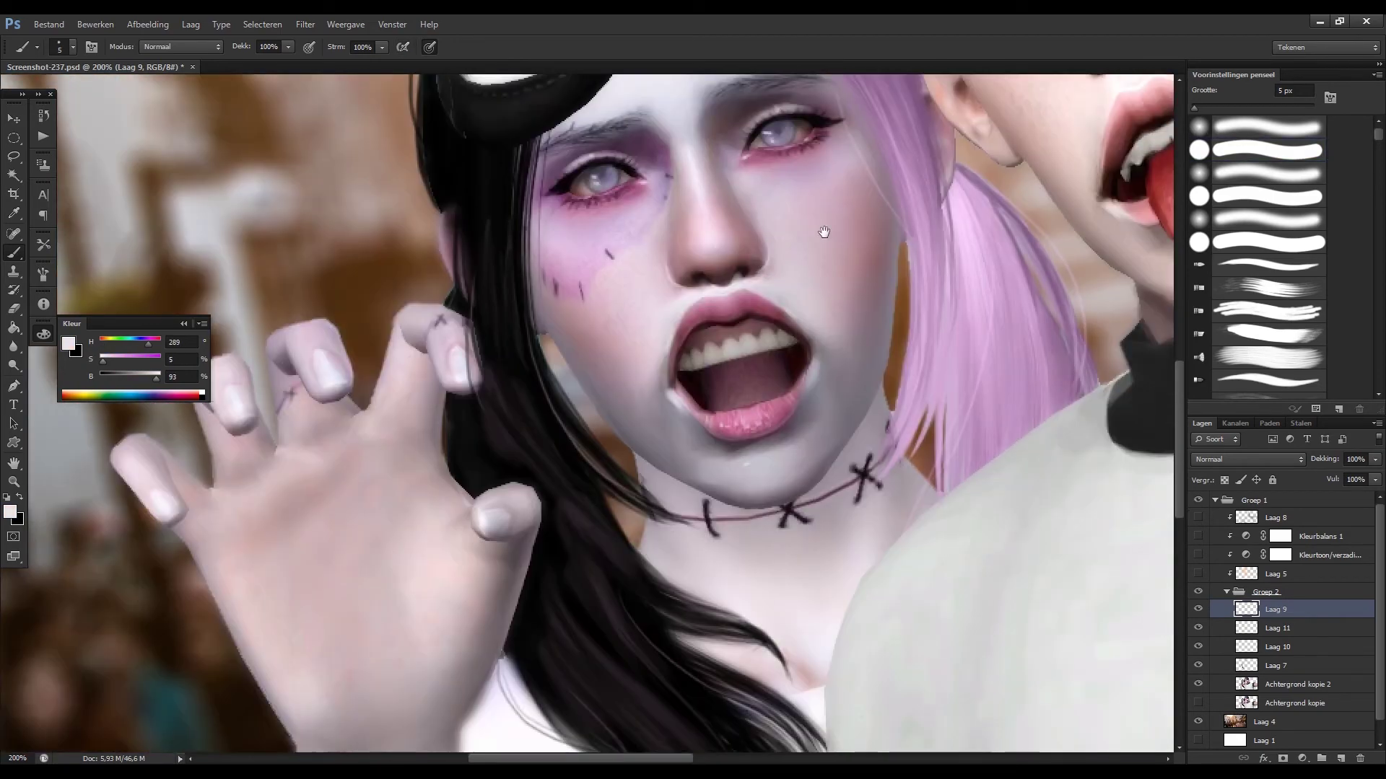
With a smaller brush on a mirrored view, sample pink, near-white and warm peach for highlights on hand, goggles and horns.
mouse_move(417, 141)
mouse_down()
mouse_move(756, 242)
mouse_move(876, 213)
mouse_up()
key(bracketleft)
key(bracketleft)
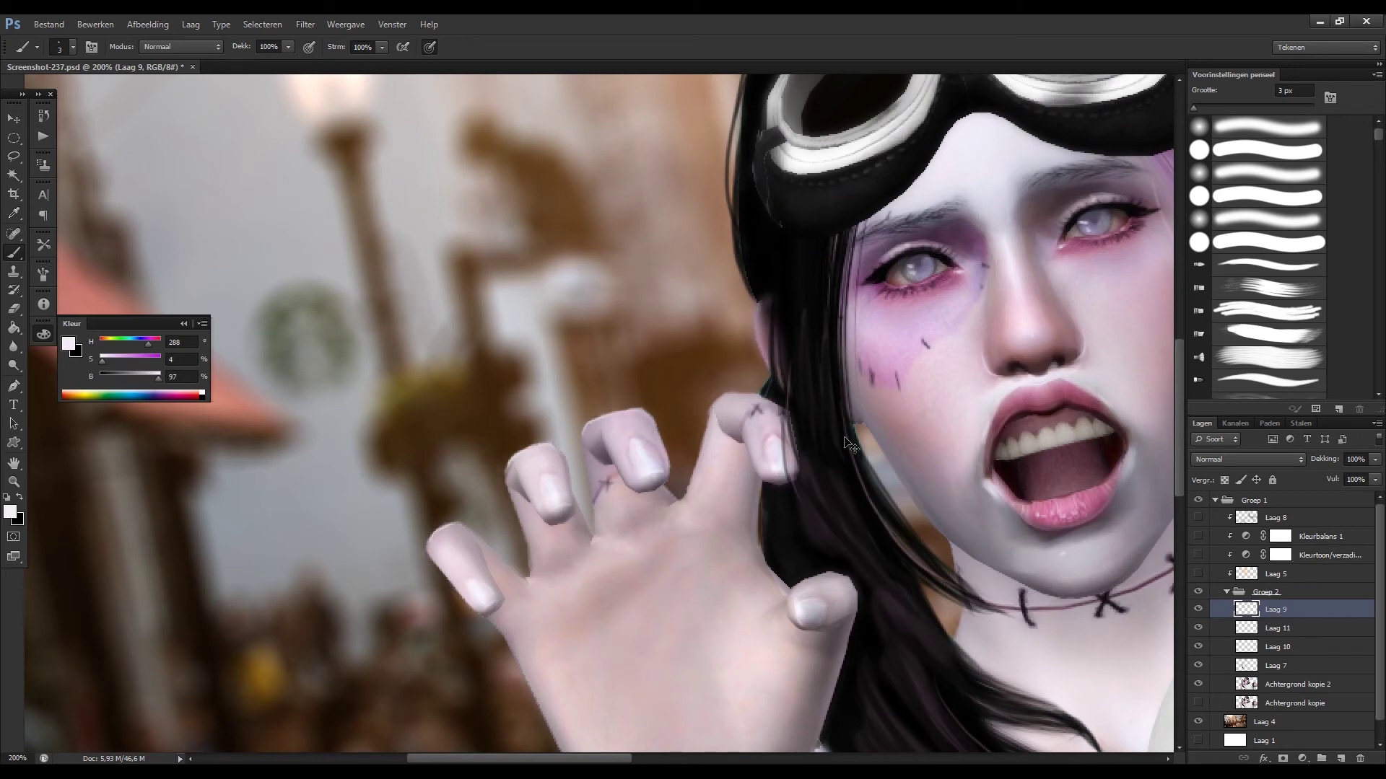
key(ctrl+shift+h)
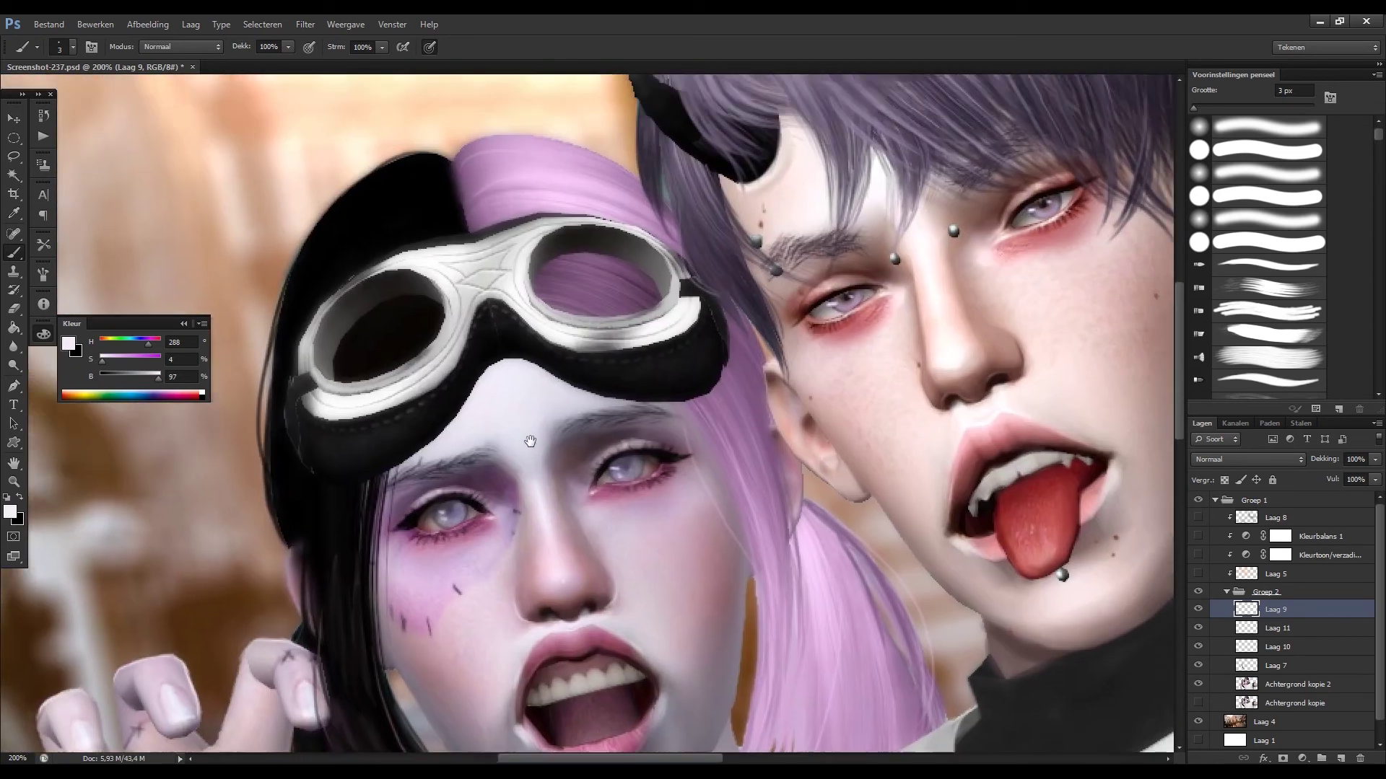
drag(418, 265, 399, 302)
alt+click(399, 303)
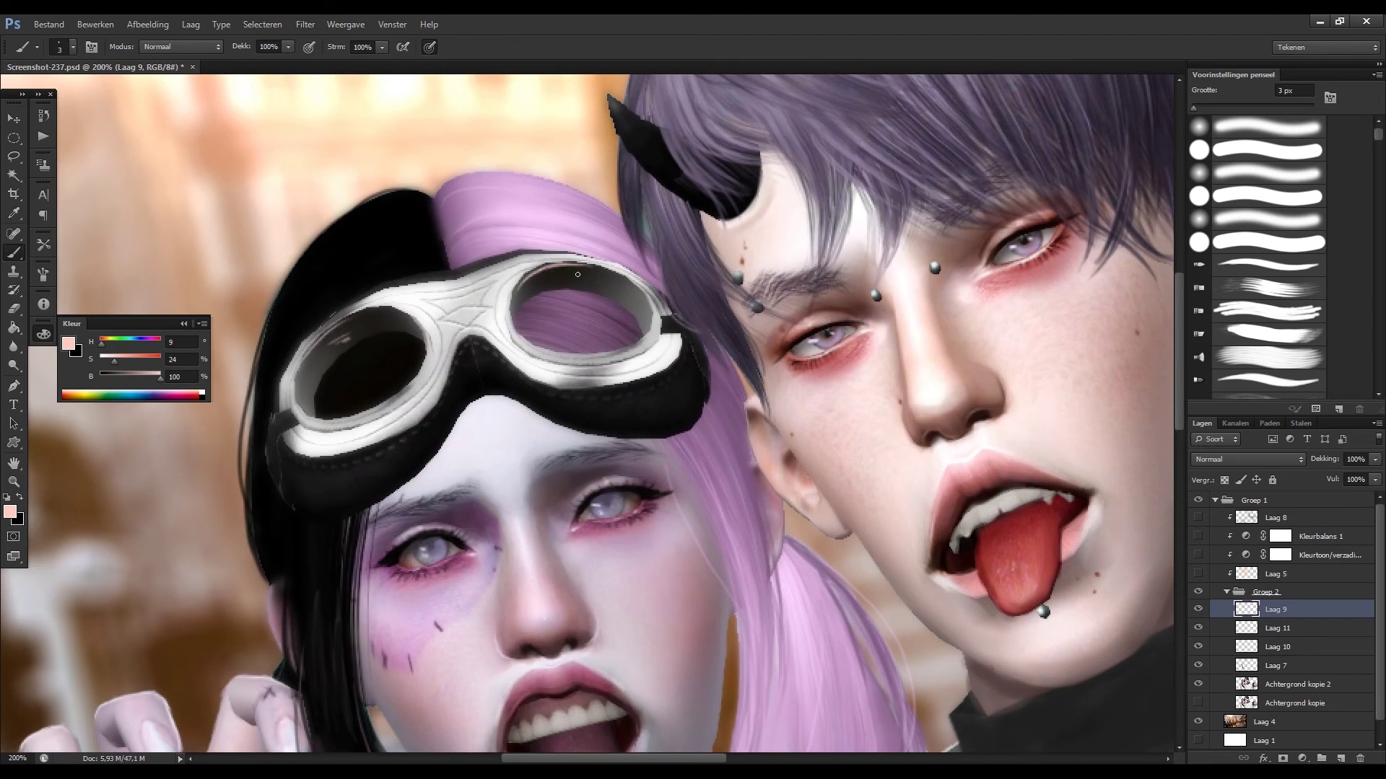
alt+click(454, 303)
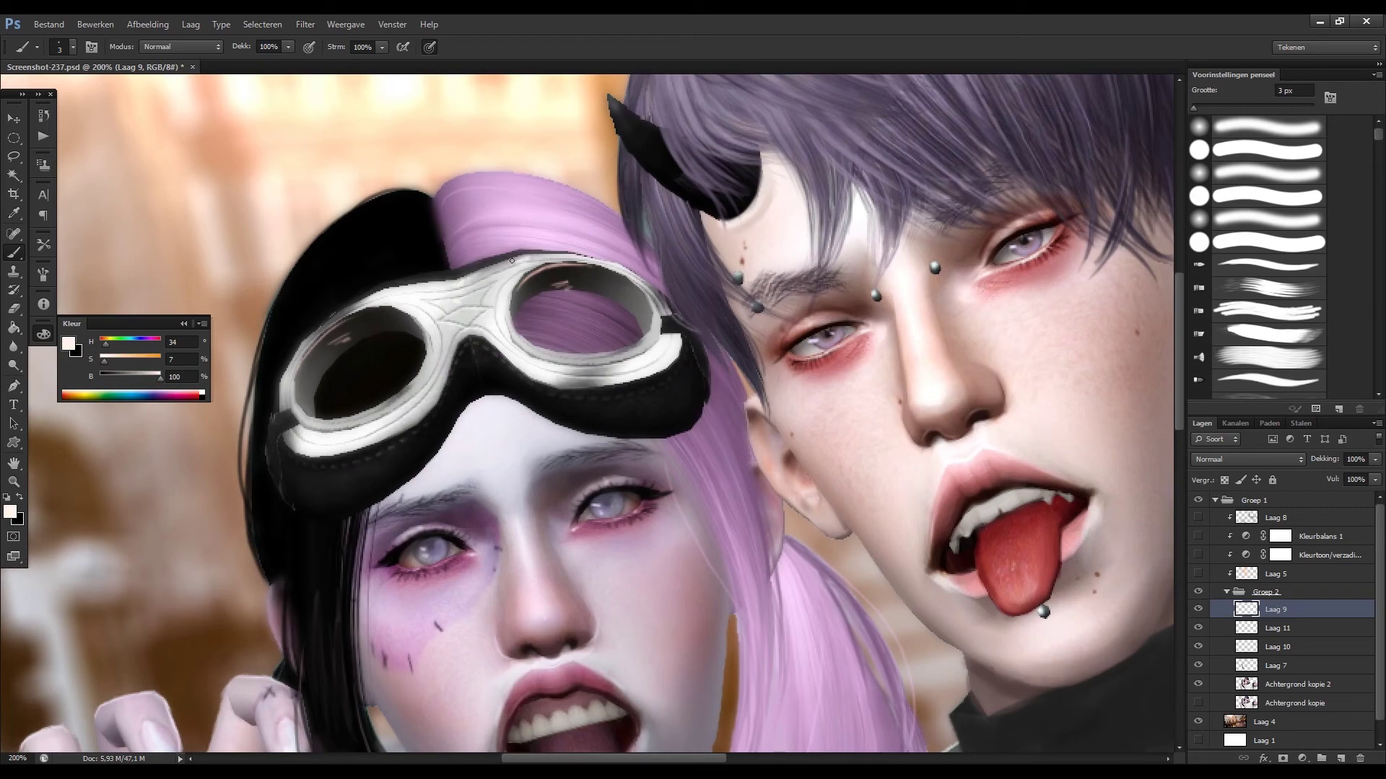
alt+click(666, 430)
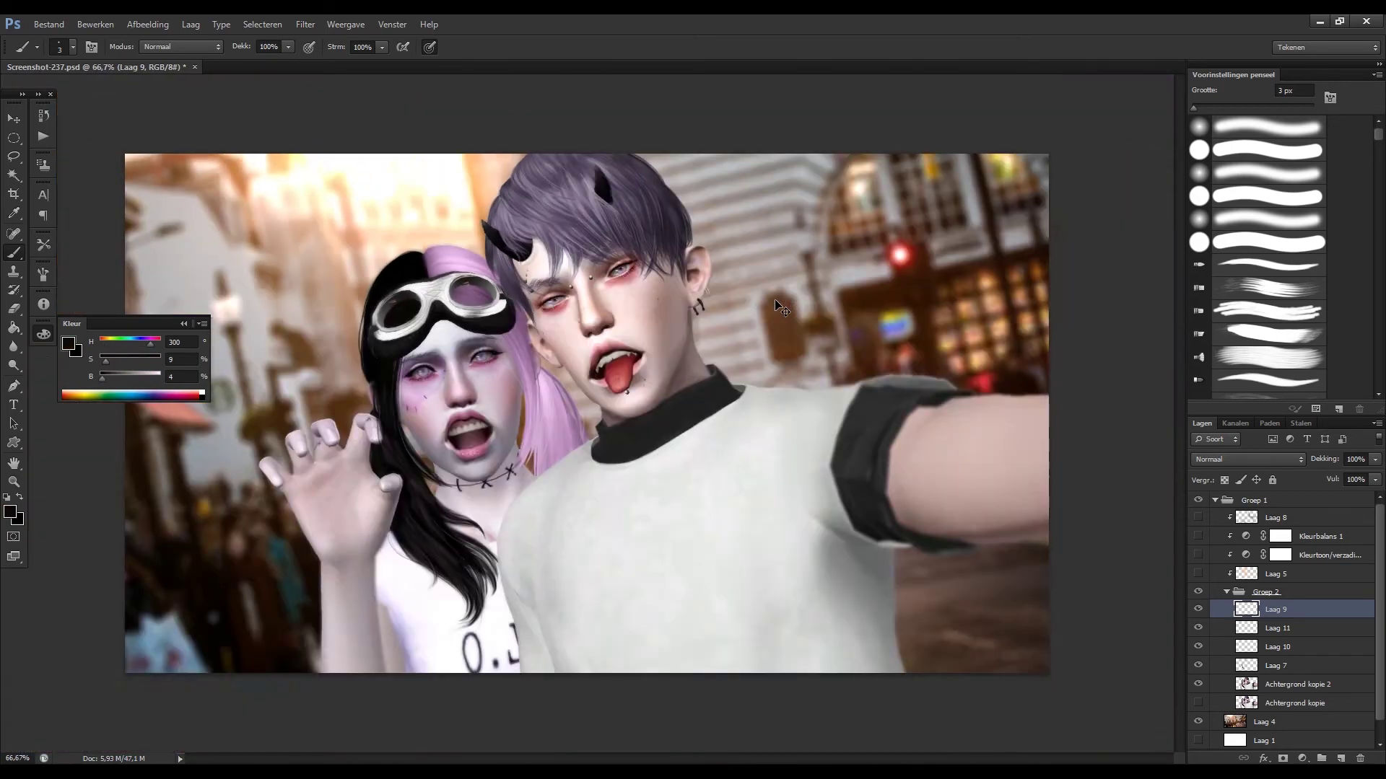
drag(665, 430, 396, 430)
alt+click(380, 325)
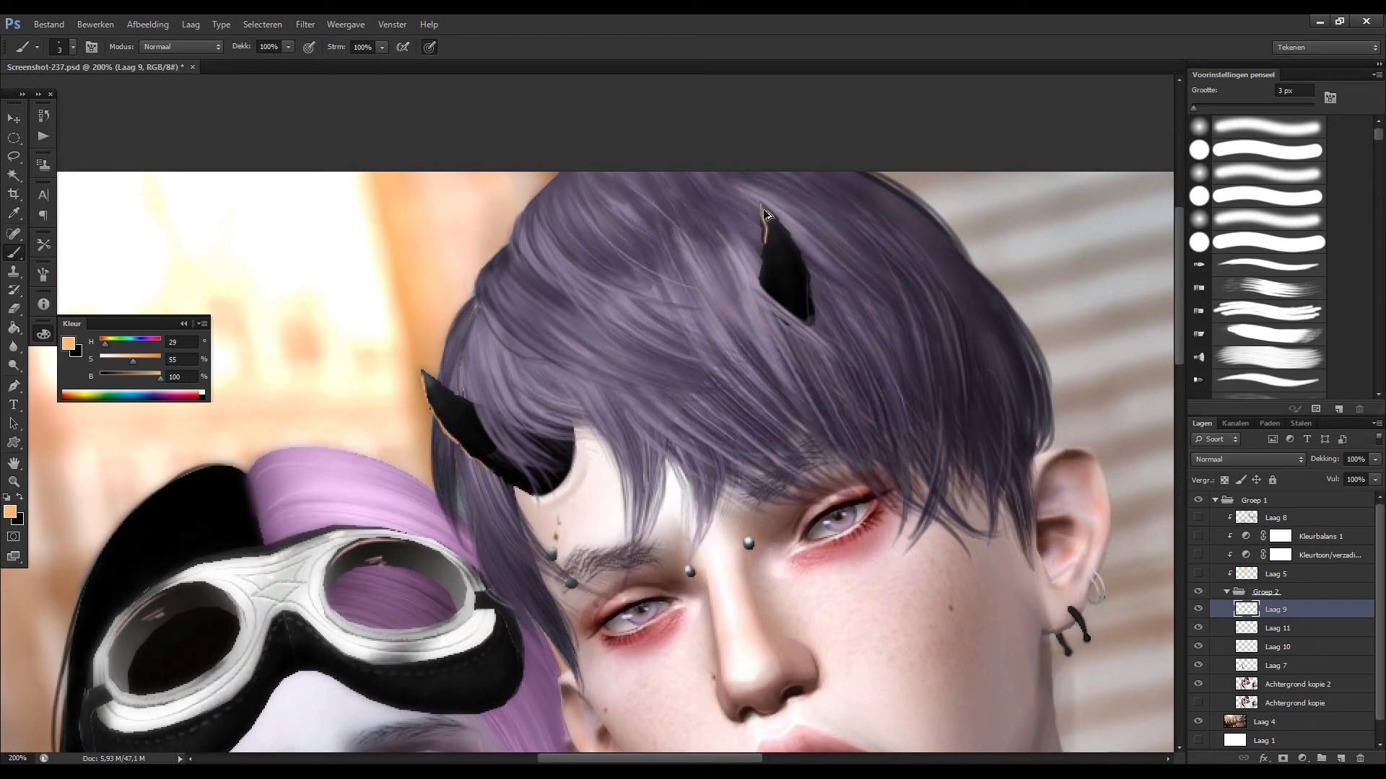
key(ctrl+minus)
key(ctrl+minus)
key(ctrl+minus)
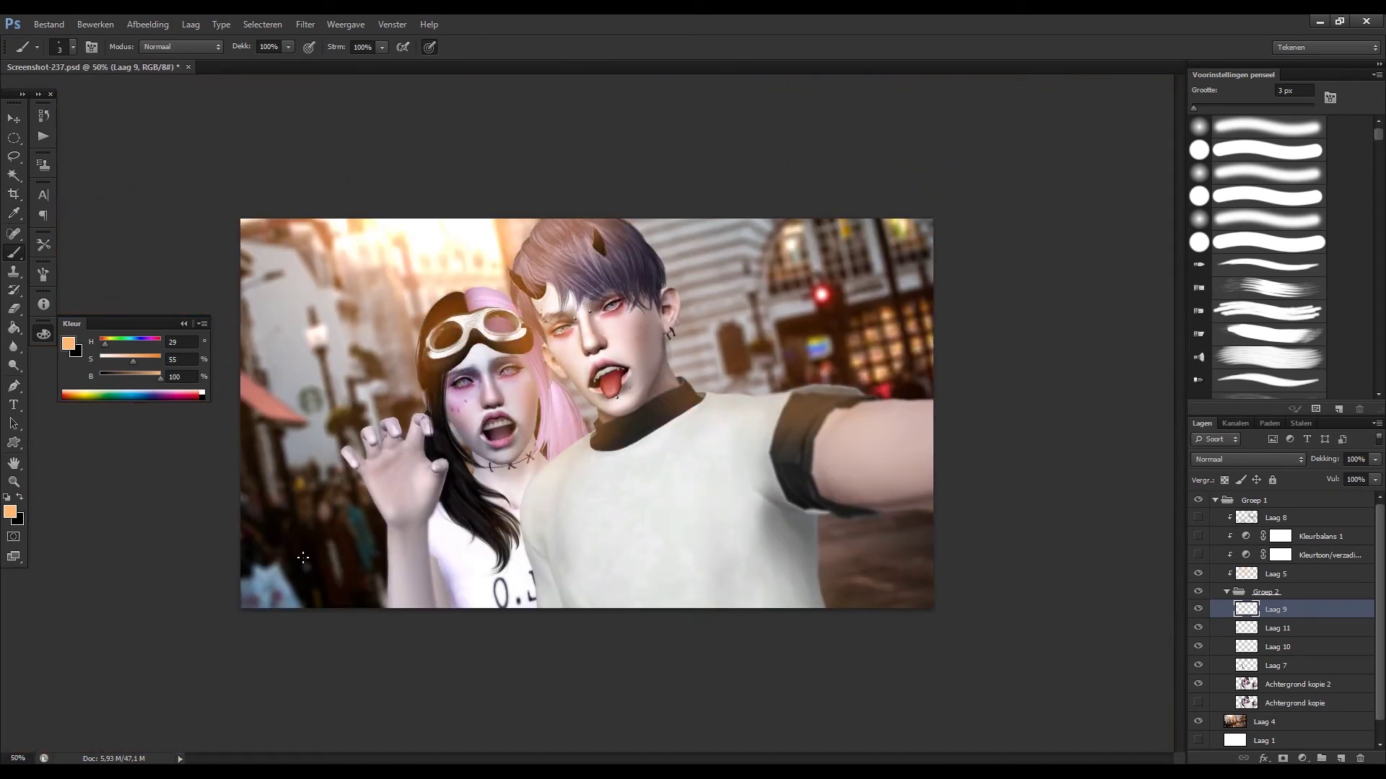
Step back twice in history and hide Laag 5 to compare.
key(ctrl+alt+z)
key(ctrl+alt+z)
key(ctrl+alt+z)
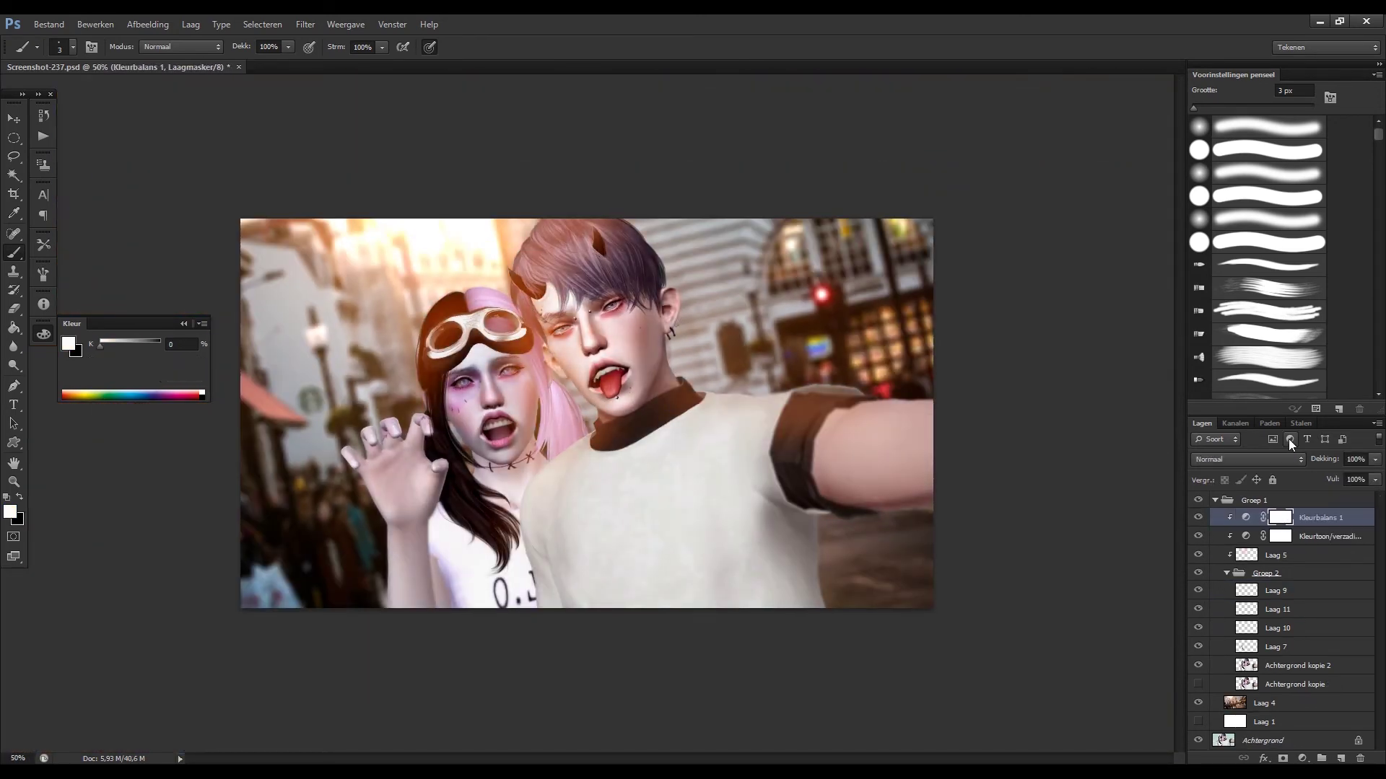
key(ctrl+alt+z)
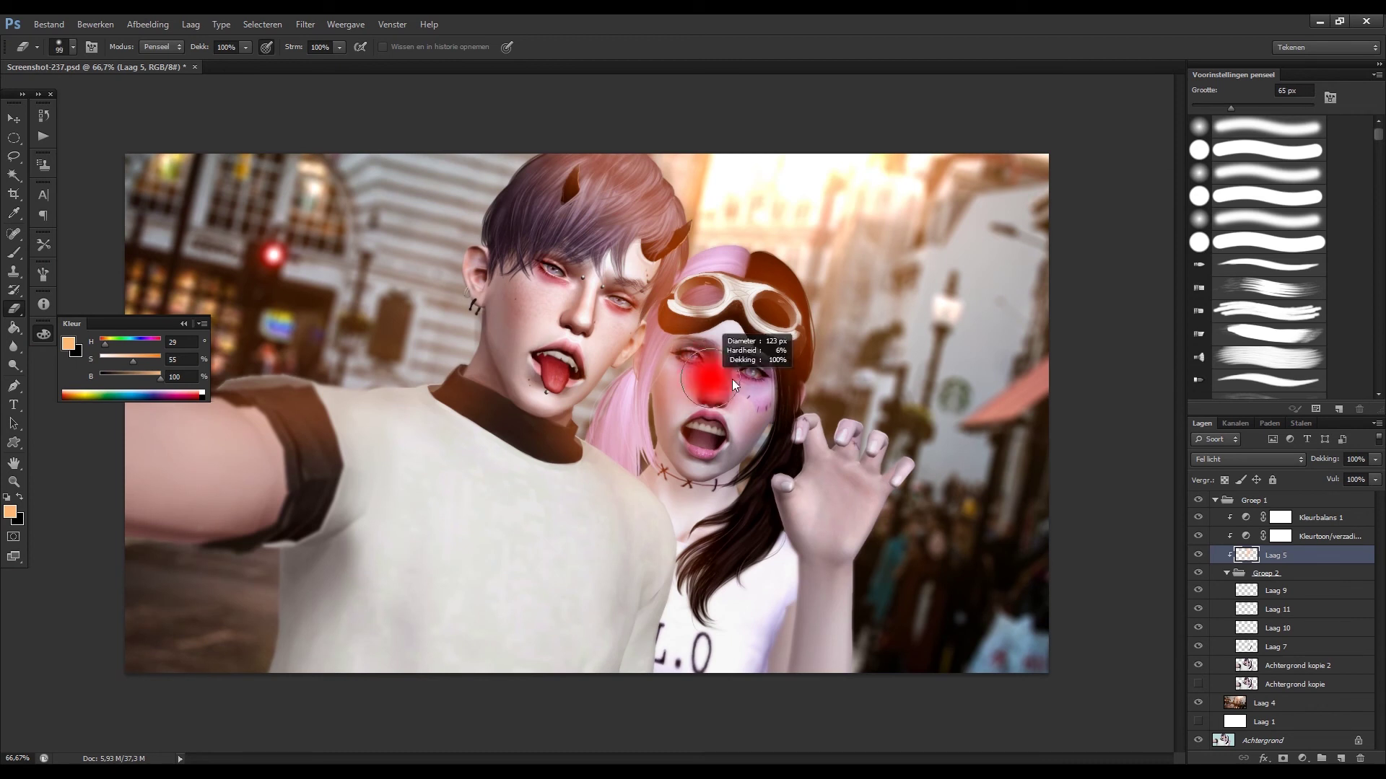
click(1198, 556)
Show Laag 5 again and brush warm orange light along the boy's arm.
key(b)
alt+click(873, 519)
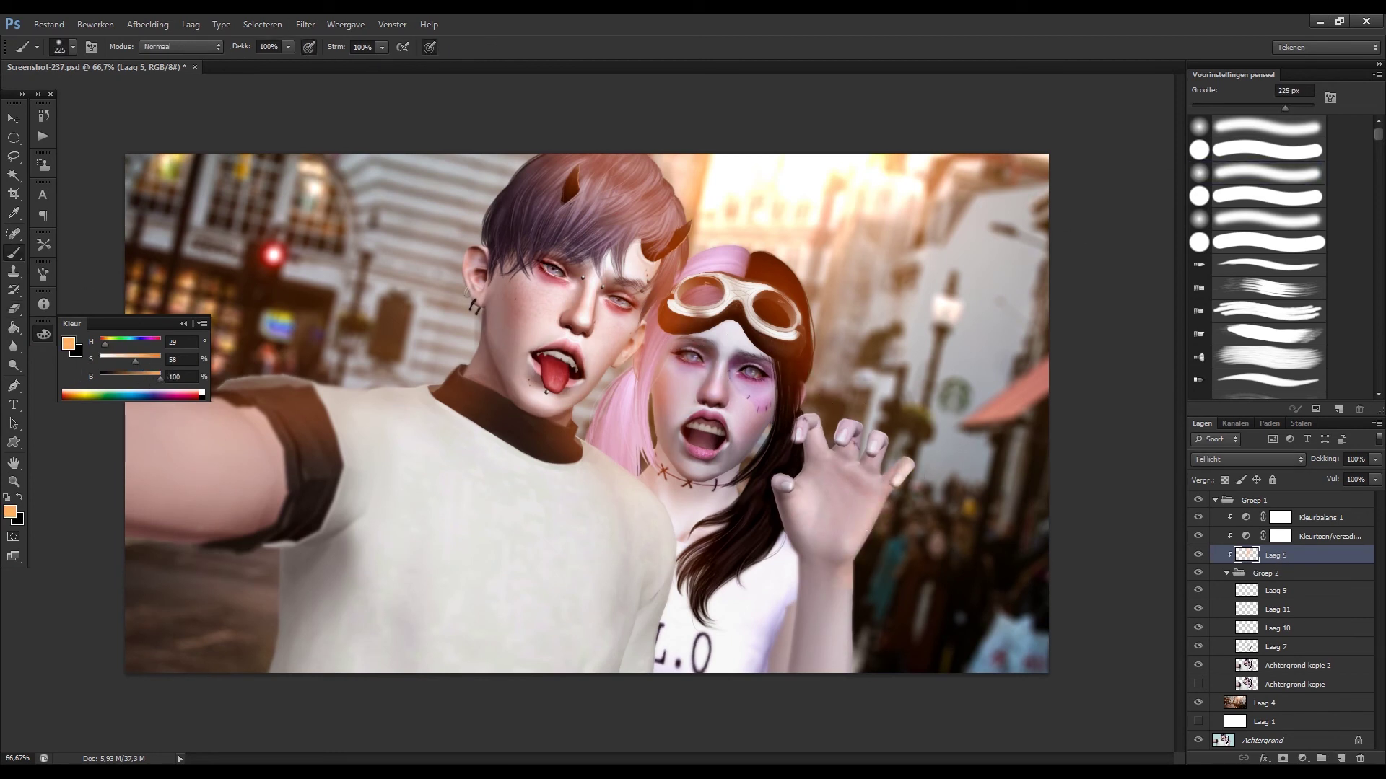
drag(130, 531, 319, 552)
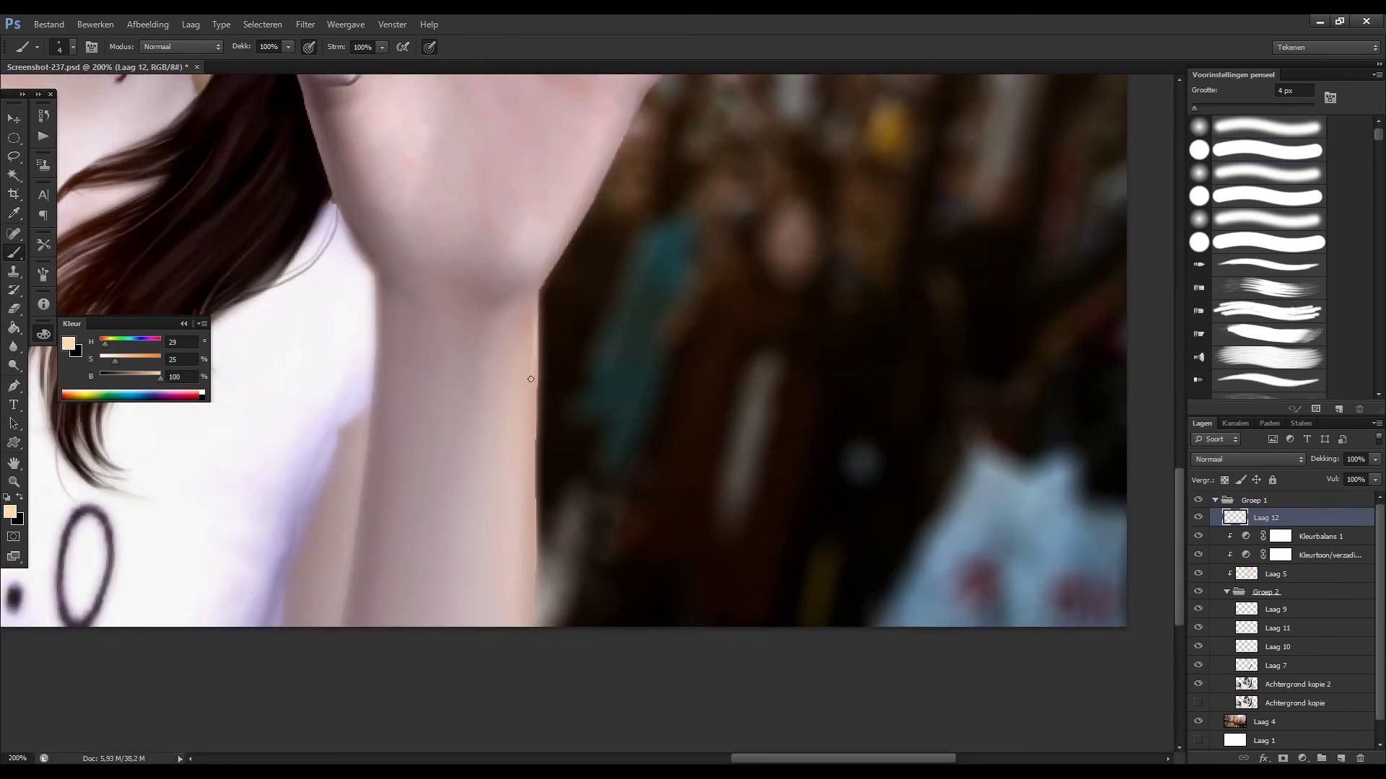
Paint thin pale peach rim strokes down a skin edge and the jawline, erasing excess with a small eraser.
drag(537, 291, 534, 614)
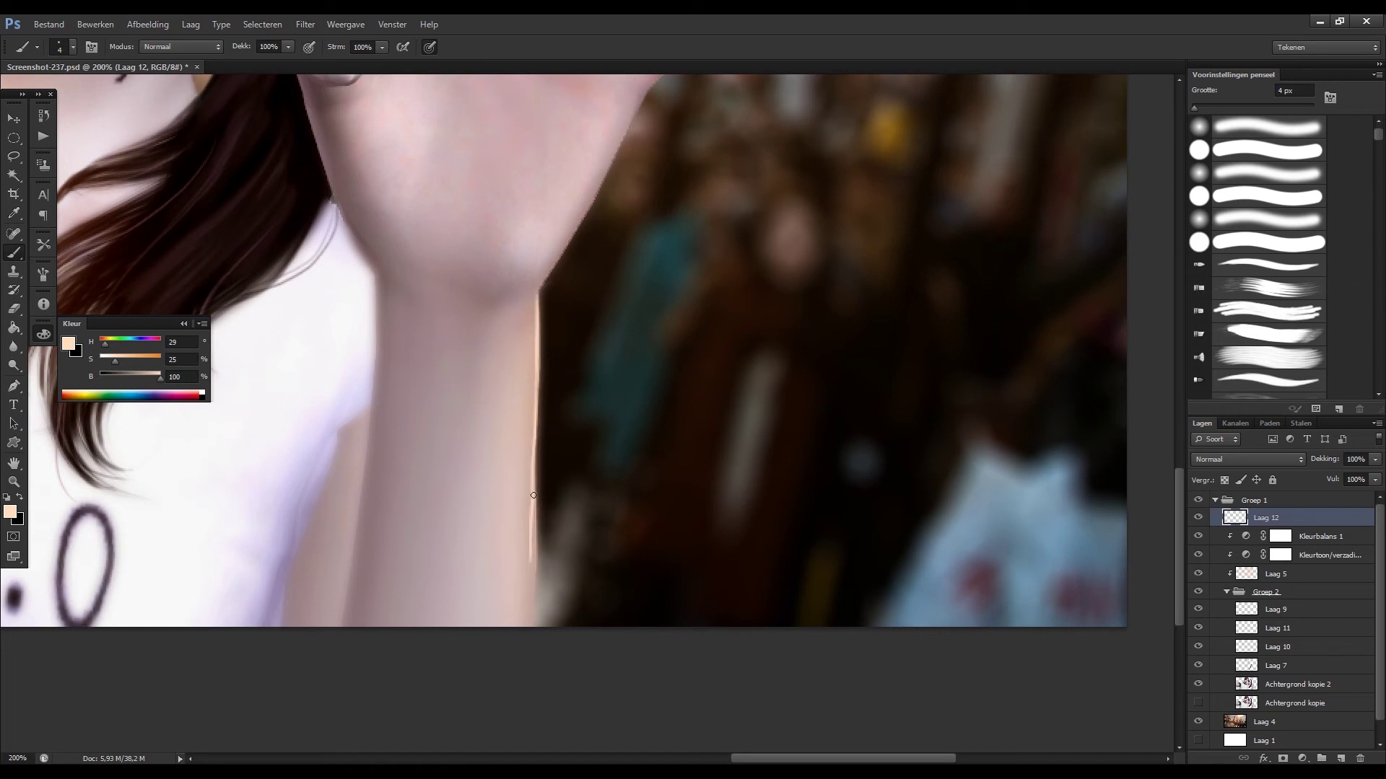
key(e)
drag(433, 455, 297, 390)
key(F8)
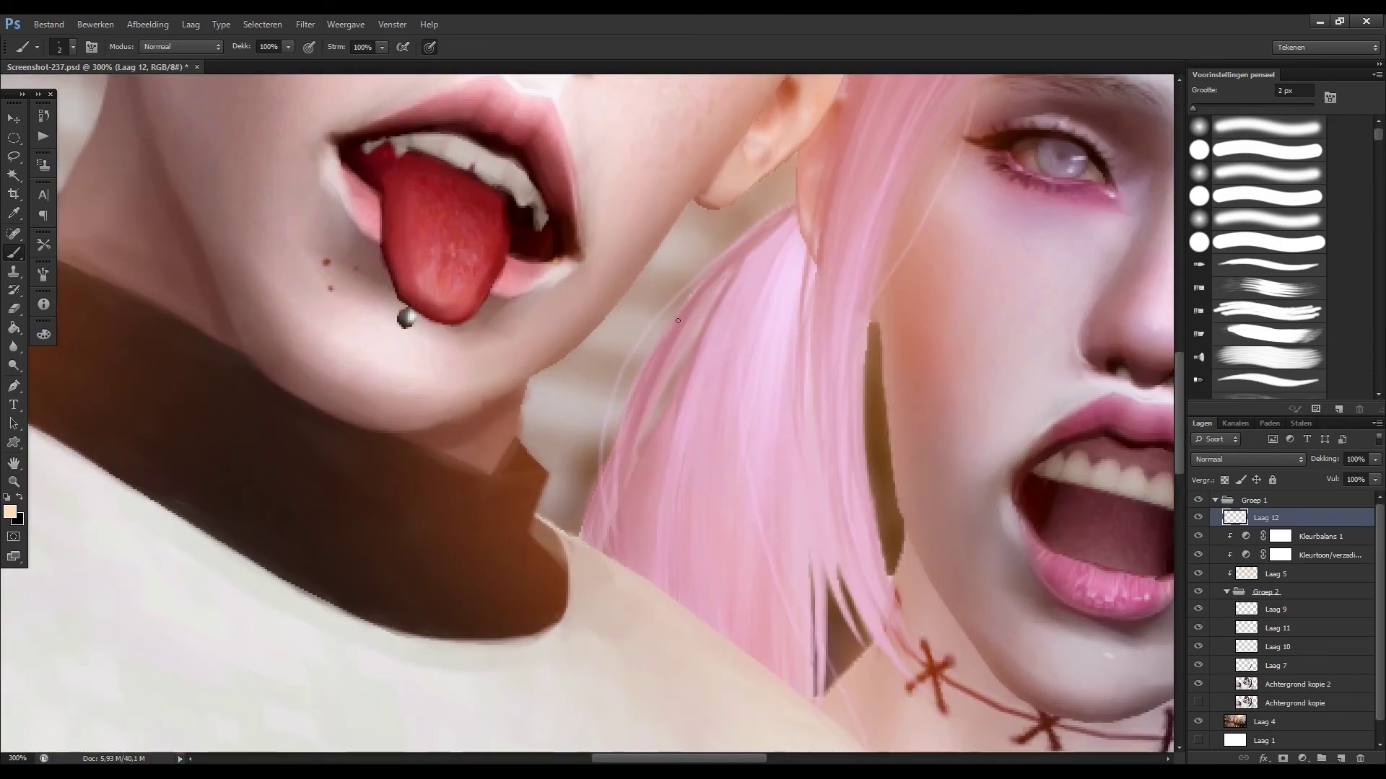
drag(694, 199, 525, 377)
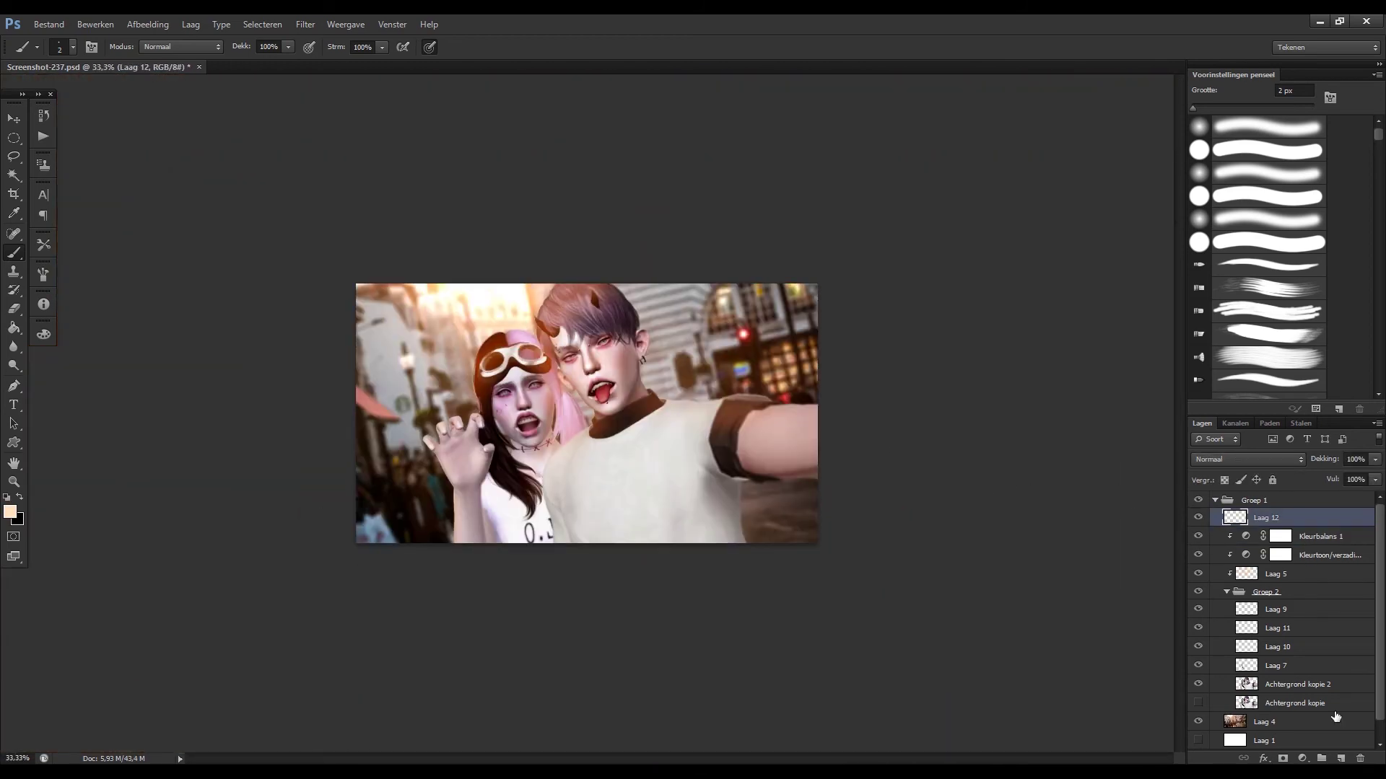
Paint orange over the characters' faces, hair and arm on a new clipped layer.
mouse_move(440, 498)
mouse_down()
mouse_move(483, 426)
mouse_move(885, 433)
mouse_up()
mouse_move(506, 361)
mouse_down()
mouse_move(541, 238)
mouse_move(613, 433)
mouse_move(356, 532)
mouse_up()
click(305, 24)
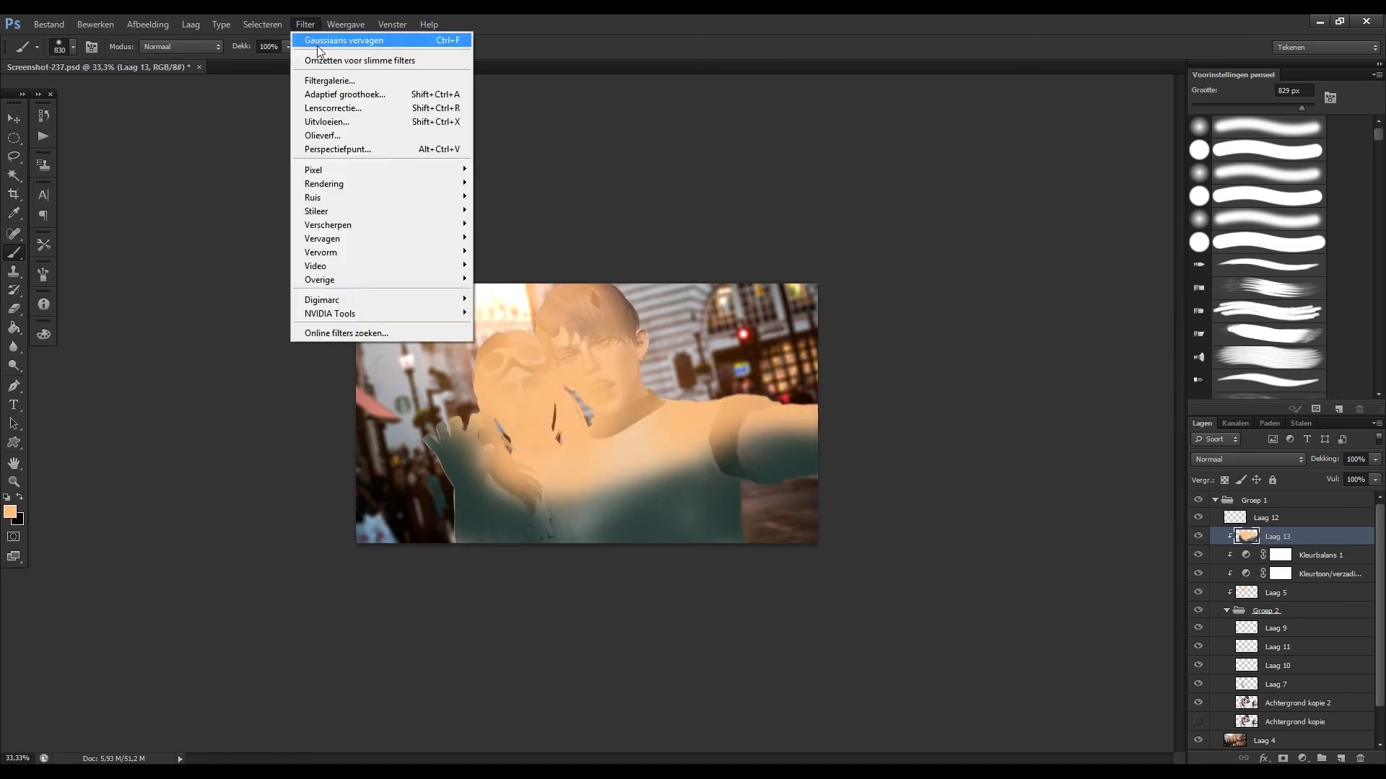
scroll(1229, 462, down, 5)
scroll(1228, 462, down, 6)
scroll(1229, 462, down, 6)
scroll(1229, 461, up, 5)
scroll(1228, 462, up, 4)
scroll(1228, 462, up, 3)
Adjust the orange paint's Hue/Saturation, mirror the canvas, and move the layer below Laag 5.
key(ctrl+u)
mouse_move(1028, 337)
mouse_down()
mouse_move(1039, 336)
mouse_move(973, 337)
mouse_up()
key(Return)
key(r)
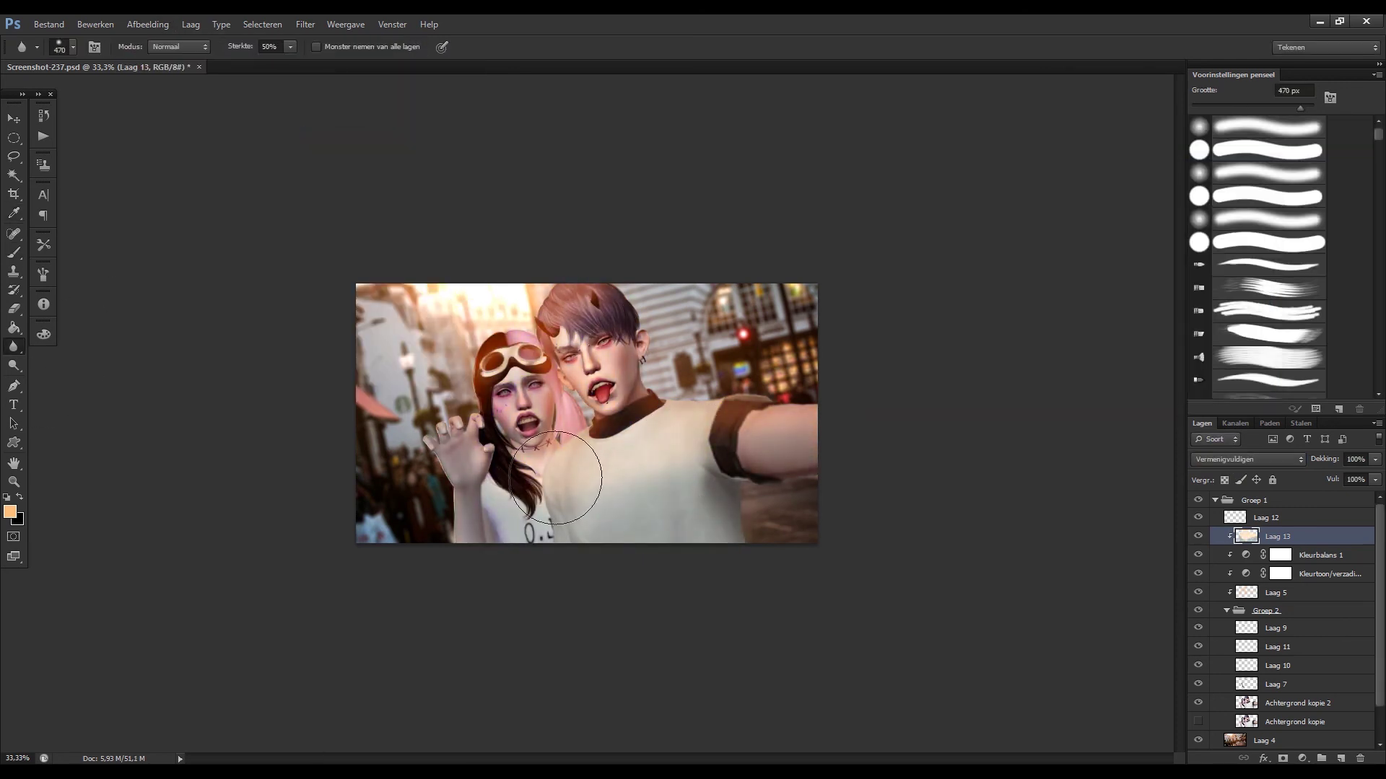
key(ctrl+shift+h)
drag(1277, 536, 1299, 579)
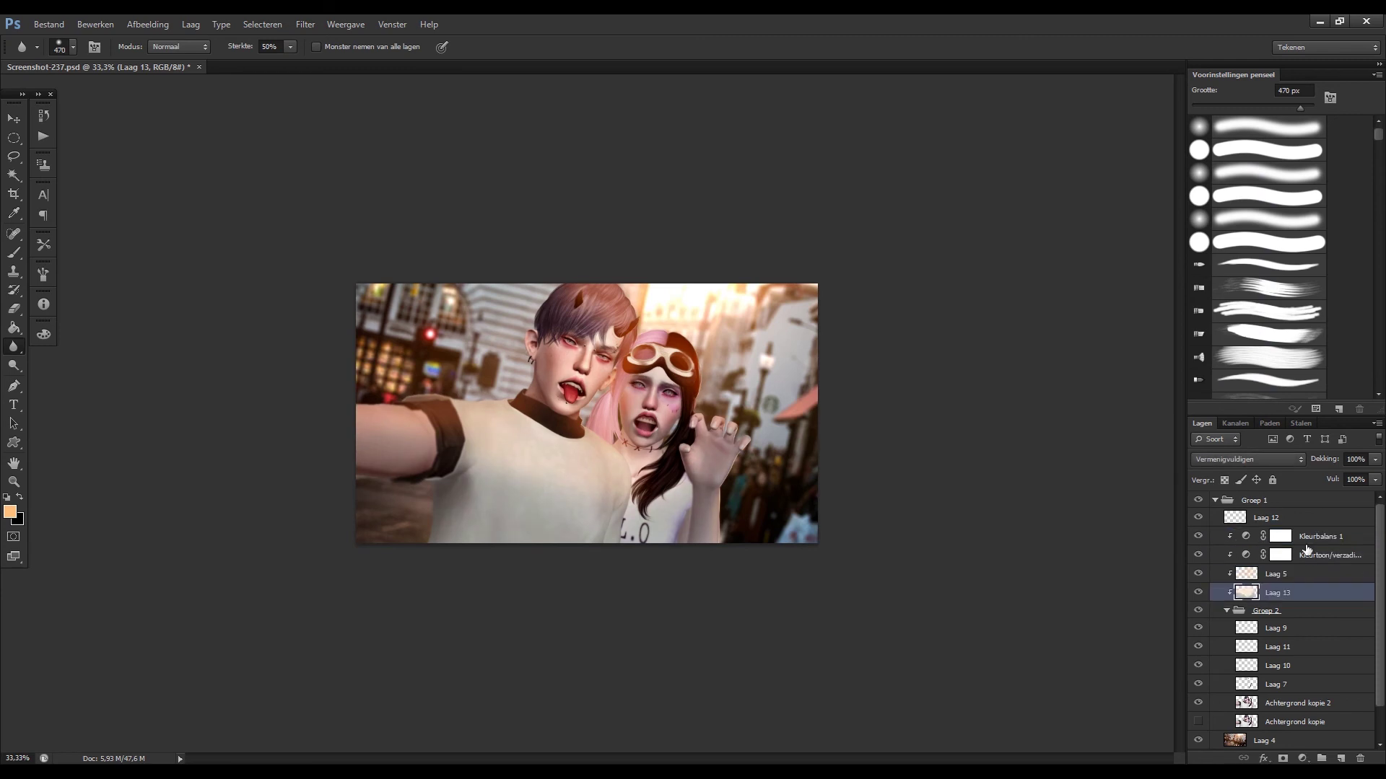
Add a new layer Laag 14 above Laag 12 and fill it with orange.
click(1266, 518)
click(1341, 758)
key(g)
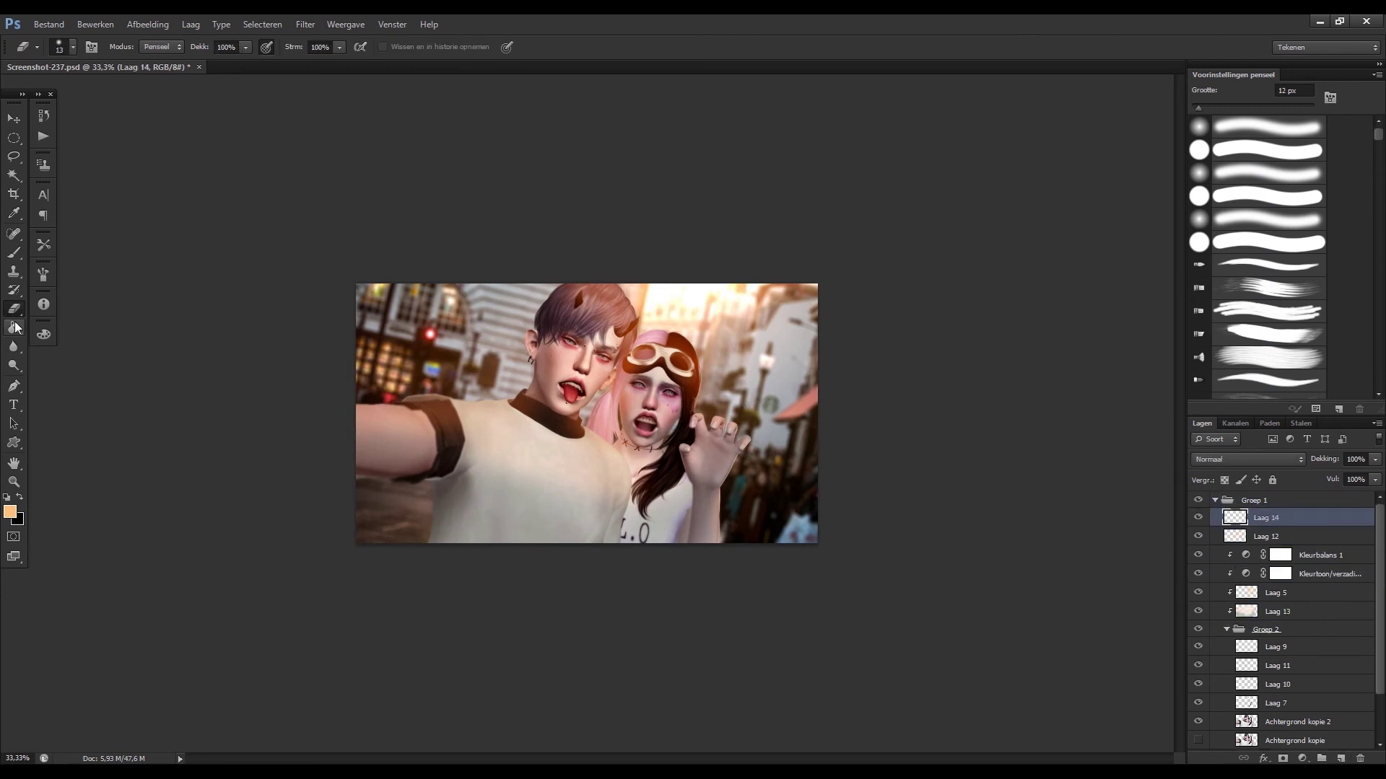
key(alt+BackSpace)
scroll(1253, 459, down, 3)
scroll(1253, 459, down, 6)
scroll(1253, 459, down, 4)
Shift Laag 14's hue and darken it slightly, lower its fill to 41%, then select Laag 13.
click(148, 24)
click(412, 135)
drag(1024, 266, 1006, 265)
drag(1024, 336, 1012, 300)
click(1221, 195)
drag(1375, 480, 1332, 496)
scroll(1198, 530, down, 1)
click(1210, 594)
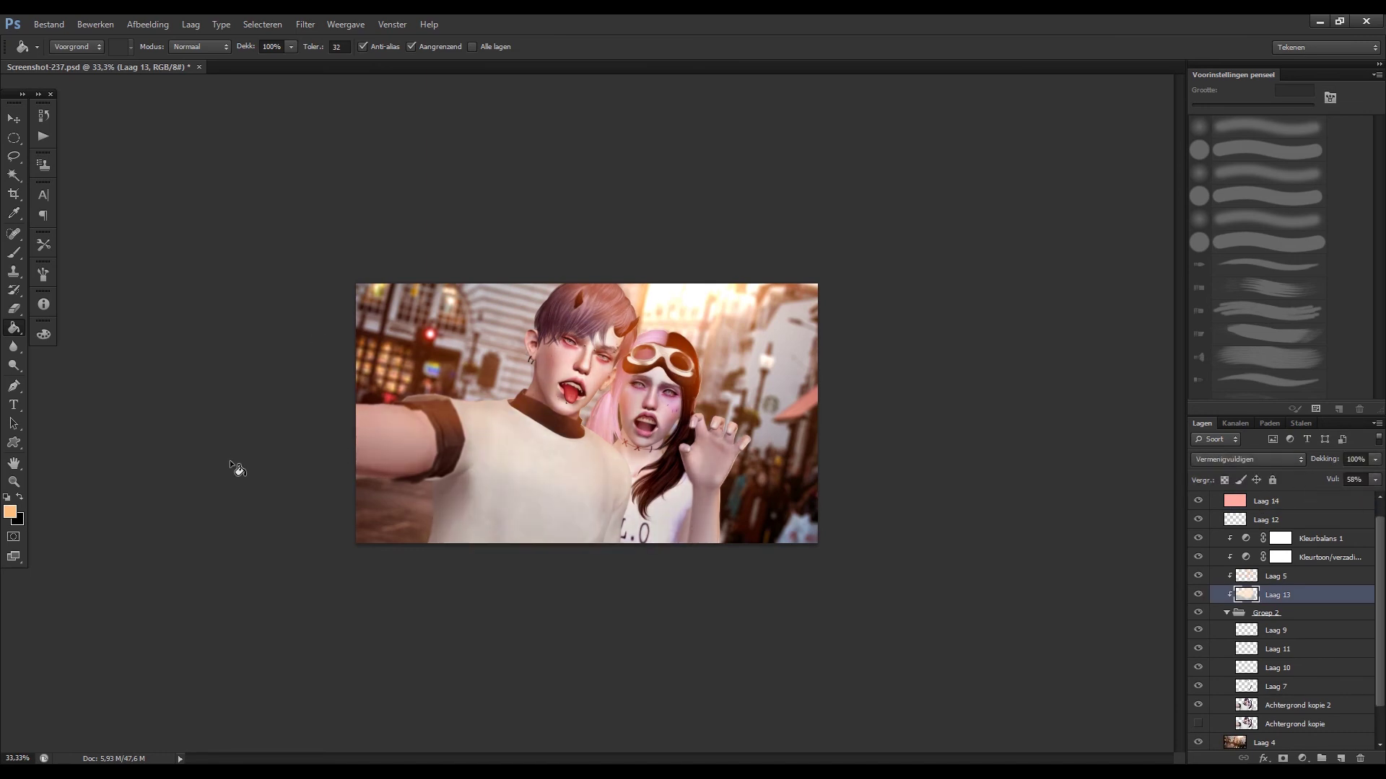
Add a Levels layer above Laag 14, lower the RGB white point, and tweak red and blue (blue white 249).
scroll(1277, 577, up, 1)
click(1277, 519)
click(1303, 758)
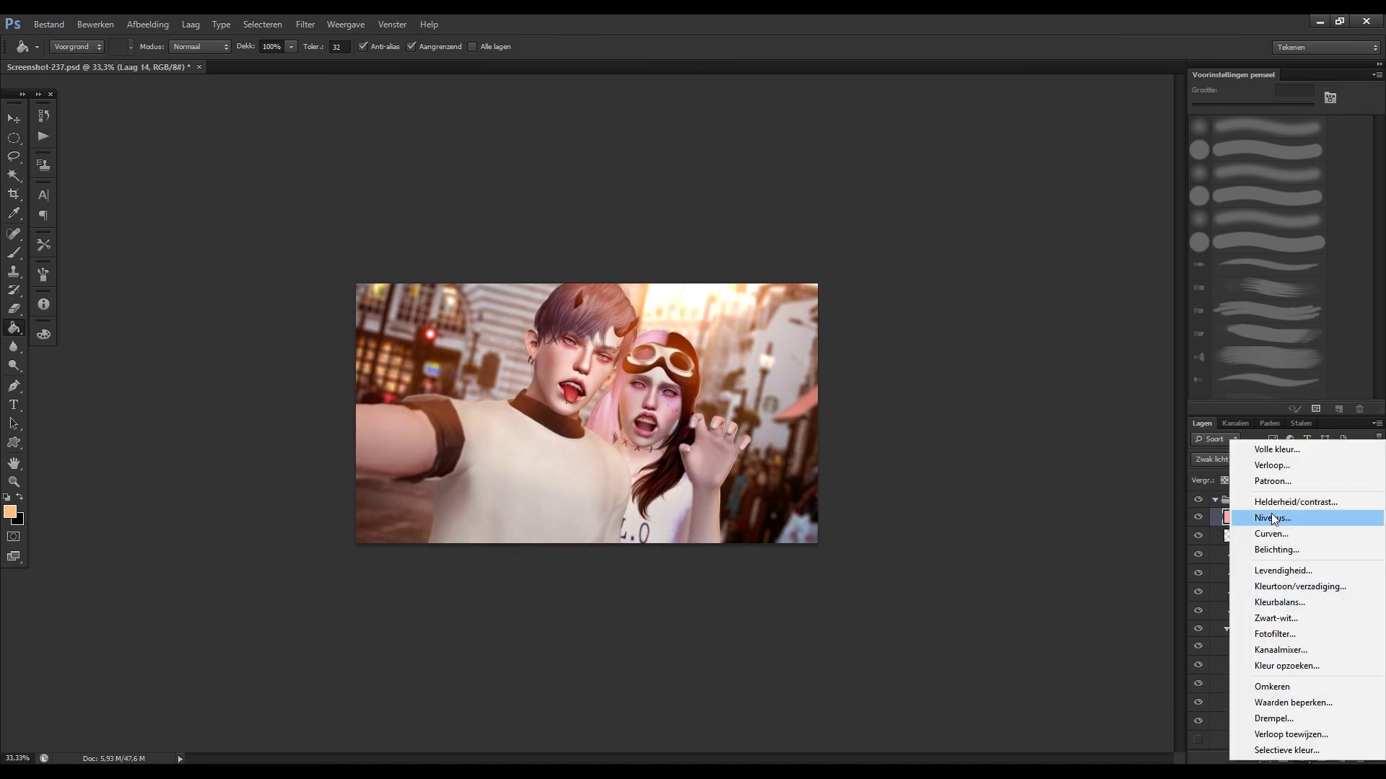
click(1259, 517)
drag(1114, 281, 1107, 283)
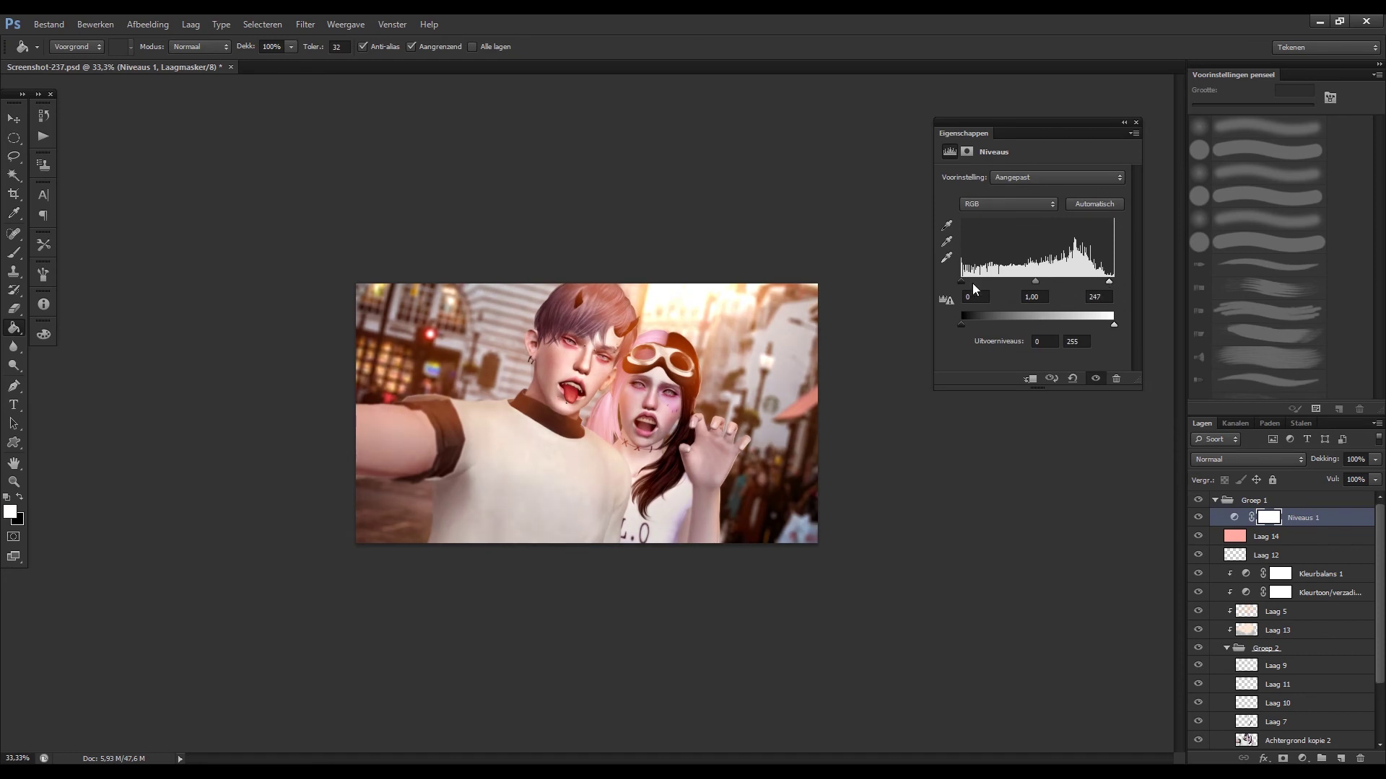
click(1008, 203)
click(974, 219)
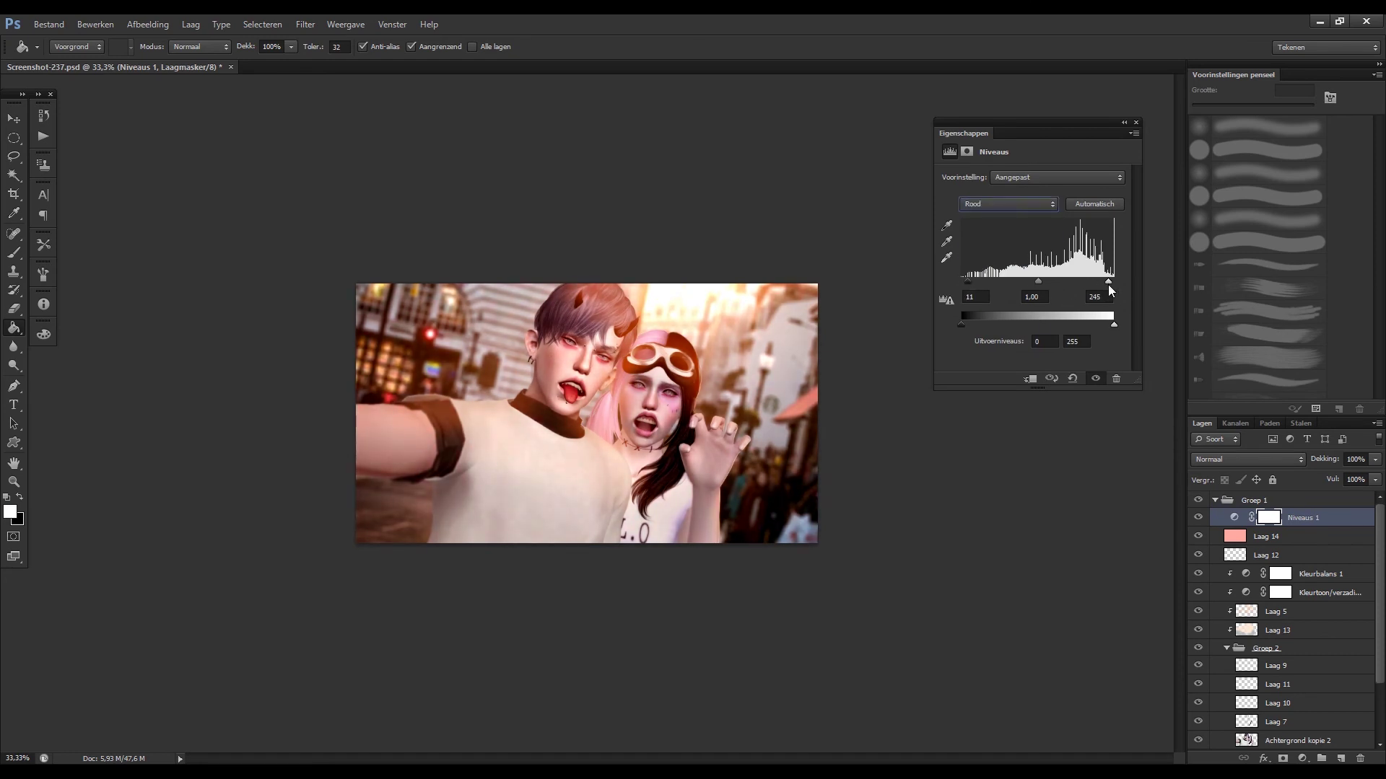
click(1009, 203)
click(975, 245)
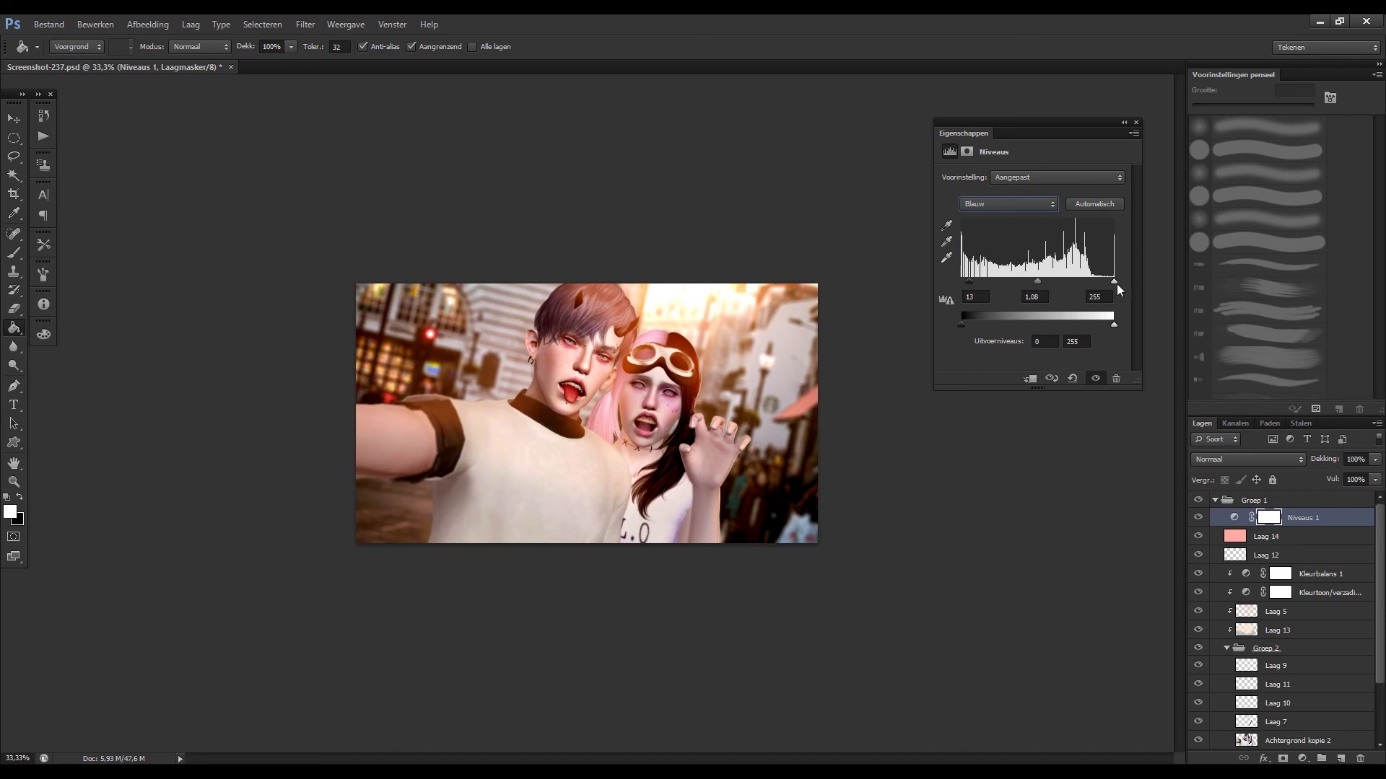
drag(1110, 287, 1111, 285)
Add a new detail layer and zoom in on the girl's eye and goggles with a fine brush.
key(ctrl+plus)
key(ctrl+plus)
key(ctrl+shift+alt+n)
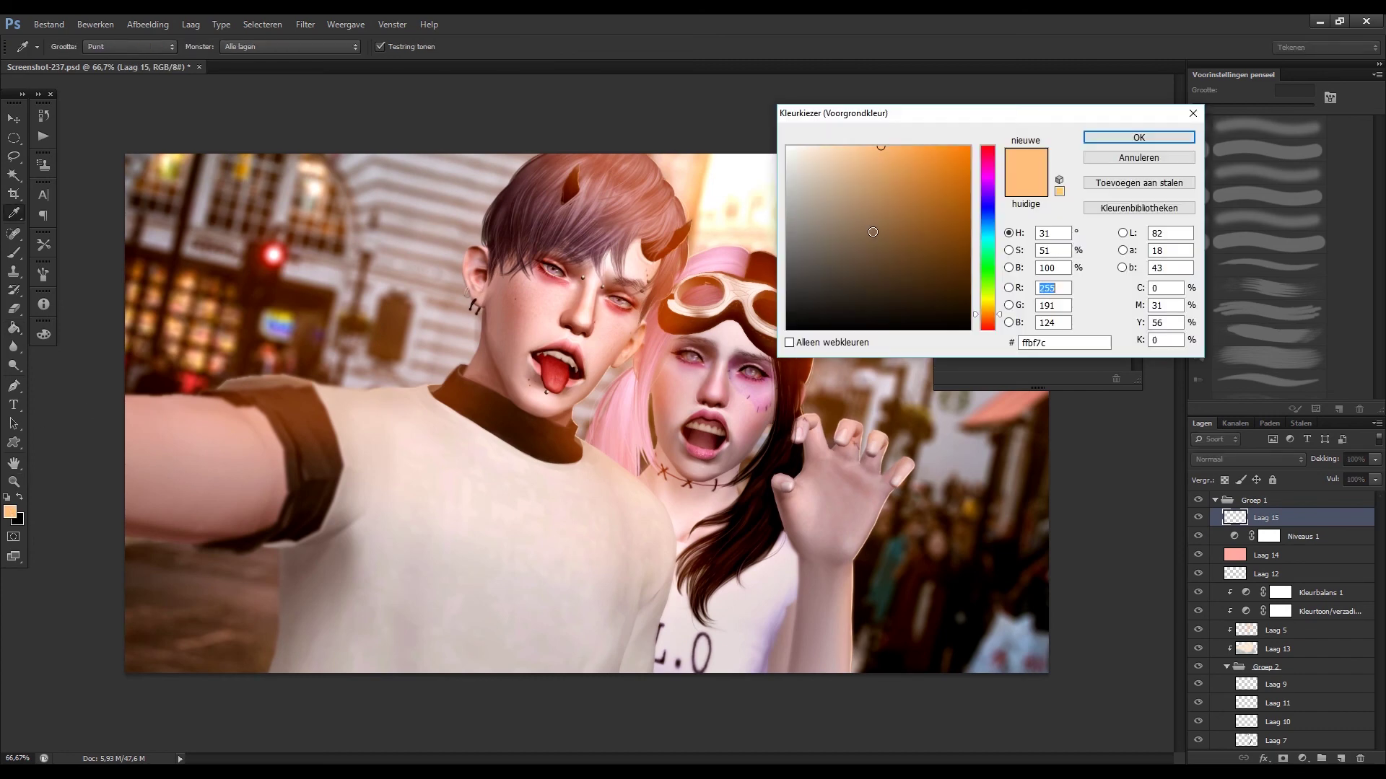
key(b)
key(ctrl+plus)
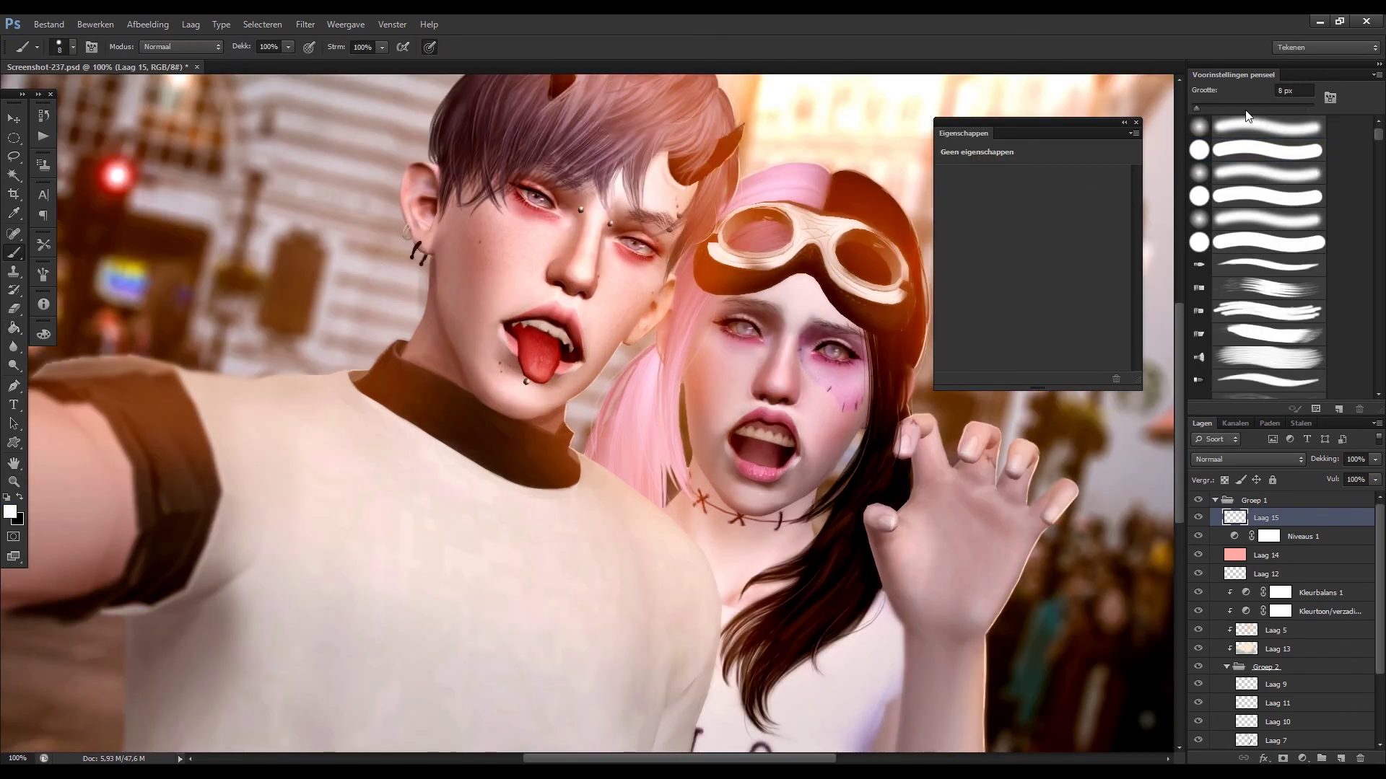
key(ctrl+plus)
key(ctrl+plus)
mouse_move(930, 254)
mouse_down()
mouse_move(627, 355)
mouse_move(731, 539)
mouse_move(670, 400)
mouse_up()
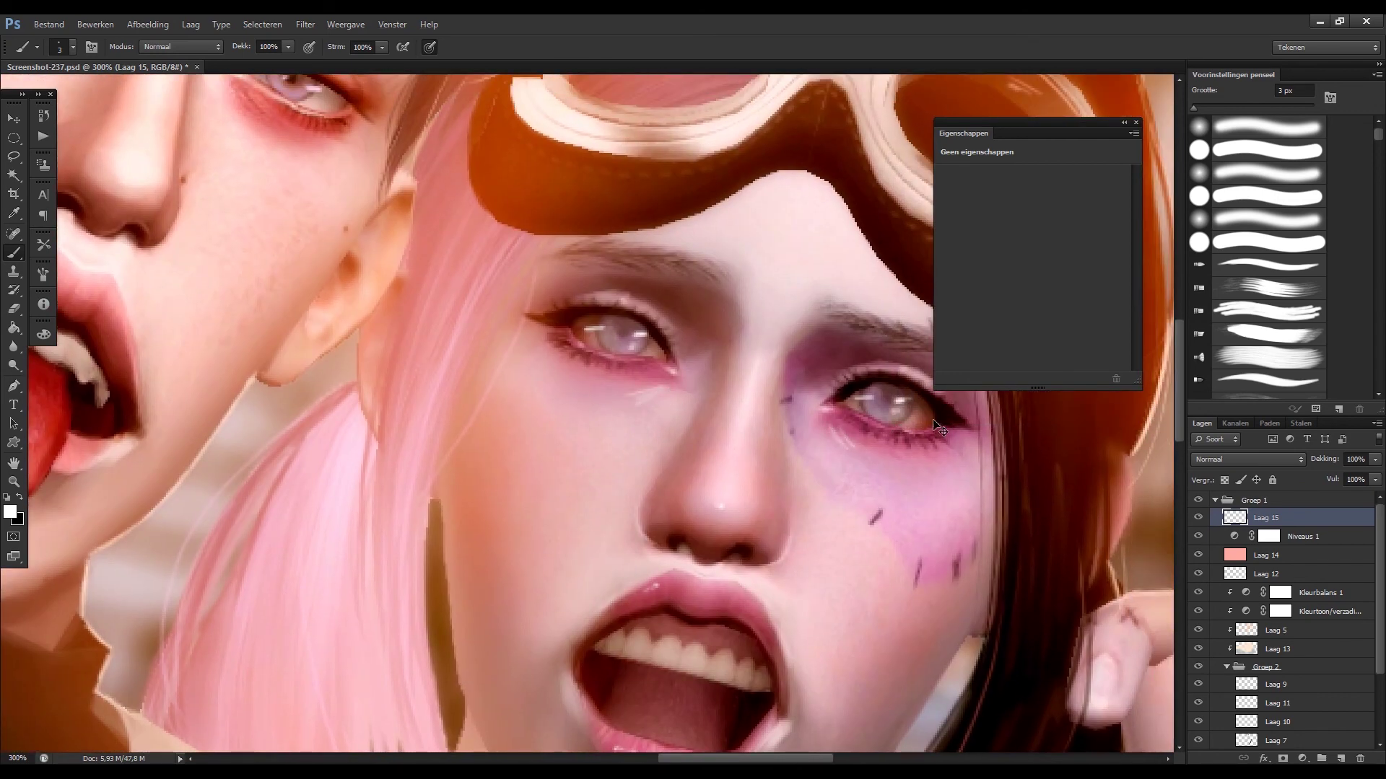
Zoom back out to the faces and select the Laag 4 street background layer.
key(ctrl+0)
scroll(479, 323, up, 5)
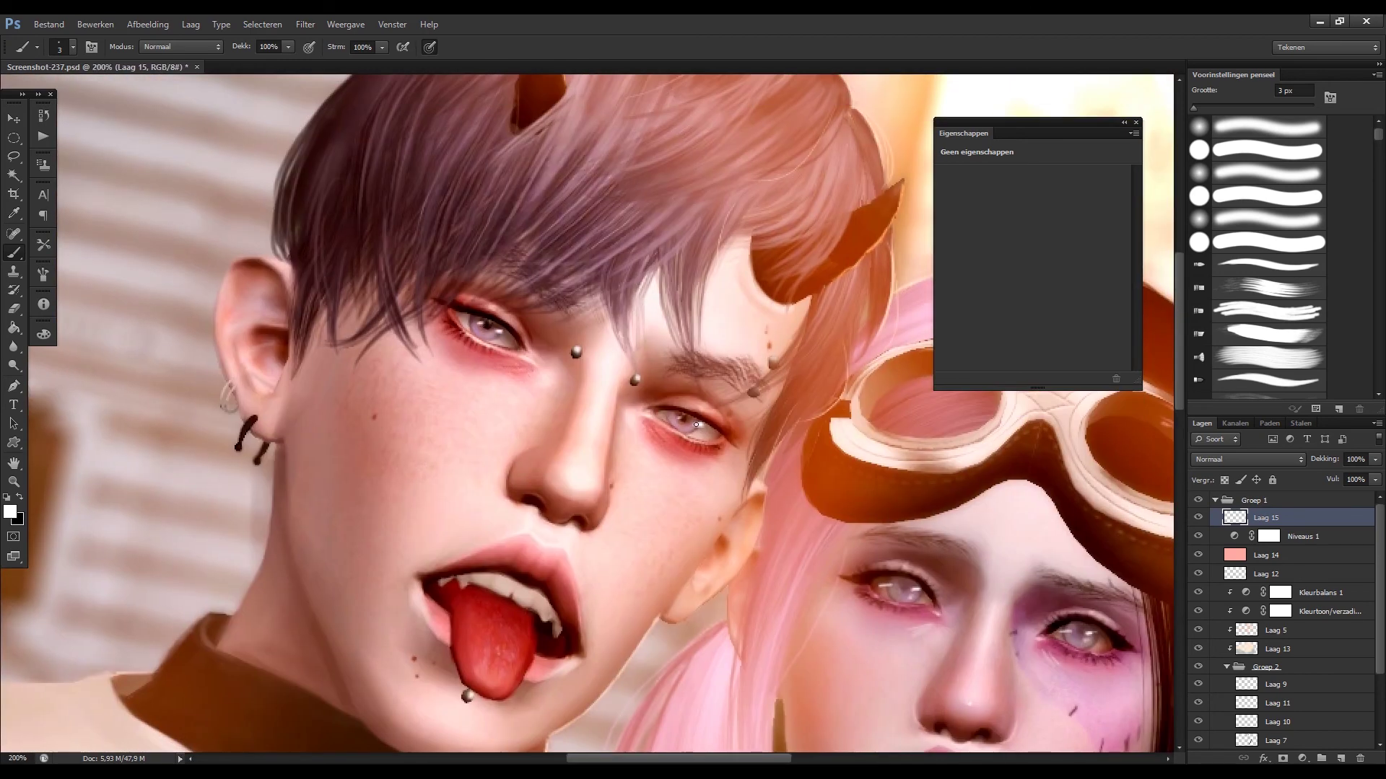
scroll(776, 315, down, 3)
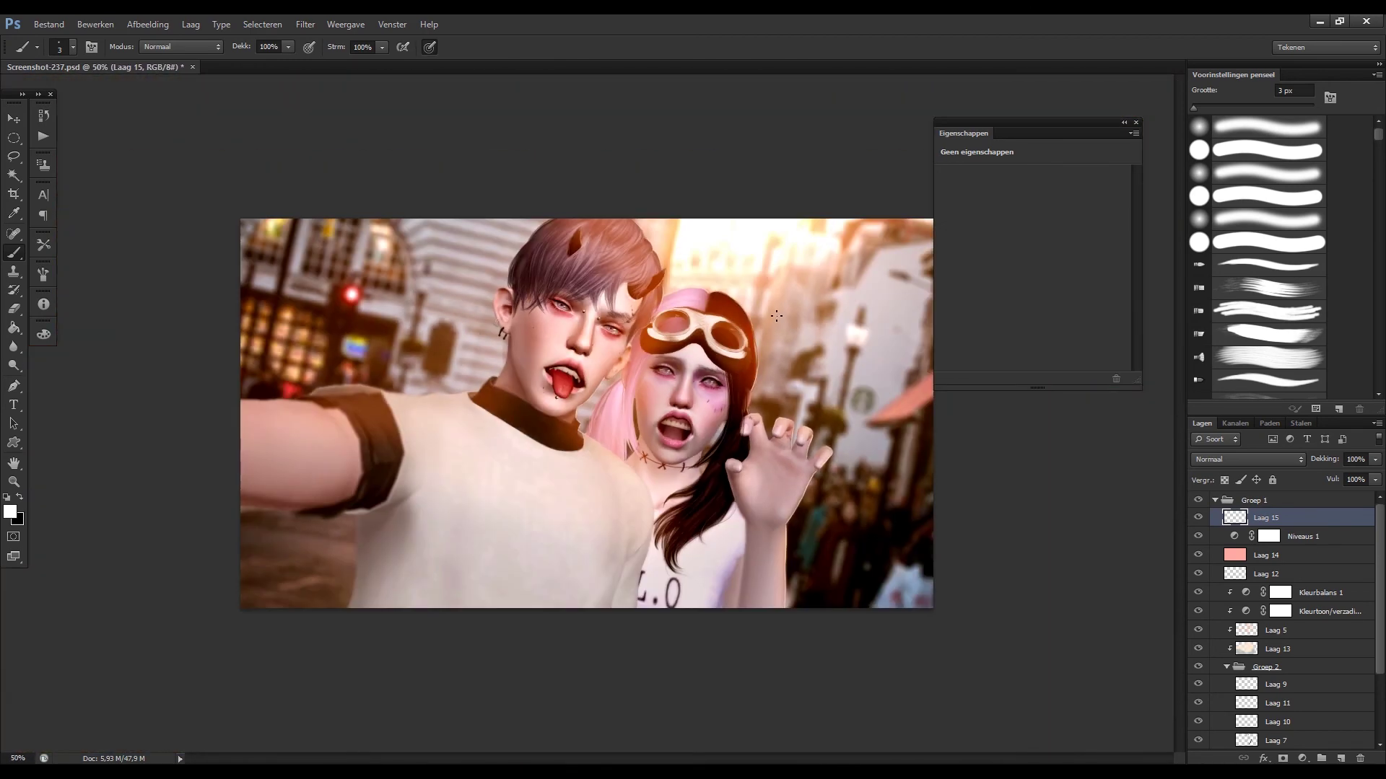
scroll(1284, 613, down, 5)
click(1285, 703)
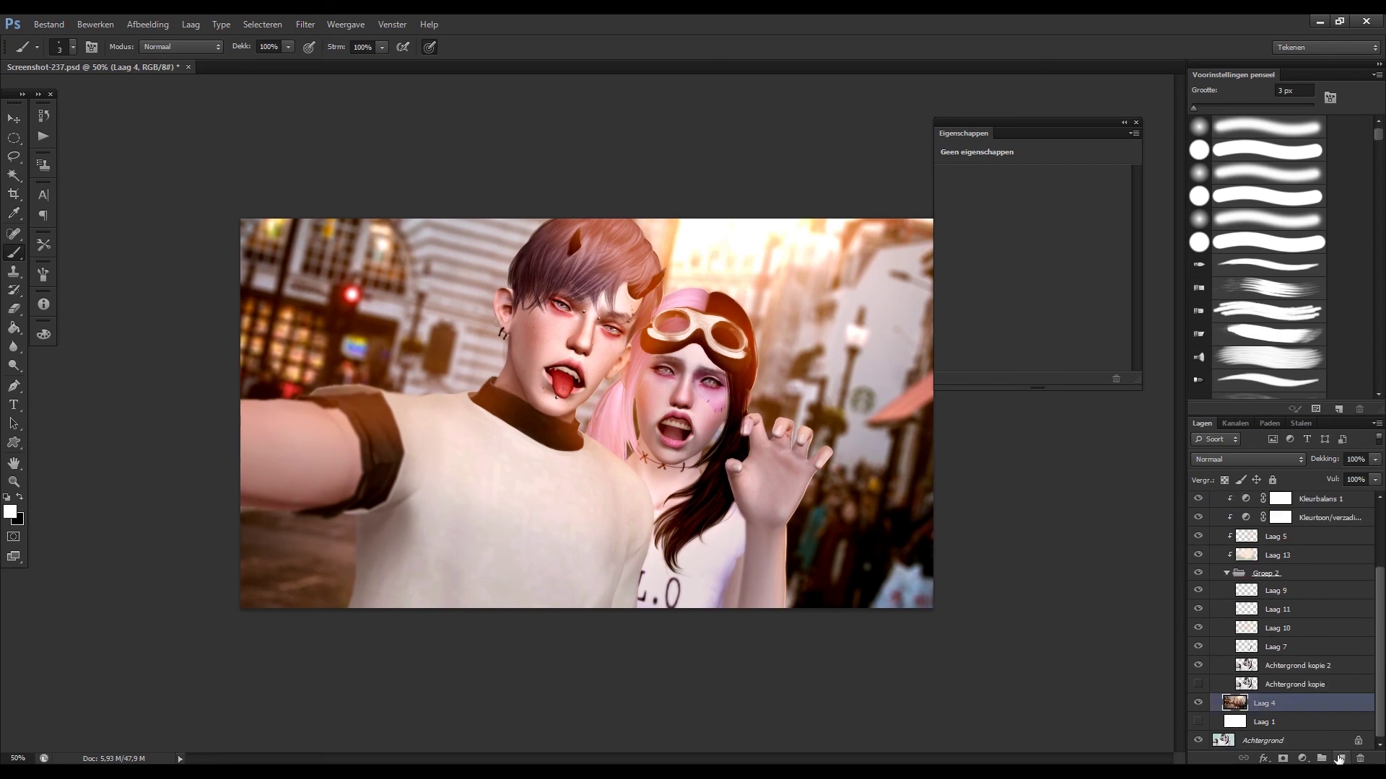
Add Laag 16 above the background, fill it light purple and set it to Soft Light.
click(1340, 758)
key(i)
click(10, 512)
drag(989, 234, 989, 180)
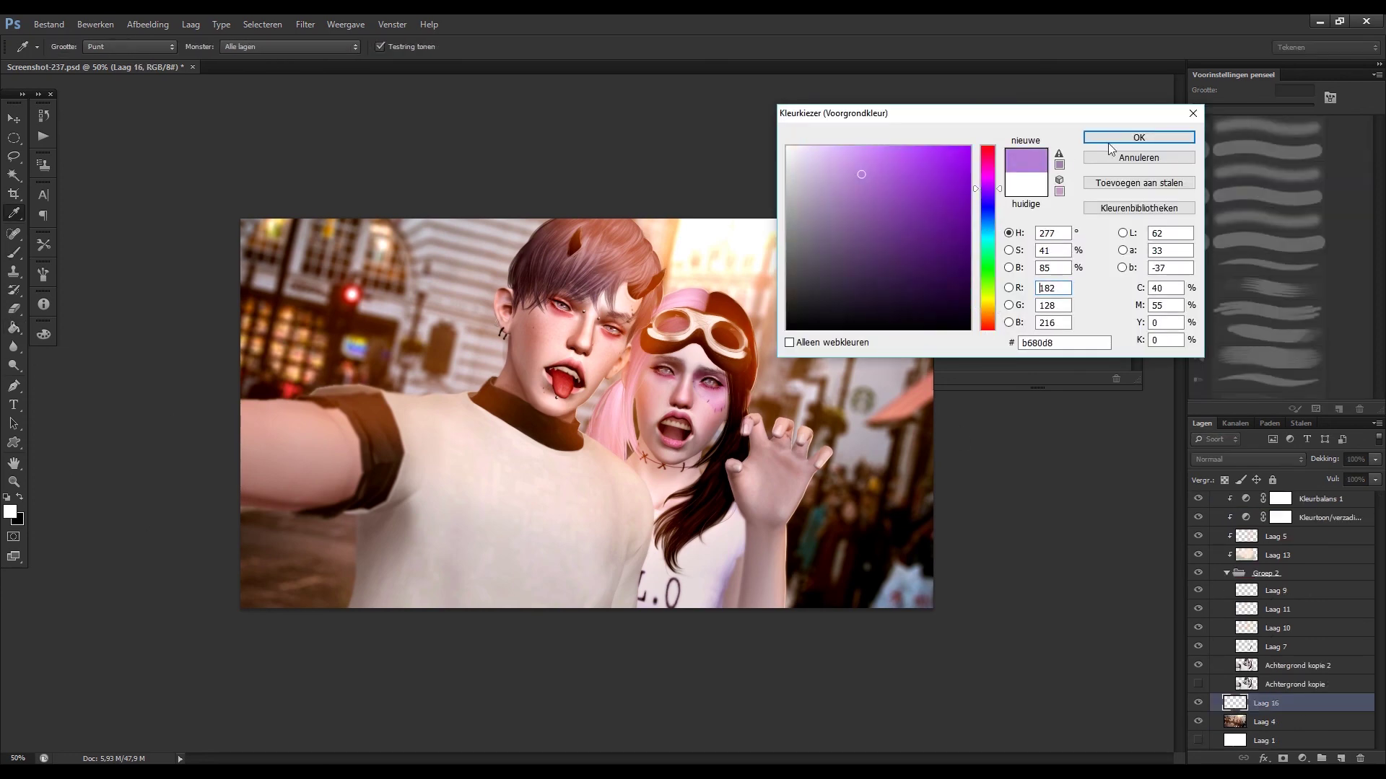
click(1138, 137)
key(g)
click(577, 361)
key(shift+plus)
key(shift+plus)
key(shift+plus)
Shift the purple layer's hue and lightness, lower its fill to 54%, and select Groep 1.
click(147, 24)
click(339, 140)
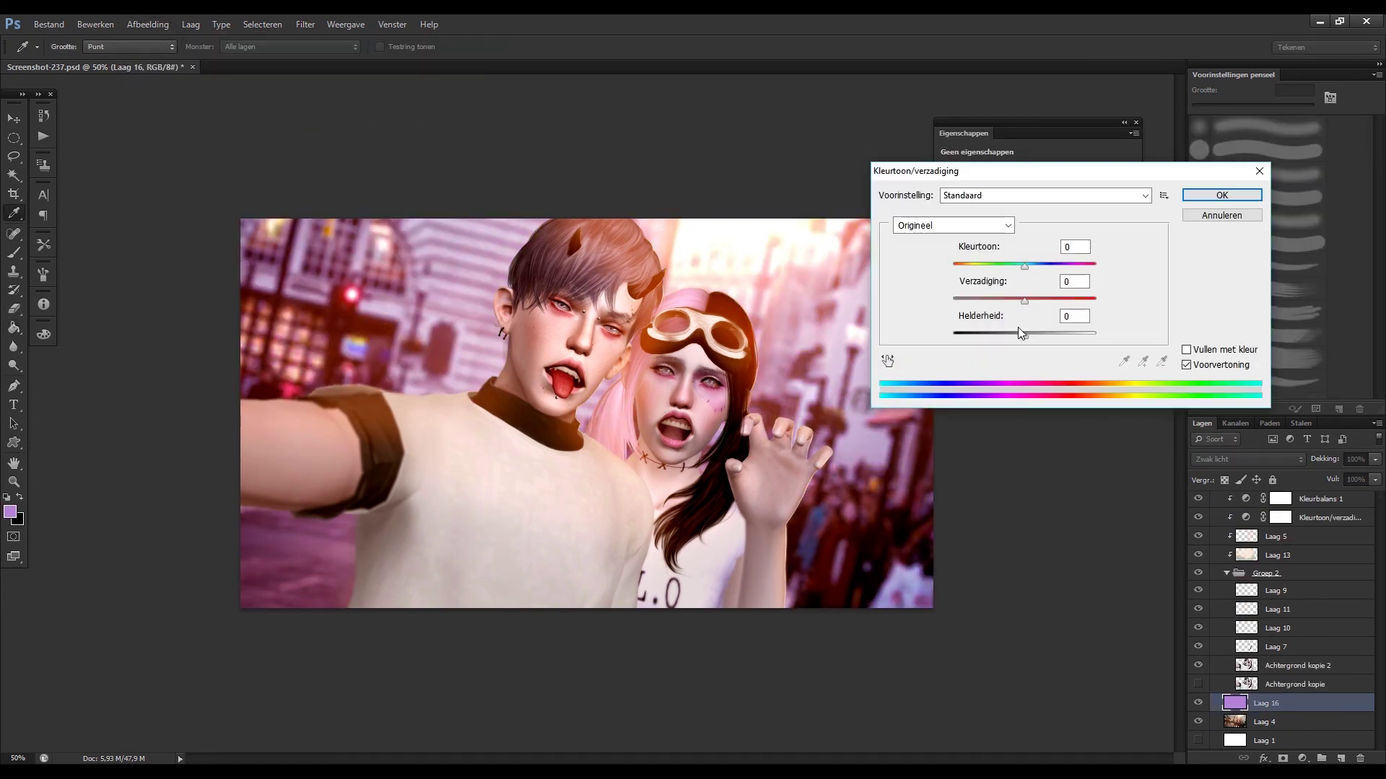
drag(1025, 333, 1061, 333)
drag(1025, 266, 1042, 266)
click(1189, 199)
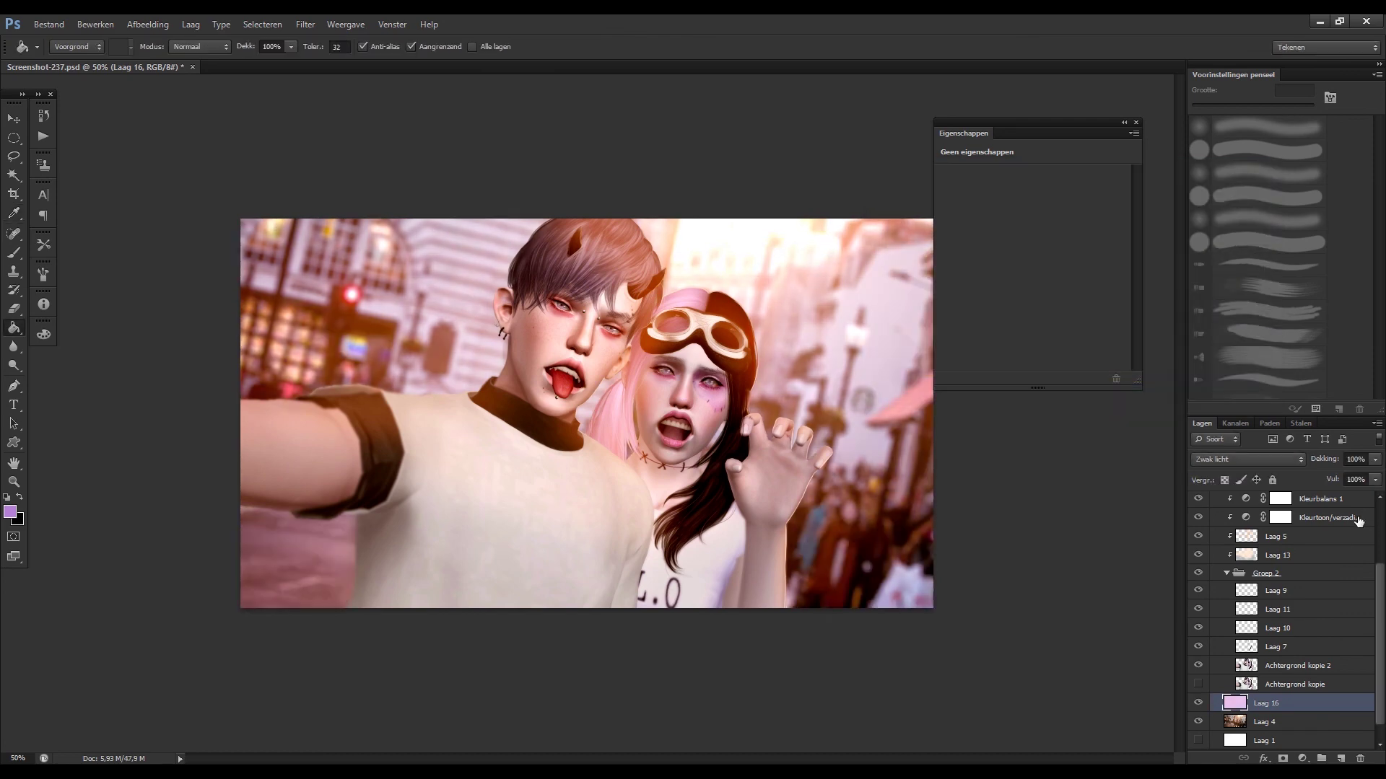
drag(1374, 479, 1326, 623)
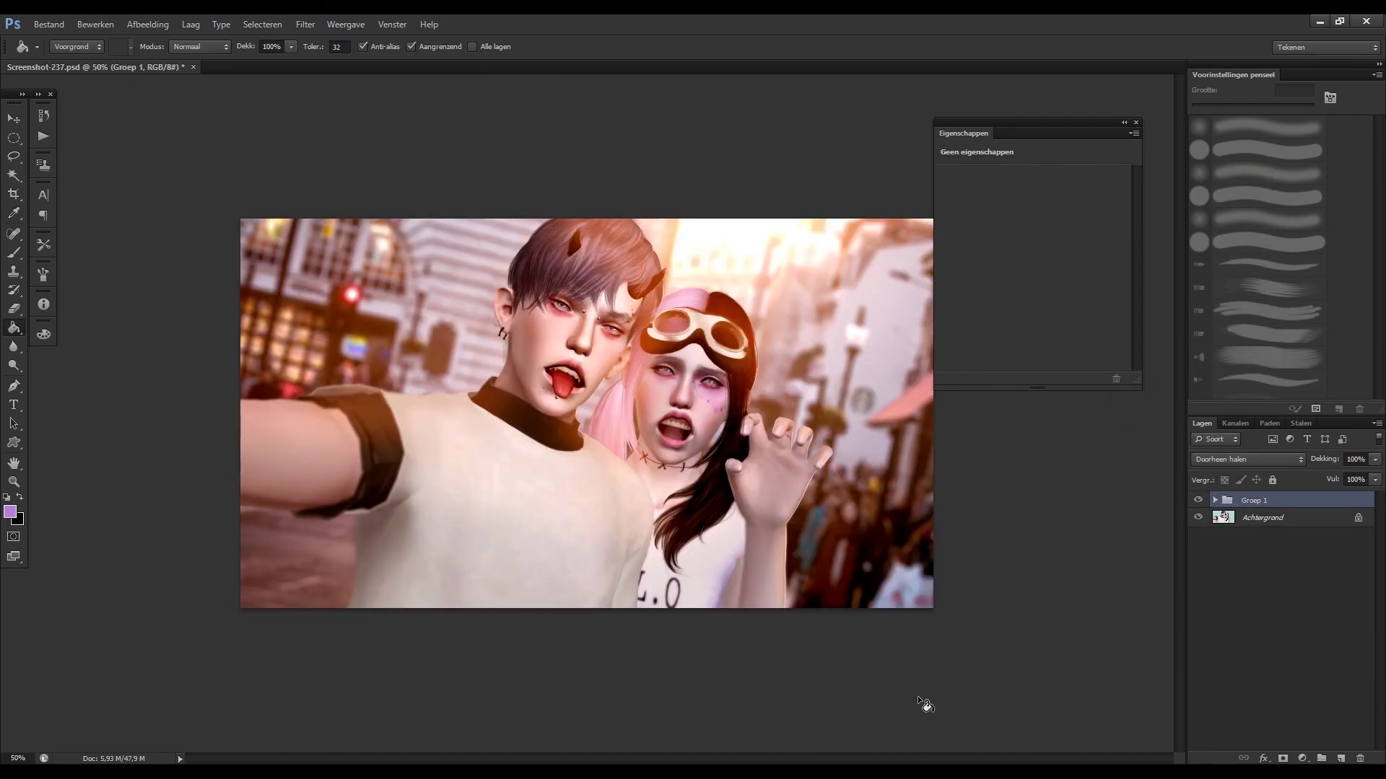
right_click(1256, 500)
click(1213, 156)
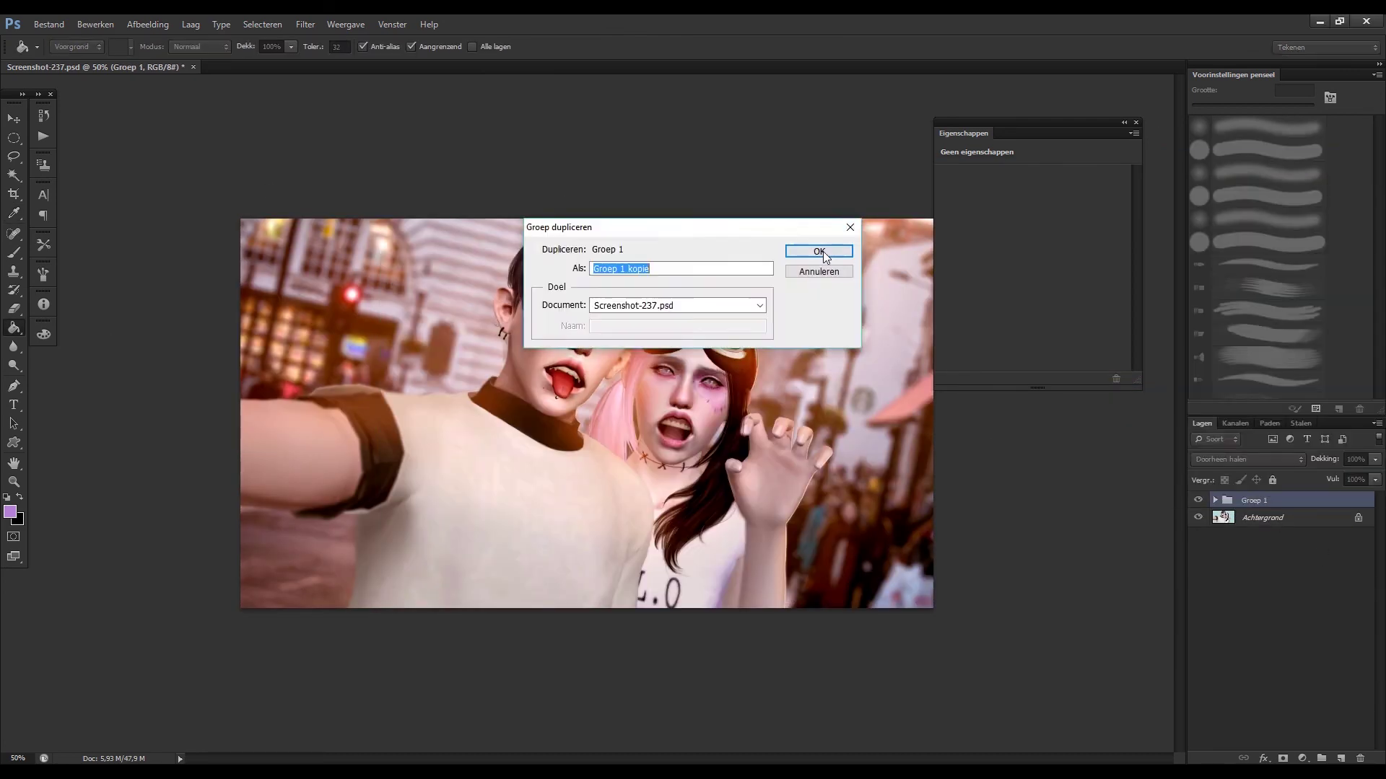
Duplicate Groep 1 twice into merged copies.
click(818, 249)
right_click(1263, 501)
click(1061, 310)
click(306, 24)
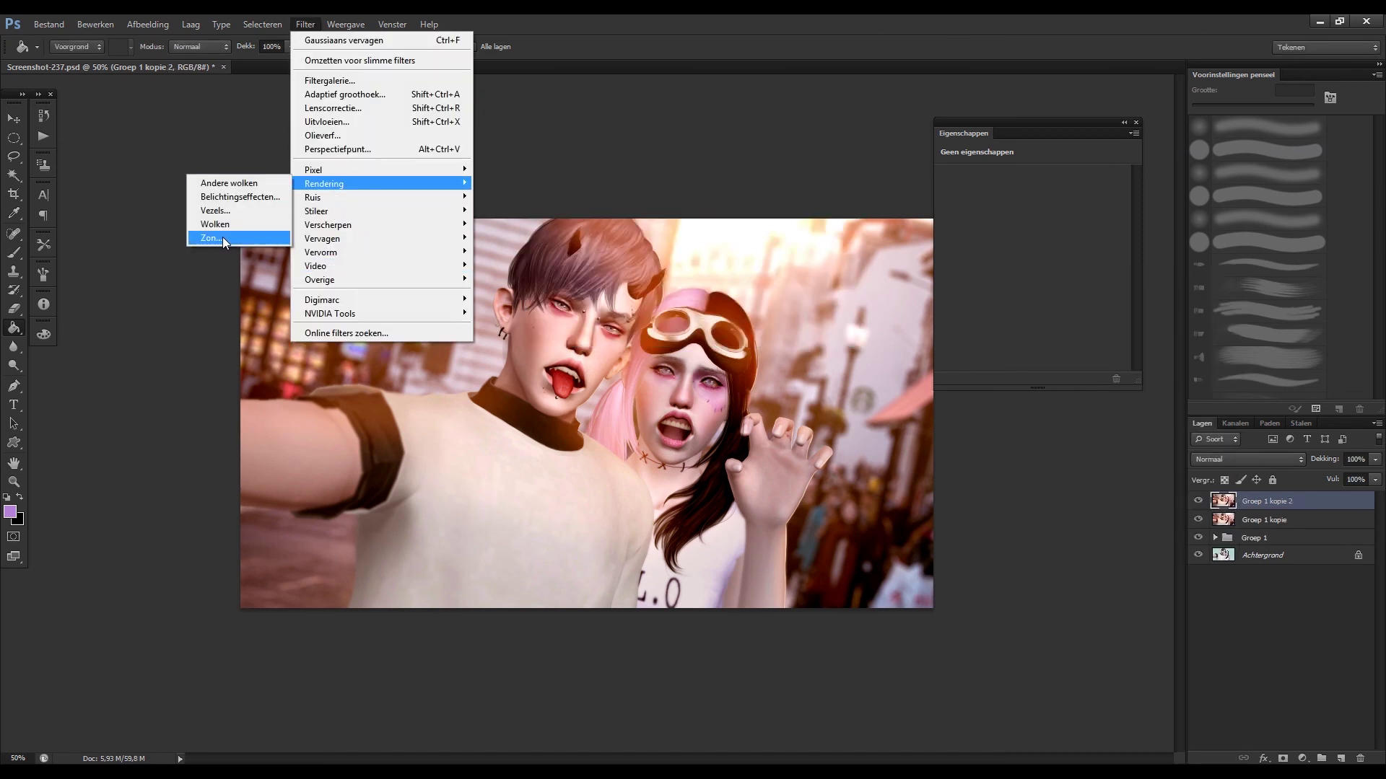
Render a Zon lens flare on the top copy, redoing it once with a new position.
click(225, 241)
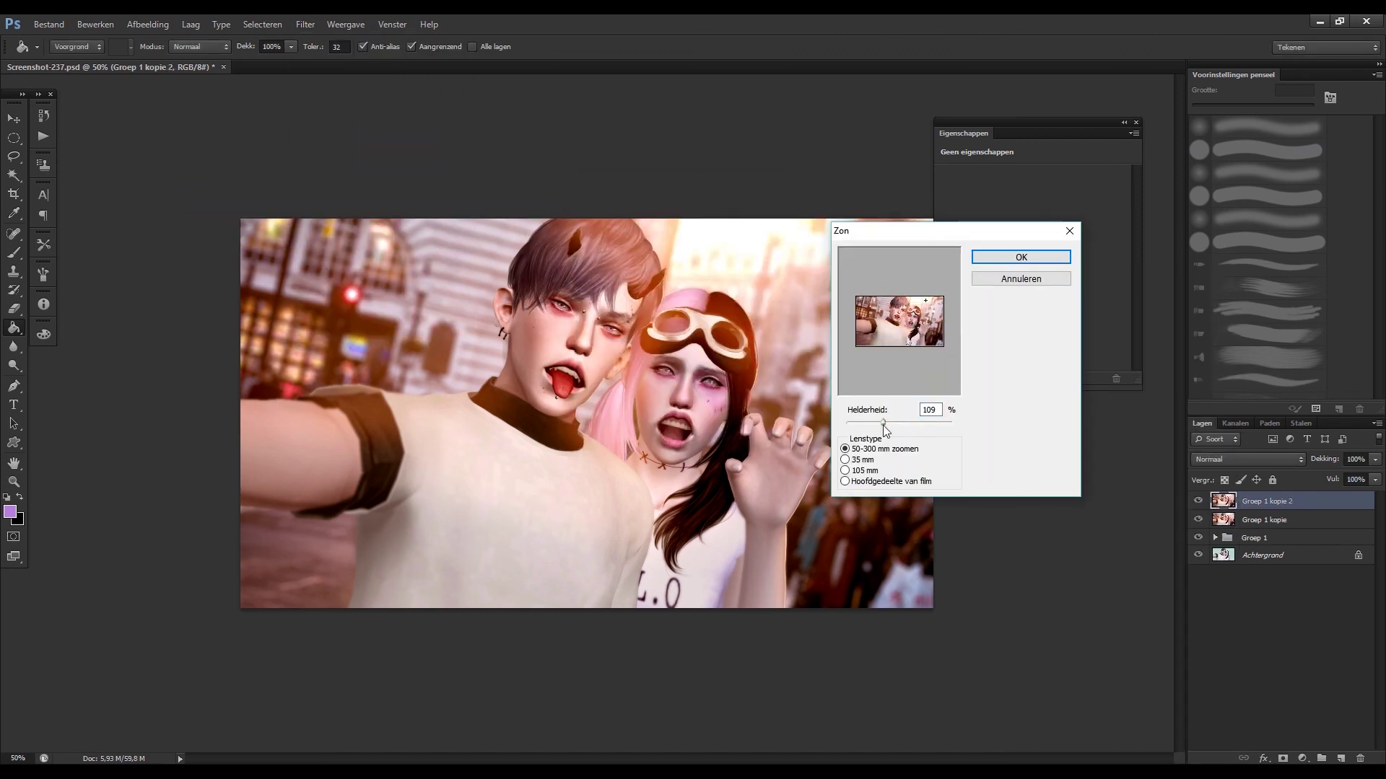
click(996, 260)
key(ctrl+z)
click(305, 24)
click(225, 246)
click(1020, 257)
Open Slim verscherpen and set 122% amount with a 0,3 px radius.
key(ctrl+z)
key(ctrl+z)
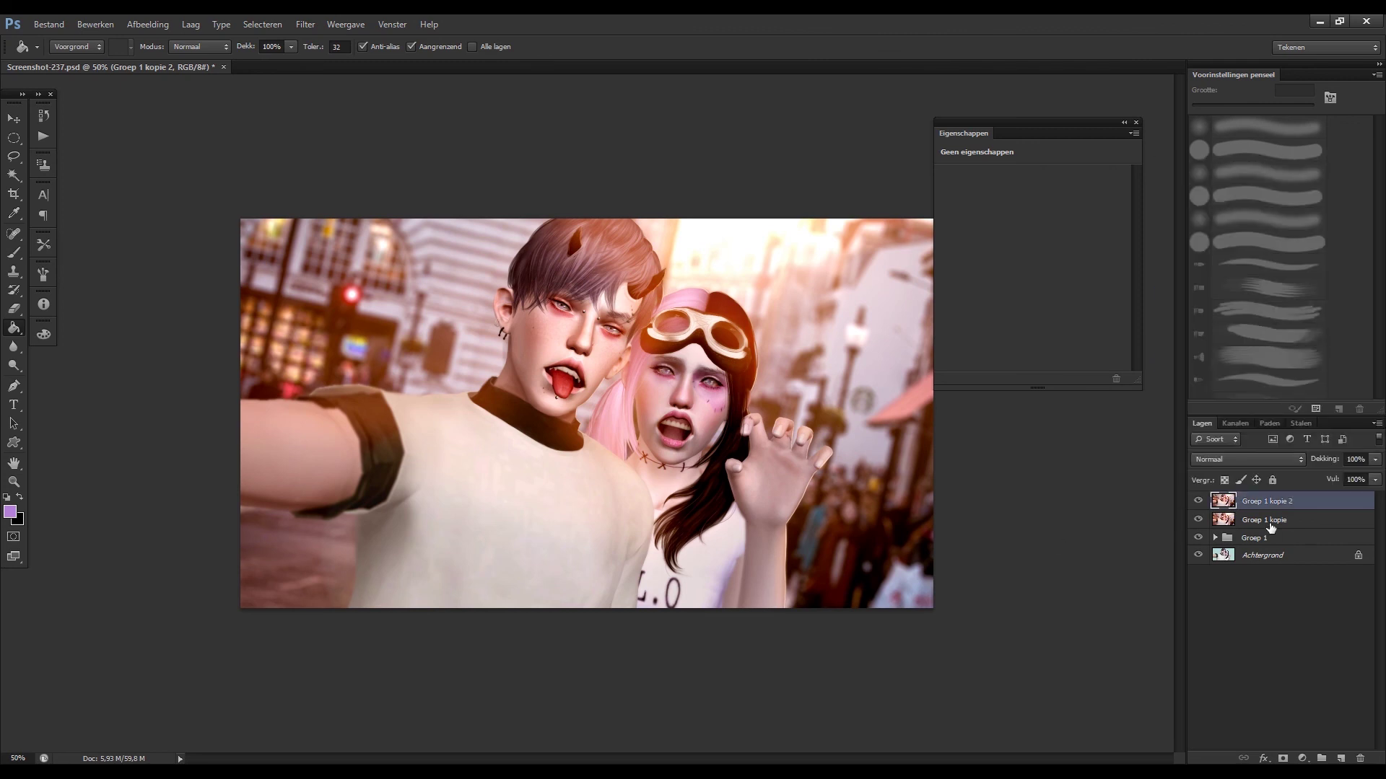
click(306, 24)
mouse_move(271, 236)
click(242, 264)
double_click(1287, 336)
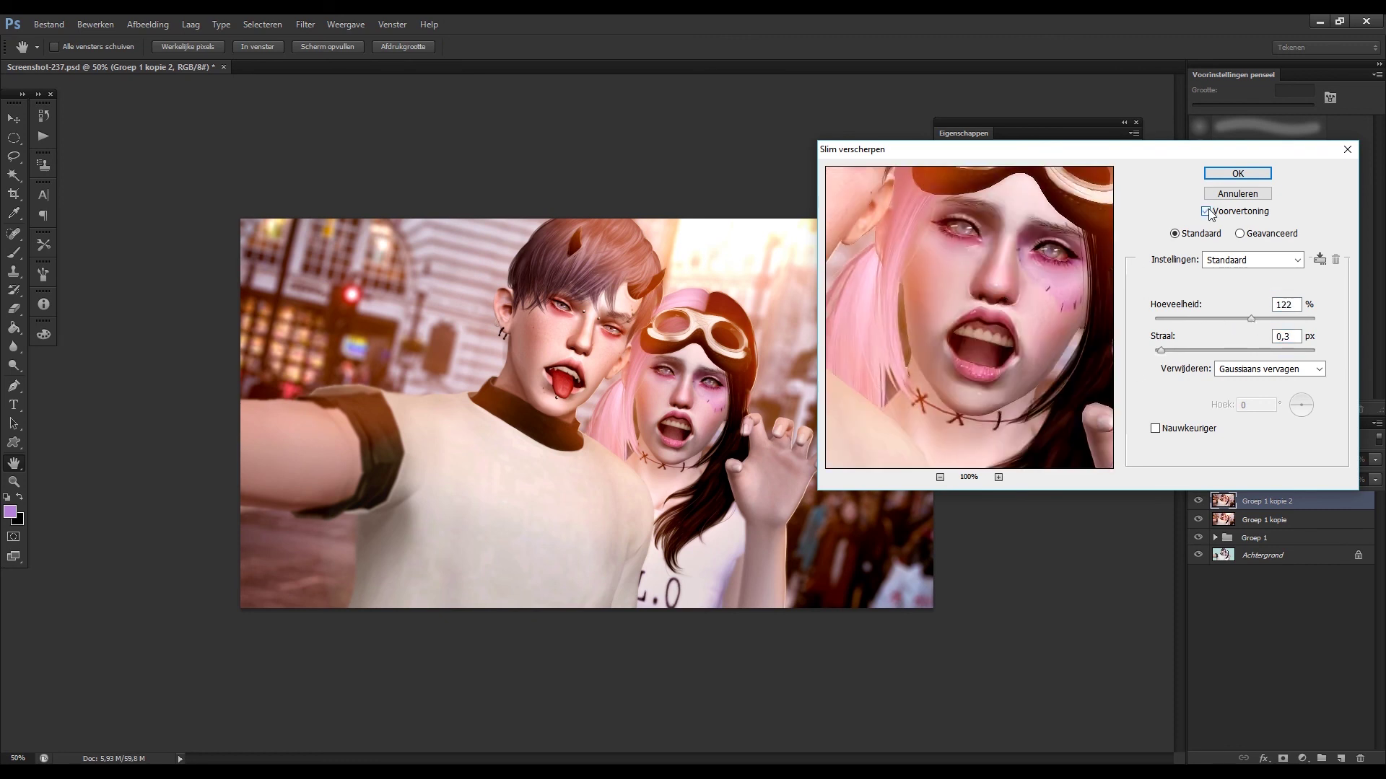
Apply the smart sharpening and erase part of the sharpened copy over the hair.
key(Return)
key(e)
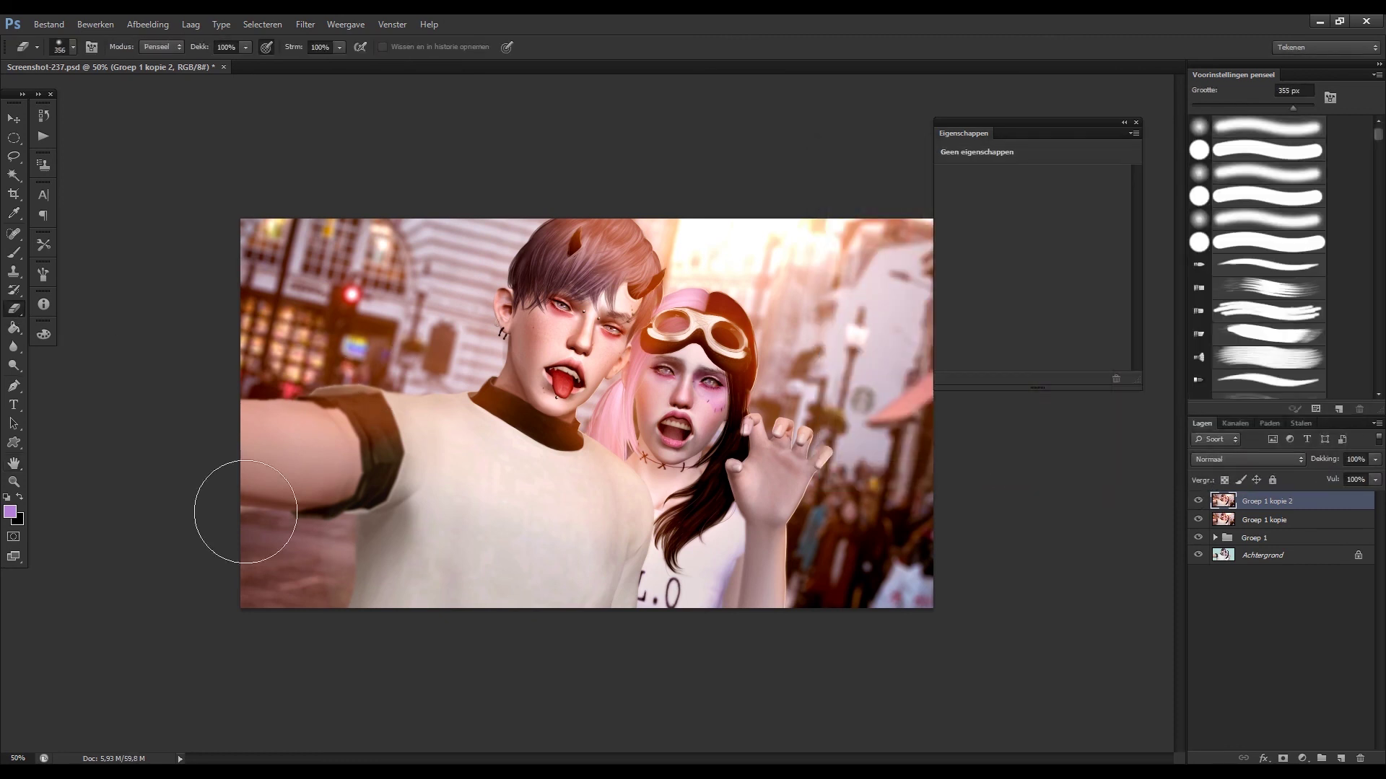
drag(679, 529, 727, 488)
key(ctrl+plus)
key(ctrl+plus)
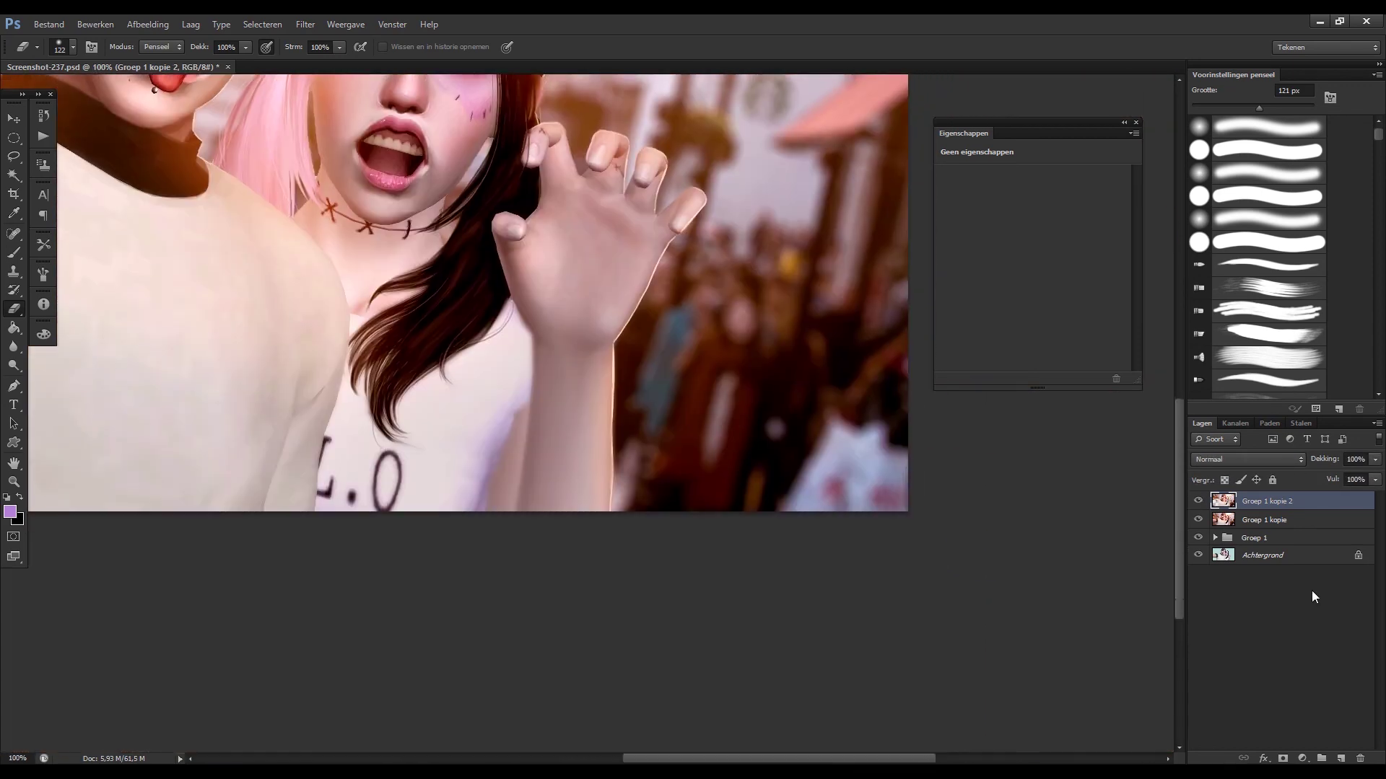
Brush a white handwritten signature on Laag 17 and scale it into the bottom-right corner.
key(b)
mouse_move(460, 265)
mouse_down()
mouse_move(548, 375)
mouse_move(617, 263)
mouse_move(664, 247)
mouse_up()
key(ctrl+z)
key(bracketleft)
key(bracketleft)
key(bracketleft)
key(bracketright)
key(bracketright)
key(bracketright)
key(ctrl+minus)
key(ctrl+t)
mouse_move(216, 245)
mouse_down()
mouse_move(311, 260)
mouse_move(1023, 654)
mouse_up()
key(Return)
key(ctrl+minus)
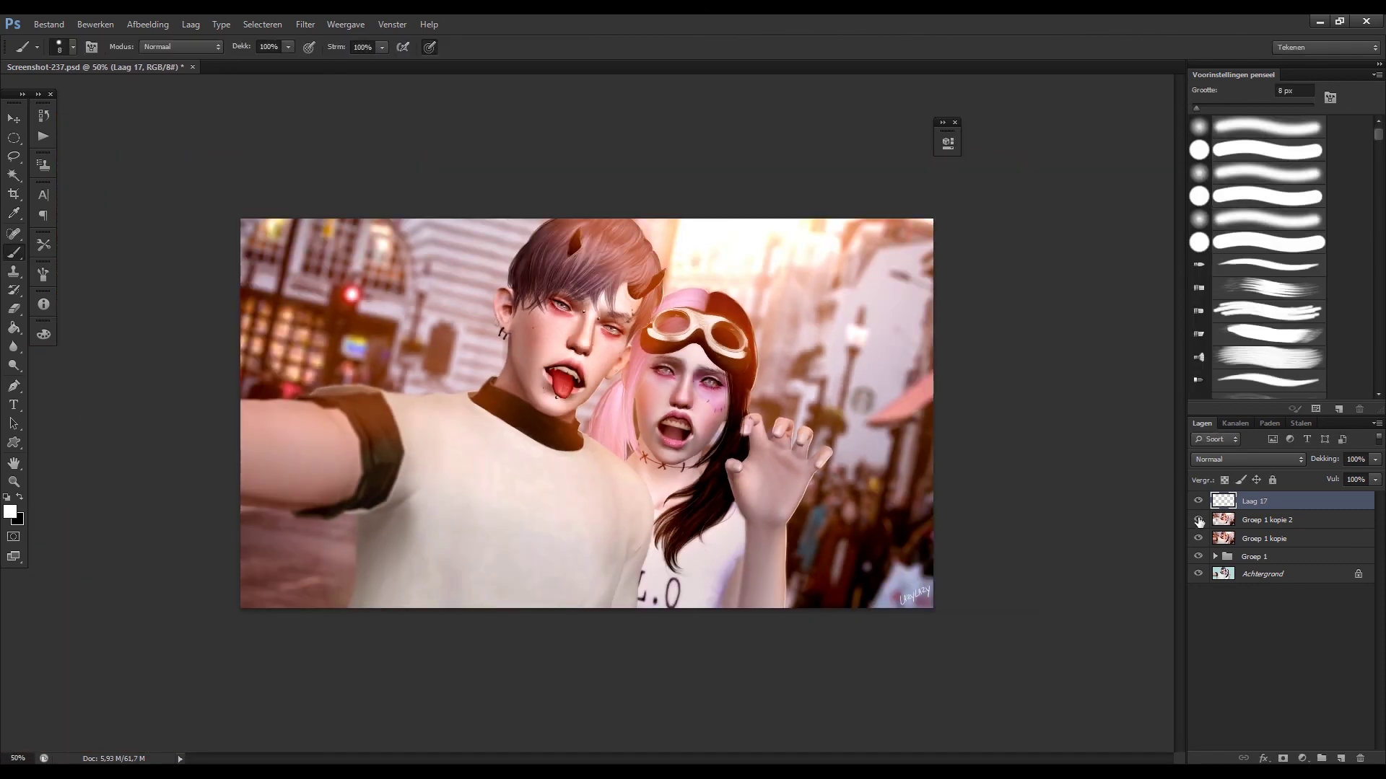
Remove Groep 1 kopie 2 and toggle Groep 1 kopie to compare against the original teal render.
click(1220, 519)
key(Delete)
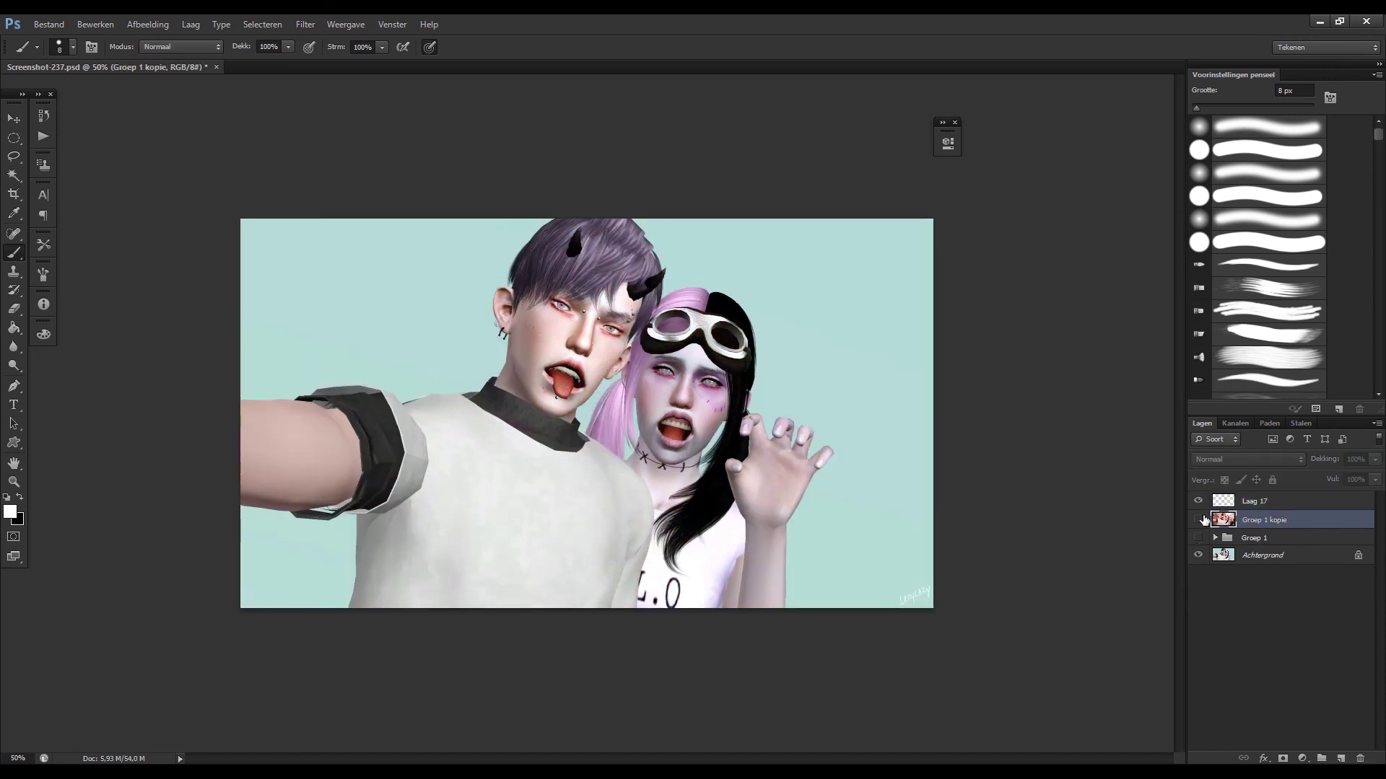
drag(1198, 538, 1198, 520)
click(1198, 520)
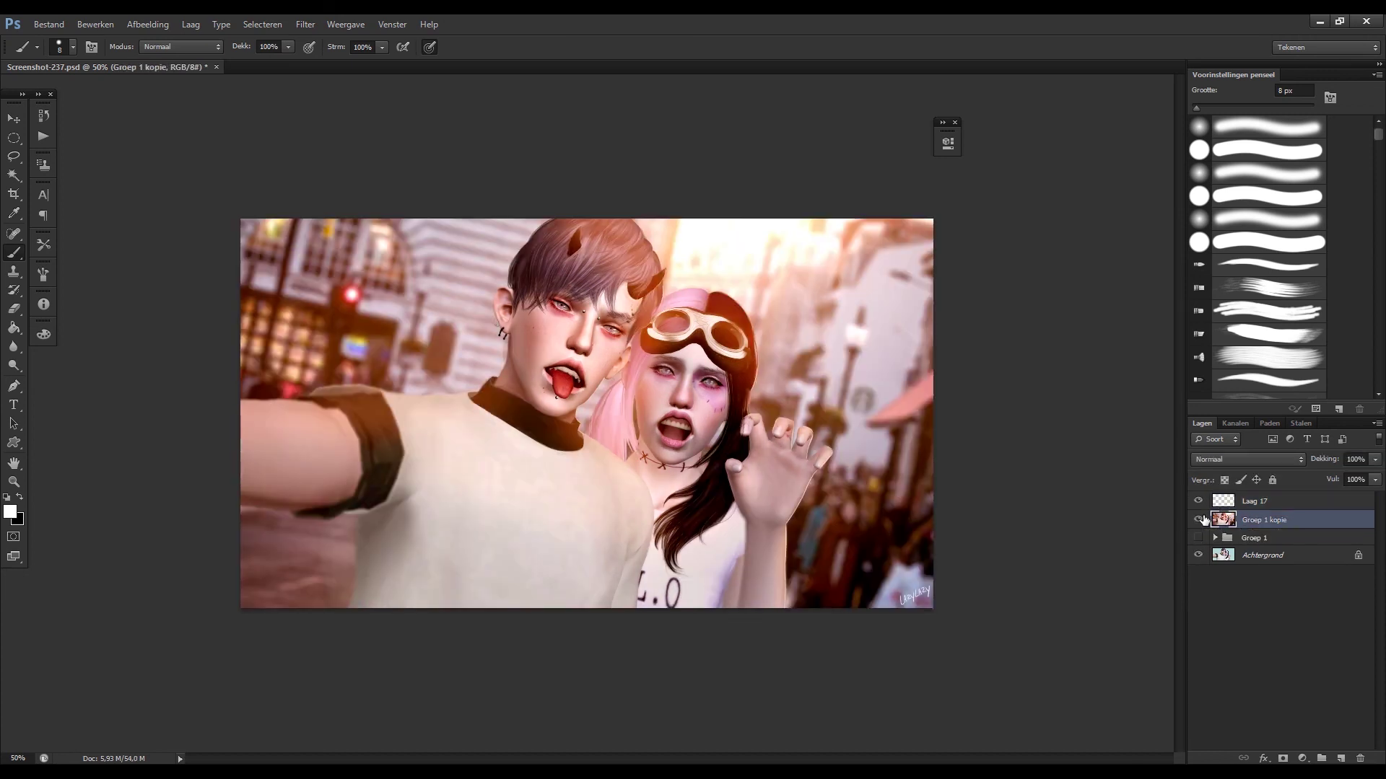